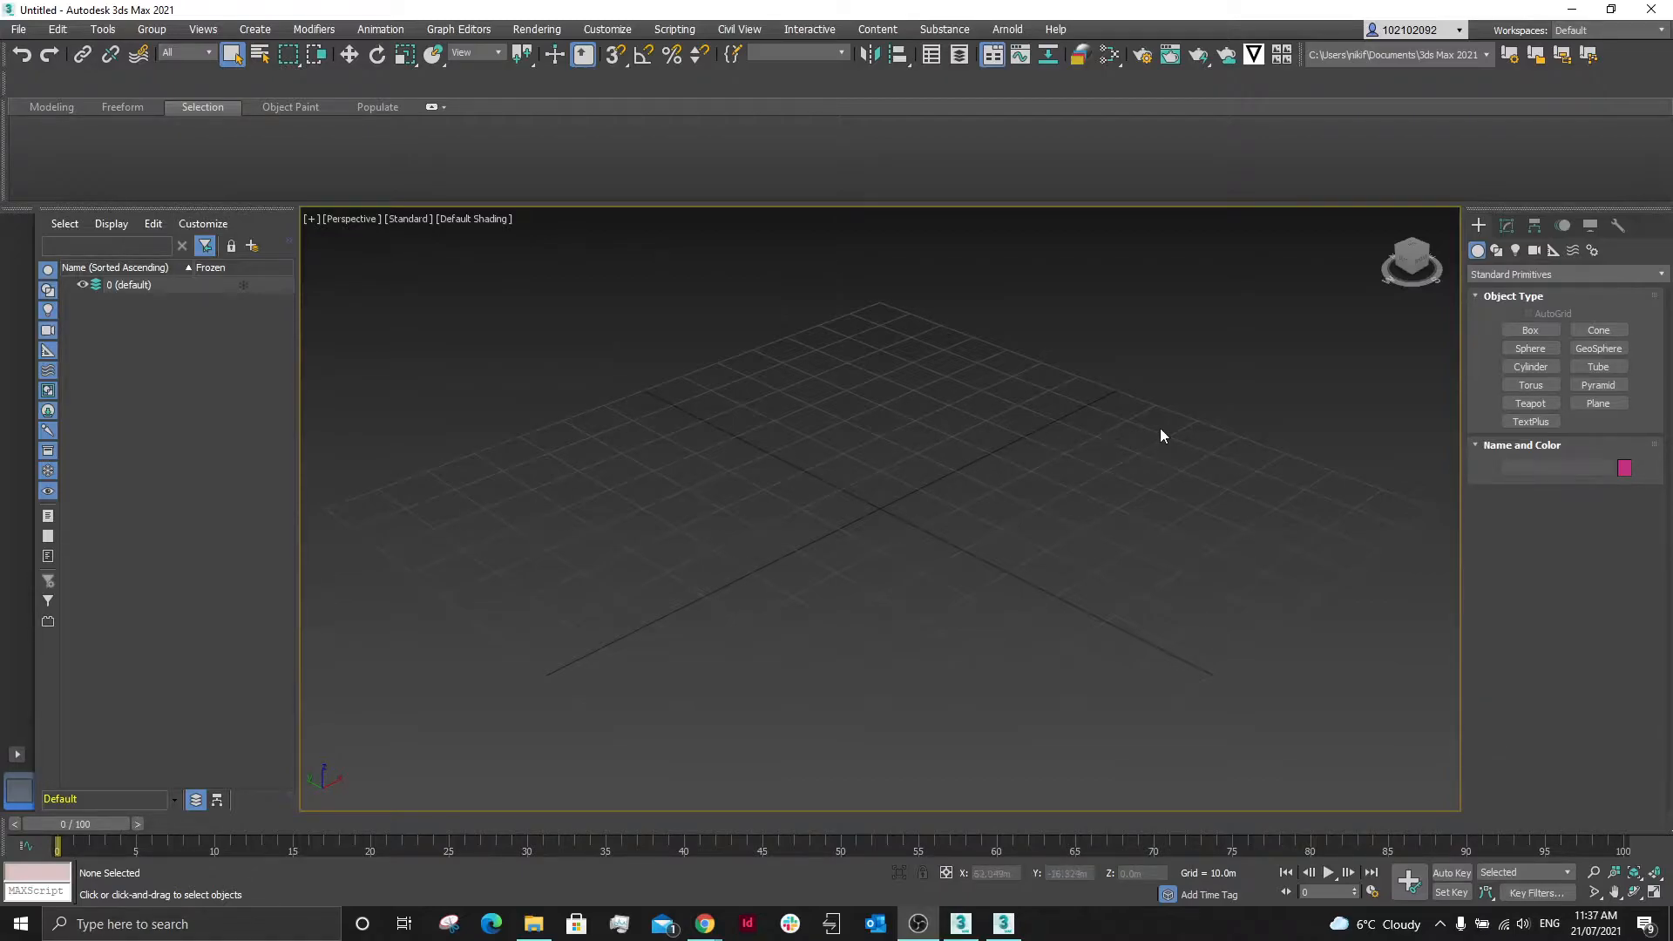
Create a rectangular plane in the perspective view and set its length to 20000 m and width to 10000 m.
{"action": "left_click", "coordinate": [1608, 406]}
{"action": "left_click_drag", "start_coordinate": [562, 710], "coordinate": [912, 285]}
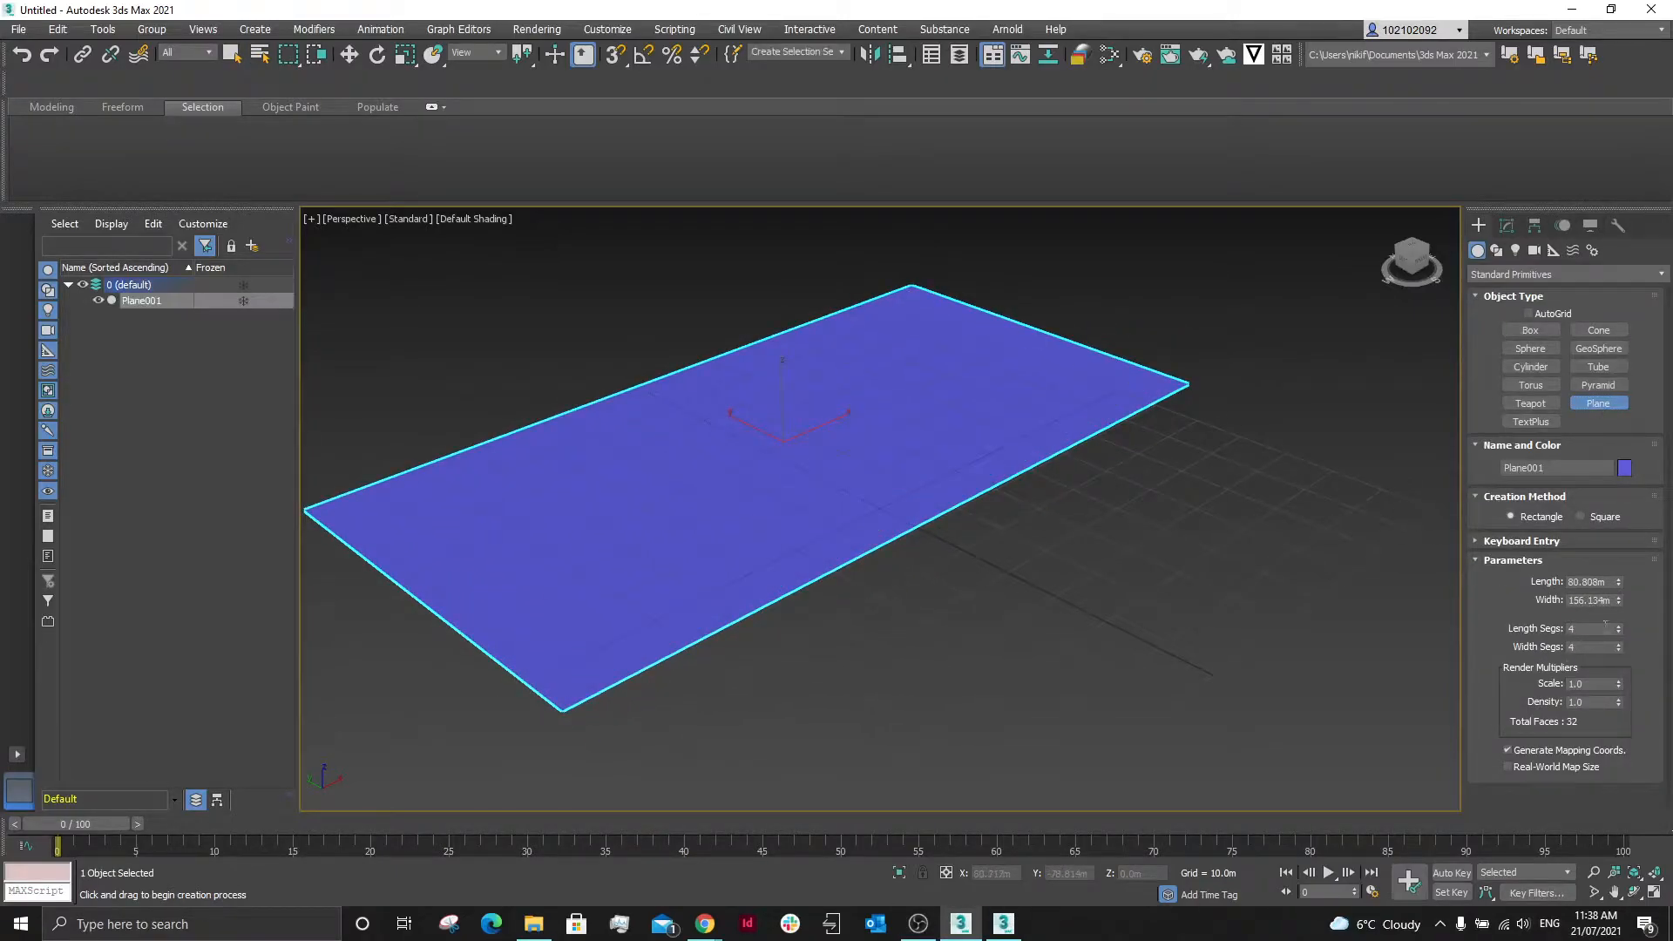
{"action": "left_click", "coordinate": [1605, 582]}
{"action": "type", "text": "20000"}
{"action": "key", "text": "Tab"}
{"action": "type", "text": "1"}
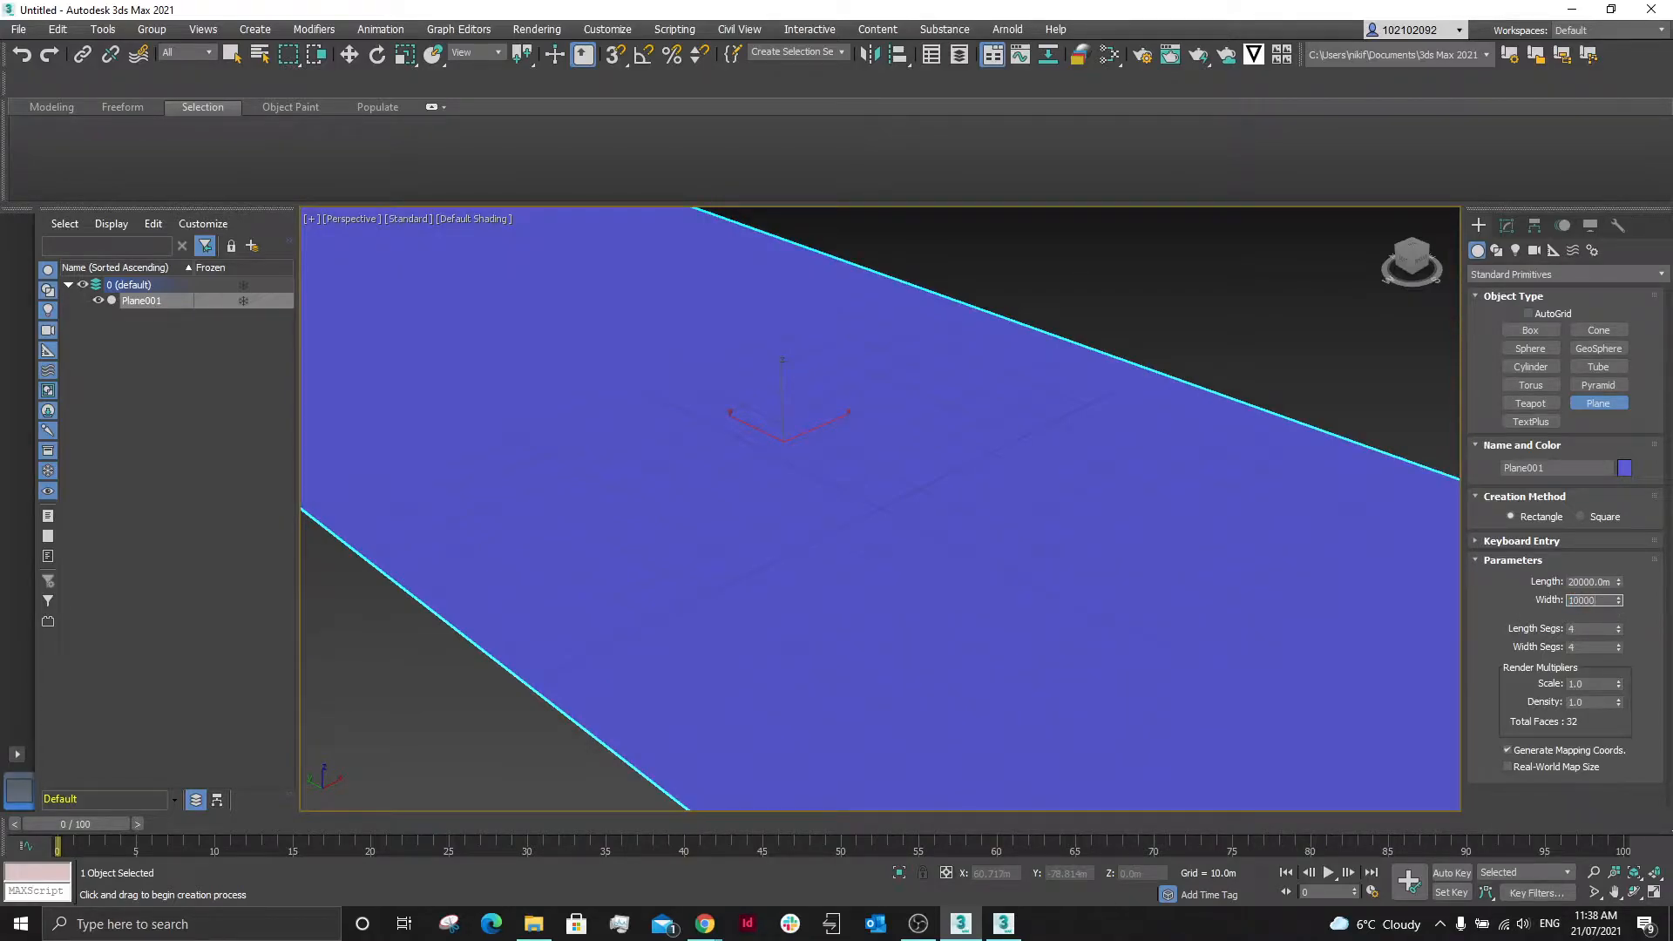
Set the plane's length segments to 400 and width segments to 200.
{"action": "left_click", "coordinate": [1594, 628]}
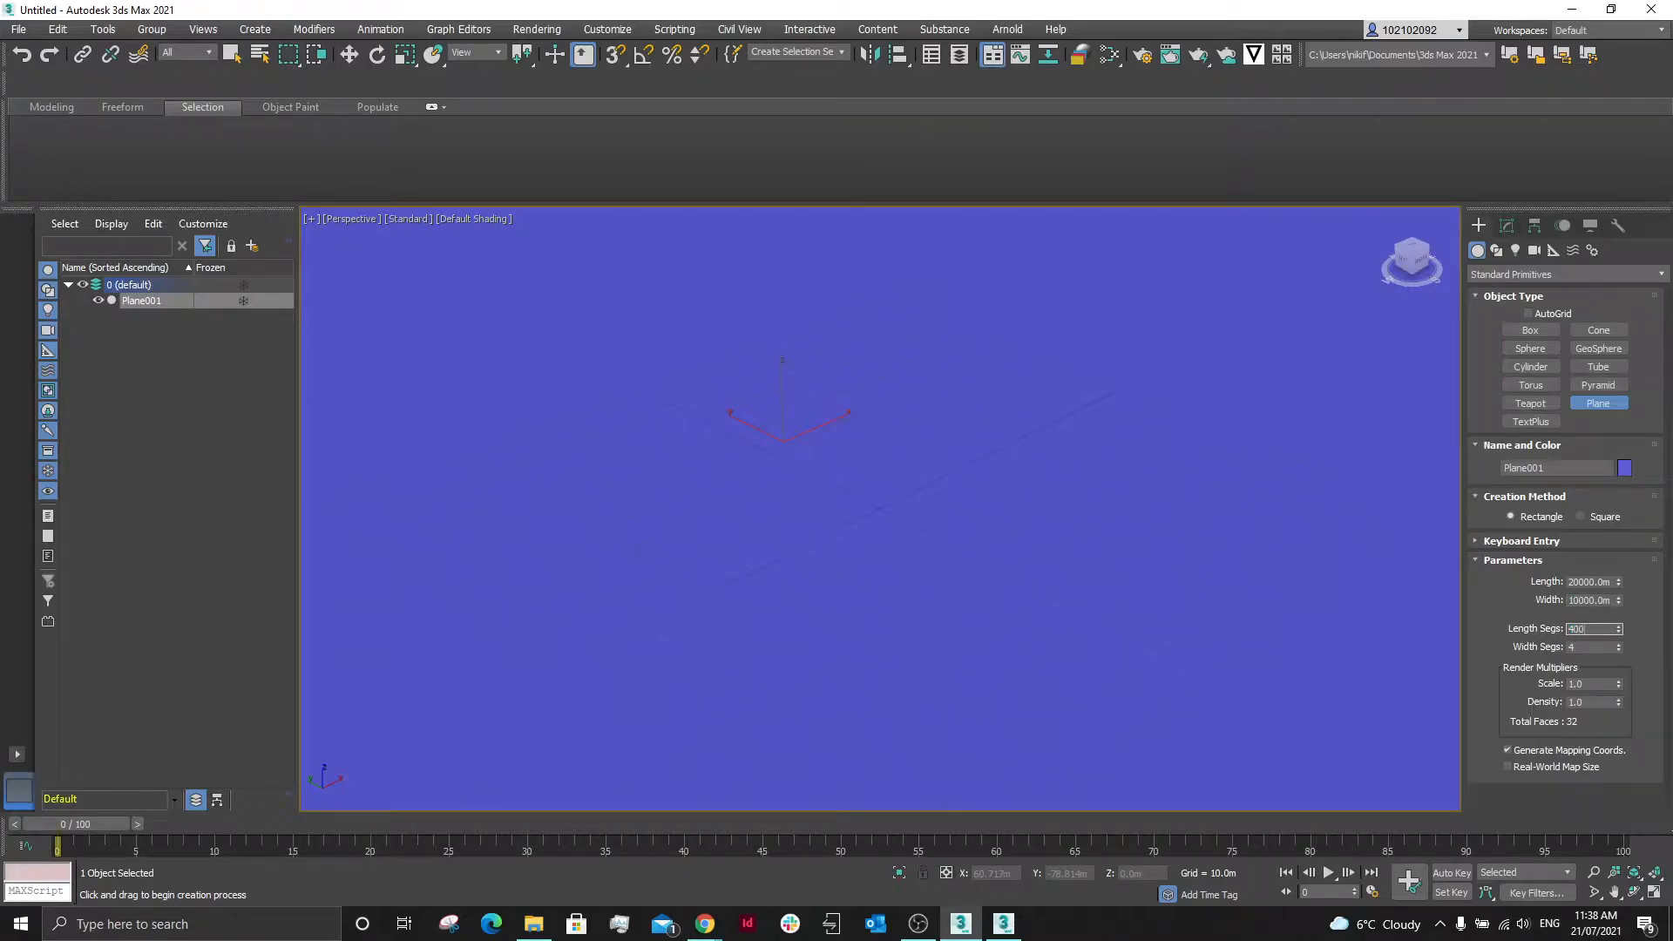
{"action": "key", "text": "Tab"}
{"action": "left_click", "coordinate": [1355, 550]}
{"action": "scroll", "coordinate": [1109, 440], "scroll_direction": "down", "scroll_amount": 5}
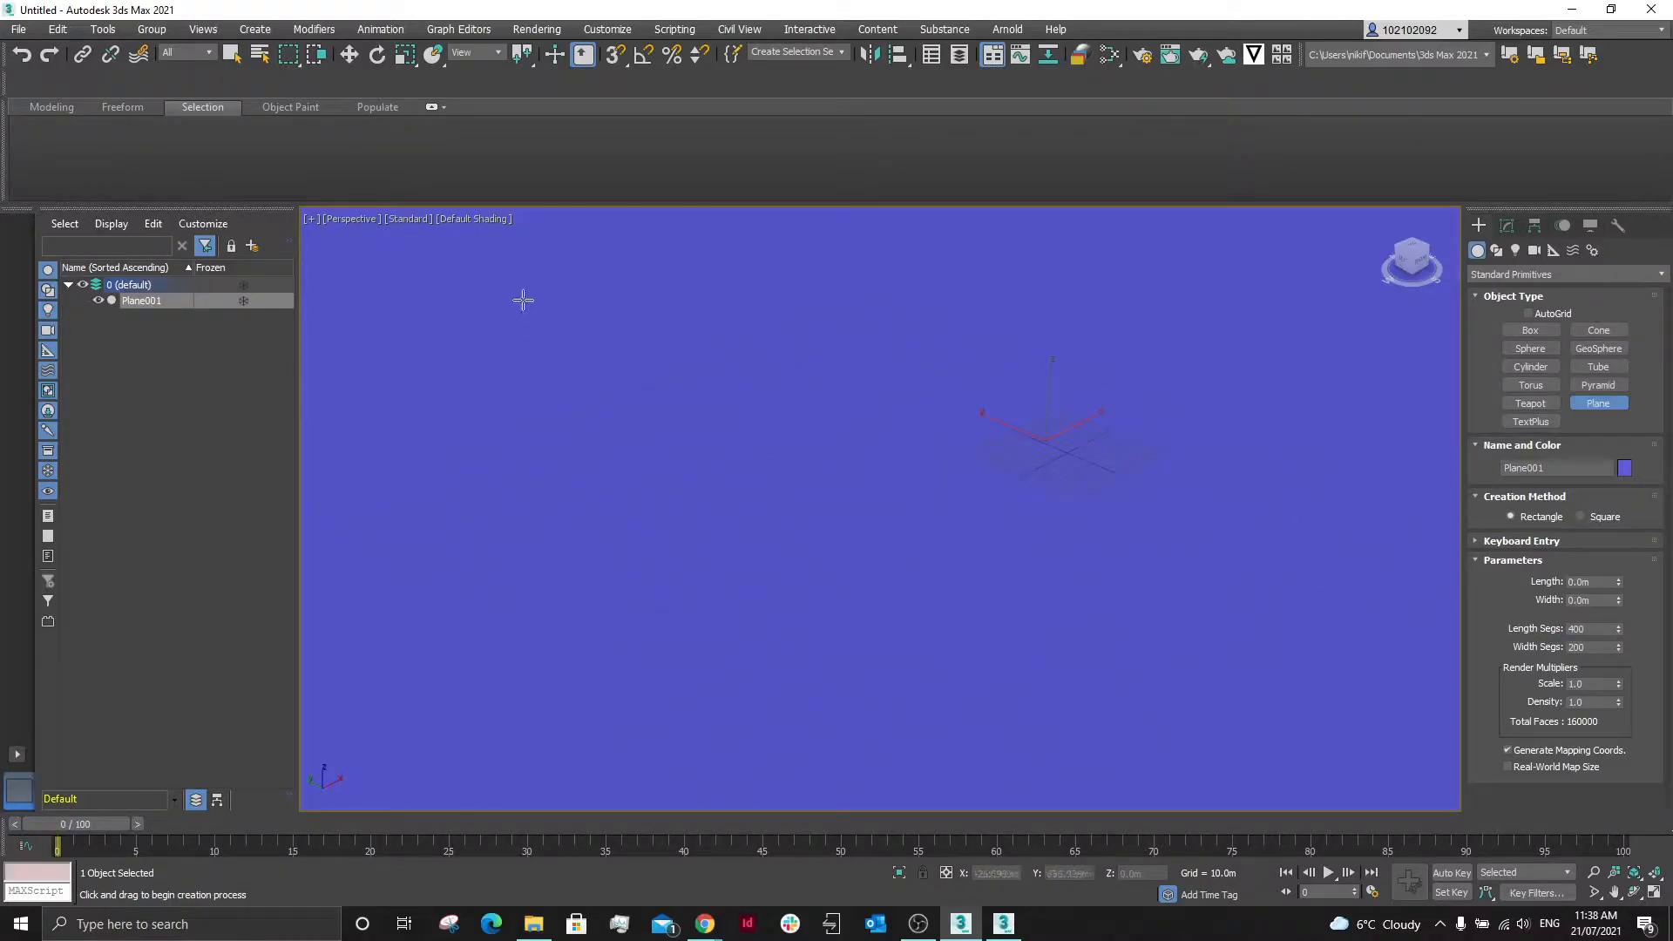
Display the perspective view with edged faces so the plane's segment mesh shows.
{"action": "left_click", "coordinate": [453, 219]}
{"action": "left_click", "coordinate": [488, 417]}
{"action": "scroll", "coordinate": [869, 454], "scroll_direction": "down", "scroll_amount": 5}
{"action": "scroll", "coordinate": [745, 416], "scroll_direction": "up", "scroll_amount": 3}
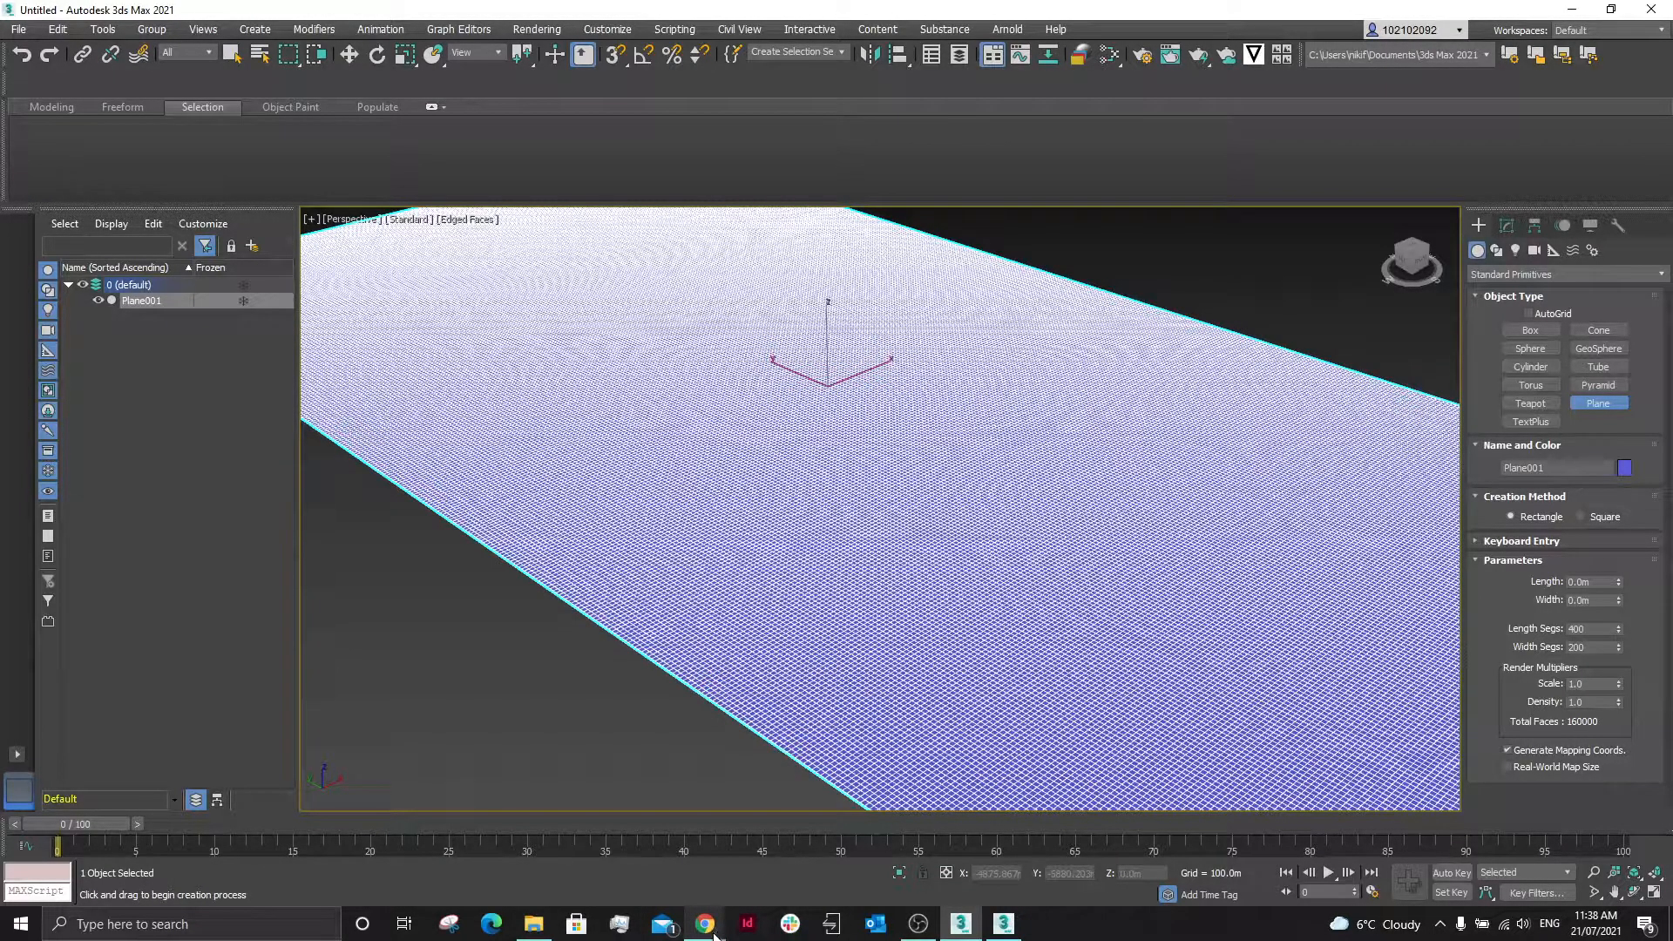
Switch to the Tangram Heightmapper page in Chrome and examine the terrain across Australia and its neighbouring islands.
{"action": "mouse_move", "coordinate": [712, 930]}
{"action": "left_click", "coordinate": [758, 858]}
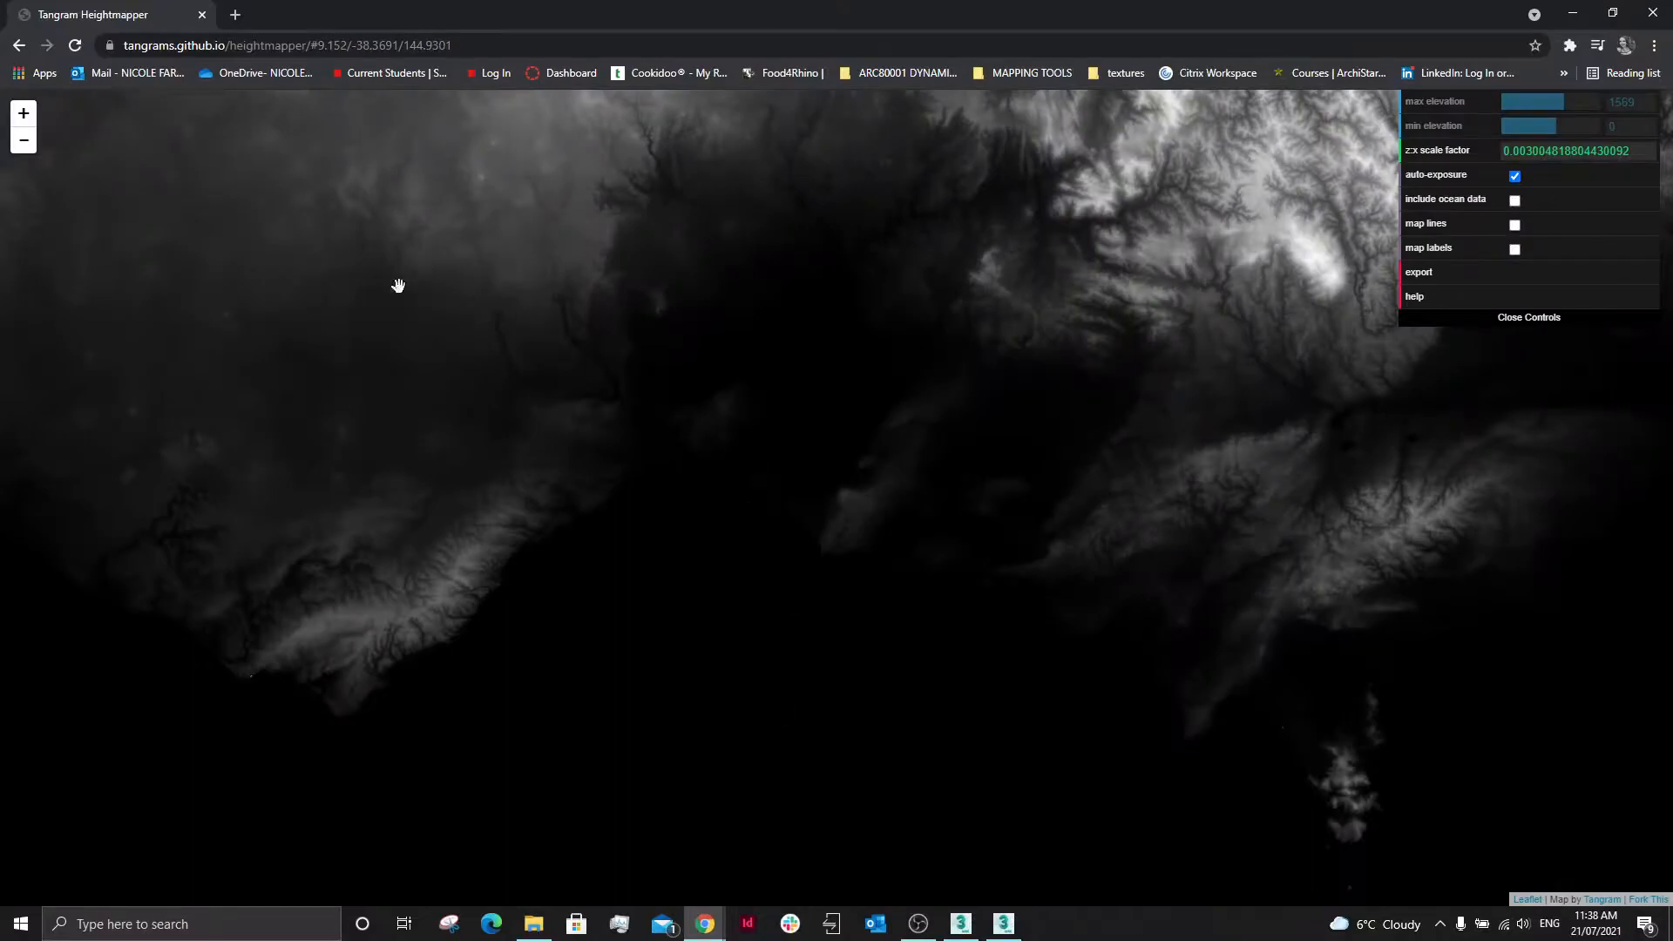
{"action": "scroll", "coordinate": [601, 427], "scroll_direction": "down", "scroll_amount": 2}
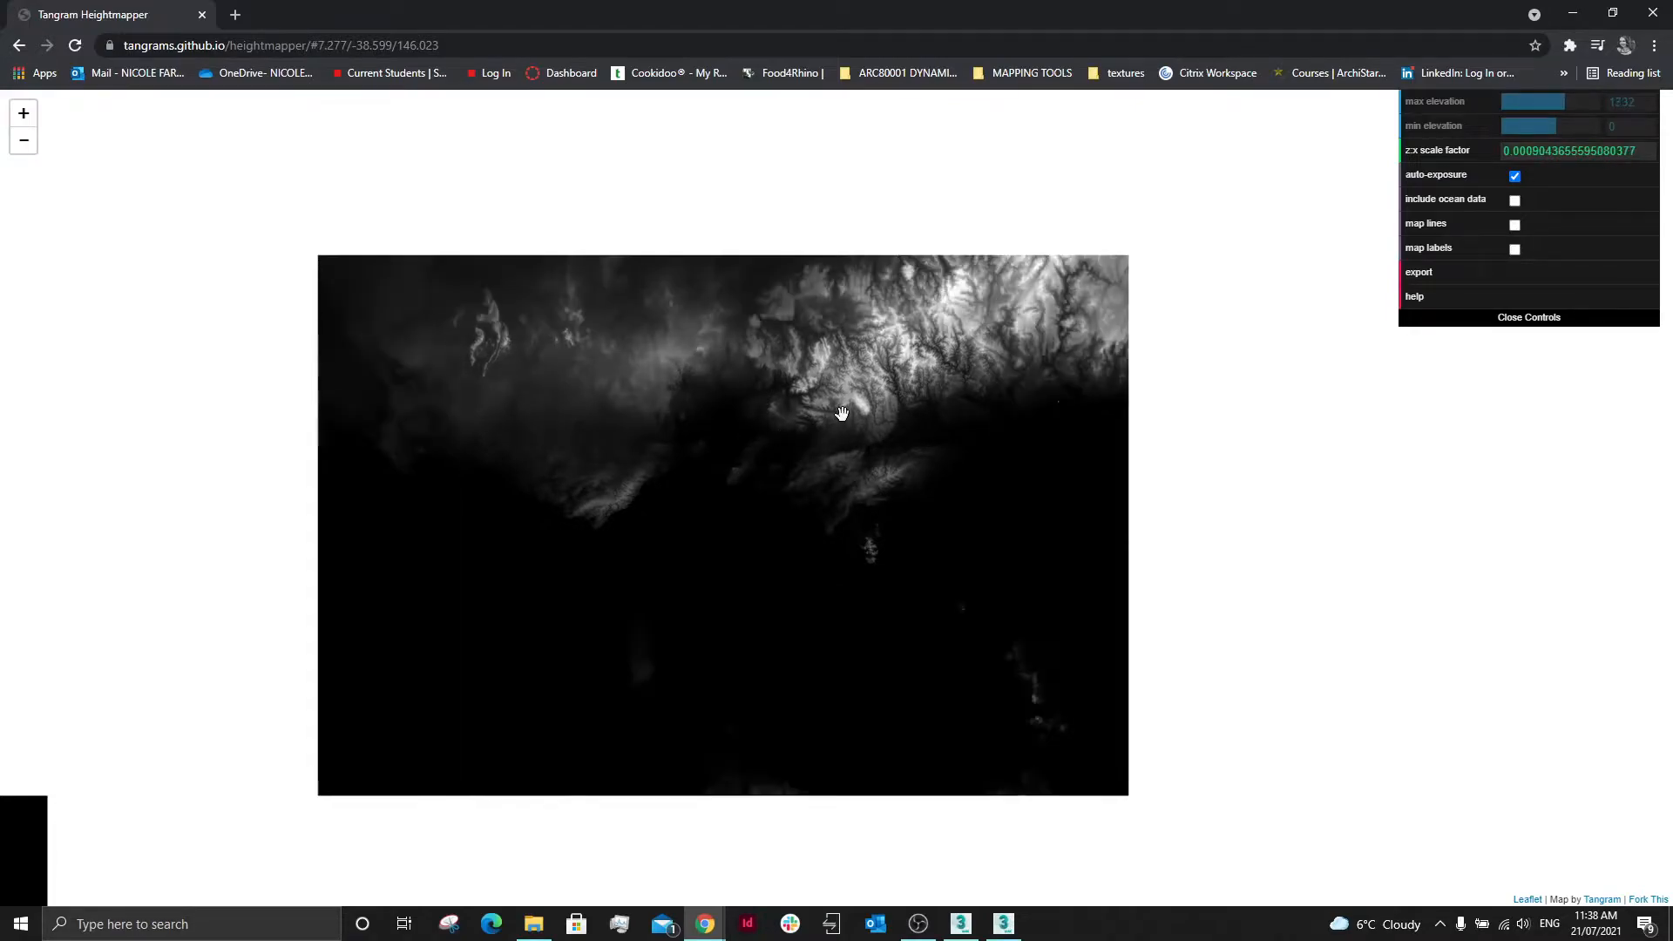
{"action": "scroll", "coordinate": [875, 517], "scroll_direction": "down", "scroll_amount": 2}
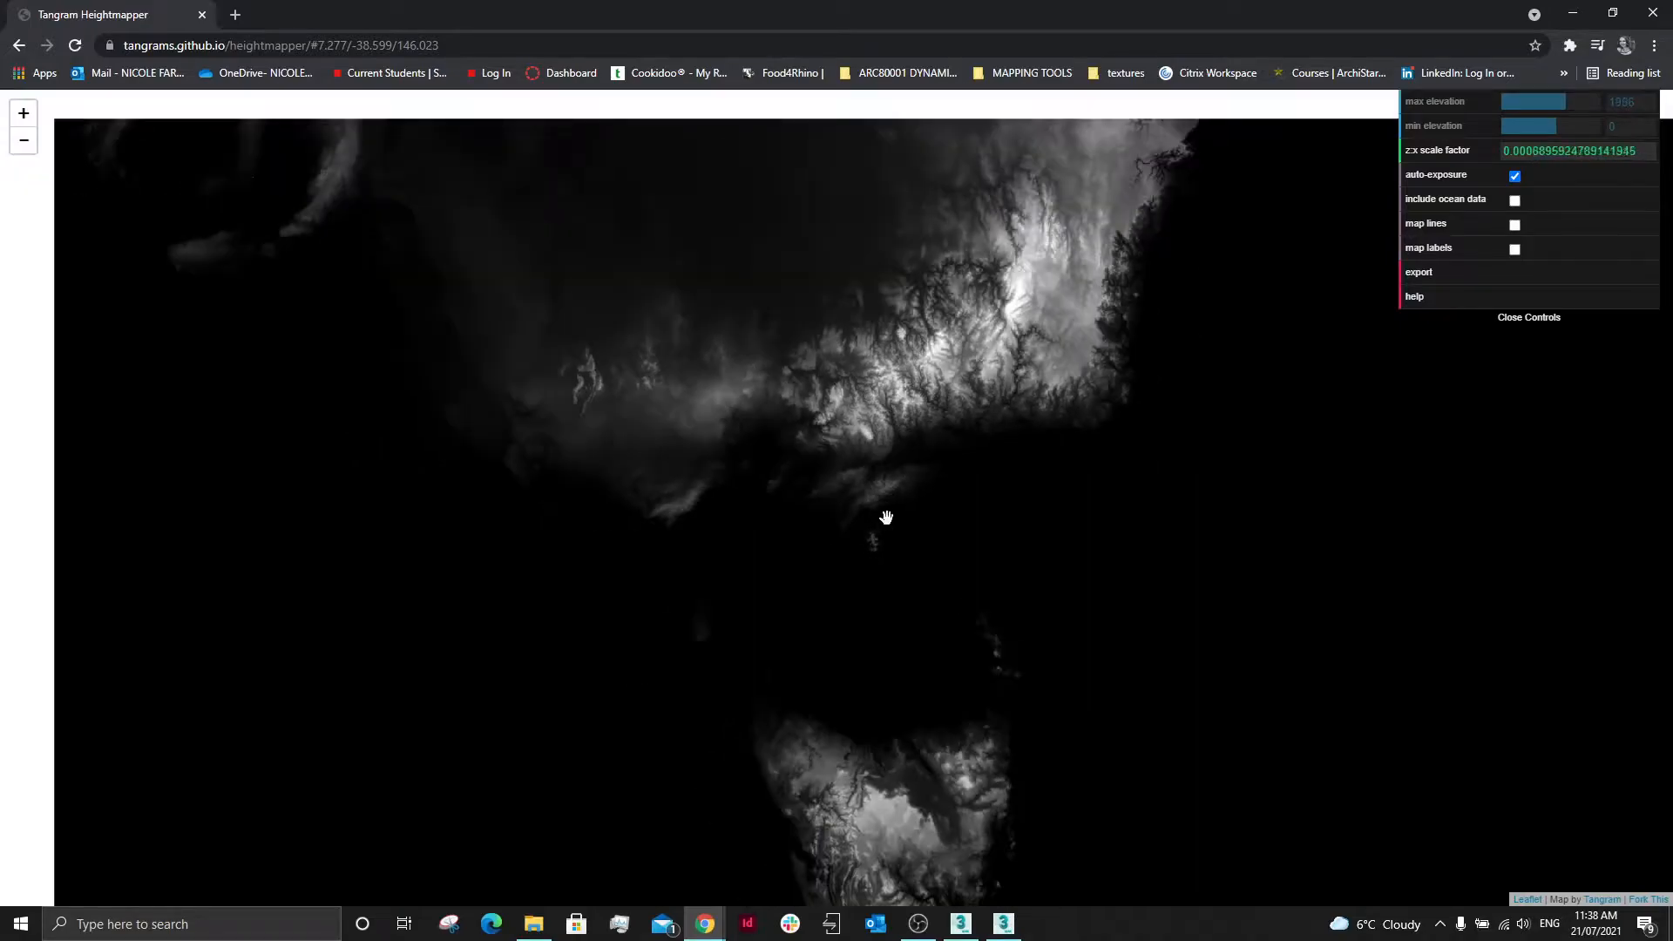
{"action": "scroll", "coordinate": [889, 710], "scroll_direction": "down", "scroll_amount": 1}
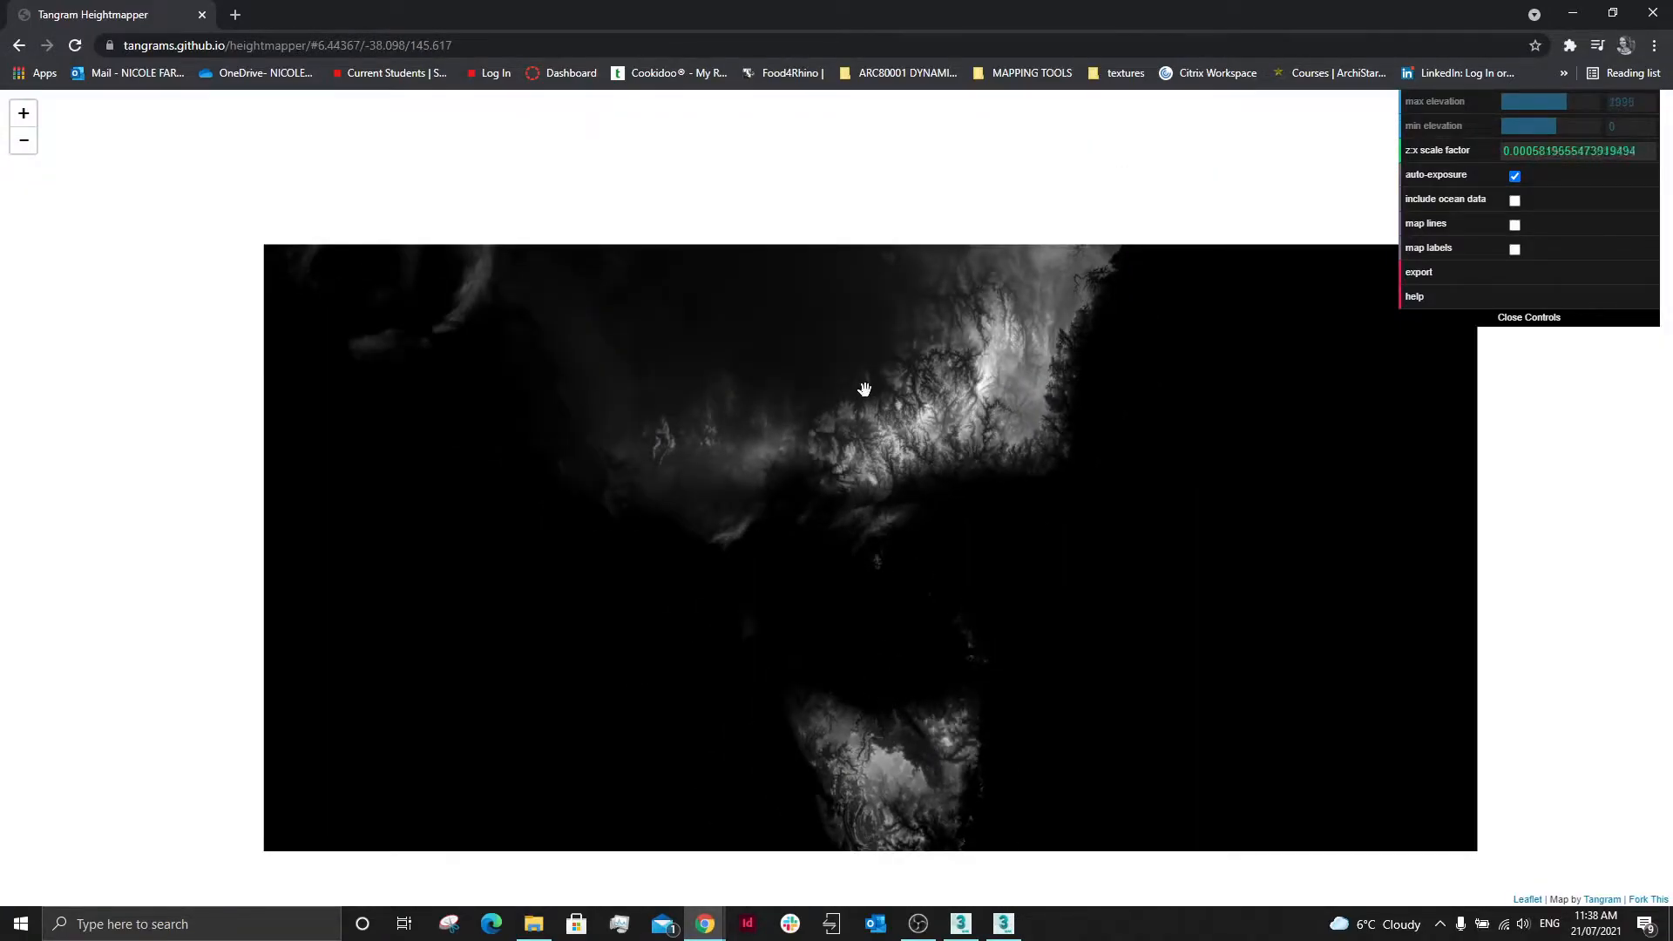
{"action": "scroll", "coordinate": [1043, 577], "scroll_direction": "down", "scroll_amount": 5}
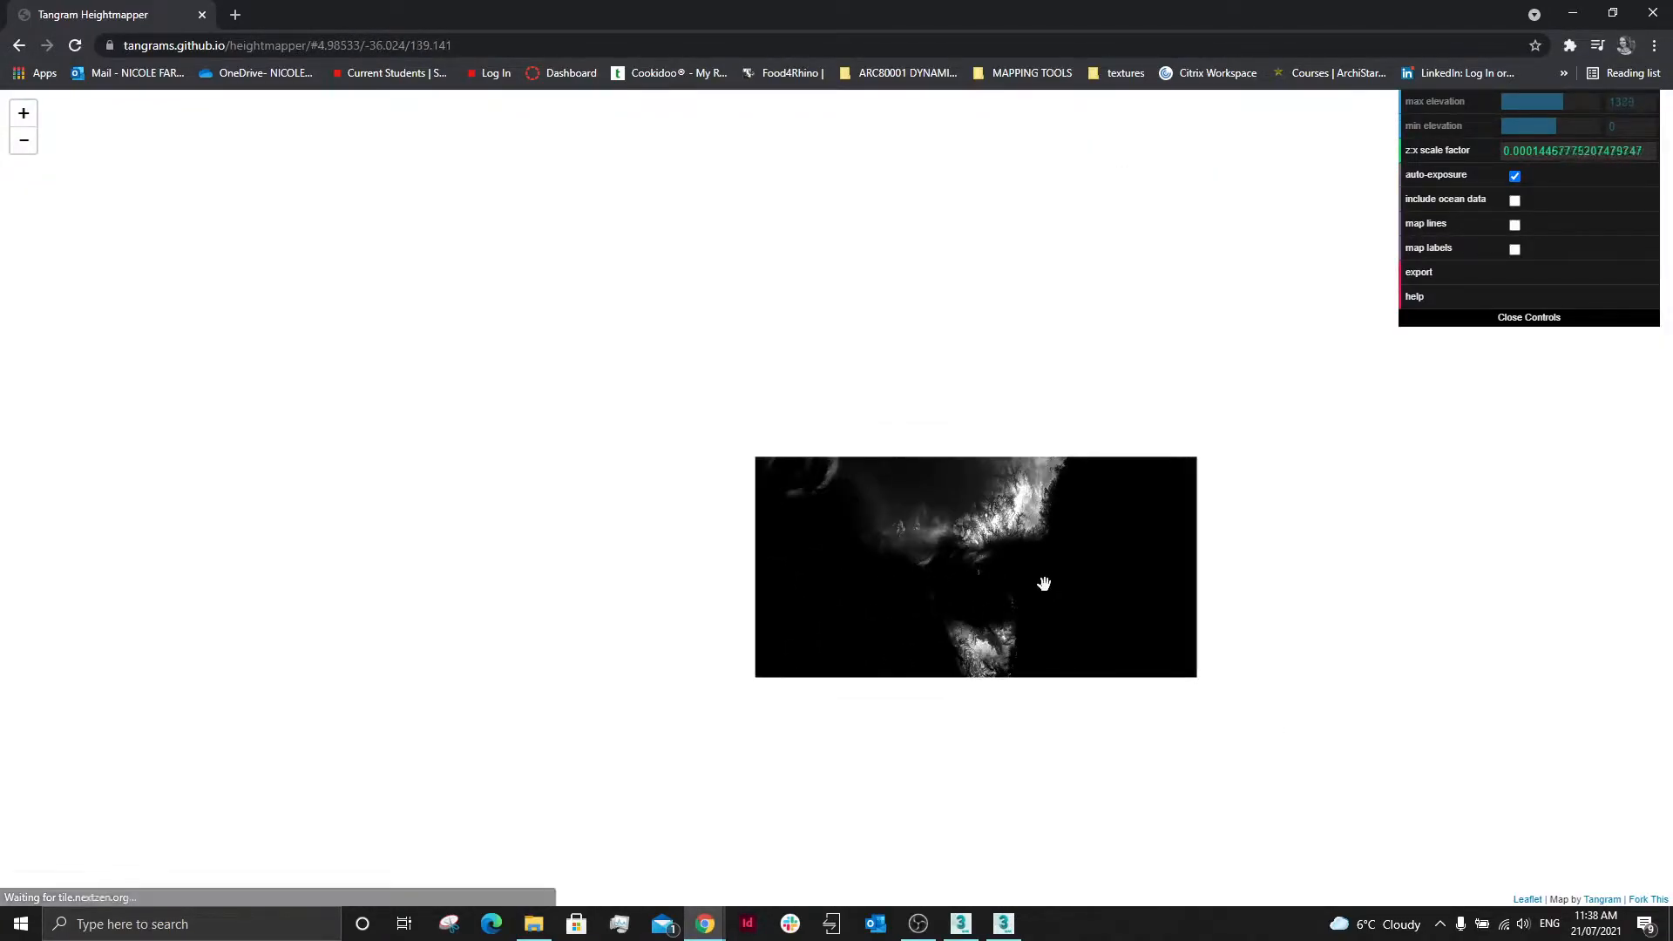
{"action": "scroll", "coordinate": [1030, 599], "scroll_direction": "down", "scroll_amount": 1}
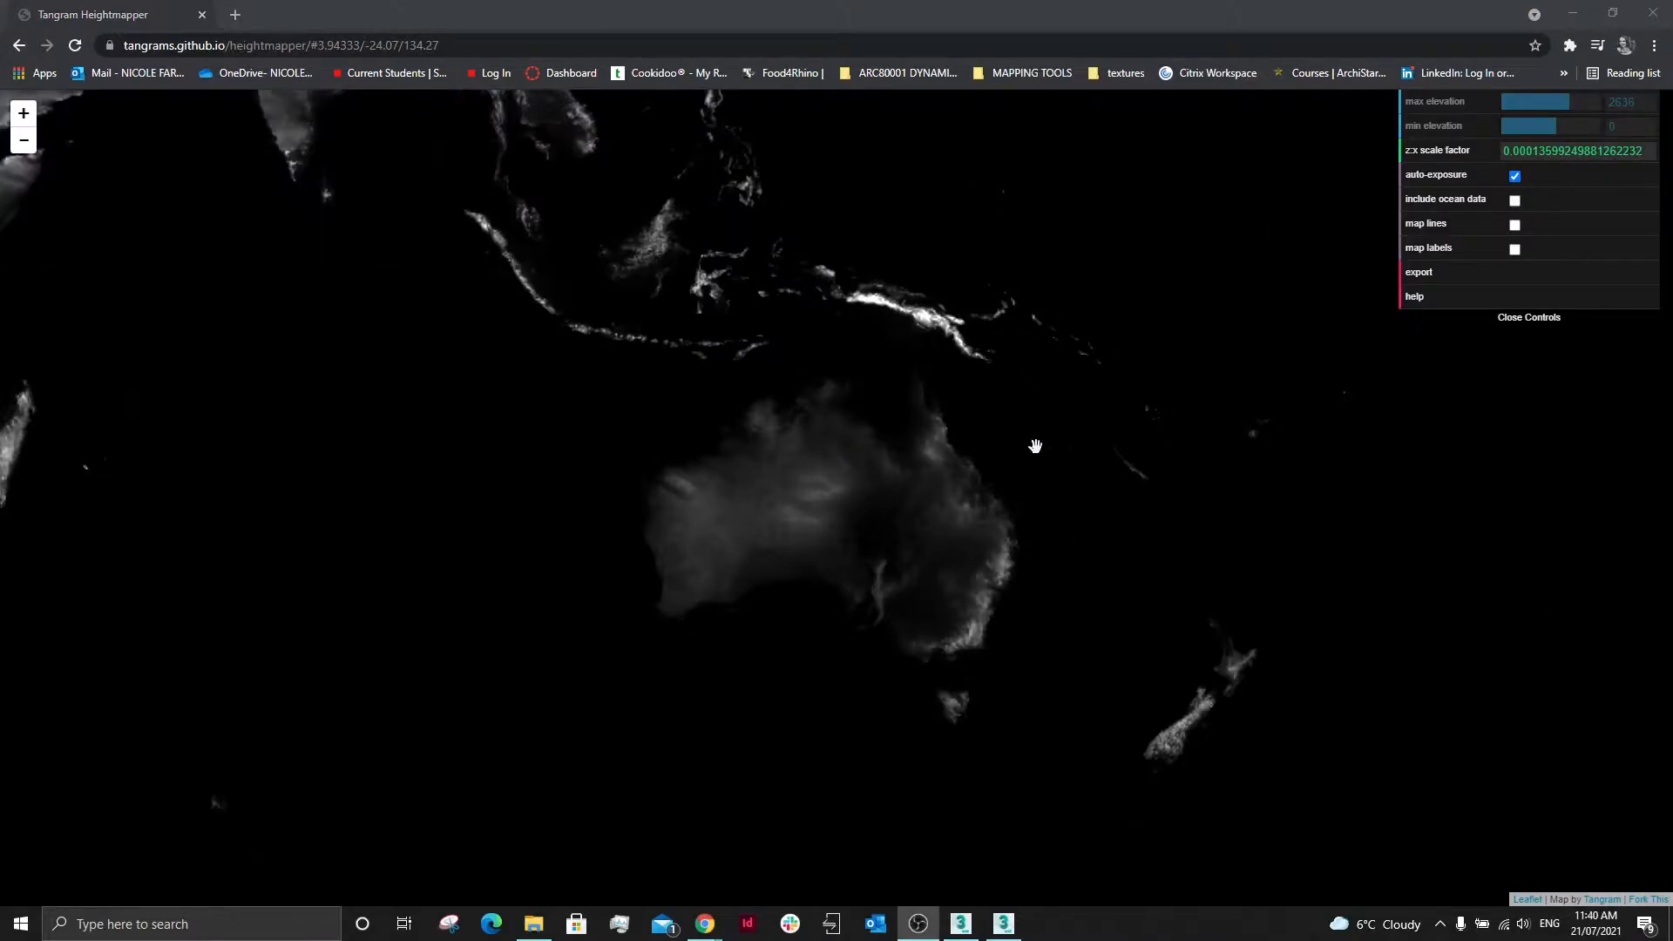
{"action": "left_click_drag", "start_coordinate": [607, 409], "coordinate": [1075, 451]}
{"action": "left_click_drag", "start_coordinate": [896, 338], "coordinate": [980, 529]}
{"action": "left_click_drag", "start_coordinate": [929, 205], "coordinate": [866, 451]}
{"action": "left_click_drag", "start_coordinate": [1080, 694], "coordinate": [702, 246]}
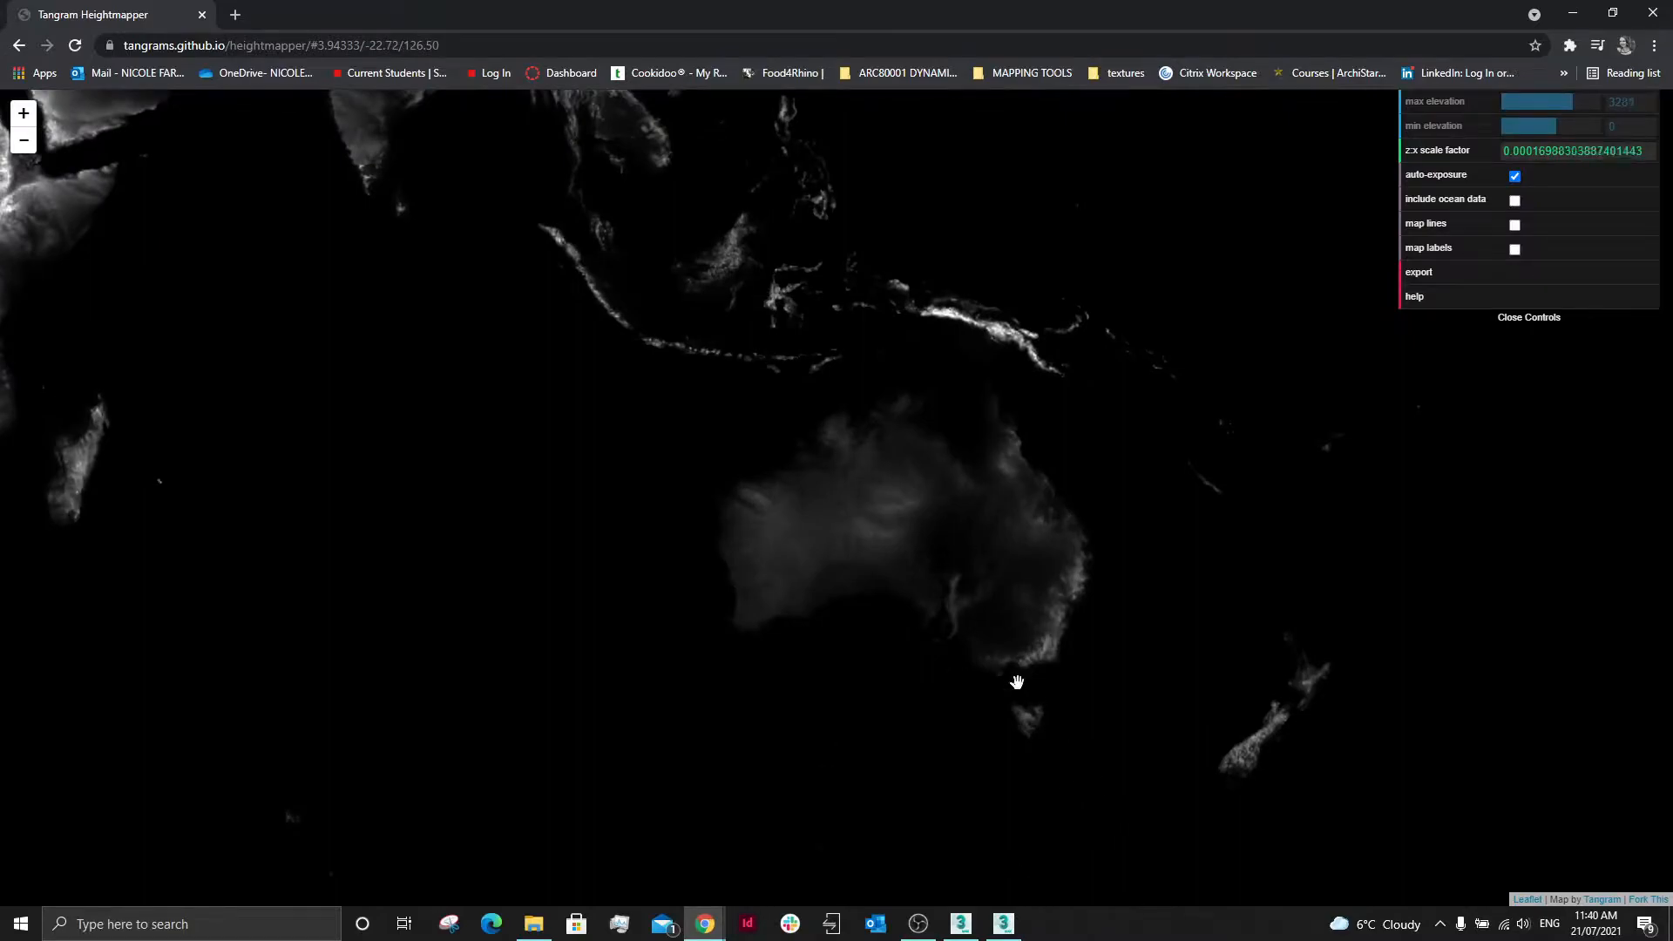
Turn on map lines and map labels for the heightmap over Tasmania and south-eastern Australia.
{"action": "scroll", "coordinate": [1036, 671], "scroll_direction": "up", "scroll_amount": 2}
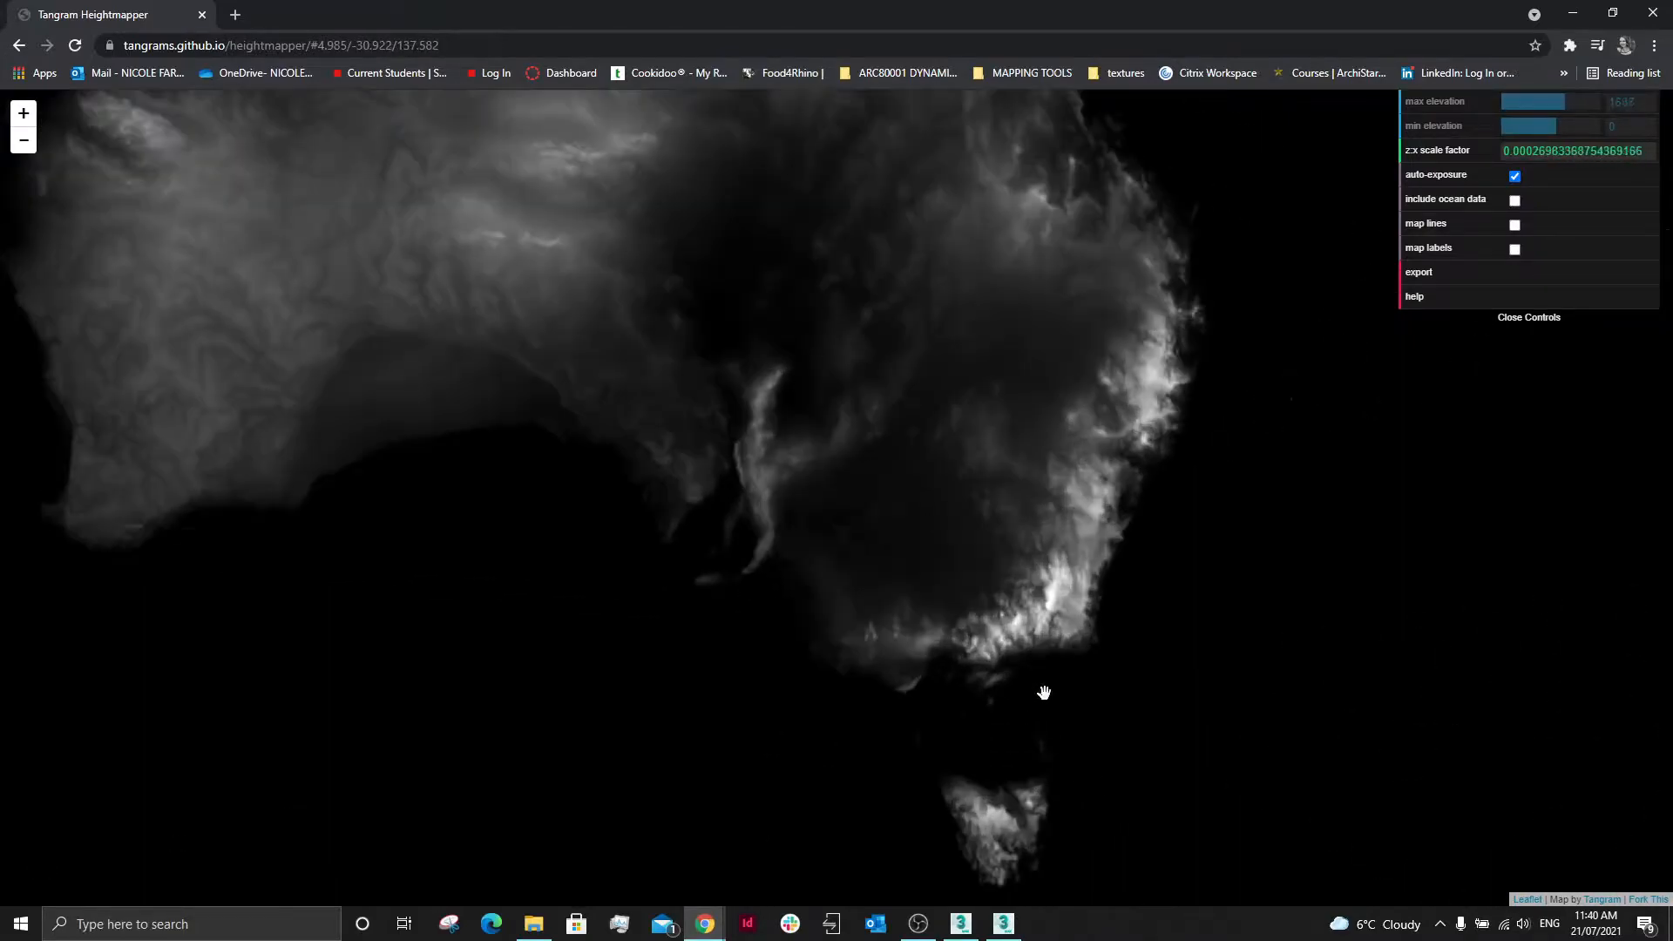
{"action": "scroll", "coordinate": [1002, 722], "scroll_direction": "up", "scroll_amount": 2}
{"action": "left_click_drag", "start_coordinate": [997, 769], "coordinate": [963, 482]}
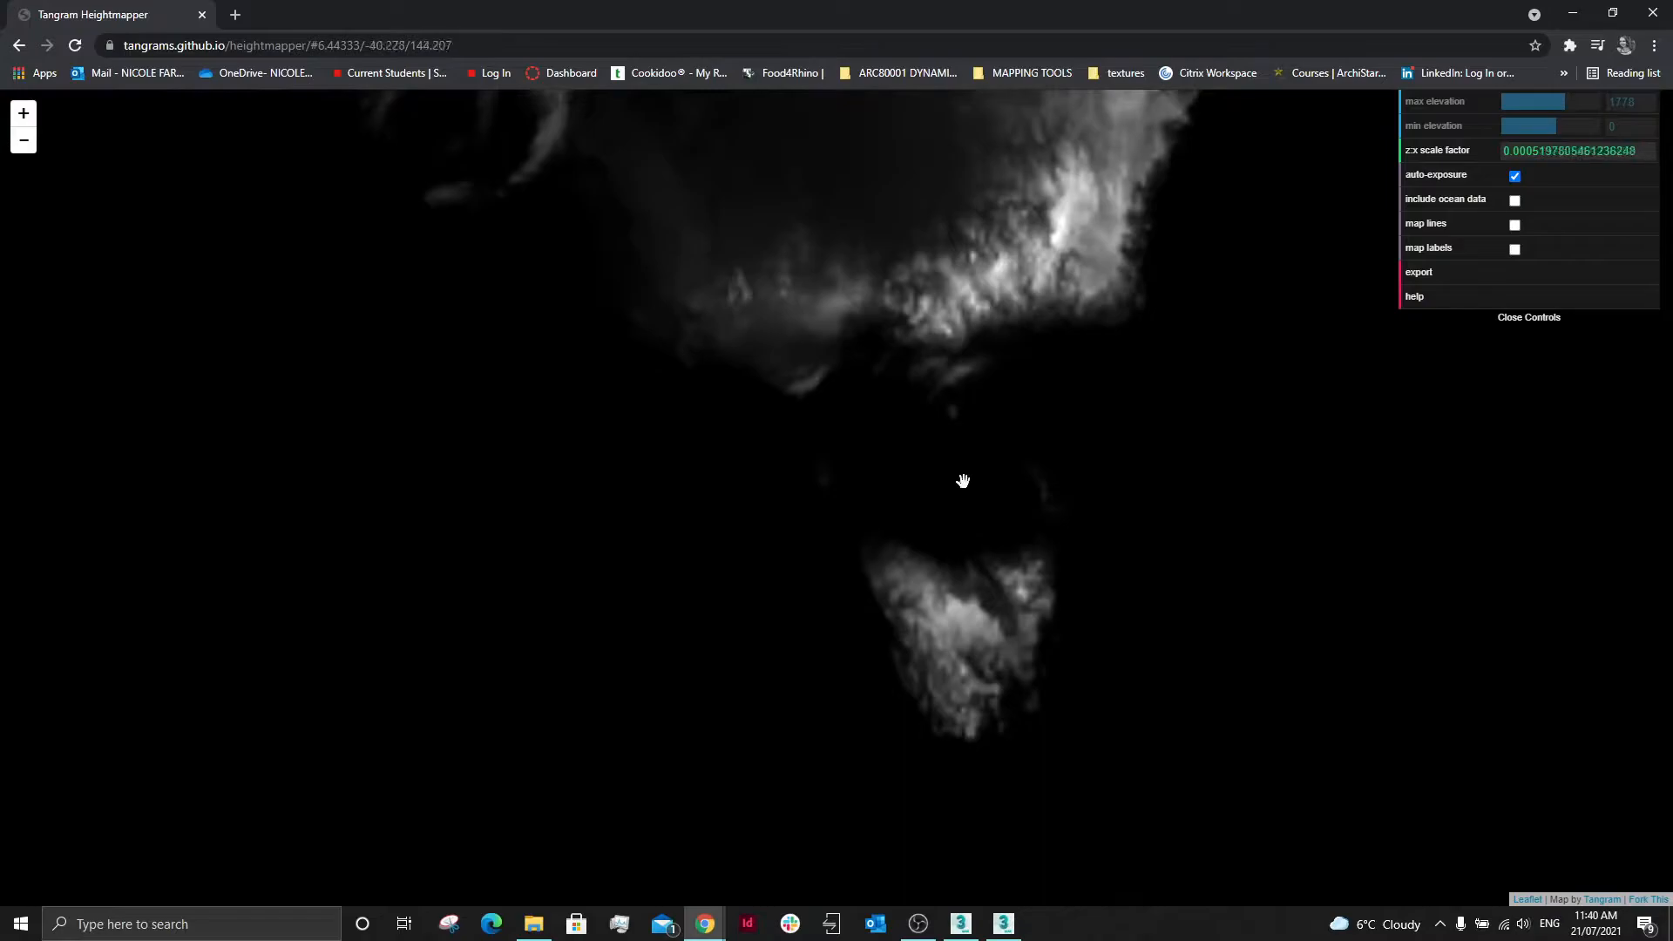
{"action": "scroll", "coordinate": [959, 664], "scroll_direction": "up", "scroll_amount": 2}
{"action": "left_click_drag", "start_coordinate": [969, 667], "coordinate": [869, 674]}
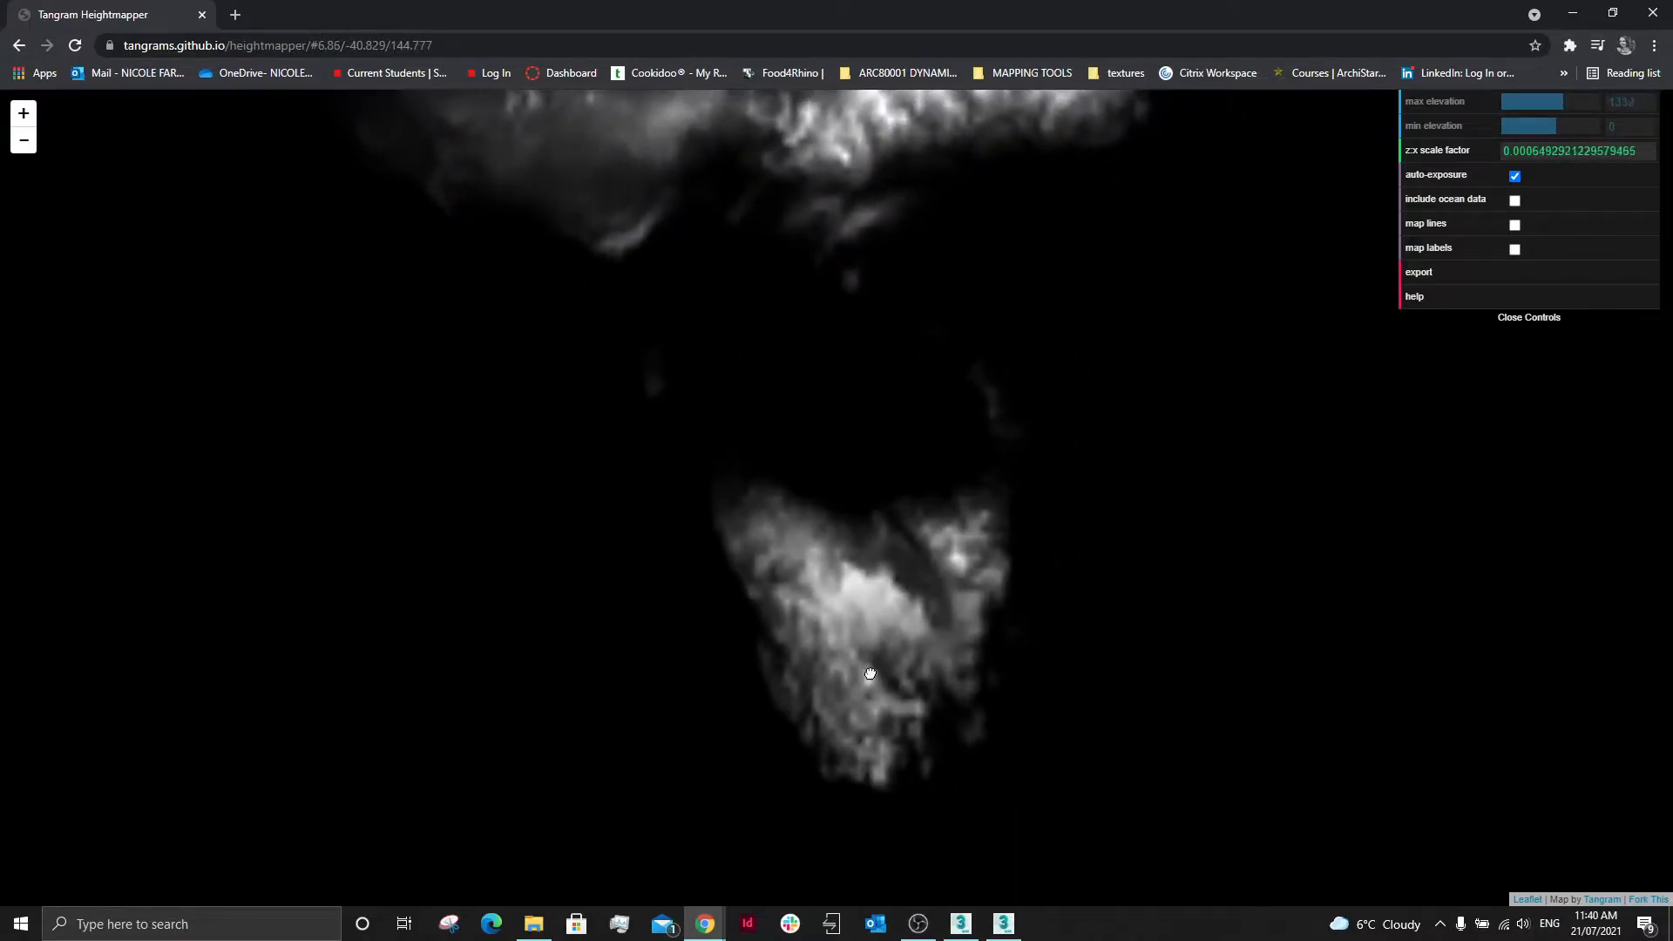
{"action": "left_click", "coordinate": [1516, 226]}
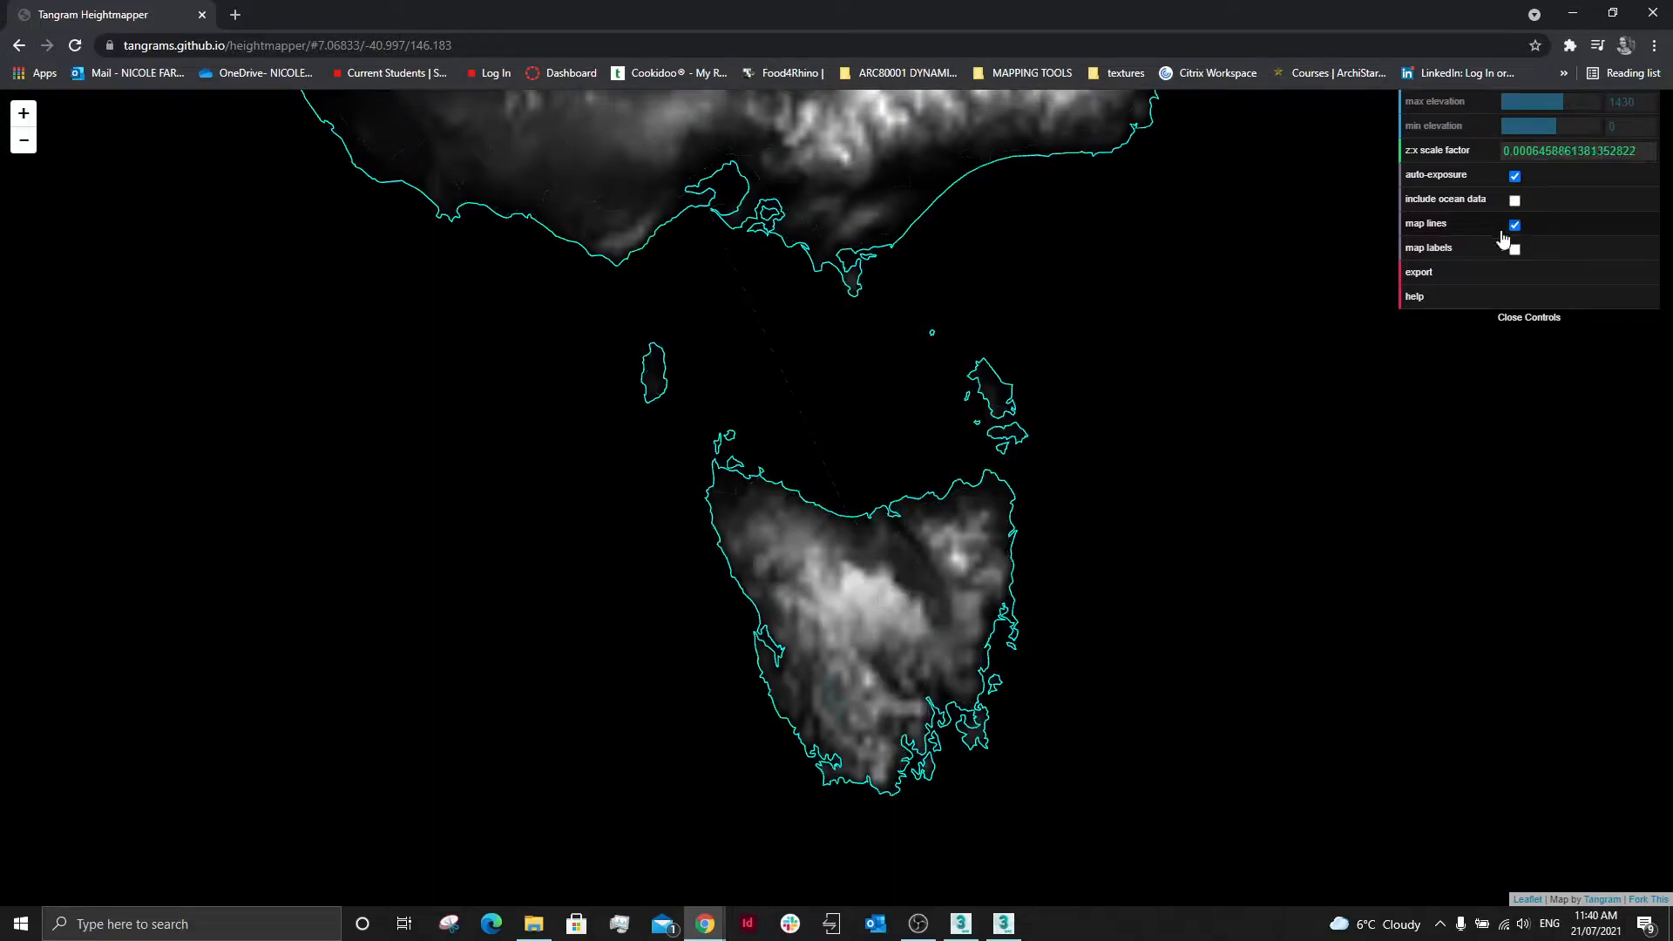
{"action": "scroll", "coordinate": [1090, 553], "scroll_direction": "down", "scroll_amount": 2}
{"action": "scroll", "coordinate": [970, 587], "scroll_direction": "down", "scroll_amount": 2}
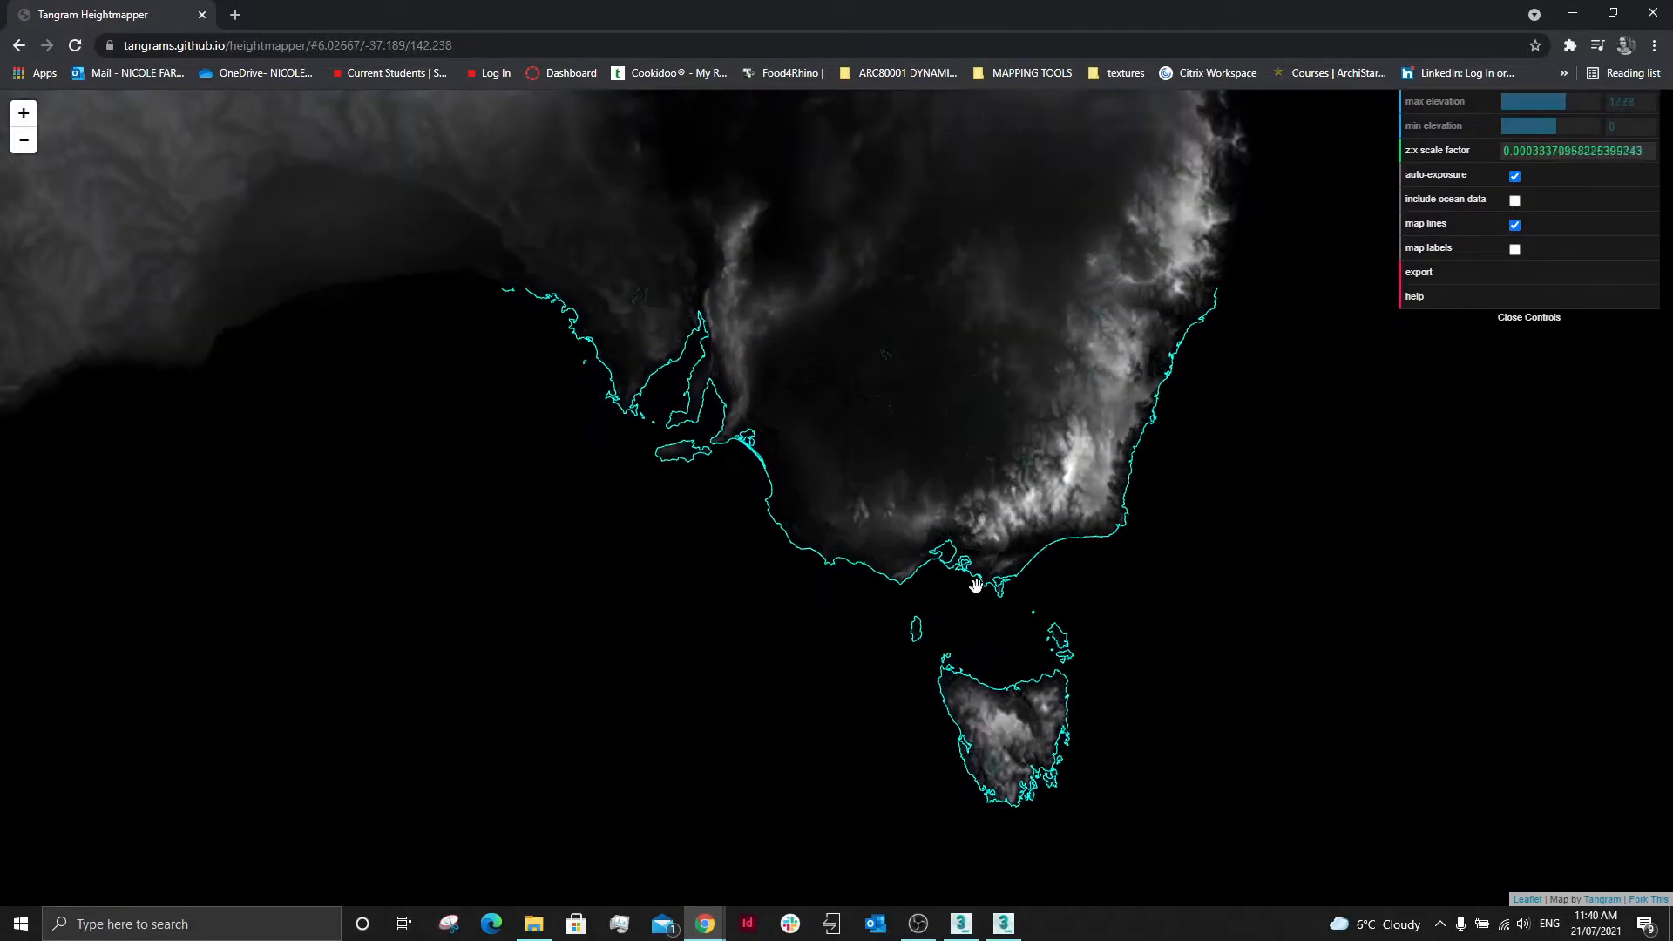
{"action": "scroll", "coordinate": [984, 629], "scroll_direction": "up", "scroll_amount": 1}
{"action": "left_click", "coordinate": [1514, 250]}
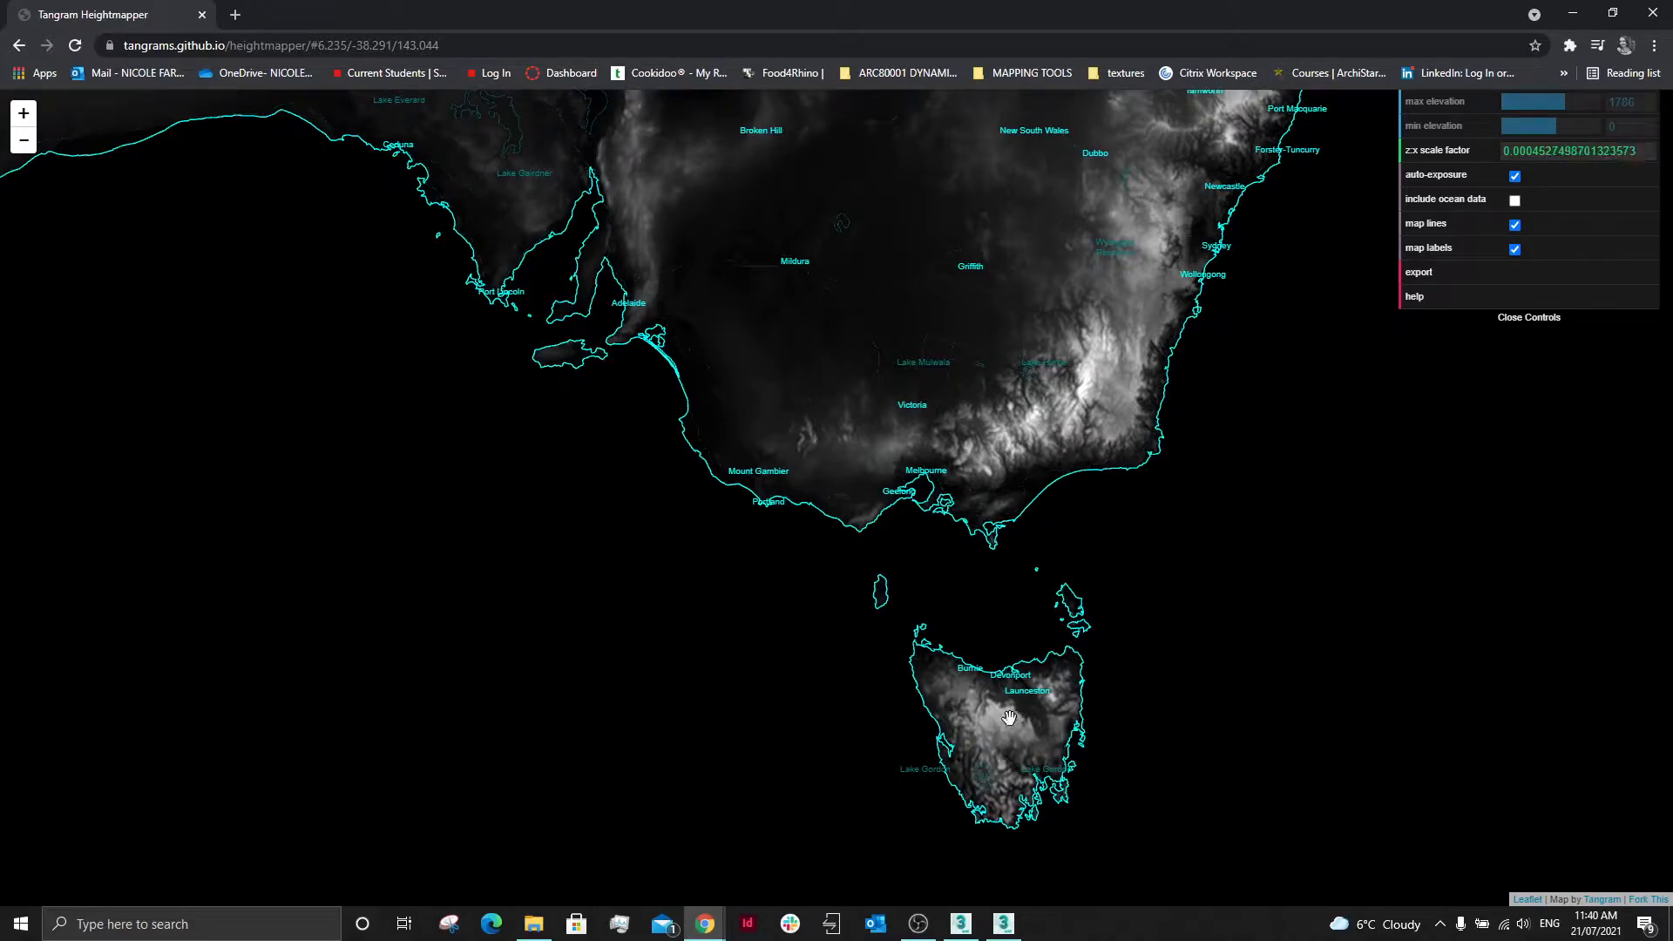
Zoom the heightmap in from Tasmania to the mountain ranges of eastern Victoria near Omeo.
{"action": "left_click_drag", "start_coordinate": [1029, 582], "coordinate": [1000, 541]}
{"action": "scroll", "coordinate": [1000, 541], "scroll_direction": "up", "scroll_amount": 3}
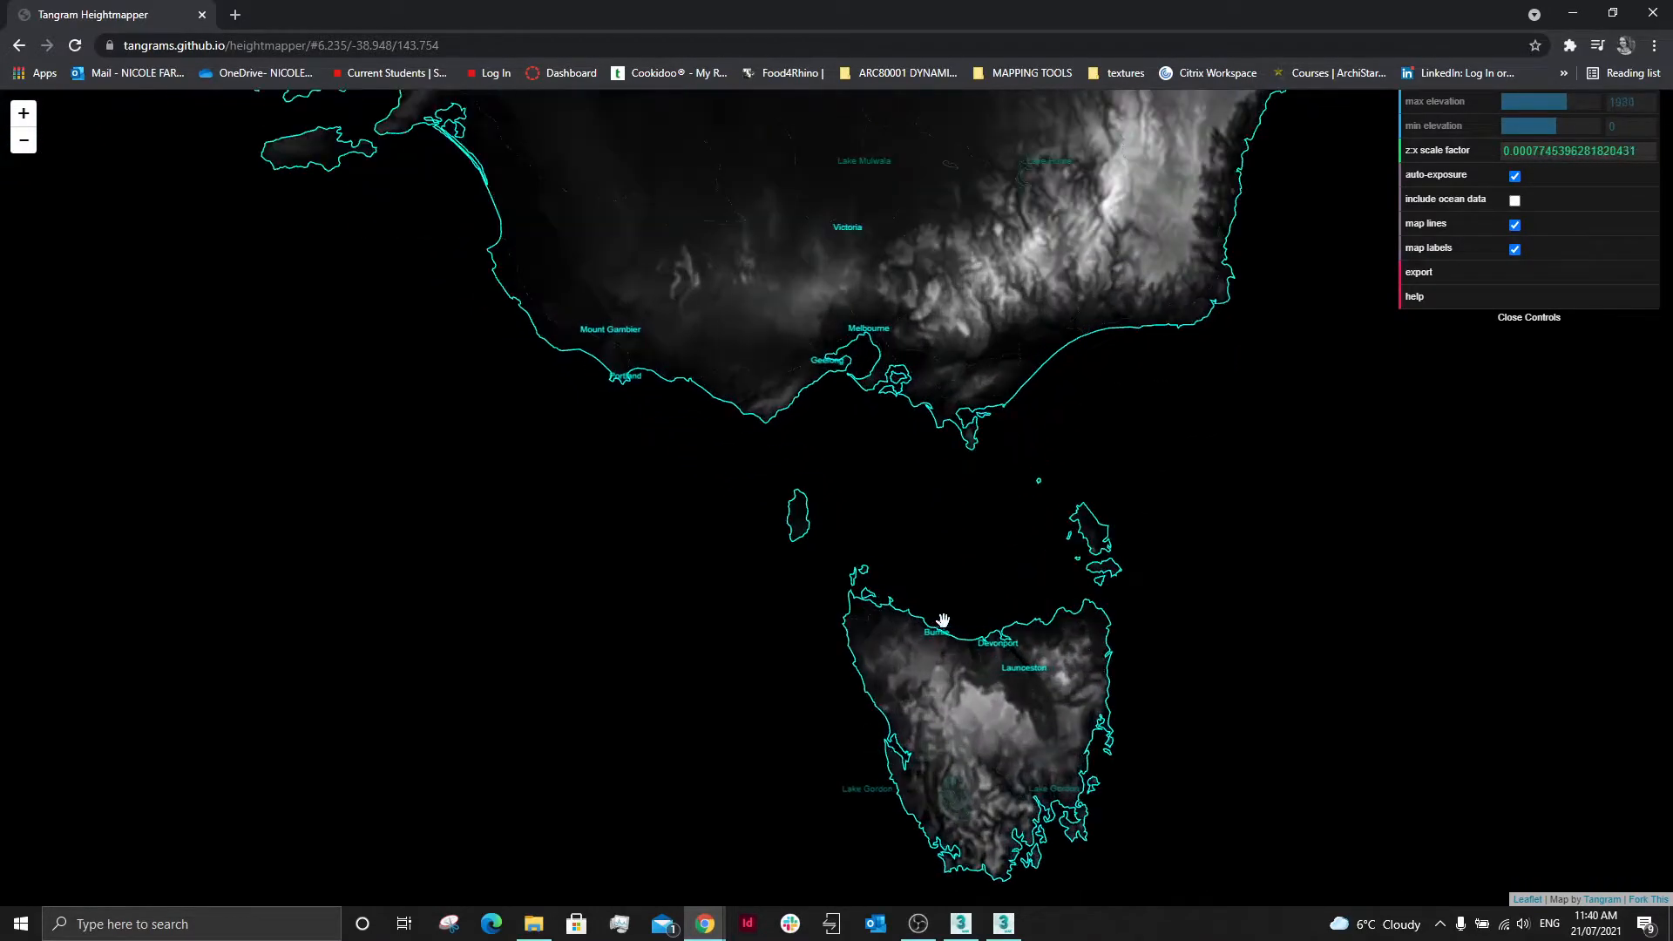
{"action": "left_click_drag", "start_coordinate": [1022, 457], "coordinate": [990, 646]}
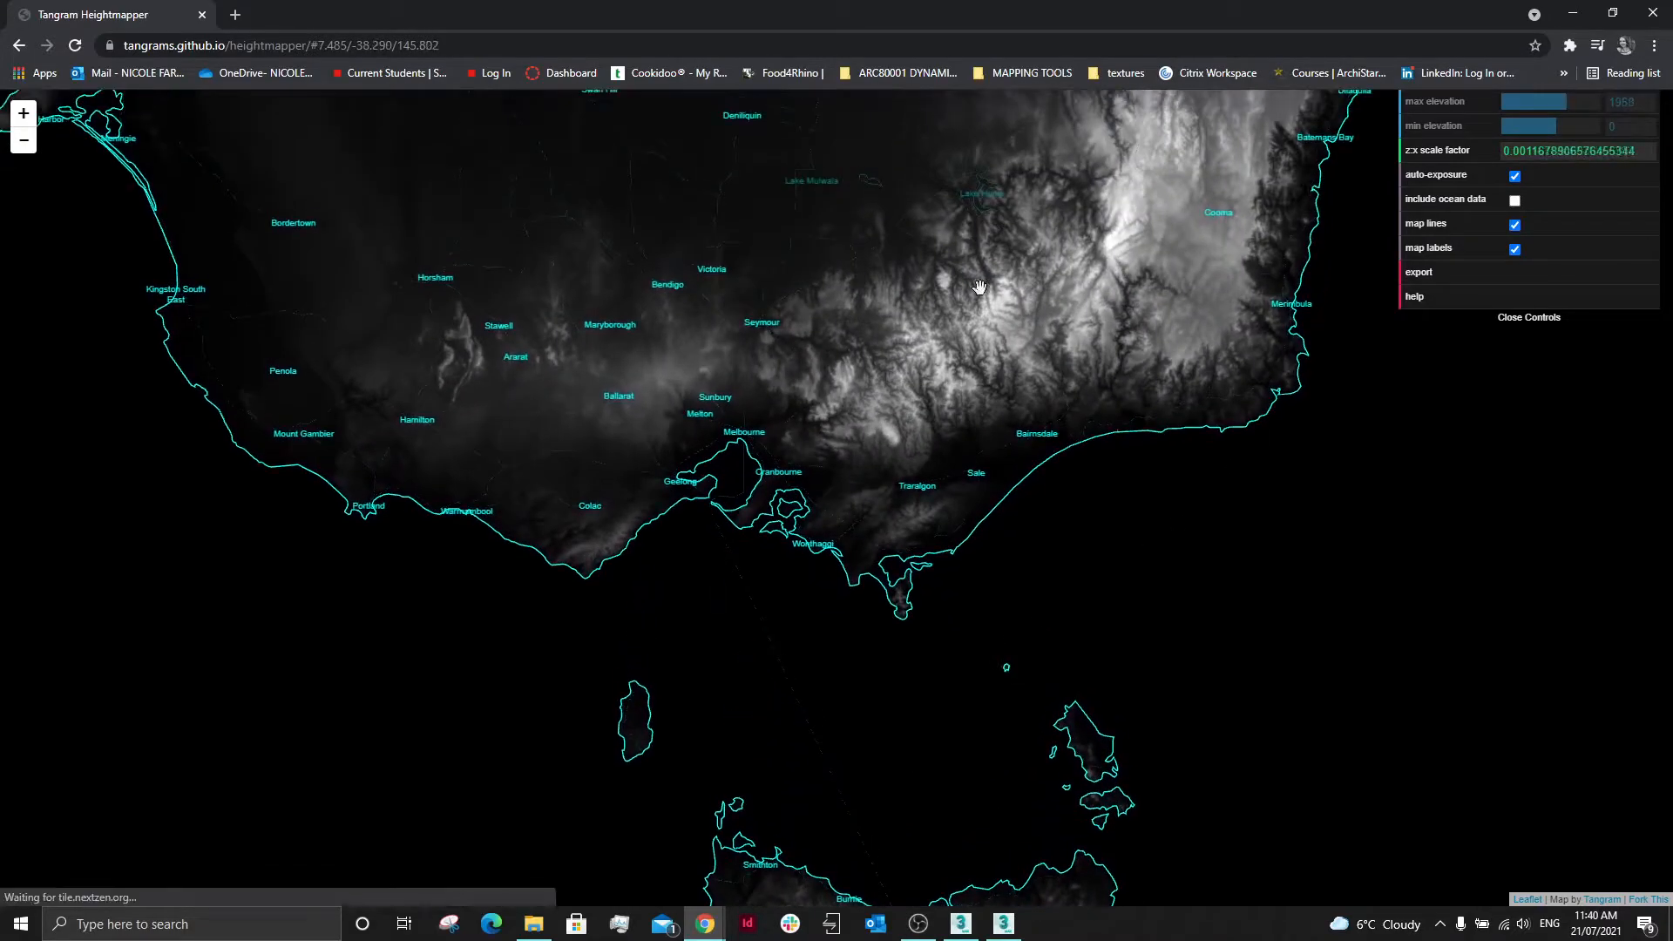
{"action": "scroll", "coordinate": [986, 260], "scroll_direction": "up", "scroll_amount": 2}
{"action": "left_click_drag", "start_coordinate": [1026, 318], "coordinate": [1029, 458]}
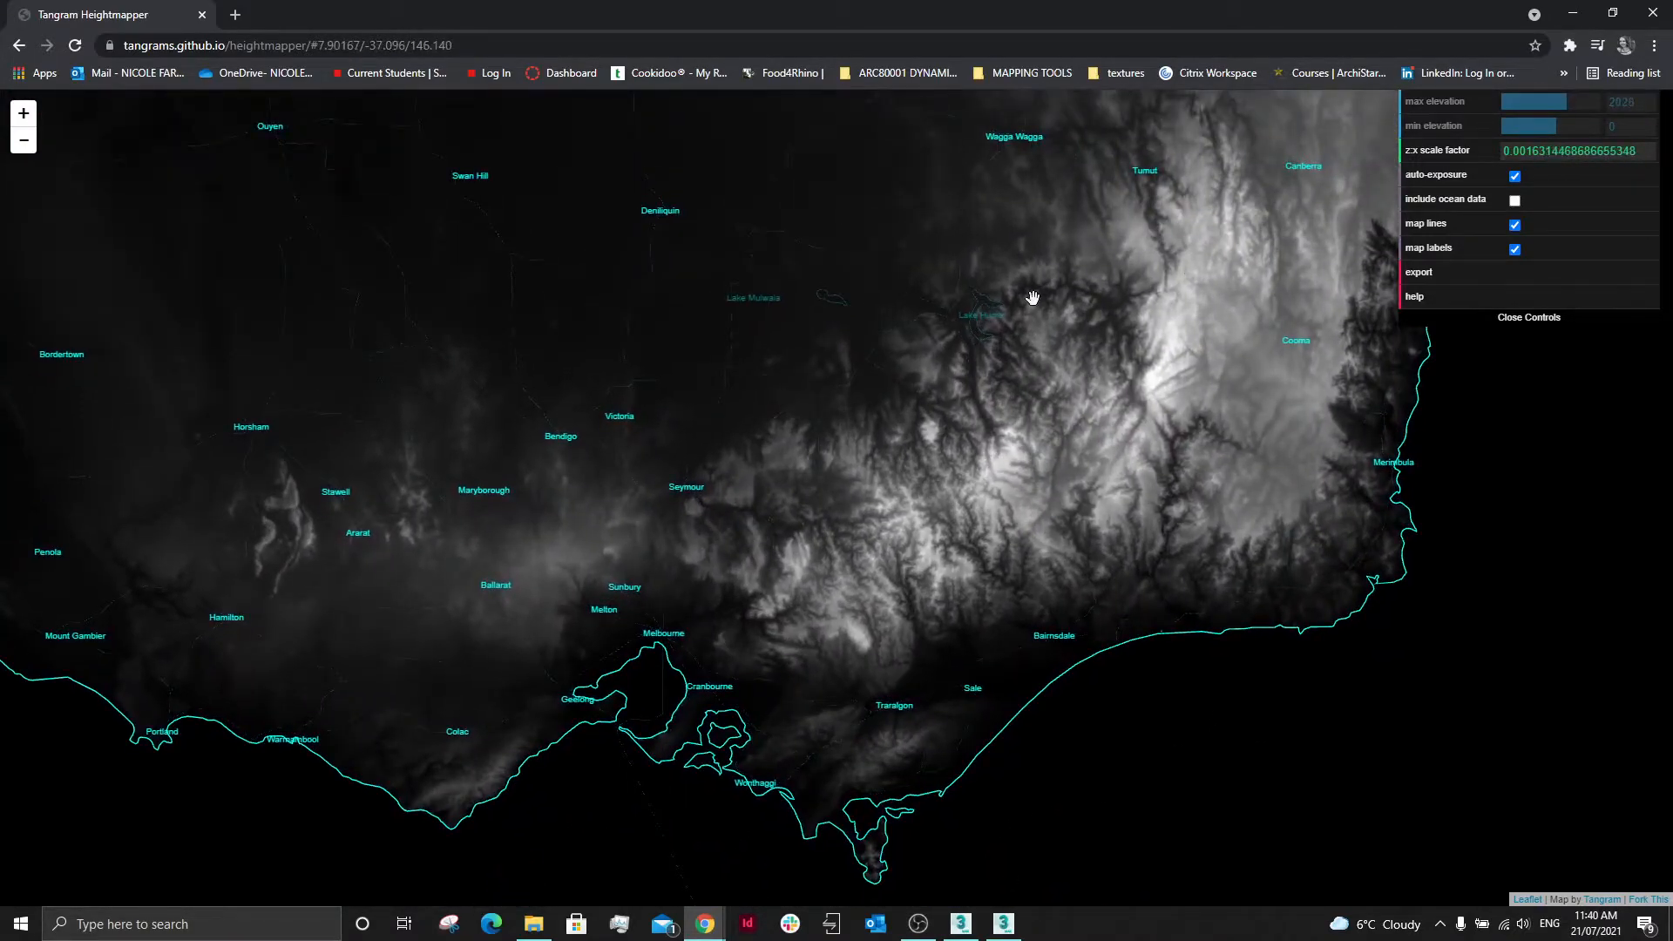
{"action": "scroll", "coordinate": [1119, 462], "scroll_direction": "up", "scroll_amount": 2}
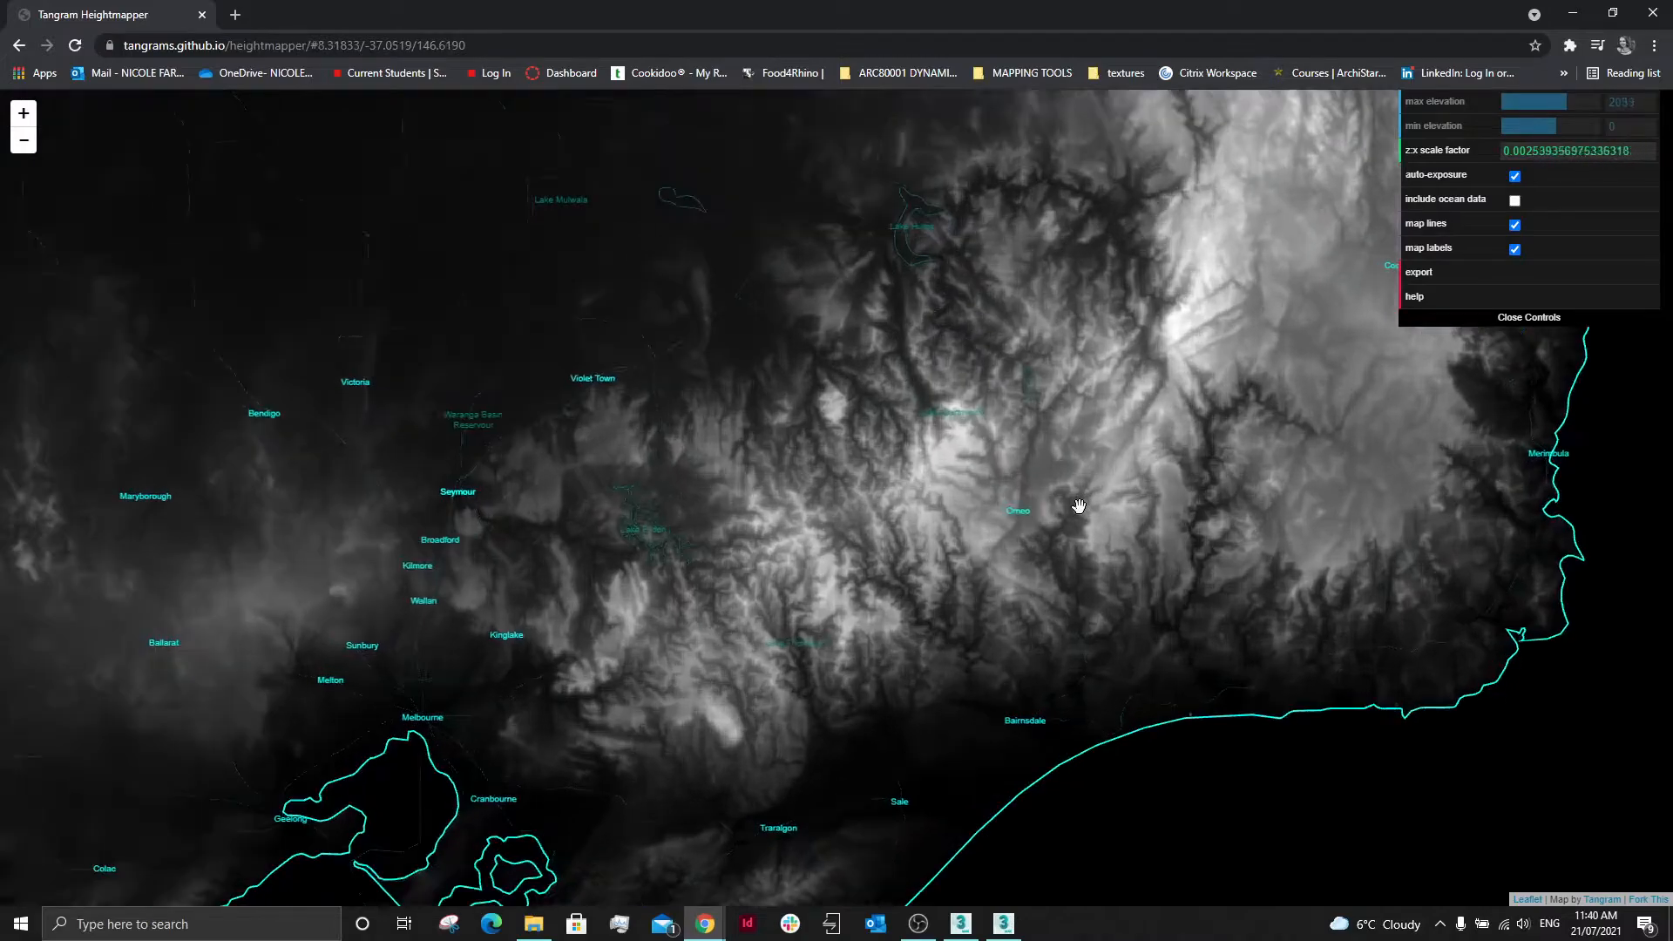
{"action": "scroll", "coordinate": [1011, 401], "scroll_direction": "up", "scroll_amount": 1}
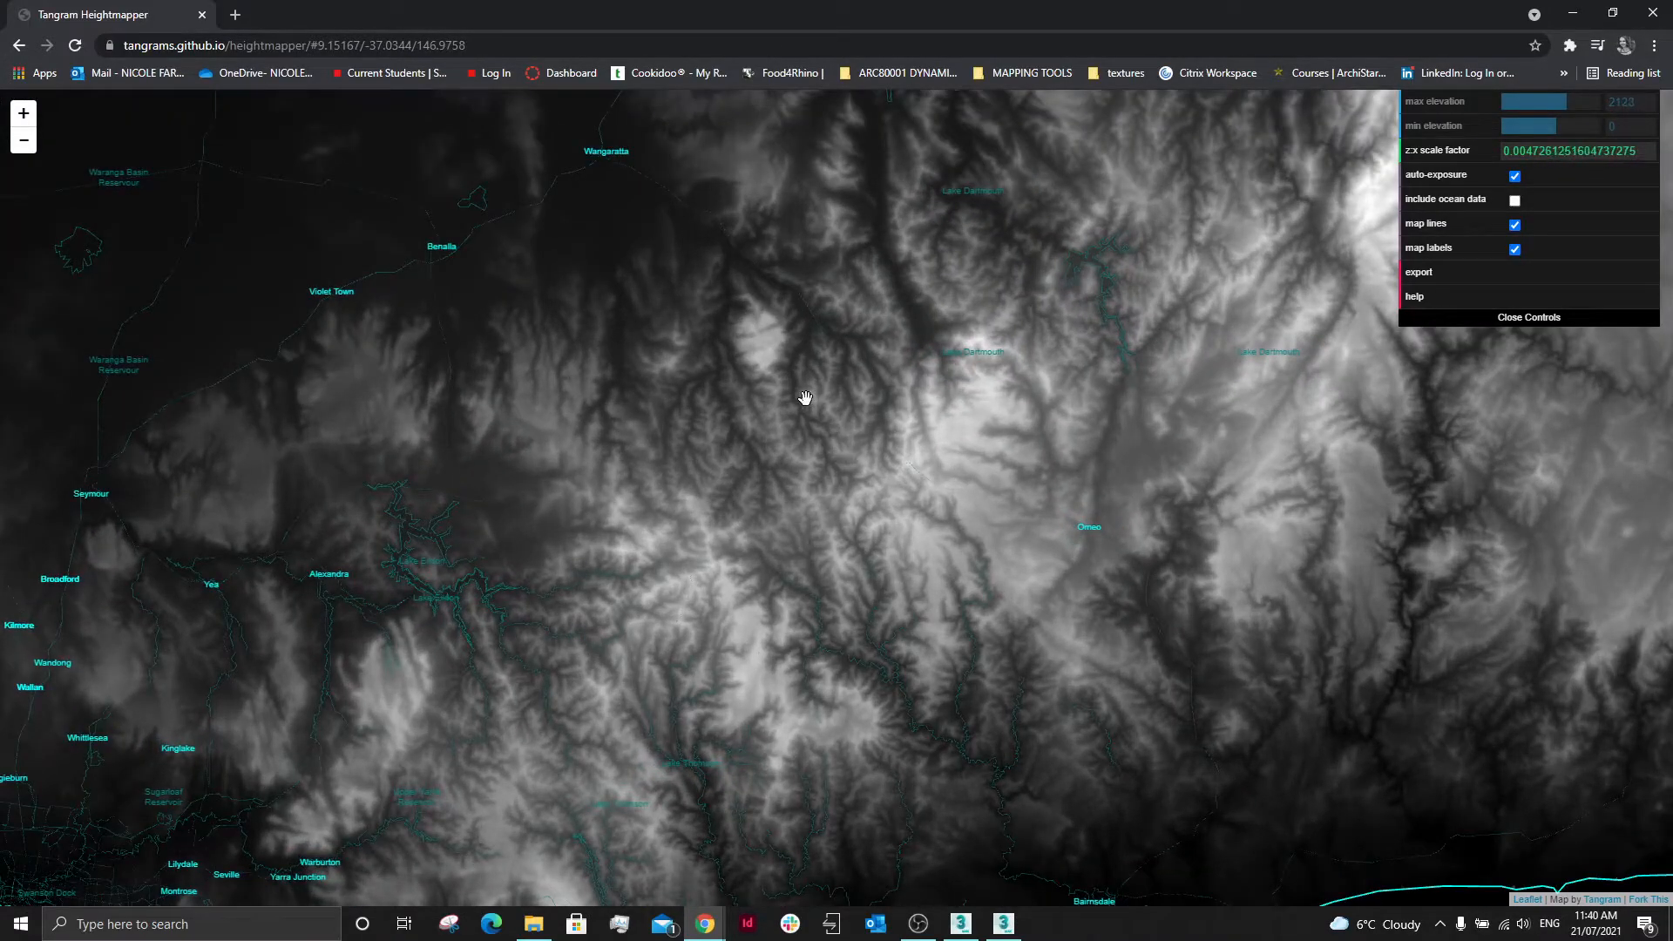
{"action": "scroll", "coordinate": [809, 415], "scroll_direction": "up", "scroll_amount": 3}
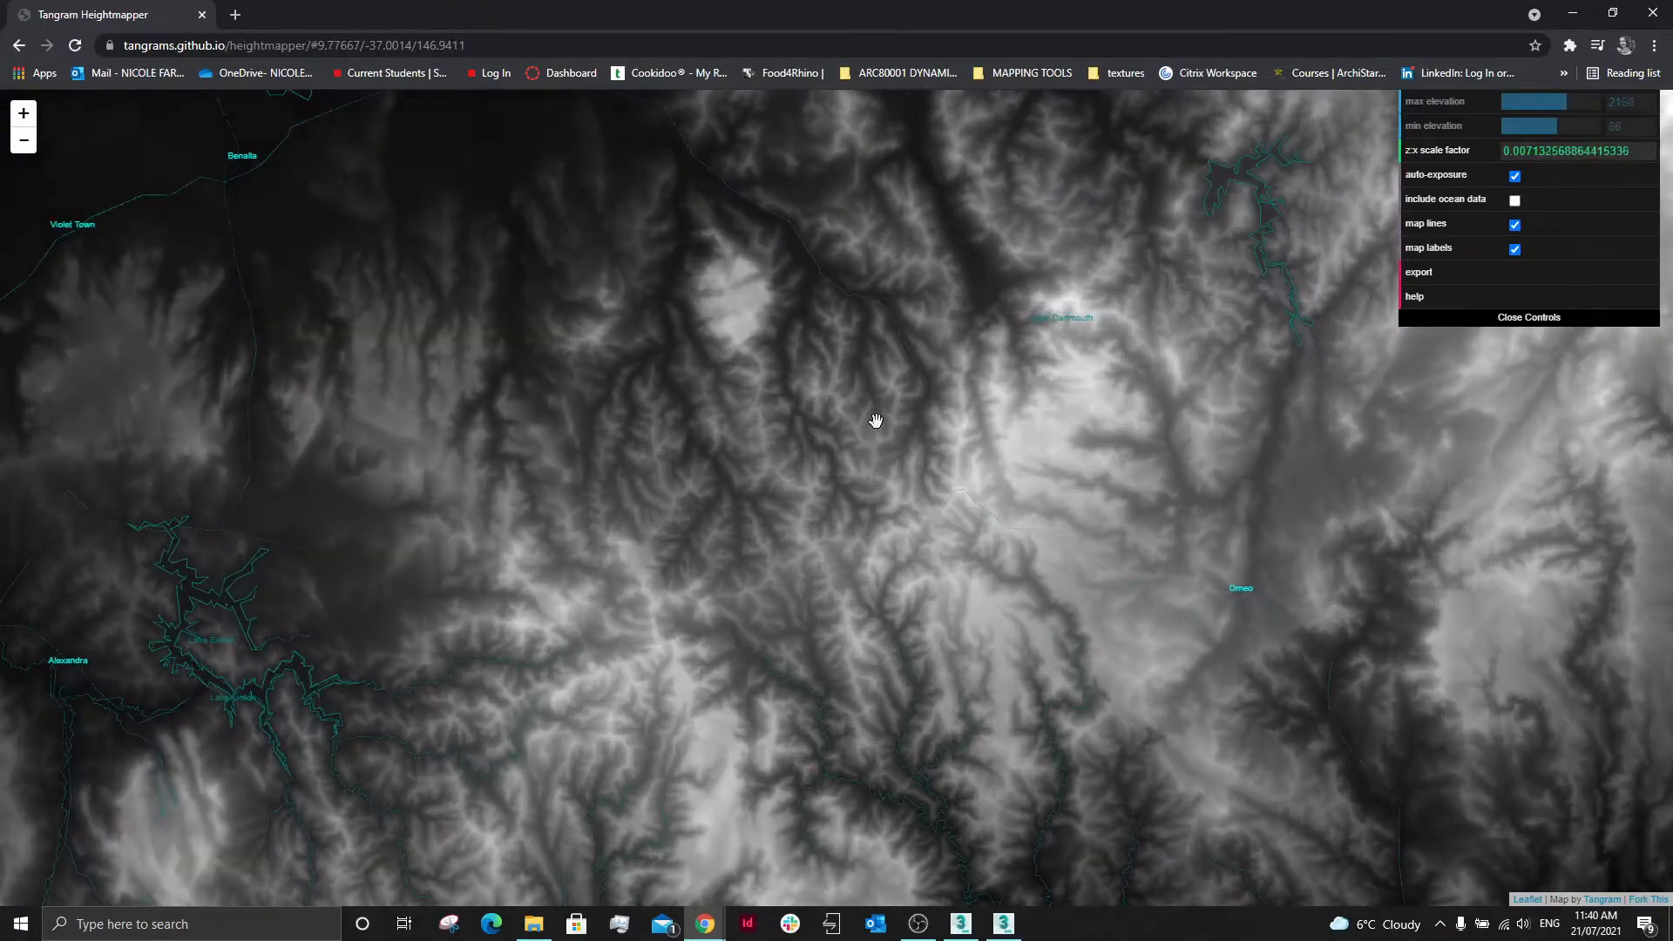
Examine the ridges and valleys around Bright and Harrietville at closer range on the heightmap.
{"action": "left_click_drag", "start_coordinate": [909, 433], "coordinate": [898, 455]}
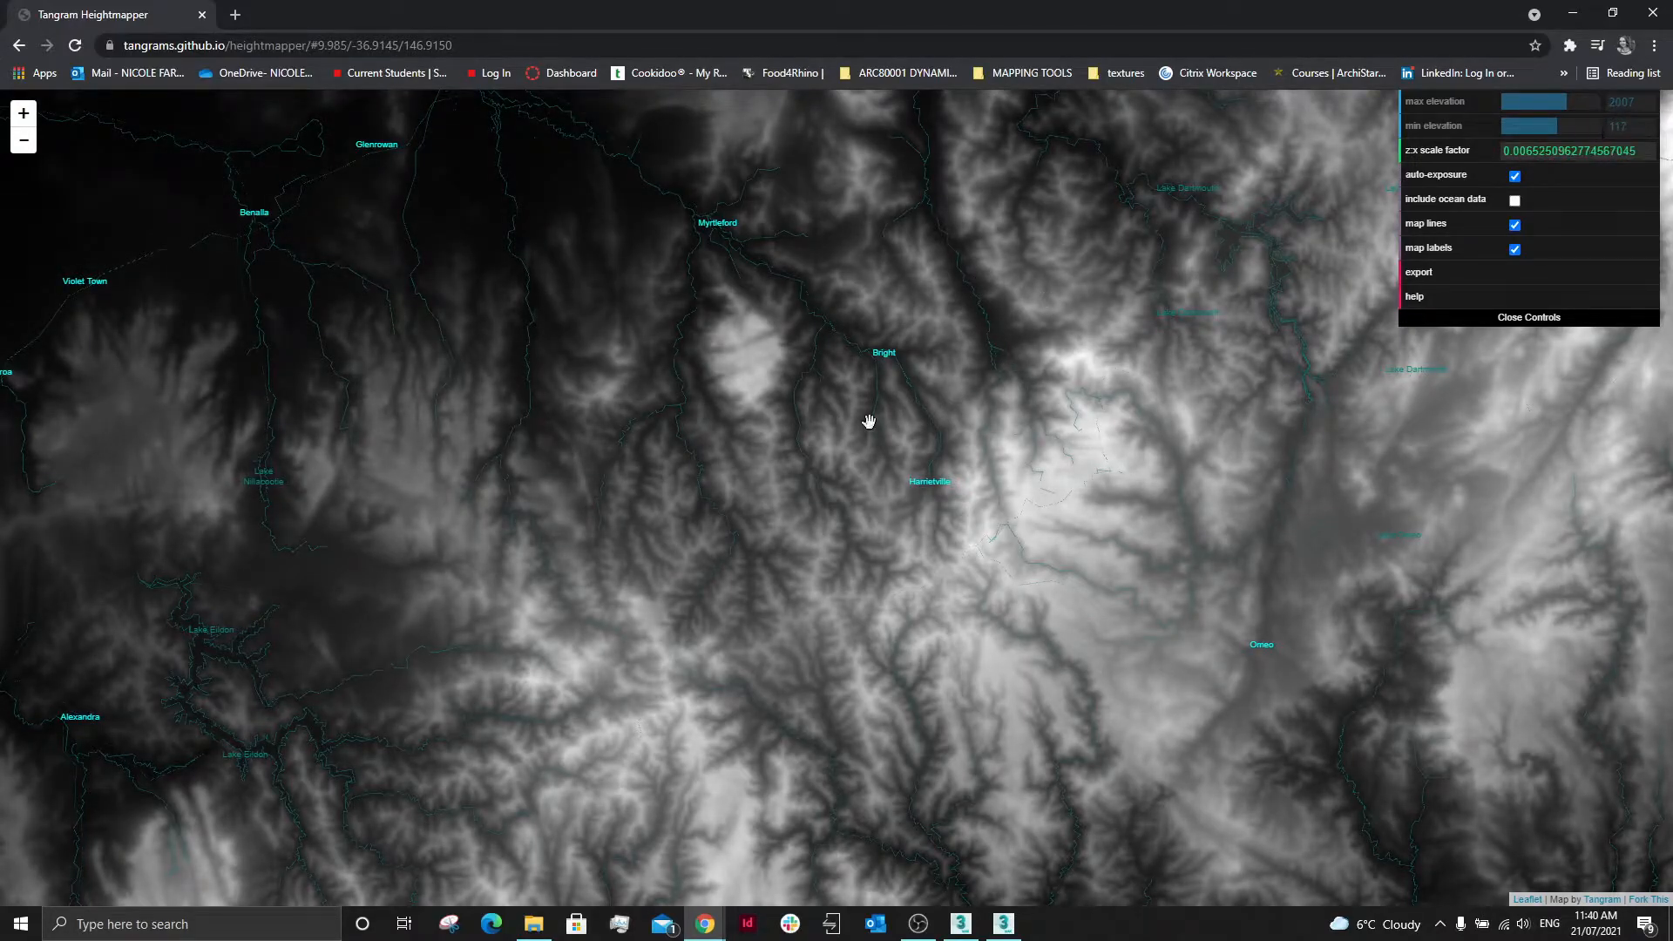
{"action": "left_click_drag", "start_coordinate": [908, 602], "coordinate": [780, 489]}
{"action": "left_click_drag", "start_coordinate": [831, 604], "coordinate": [1079, 587]}
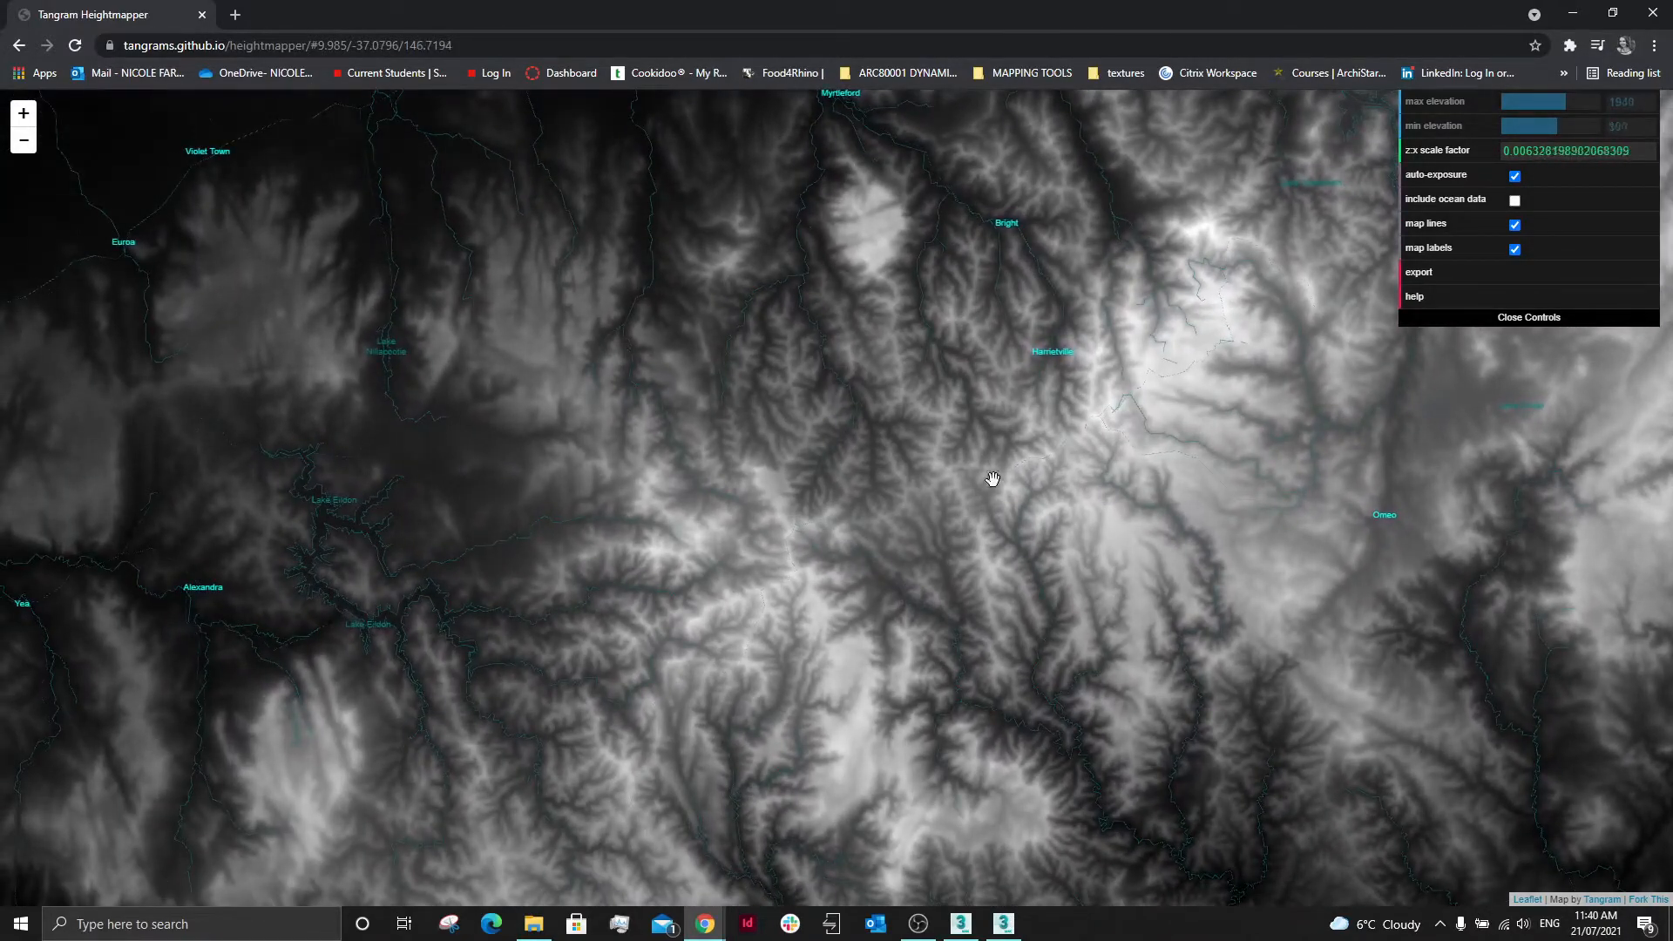
{"action": "scroll", "coordinate": [1046, 470], "scroll_direction": "up", "scroll_amount": 3}
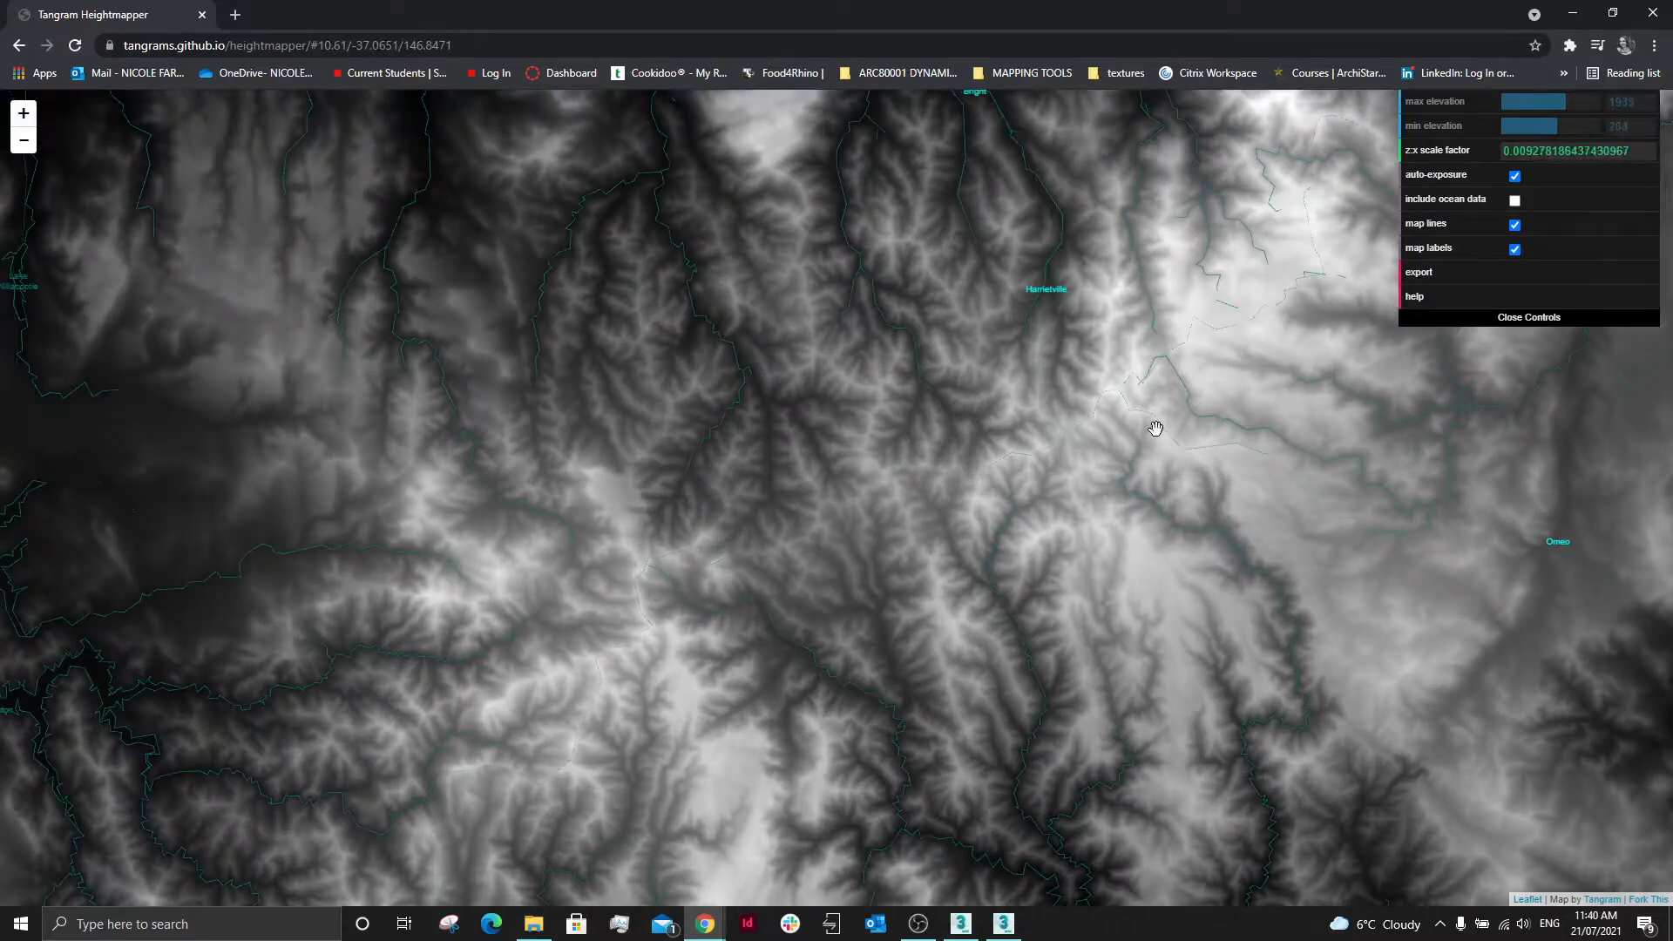
{"action": "left_click_drag", "start_coordinate": [1155, 428], "coordinate": [1057, 571]}
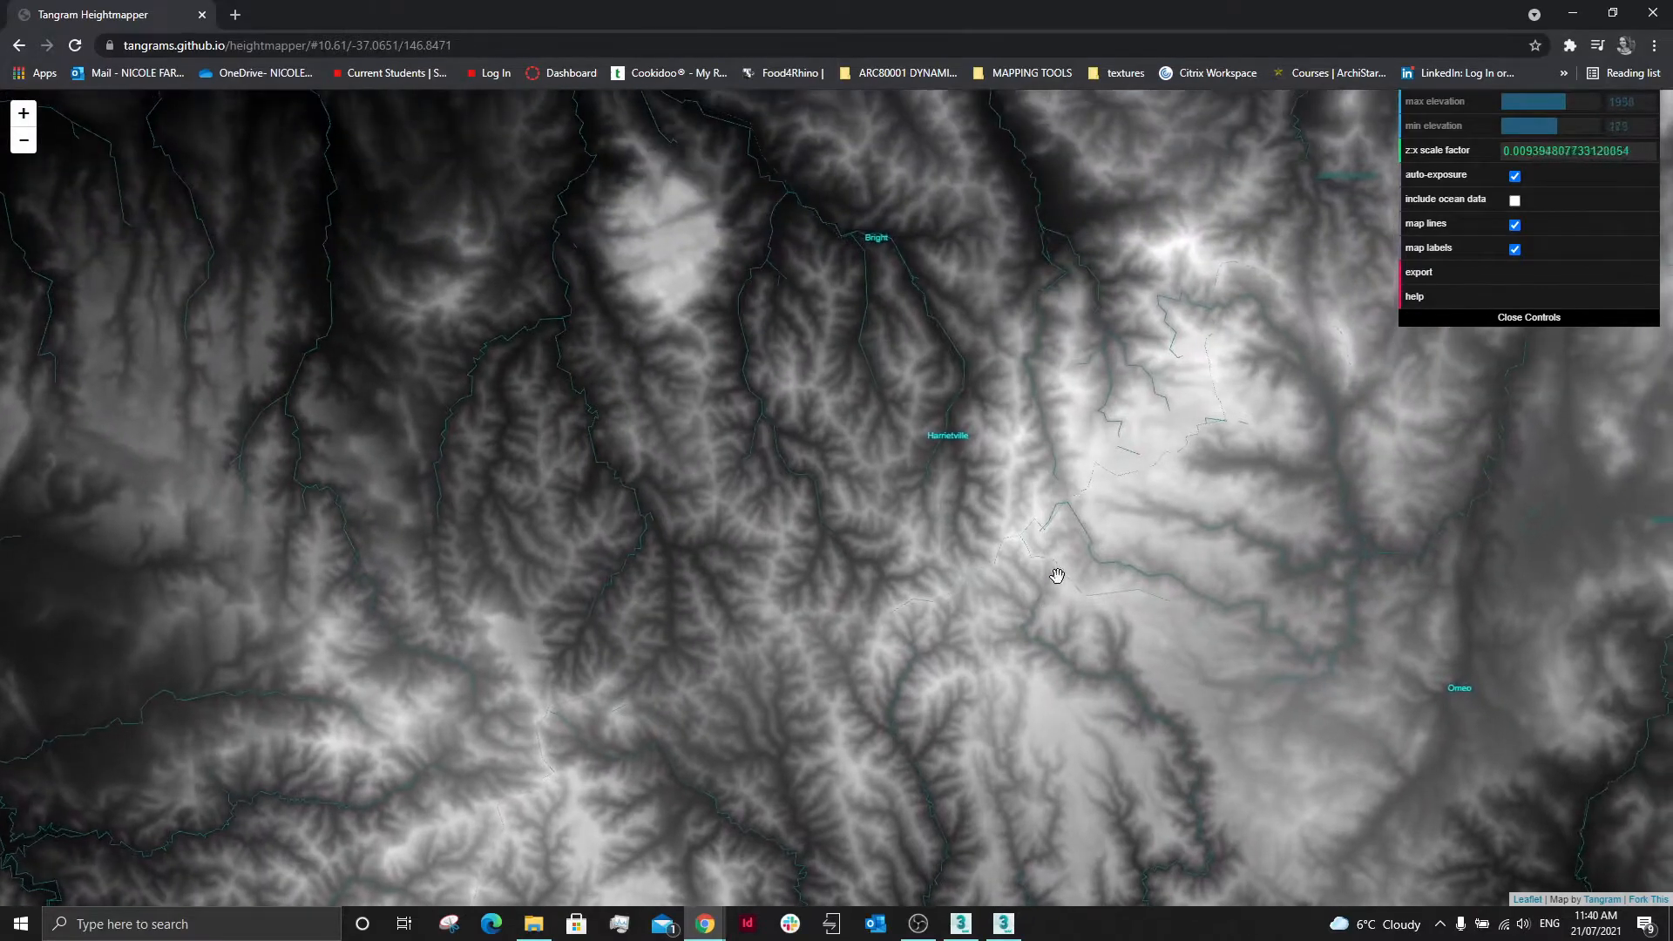
{"action": "scroll", "coordinate": [1041, 555], "scroll_direction": "up", "scroll_amount": 1}
{"action": "scroll", "coordinate": [1075, 522], "scroll_direction": "up", "scroll_amount": 1}
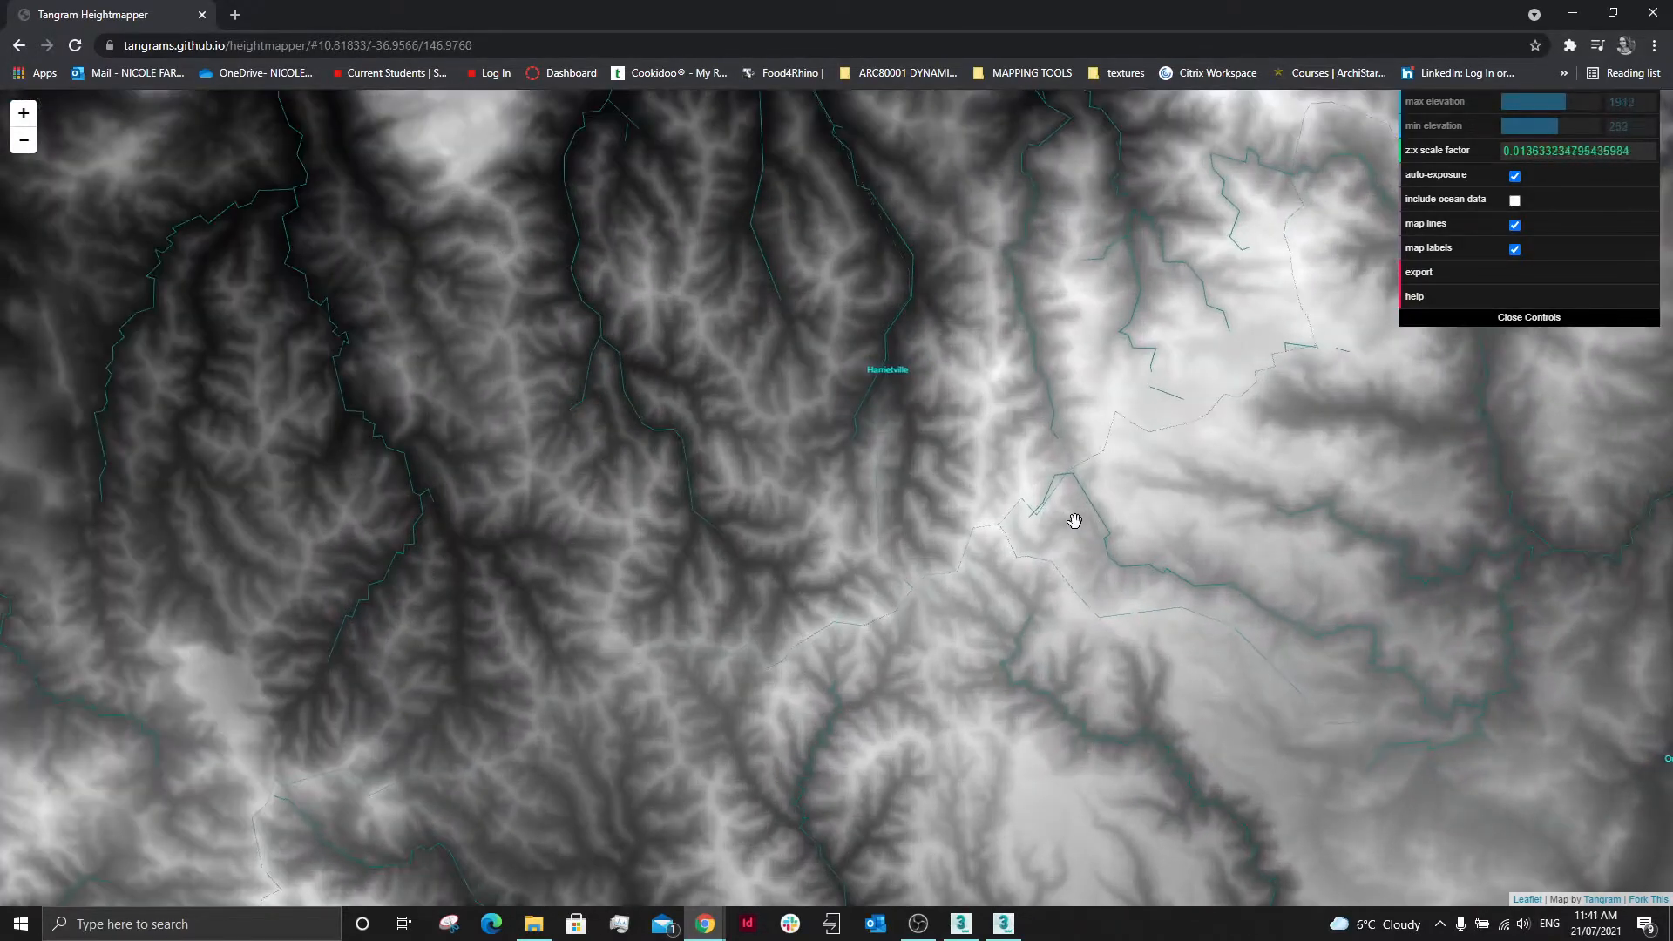
{"action": "left_click_drag", "start_coordinate": [984, 526], "coordinate": [946, 651]}
{"action": "scroll", "coordinate": [997, 541], "scroll_direction": "up", "scroll_amount": 1}
{"action": "scroll", "coordinate": [993, 532], "scroll_direction": "up", "scroll_amount": 1}
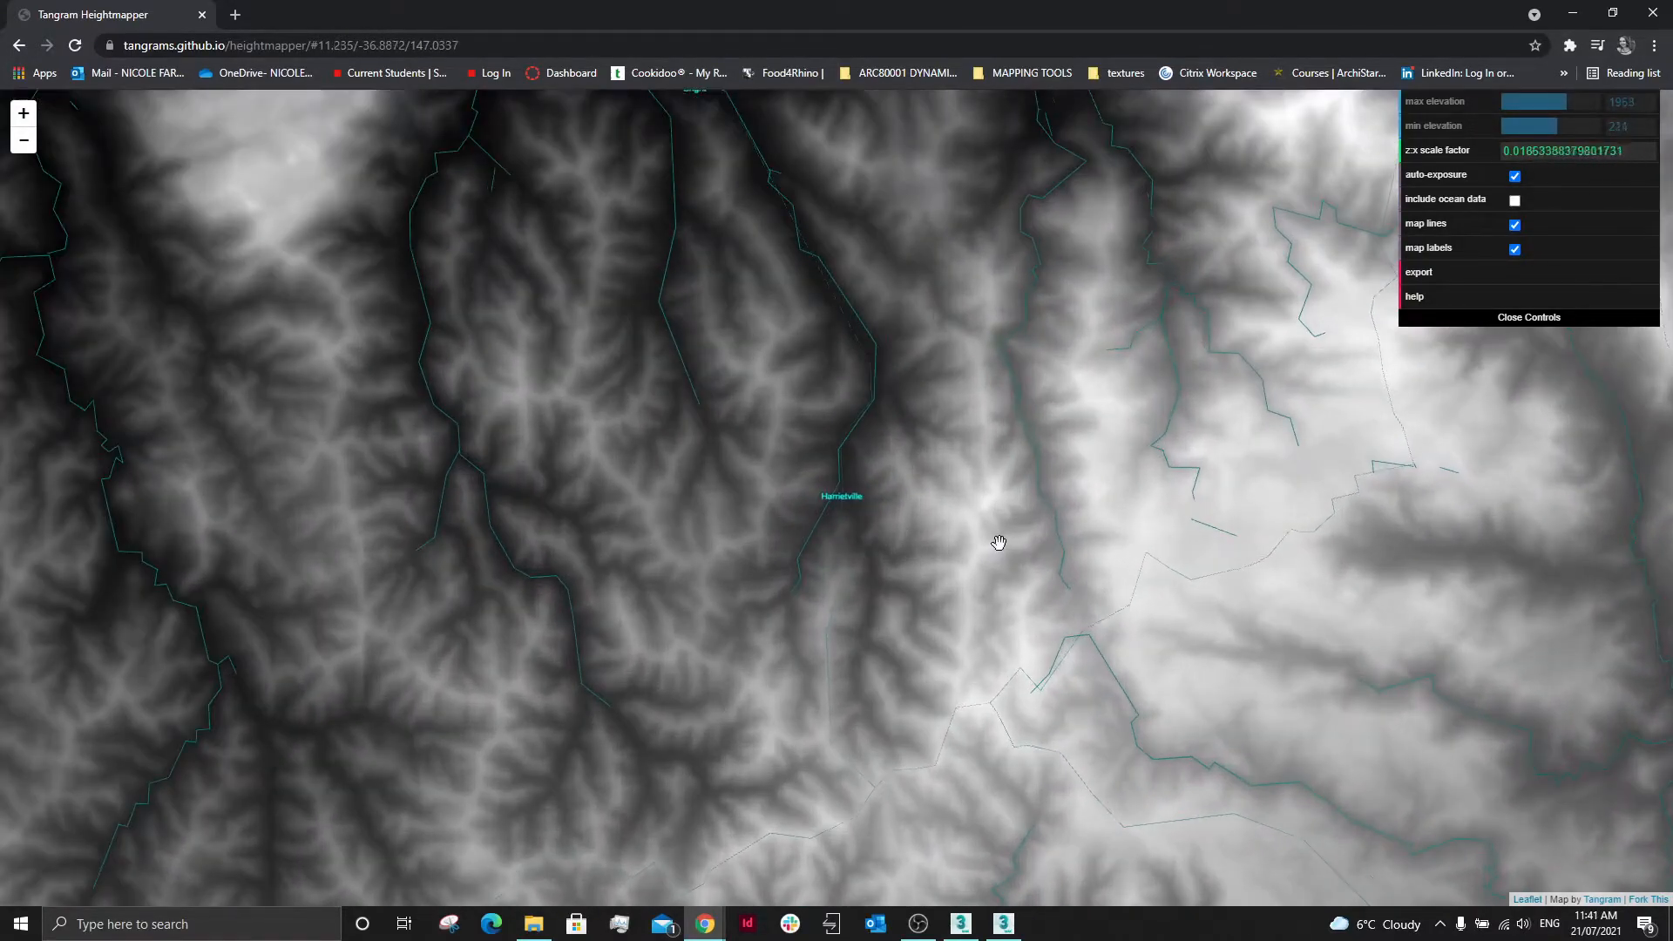
{"action": "left_click_drag", "start_coordinate": [963, 422], "coordinate": [990, 561]}
{"action": "scroll", "coordinate": [979, 490], "scroll_direction": "up", "scroll_amount": 1}
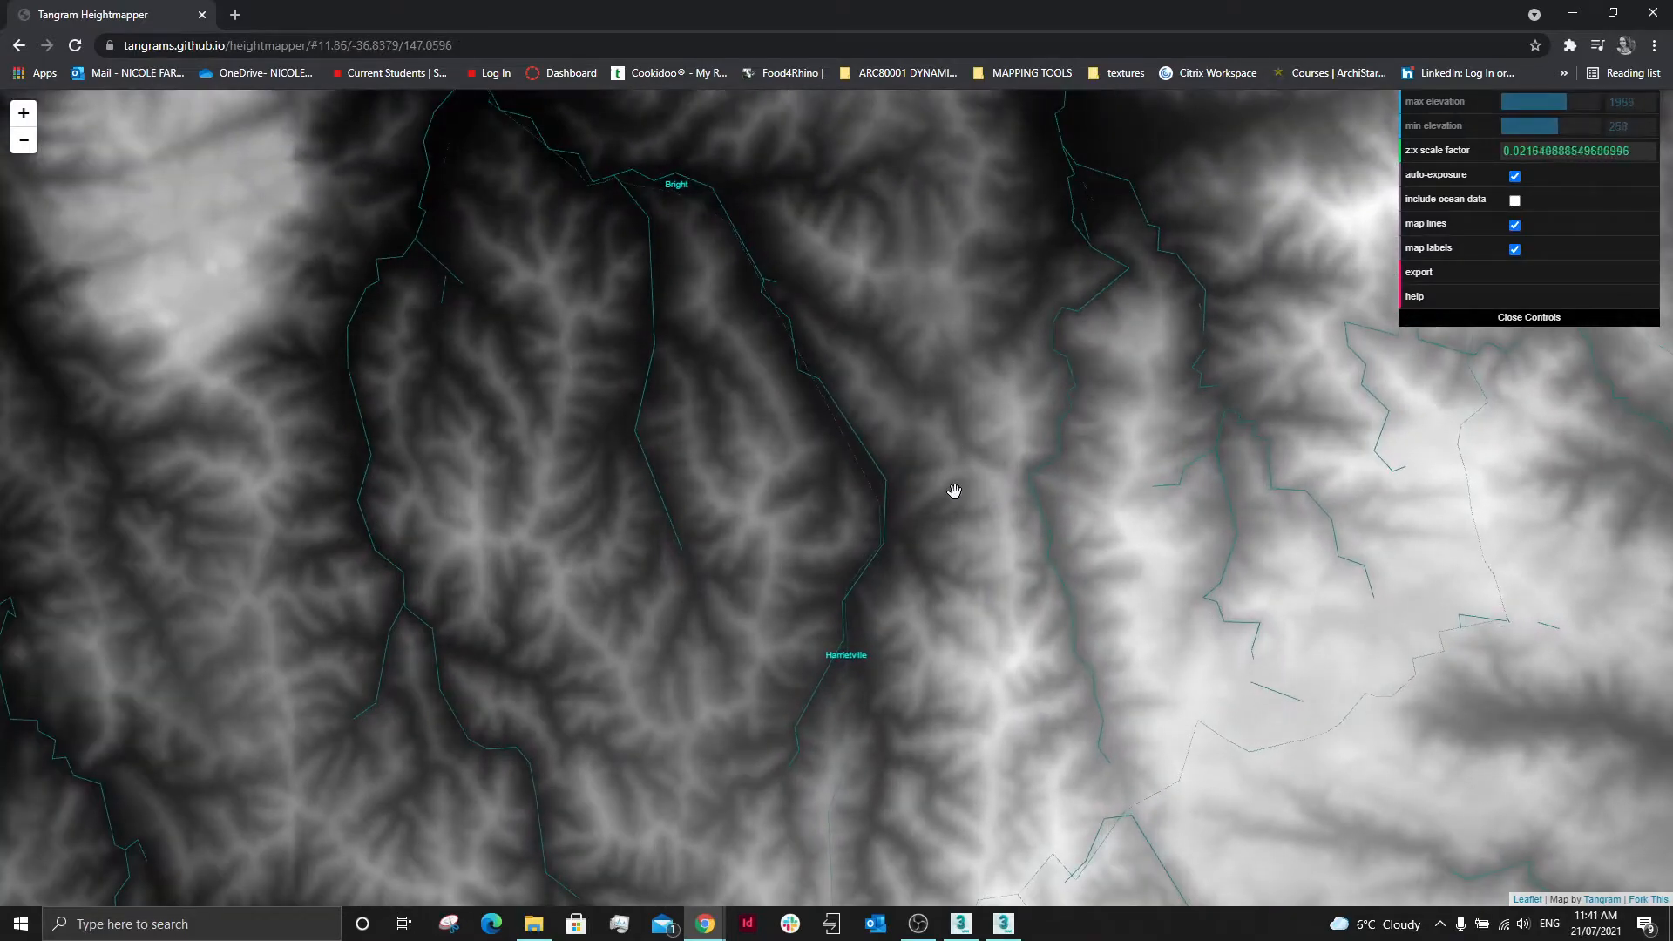
{"action": "mouse_move", "coordinate": [825, 433]}
{"action": "left_mouse_down"}
{"action": "mouse_move", "coordinate": [1049, 609]}
{"action": "mouse_move", "coordinate": [892, 442]}
{"action": "left_mouse_up"}
{"action": "left_click_drag", "start_coordinate": [989, 619], "coordinate": [917, 500]}
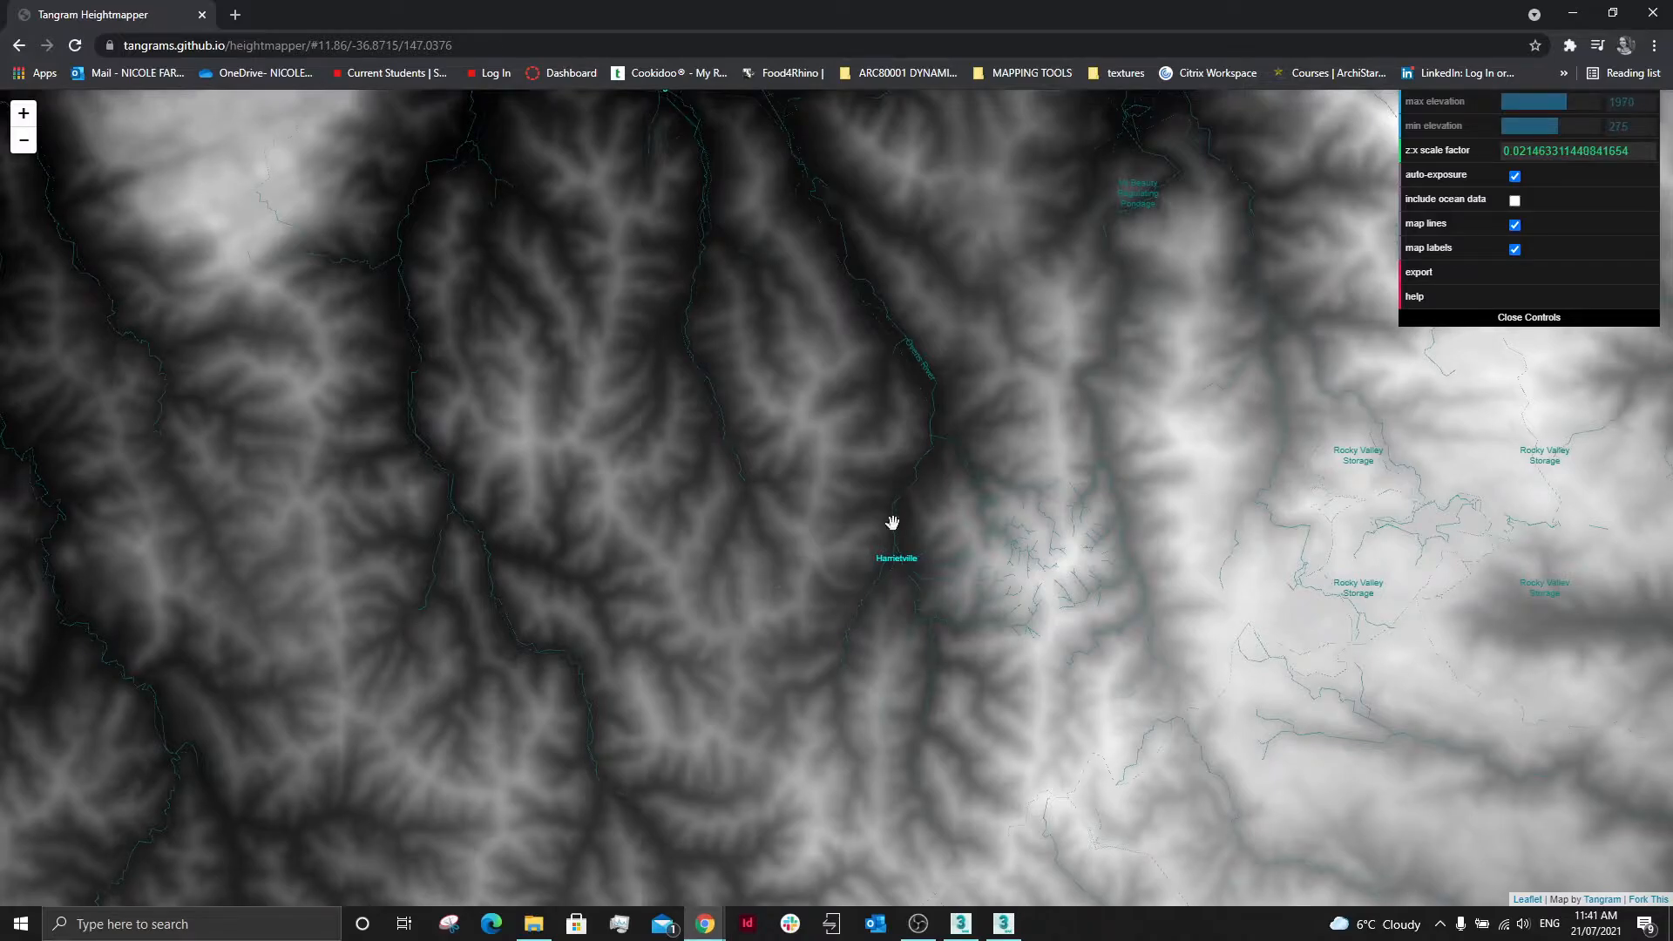
Frame the mountain terrain south of Lake Buffalo, west of Harrietville, and turn off map lines and map labels.
{"action": "scroll", "coordinate": [1058, 364], "scroll_direction": "down", "scroll_amount": 1}
{"action": "left_click_drag", "start_coordinate": [553, 433], "coordinate": [1119, 397]}
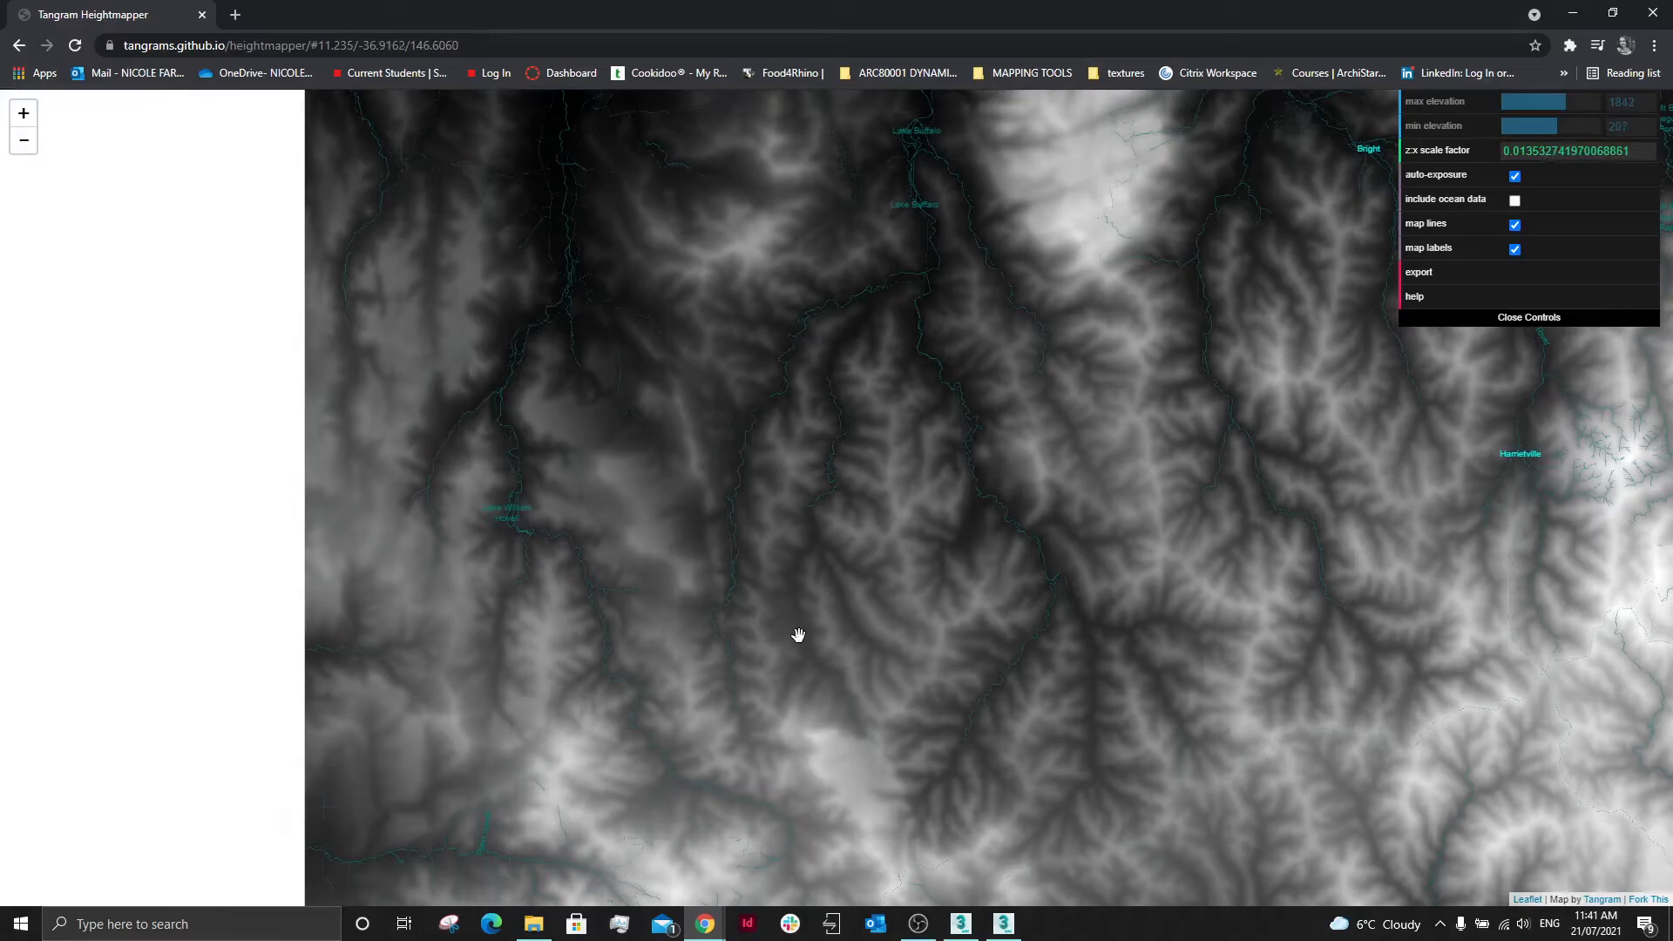
{"action": "scroll", "coordinate": [764, 632], "scroll_direction": "up", "scroll_amount": 1}
{"action": "left_click_drag", "start_coordinate": [656, 590], "coordinate": [709, 280]}
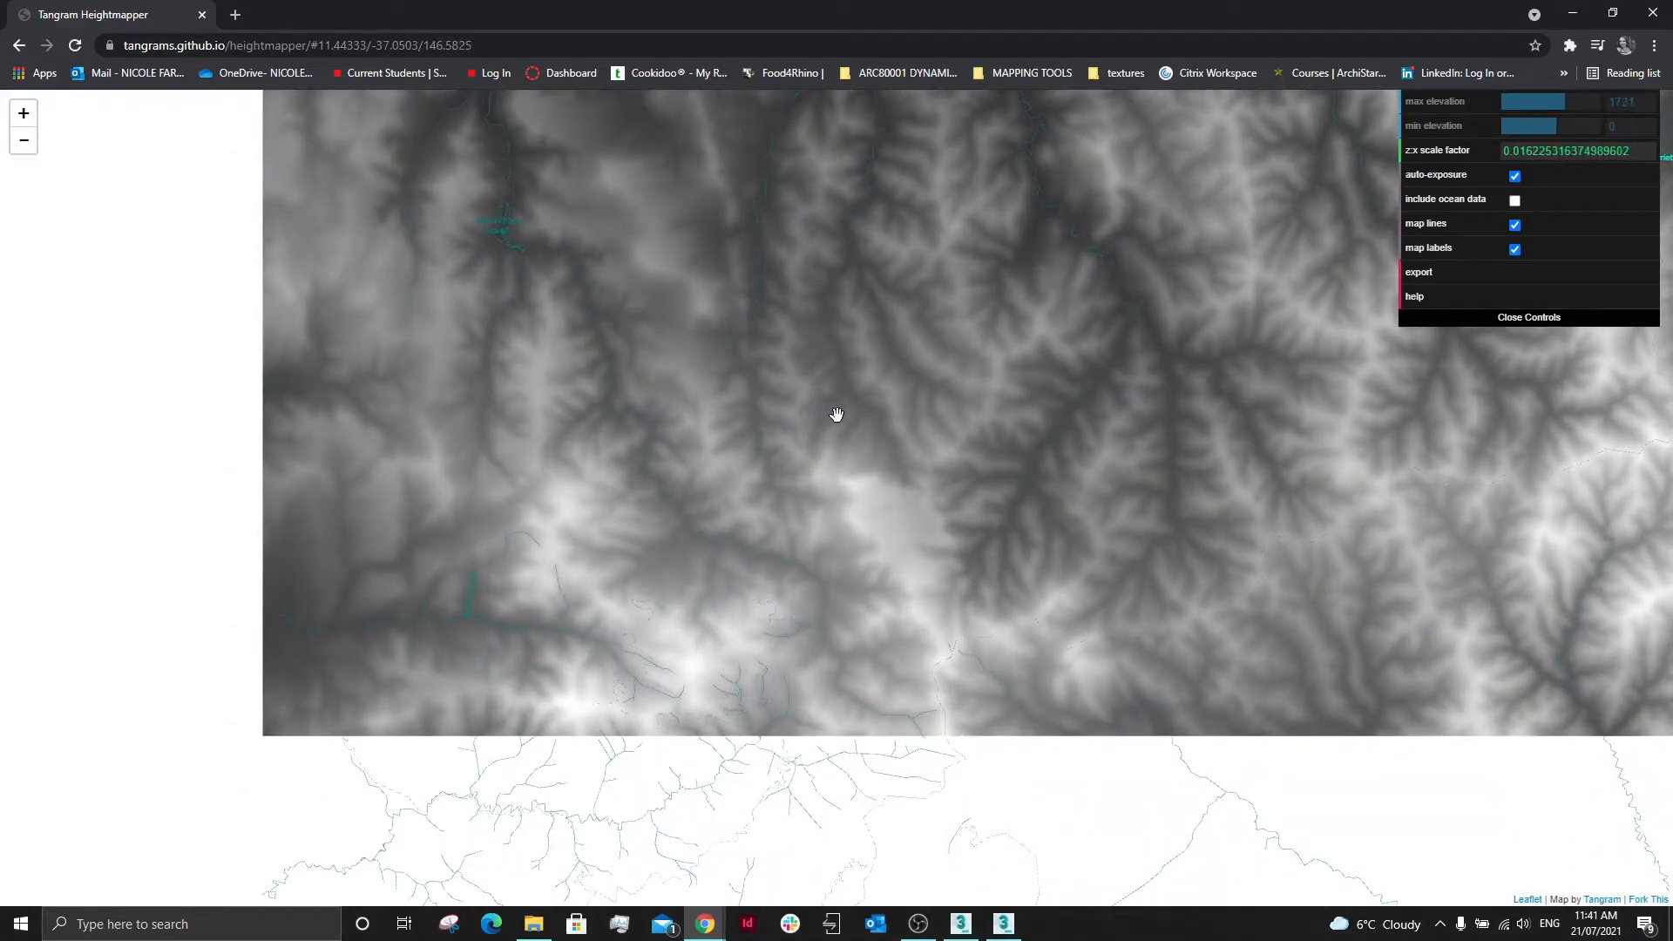
{"action": "left_click", "coordinate": [1516, 226]}
{"action": "left_click", "coordinate": [1515, 250]}
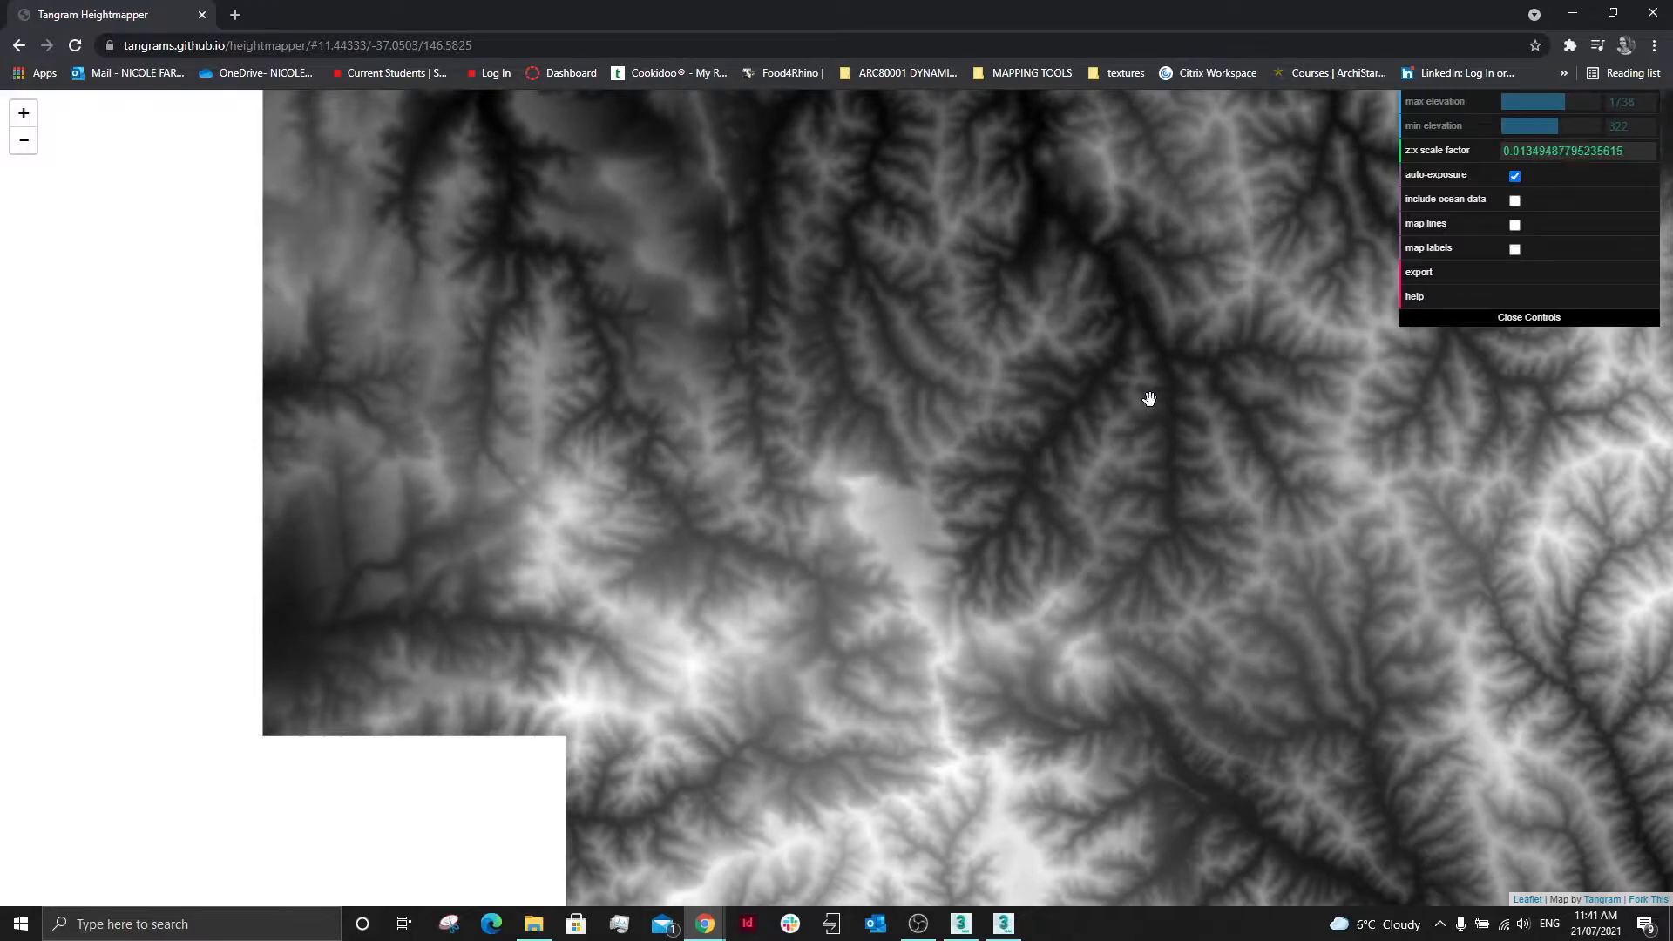
Zoom the heightmap in slightly until the terrain fills the whole view, and export it as a PNG image.
{"action": "scroll", "coordinate": [1116, 463], "scroll_direction": "up", "scroll_amount": 1}
{"action": "scroll", "coordinate": [1117, 464], "scroll_direction": "up", "scroll_amount": 1}
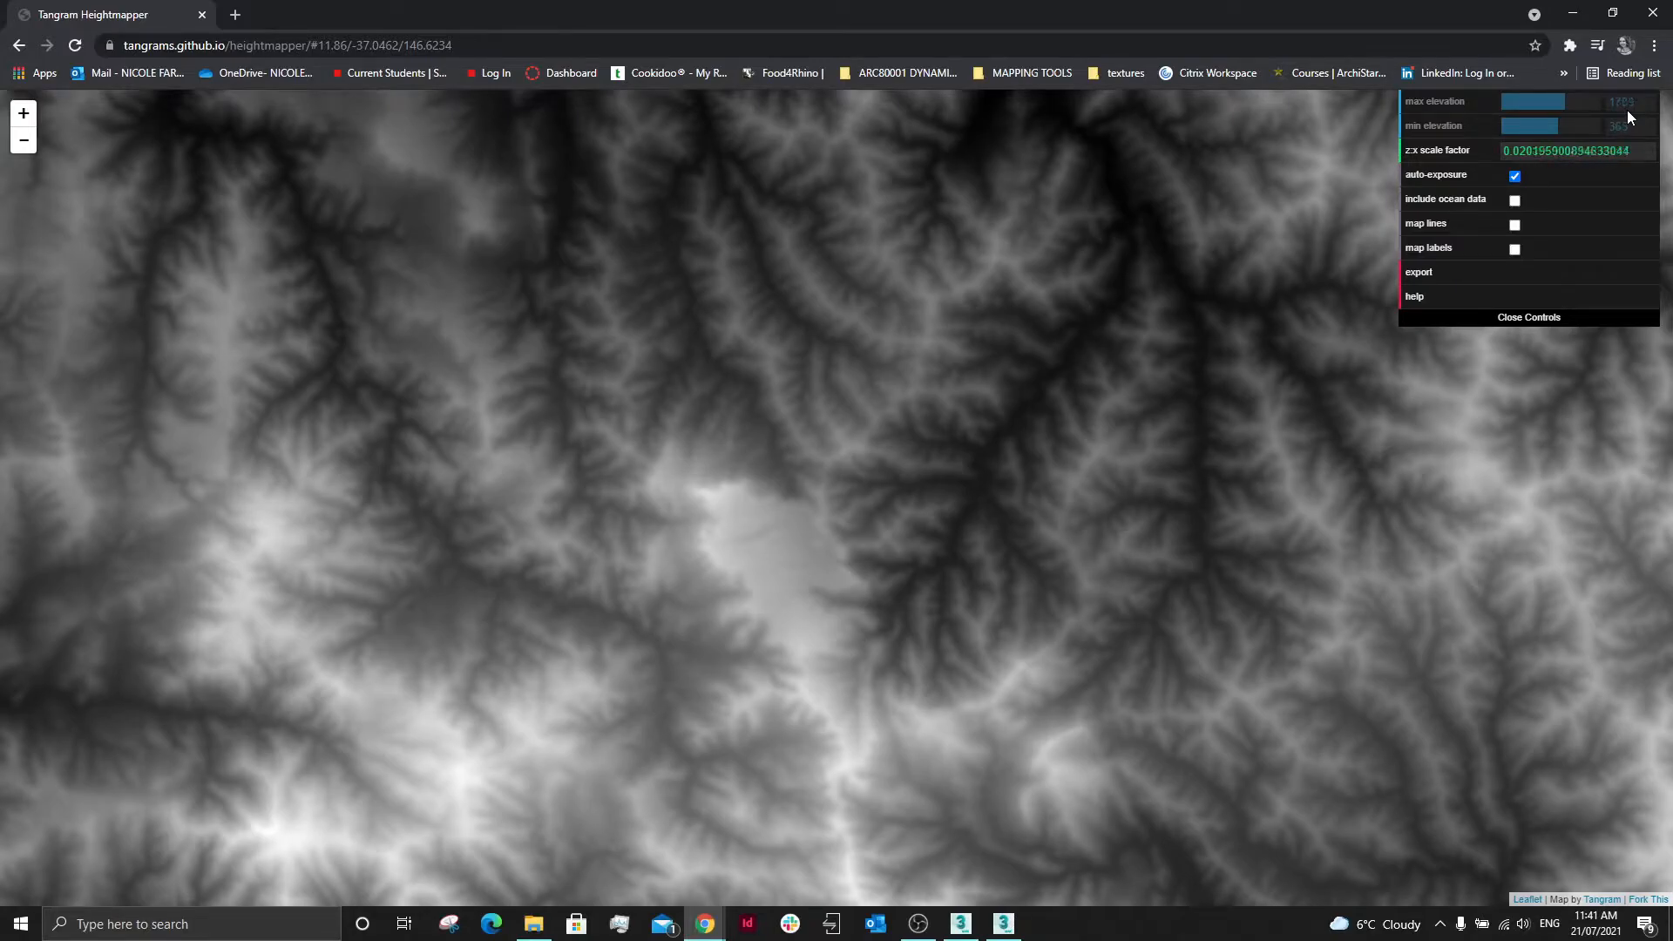
{"action": "left_click", "coordinate": [1413, 273]}
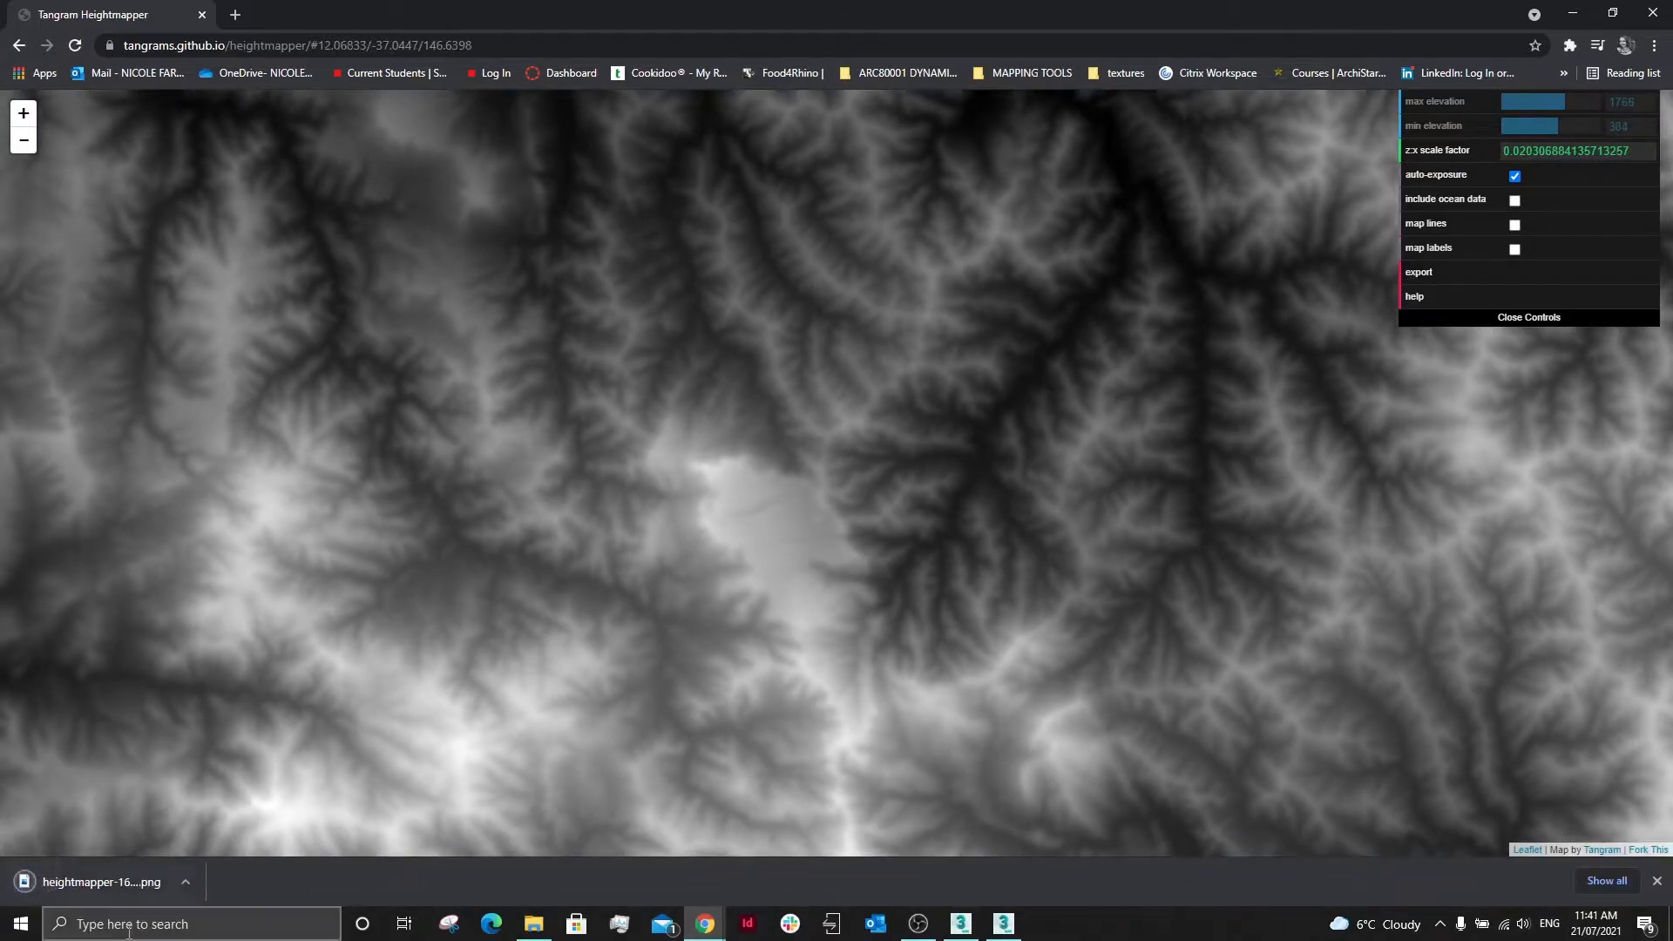
Switch to 3ds Max and load the exported heightmap PNG into the Slate Material Editor as a bitmap node.
{"action": "left_click", "coordinate": [963, 922]}
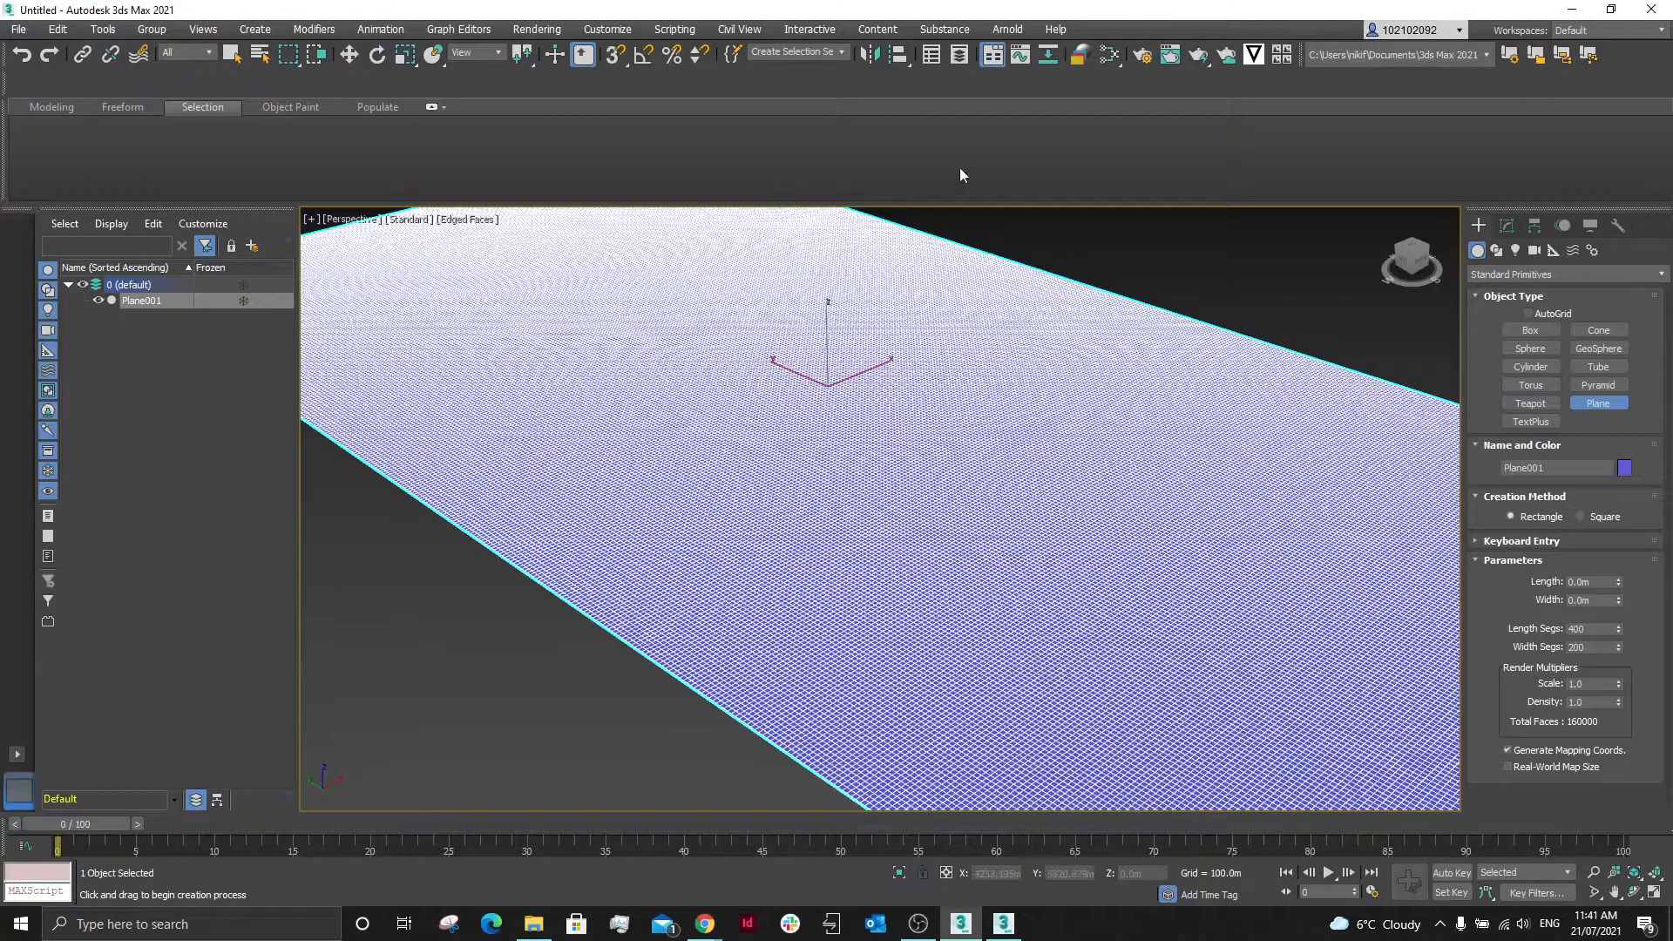
{"action": "left_click", "coordinate": [1110, 54]}
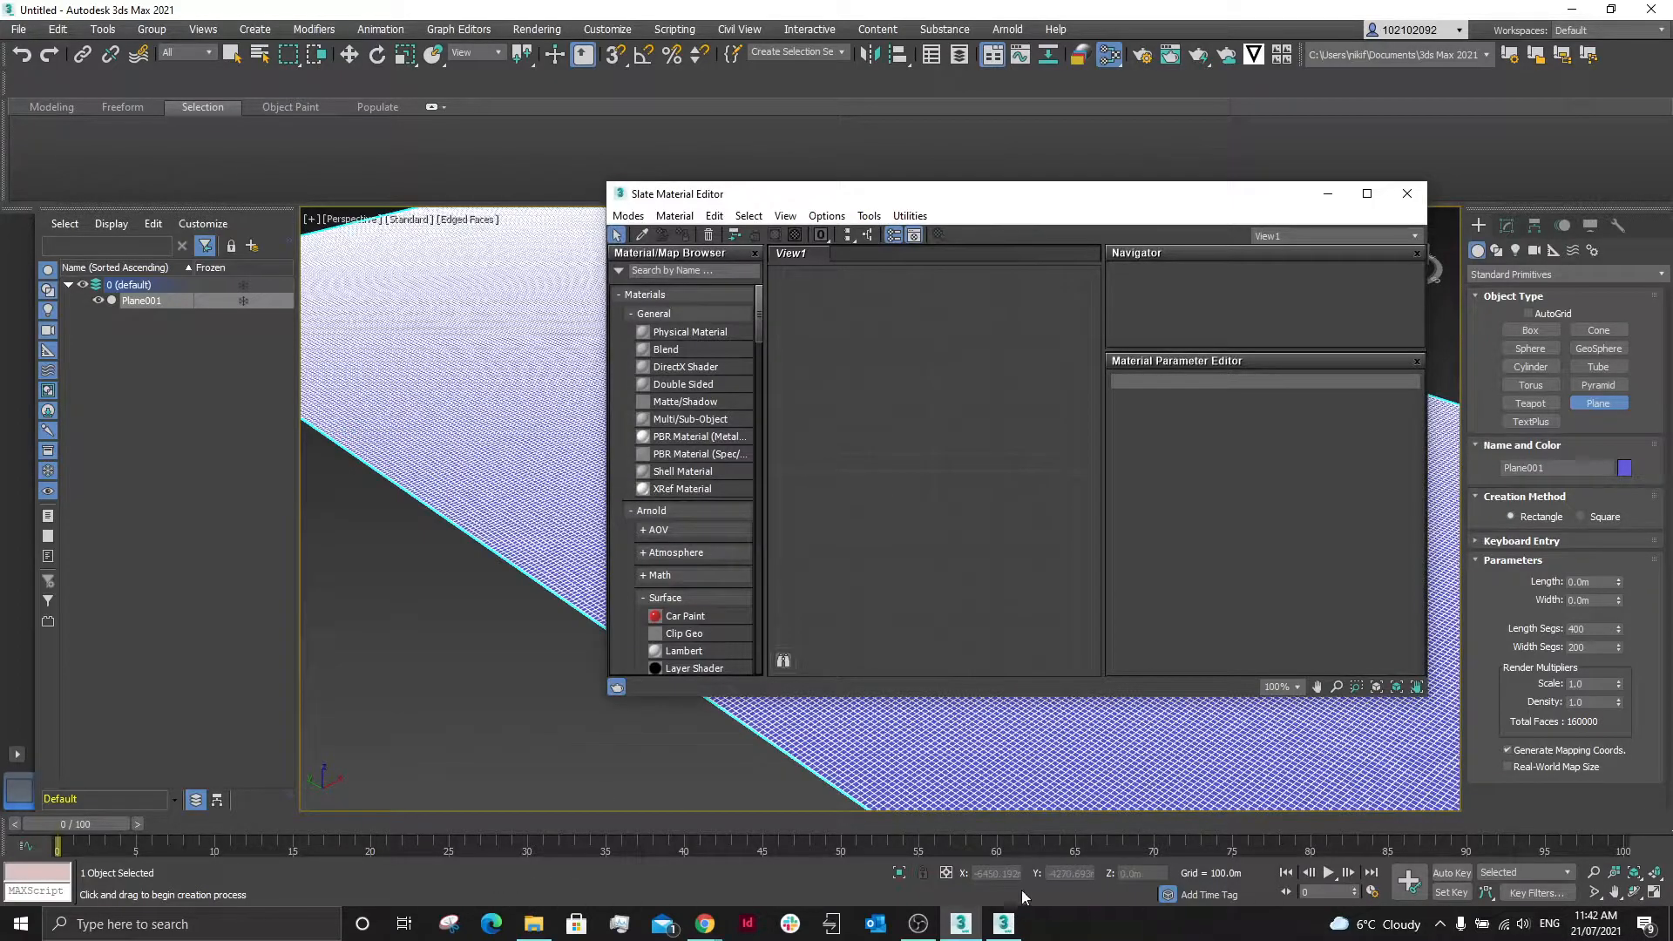
{"action": "left_click", "coordinate": [705, 923]}
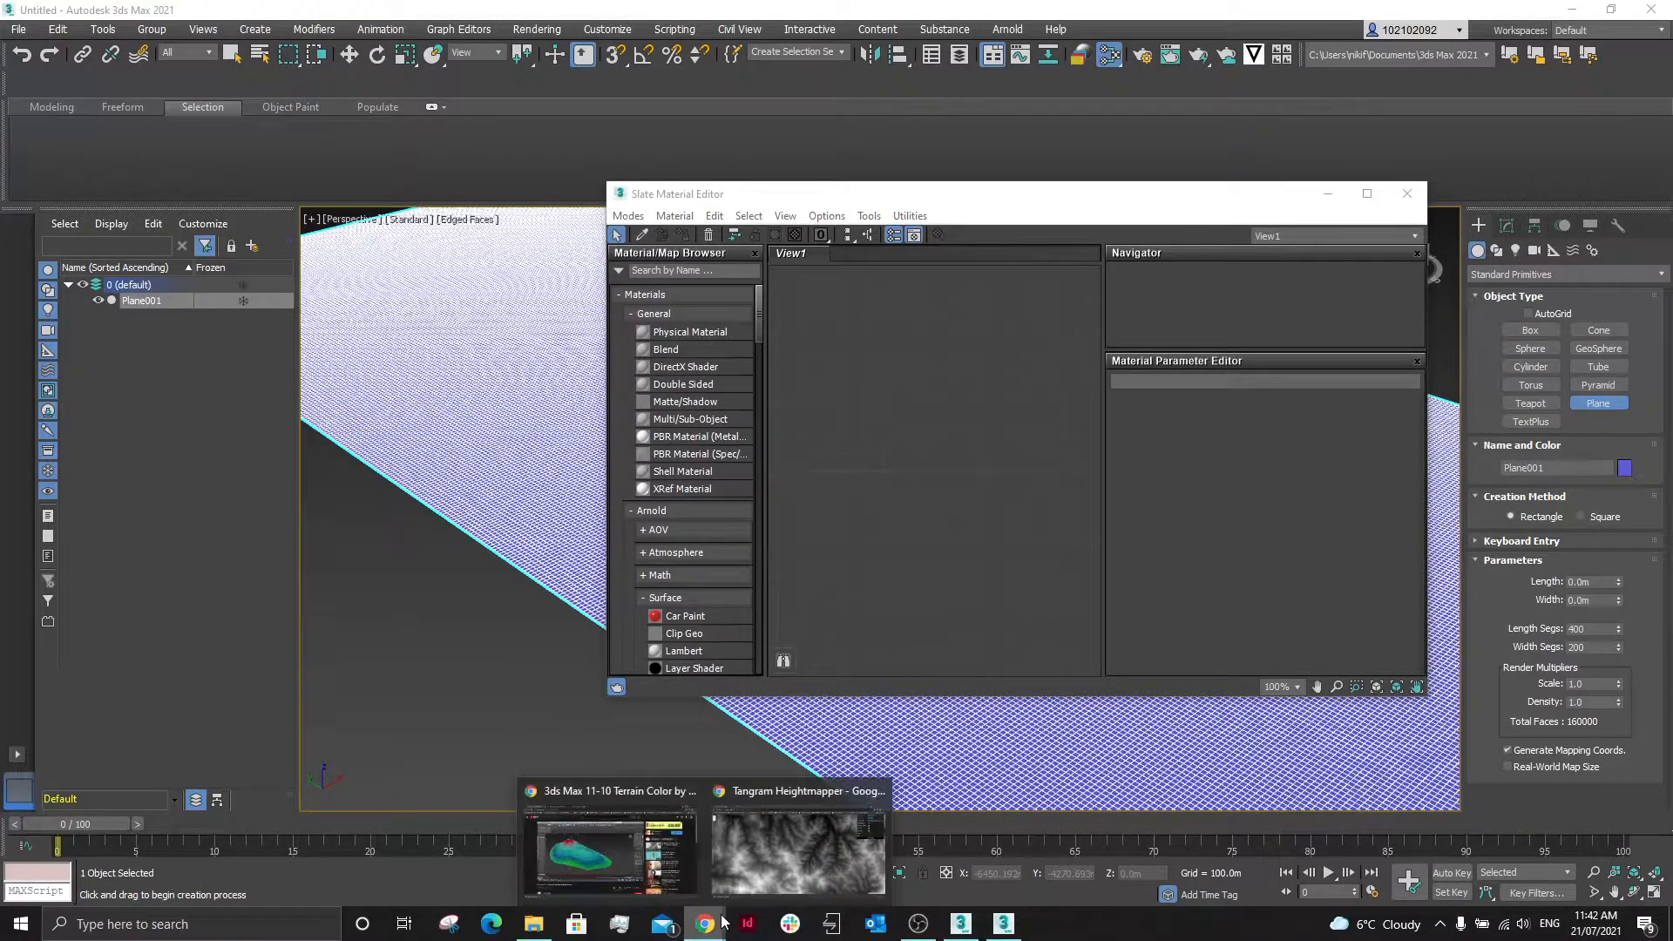
{"action": "left_click", "coordinate": [760, 870]}
{"action": "left_click", "coordinate": [1616, 12]}
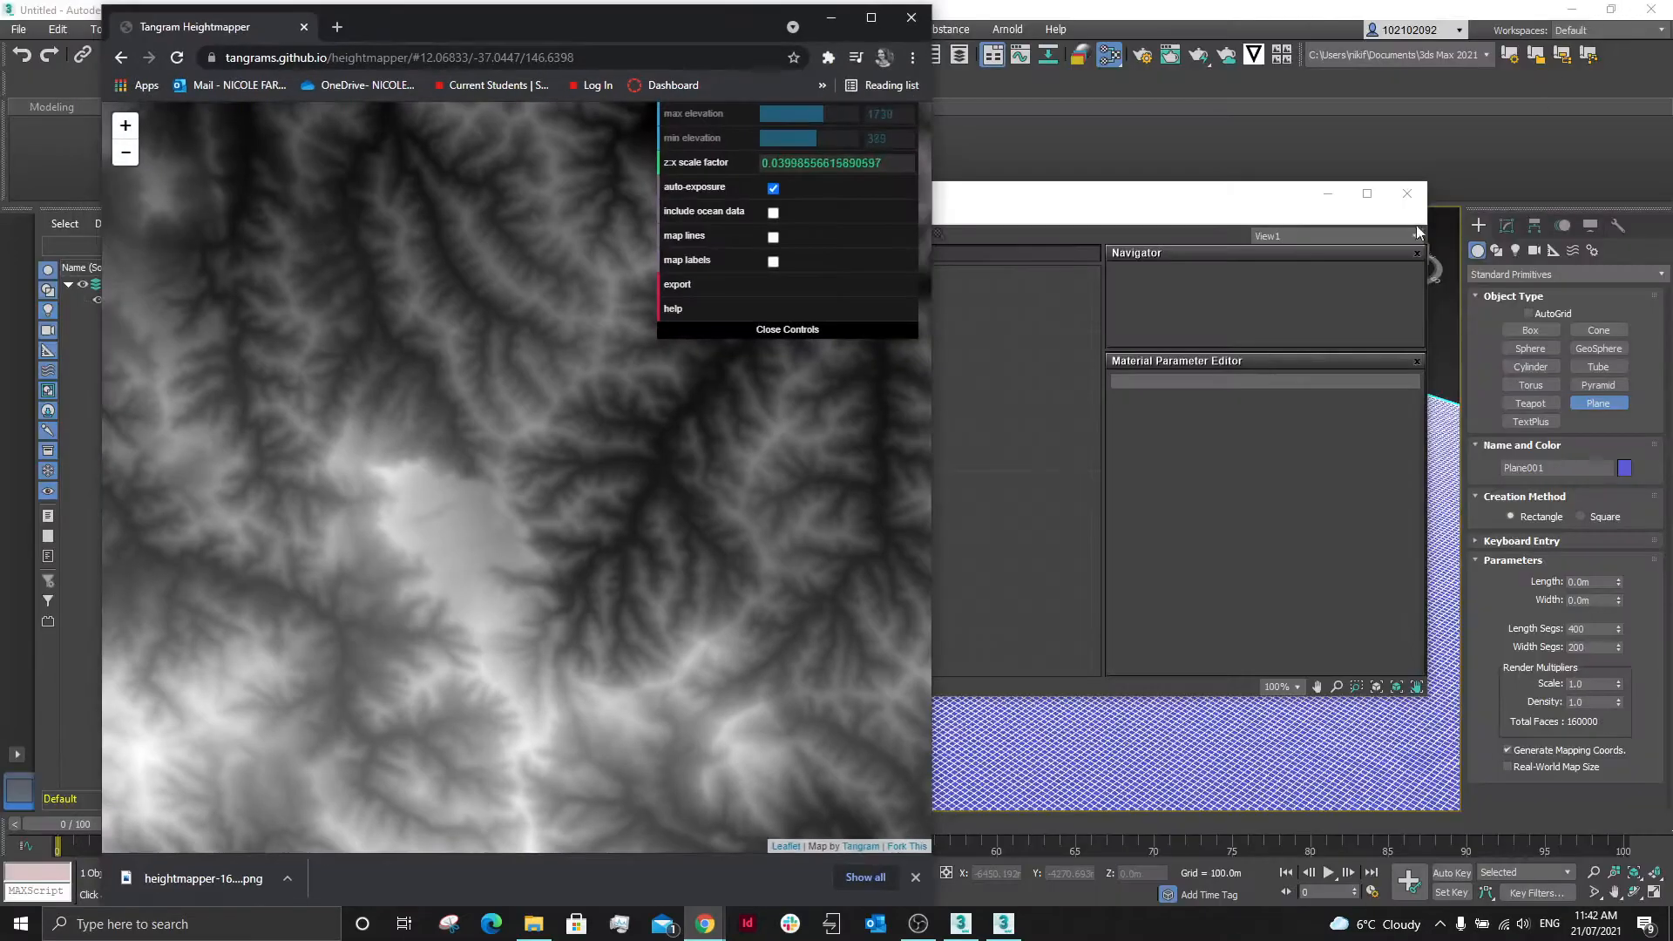
{"action": "left_click_drag", "start_coordinate": [203, 886], "coordinate": [1016, 529]}
{"action": "left_click_drag", "start_coordinate": [1004, 401], "coordinate": [874, 426]}
{"action": "left_click", "coordinate": [910, 17]}
{"action": "left_click_drag", "start_coordinate": [1187, 204], "coordinate": [912, 264]}
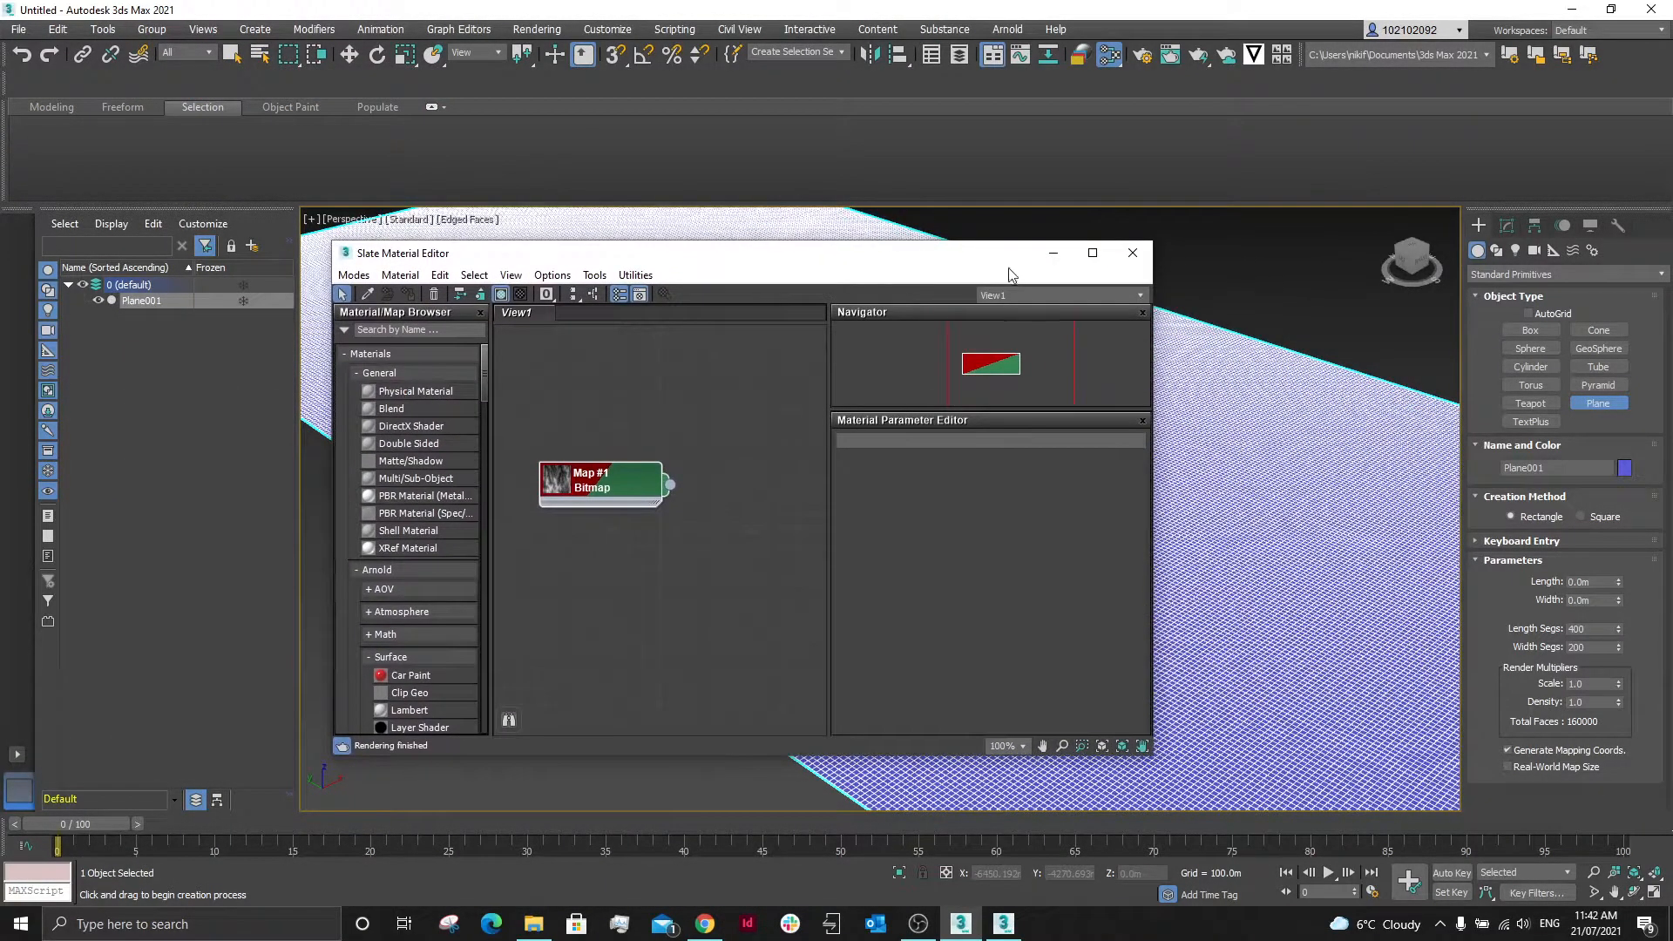
Add a Displace modifier to the segmented plane.
{"action": "left_click", "coordinate": [1508, 226]}
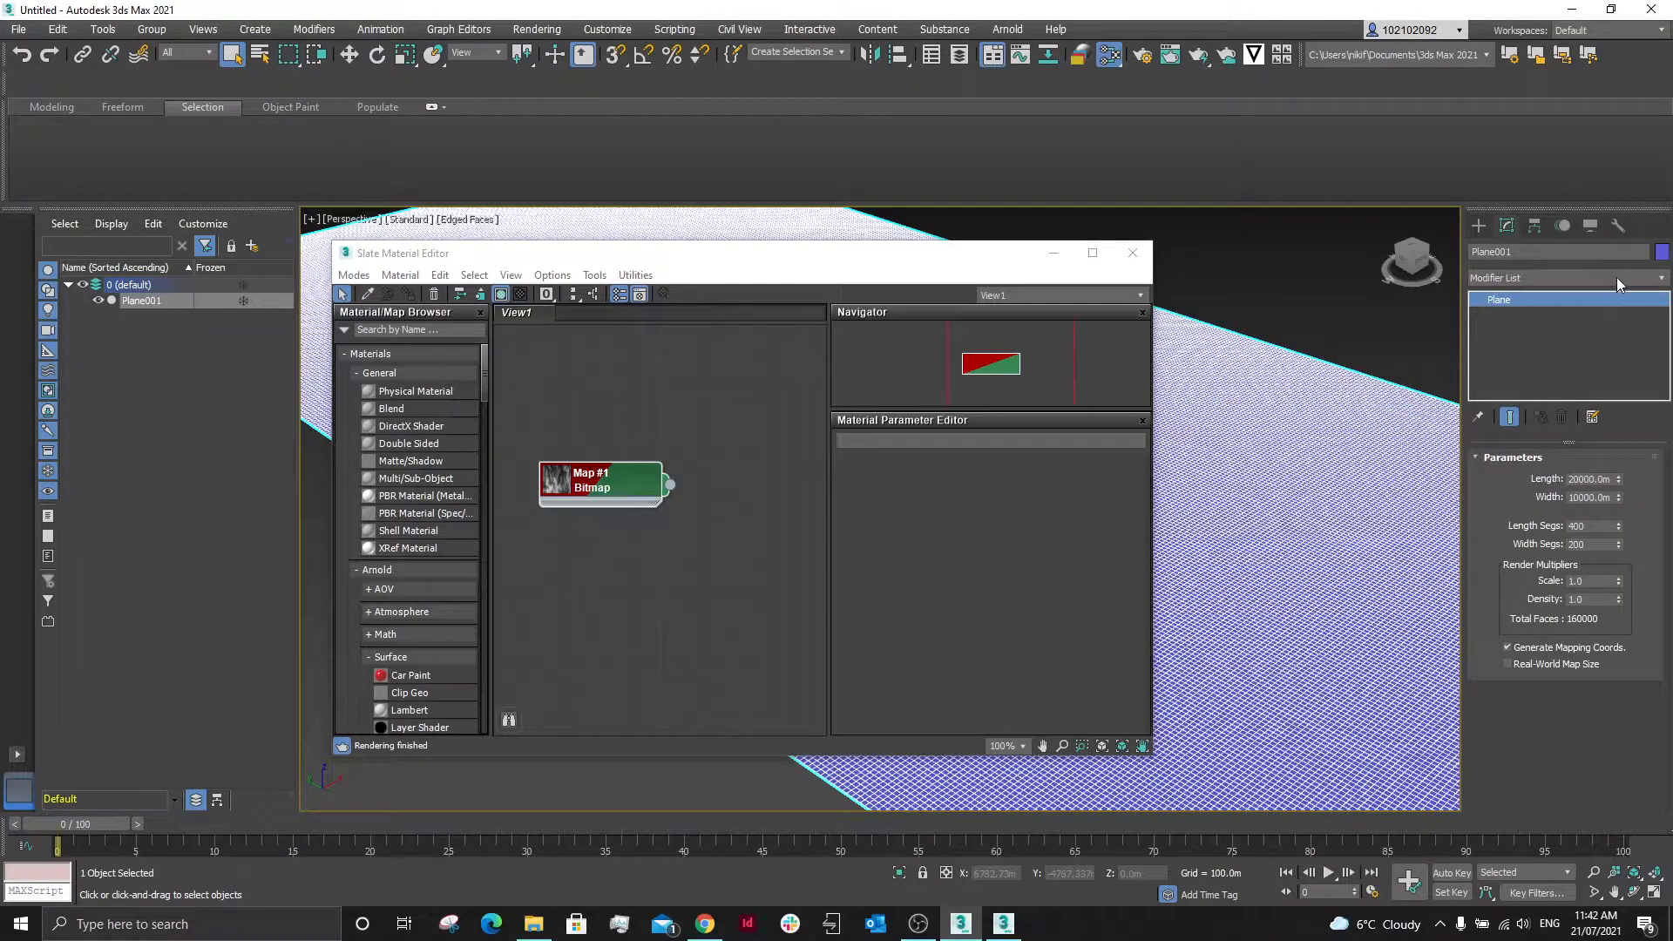
{"action": "left_click", "coordinate": [1565, 282]}
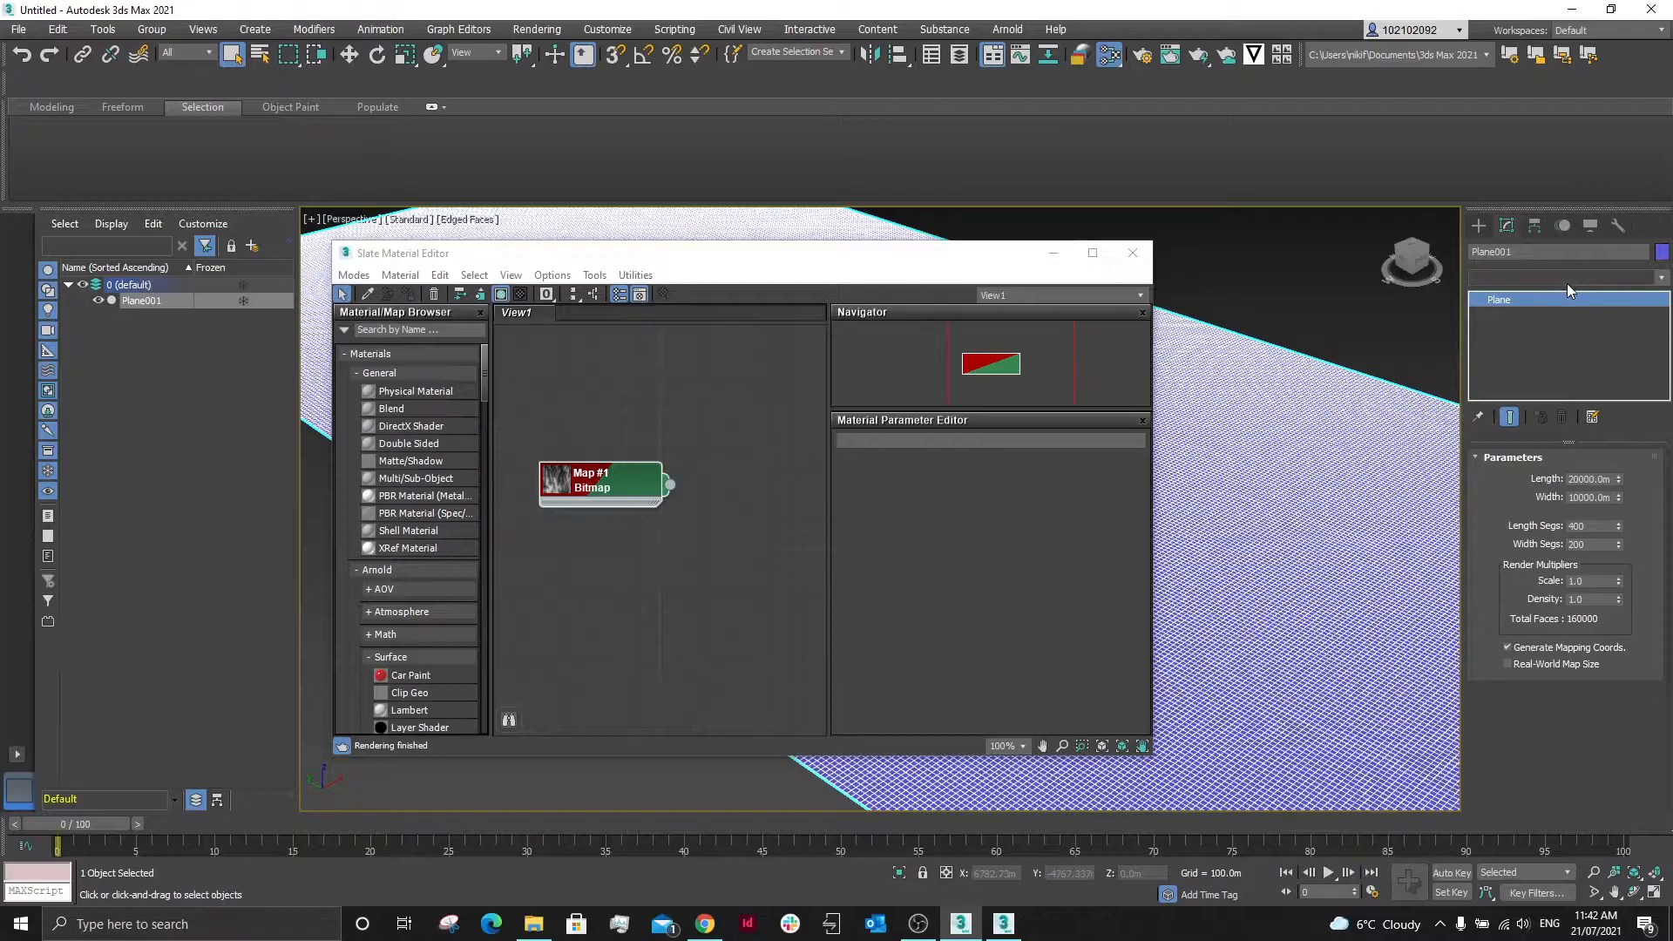
{"action": "scroll", "coordinate": [1545, 650], "scroll_direction": "down", "scroll_amount": 3}
{"action": "scroll", "coordinate": [1545, 650], "scroll_direction": "down", "scroll_amount": 2}
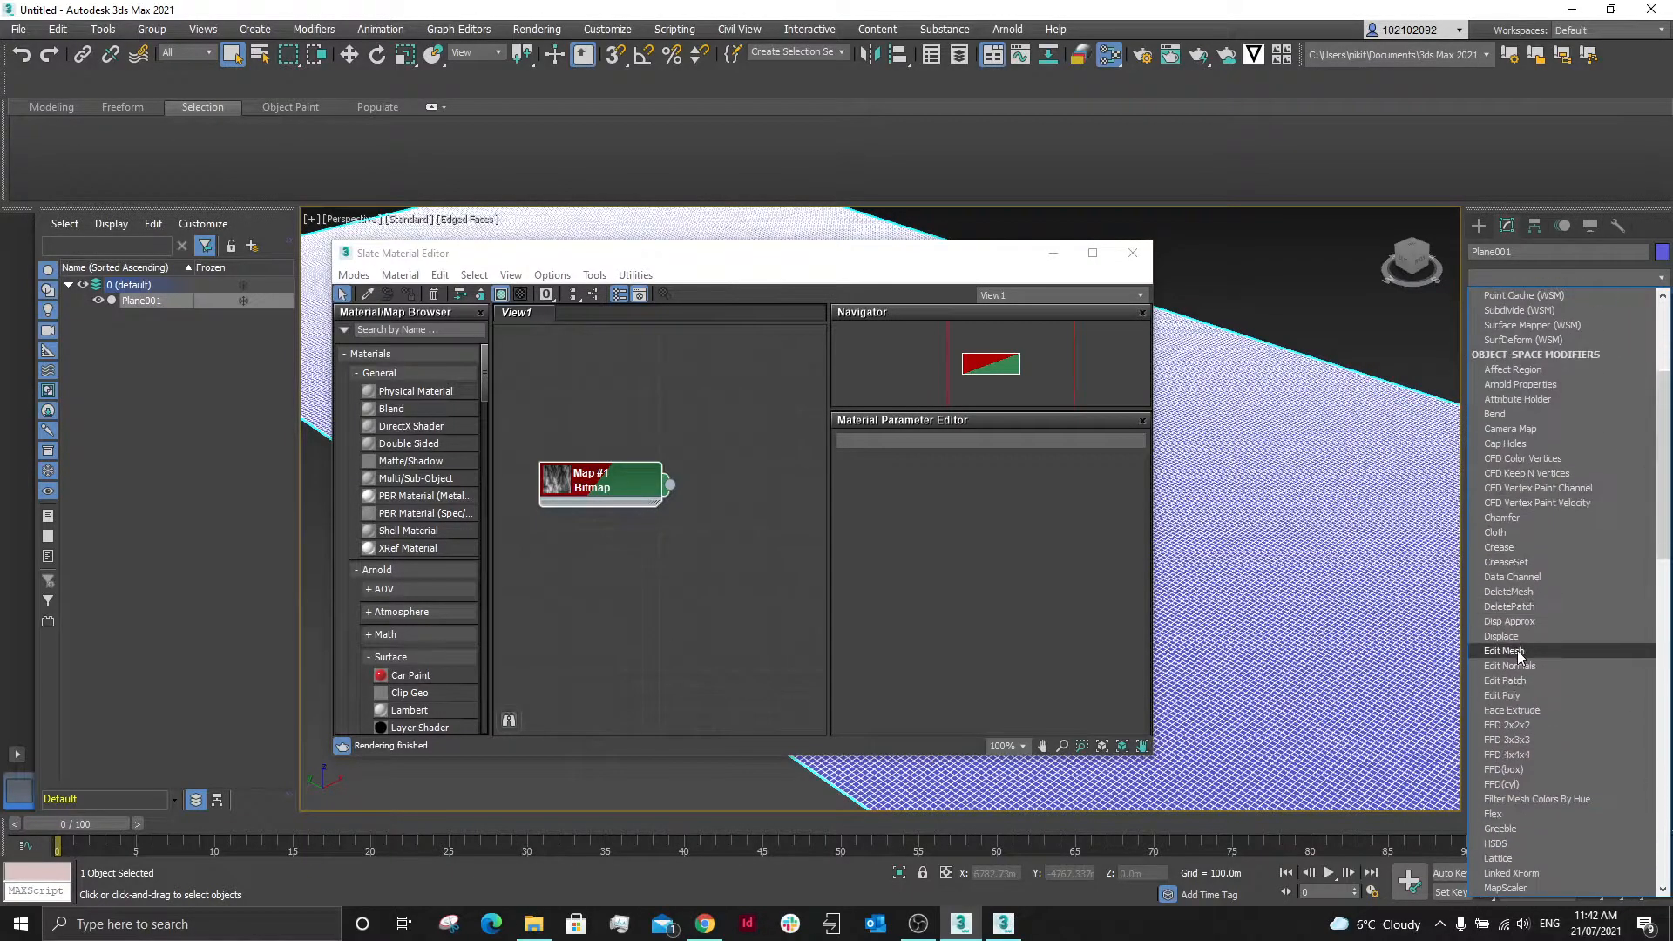
{"action": "left_click", "coordinate": [1529, 635]}
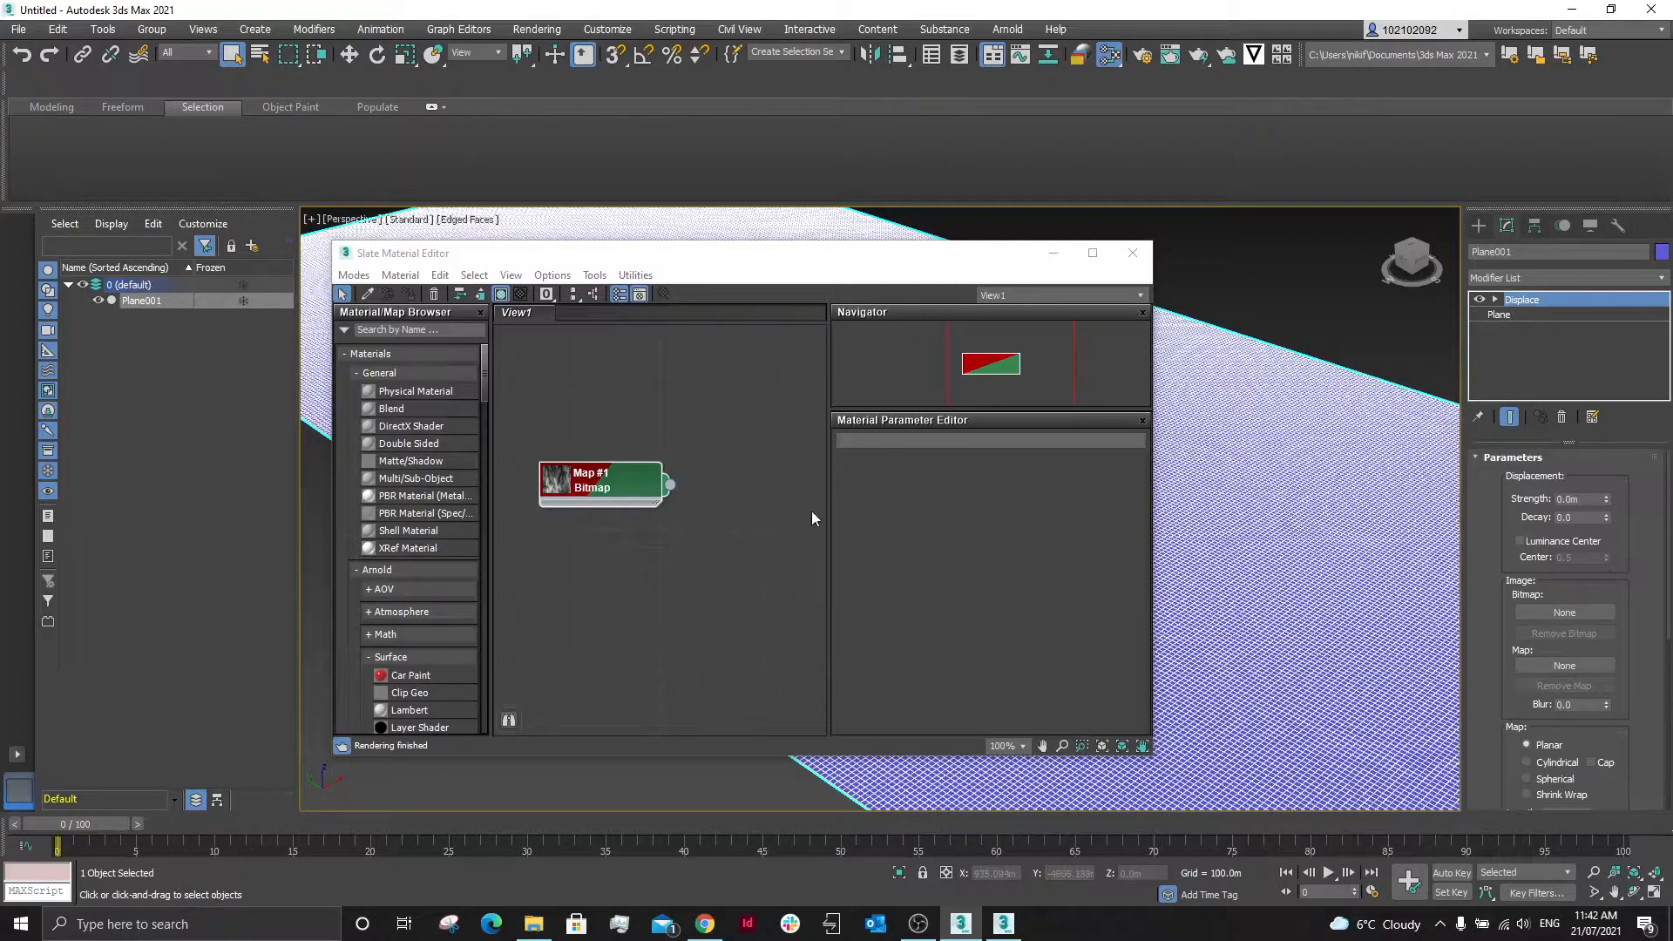
Assign the heightmap bitmap as an instance to the Displace modifier's map and set the displacement strength to 1783 m.
{"action": "left_click_drag", "start_coordinate": [671, 484], "coordinate": [1564, 665]}
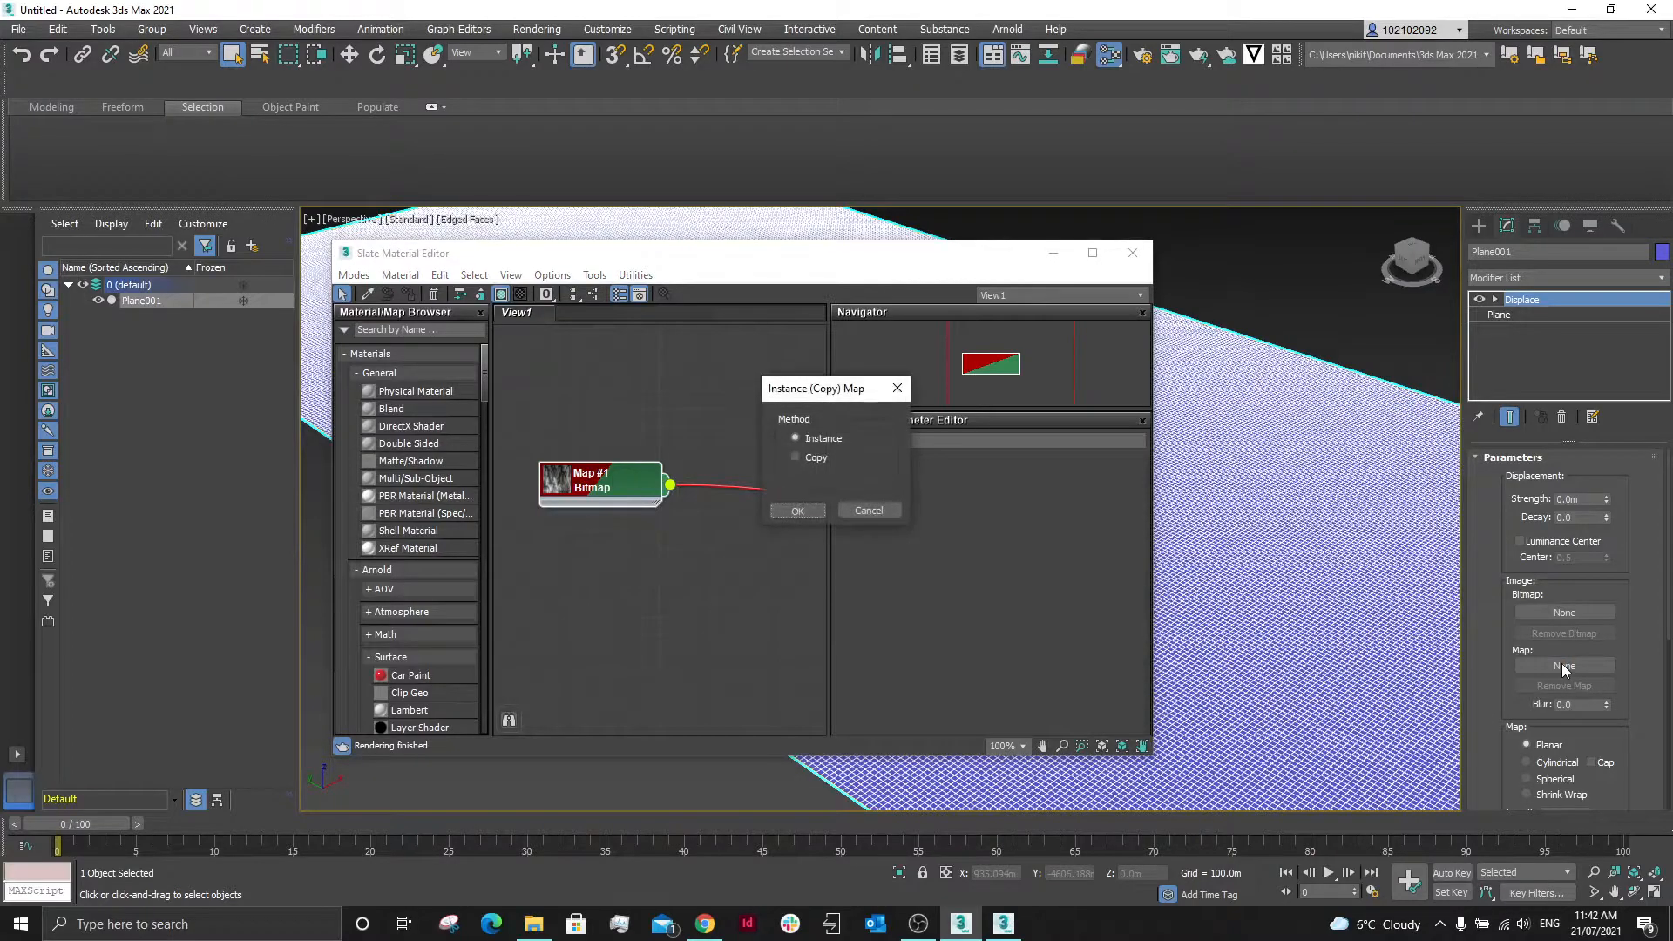
{"action": "left_click", "coordinate": [805, 514]}
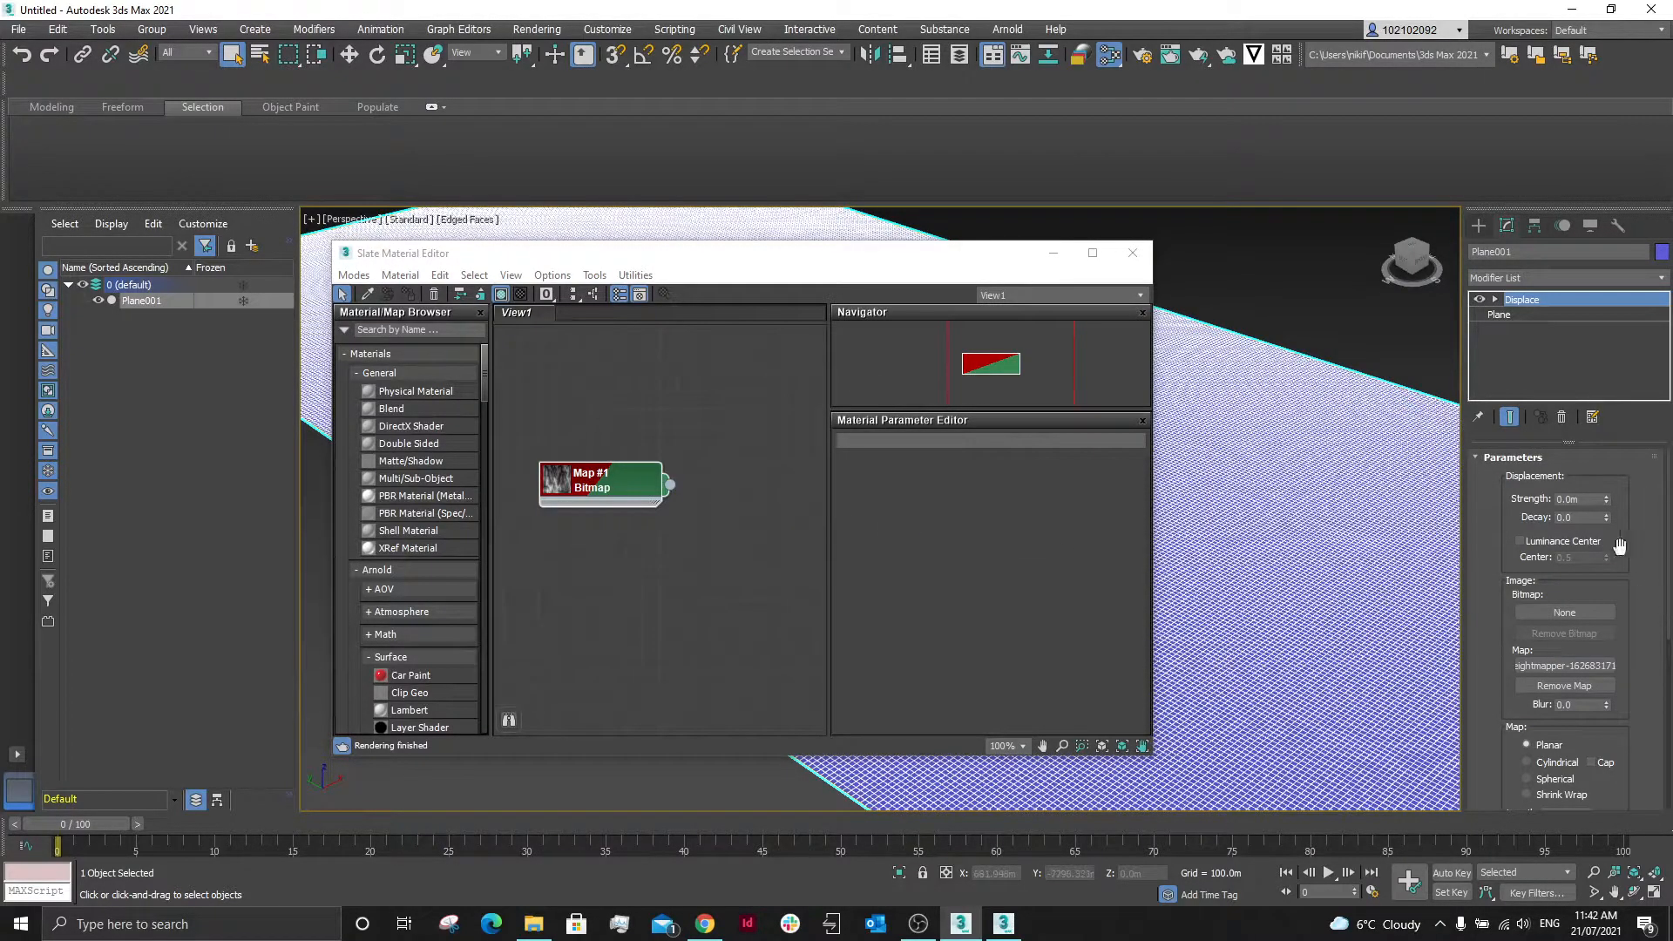
{"action": "left_click", "coordinate": [1595, 504]}
{"action": "type", "text": "1783"}
{"action": "key", "text": "Return"}
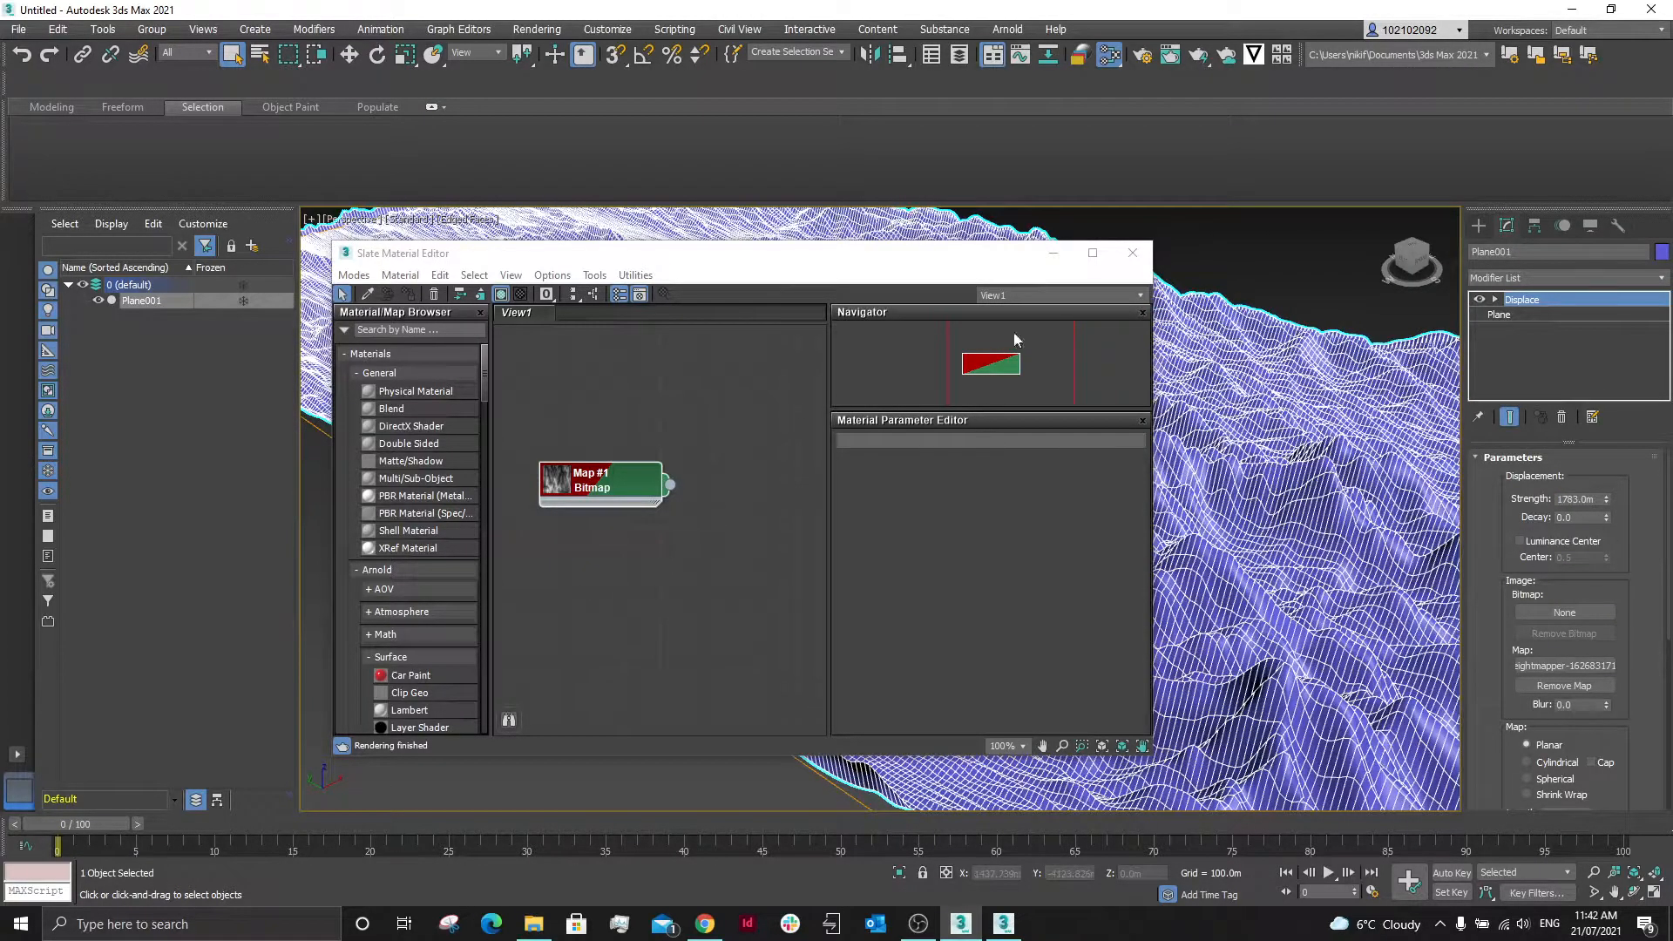
Hide the material editor and display the displaced terrain in Default Shading without edged faces, viewed from an angle.
{"action": "left_click", "coordinate": [1054, 254]}
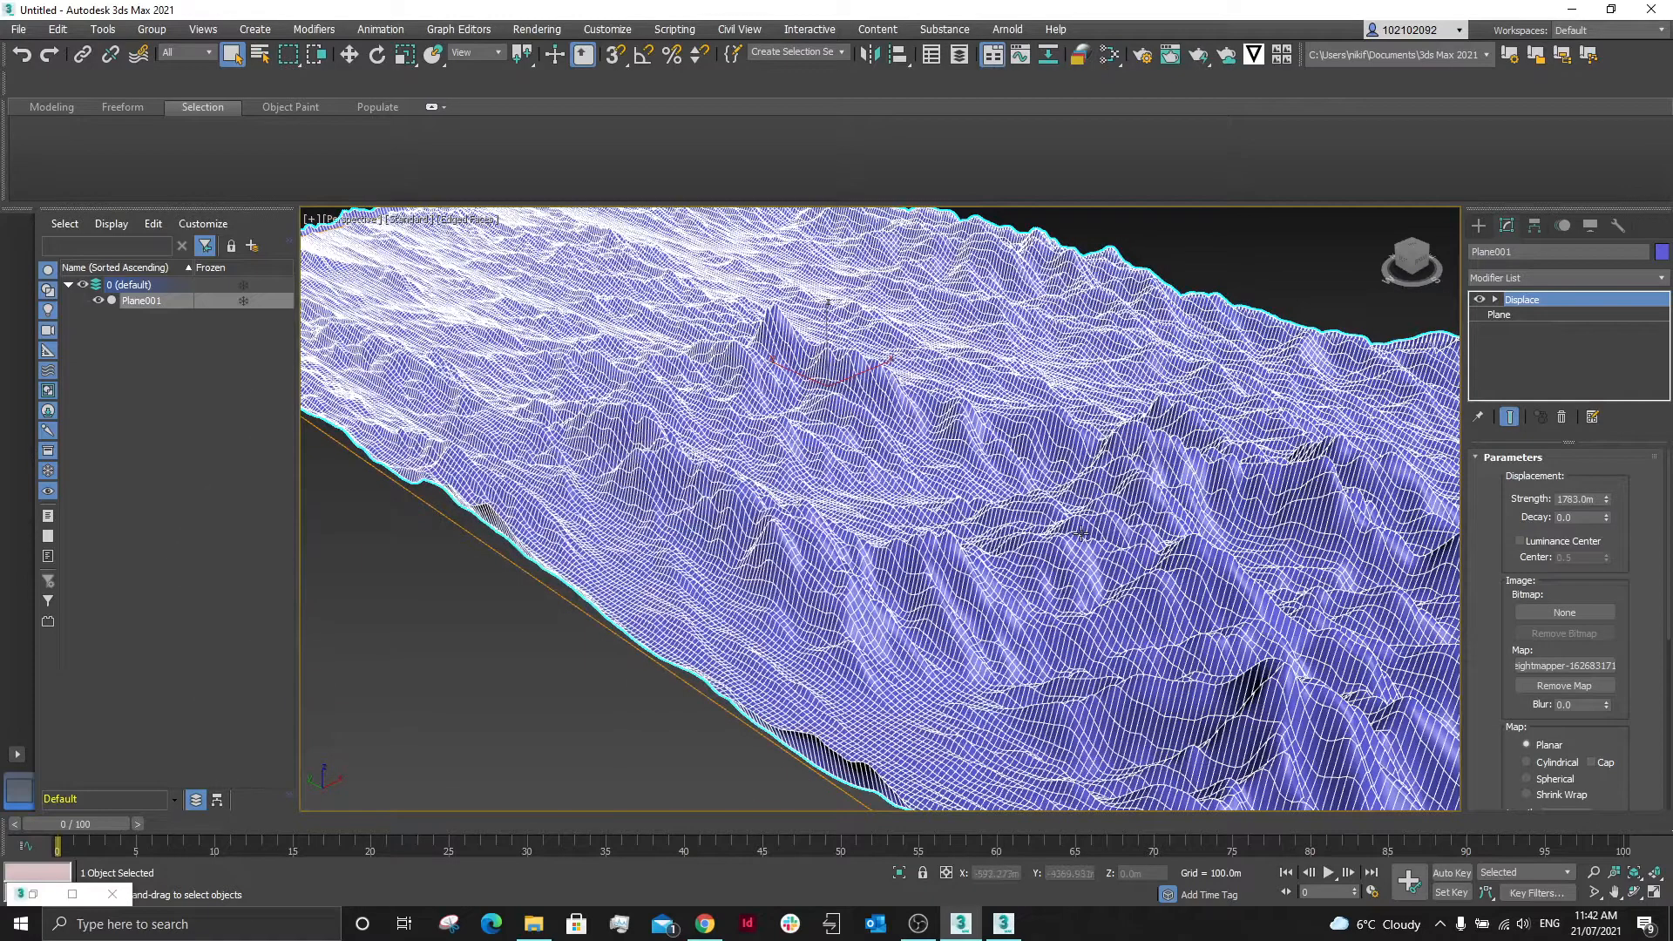
{"action": "scroll", "coordinate": [1098, 527], "scroll_direction": "up", "scroll_amount": 4}
{"action": "left_click", "coordinate": [482, 220]}
{"action": "left_click", "coordinate": [506, 421]}
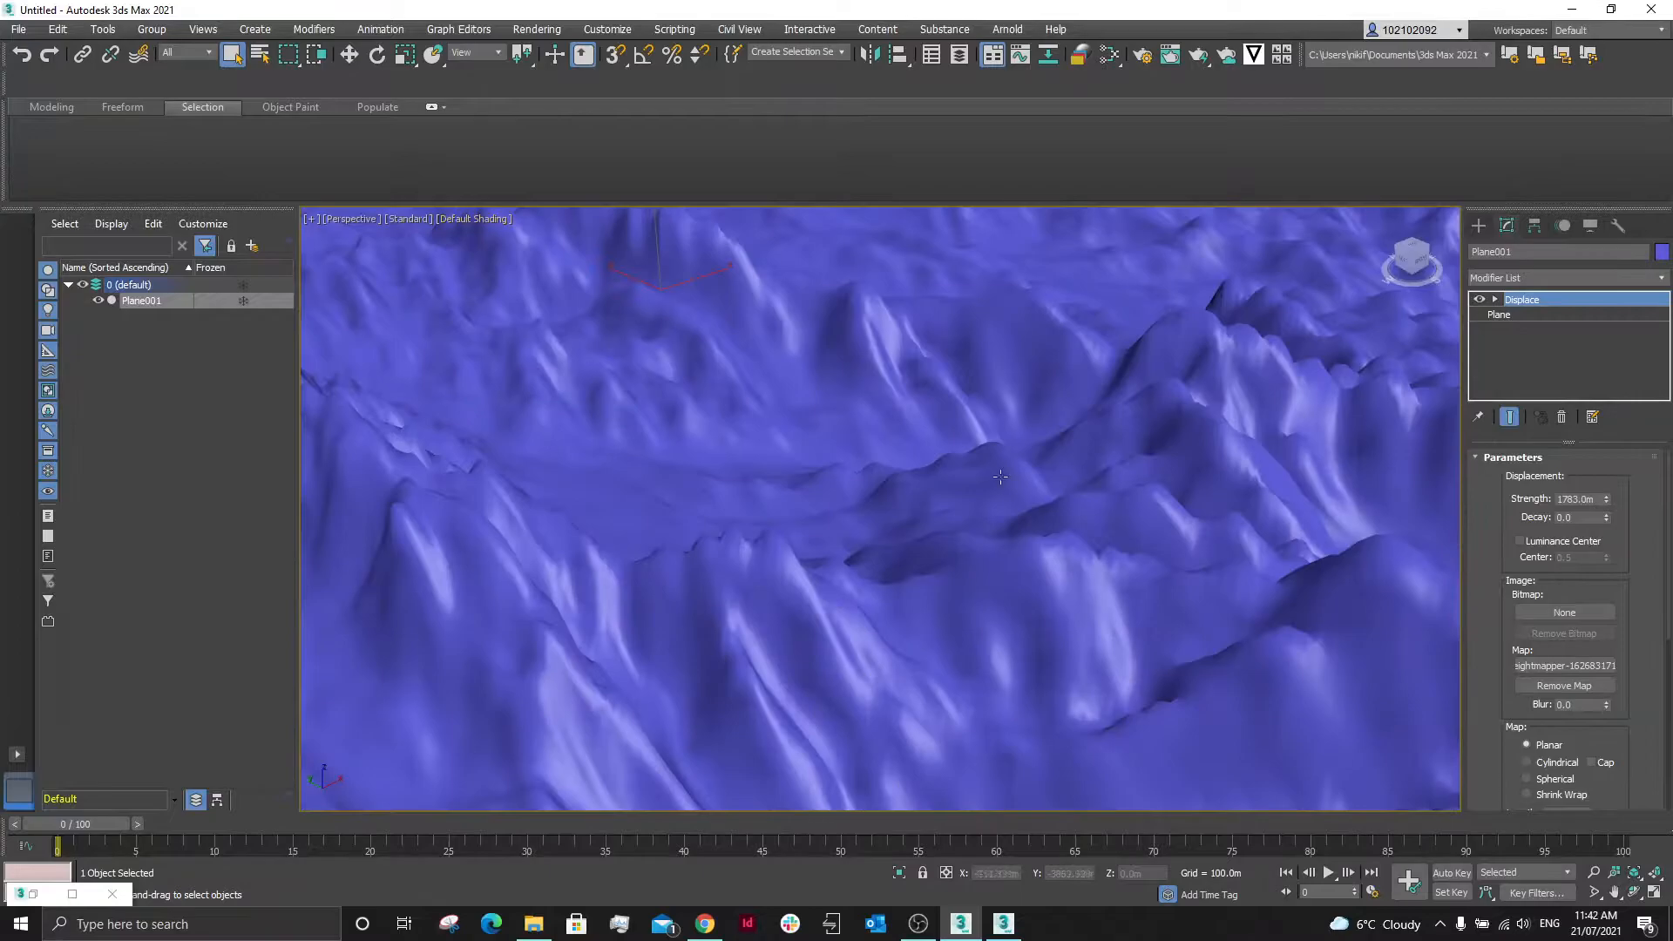
{"action": "scroll", "coordinate": [784, 446], "scroll_direction": "down", "scroll_amount": 3}
{"action": "middle_click_drag", "start_coordinate": [1098, 473], "coordinate": [1039, 460], "text": "alt"}
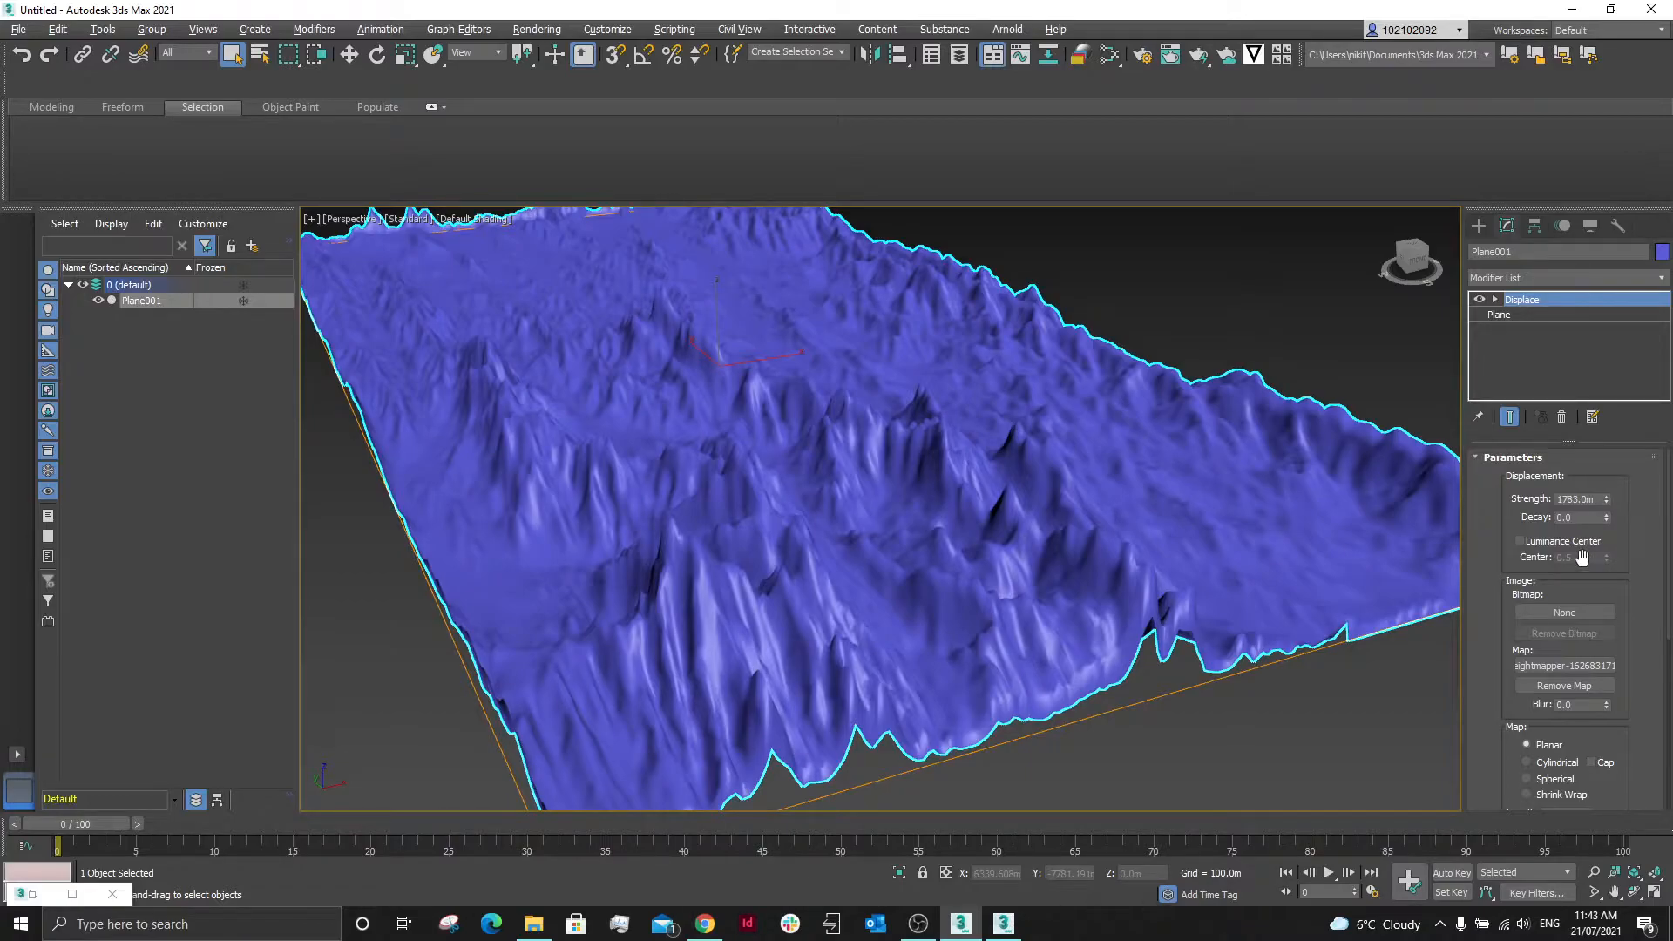
Reduce the Displace modifier's strength to 1069.8 m.
{"action": "left_click", "coordinate": [1607, 503]}
{"action": "left_click_drag", "start_coordinate": [1607, 502], "coordinate": [1621, 540]}
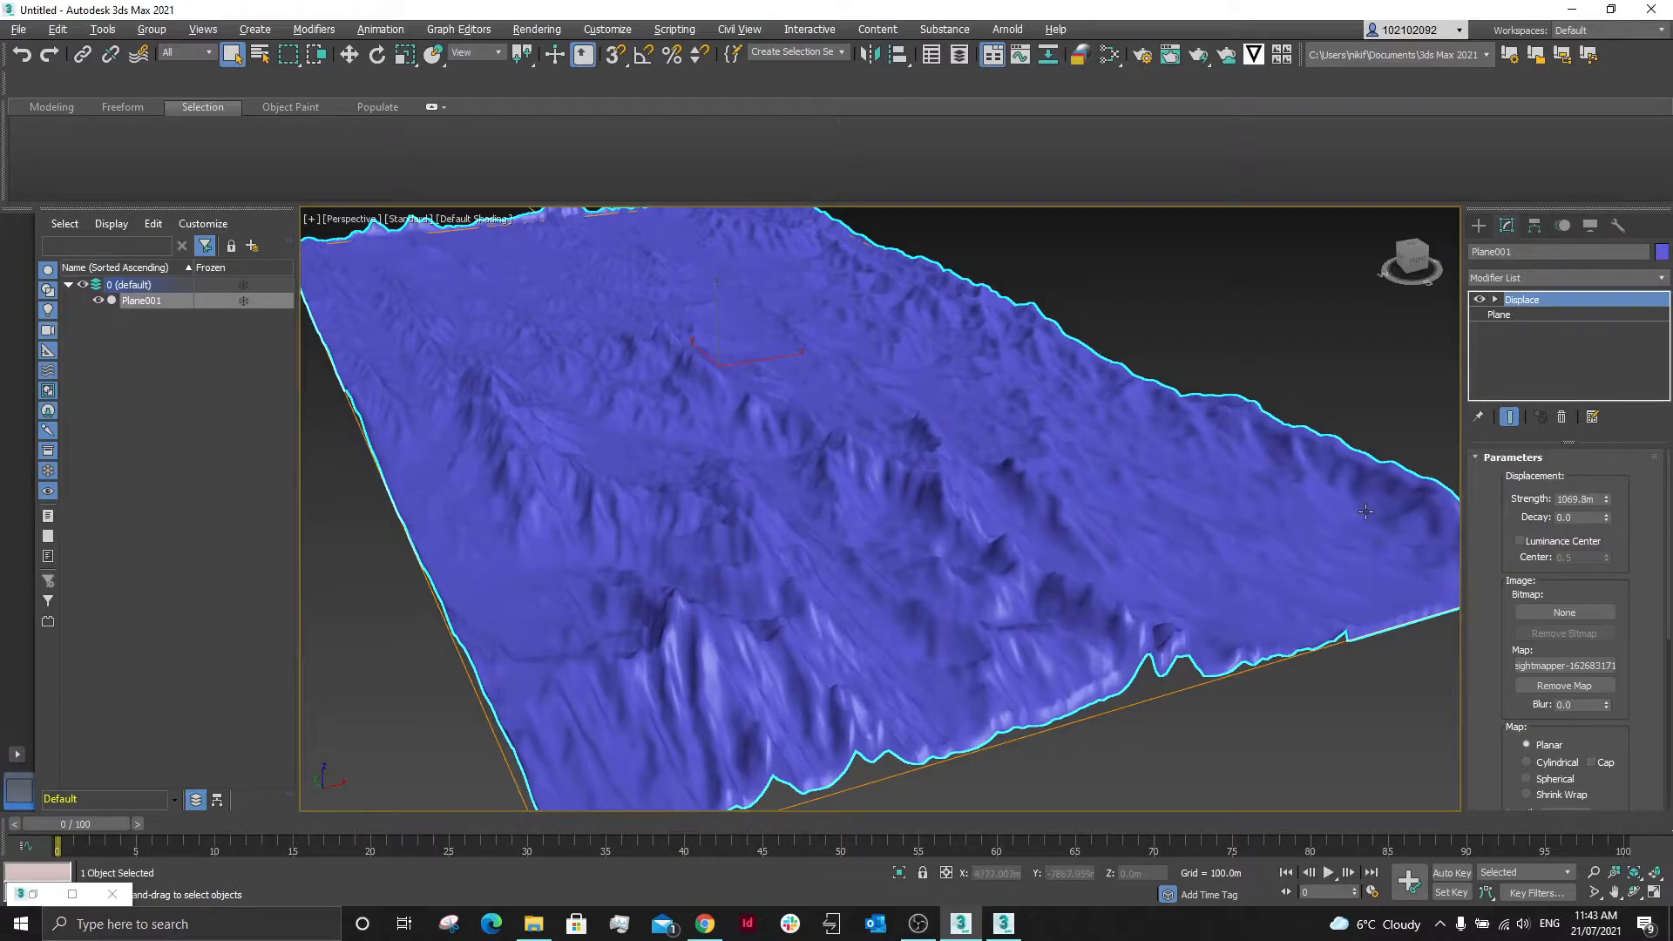
{"action": "scroll", "coordinate": [1476, 640], "scroll_direction": "down", "scroll_amount": 7}
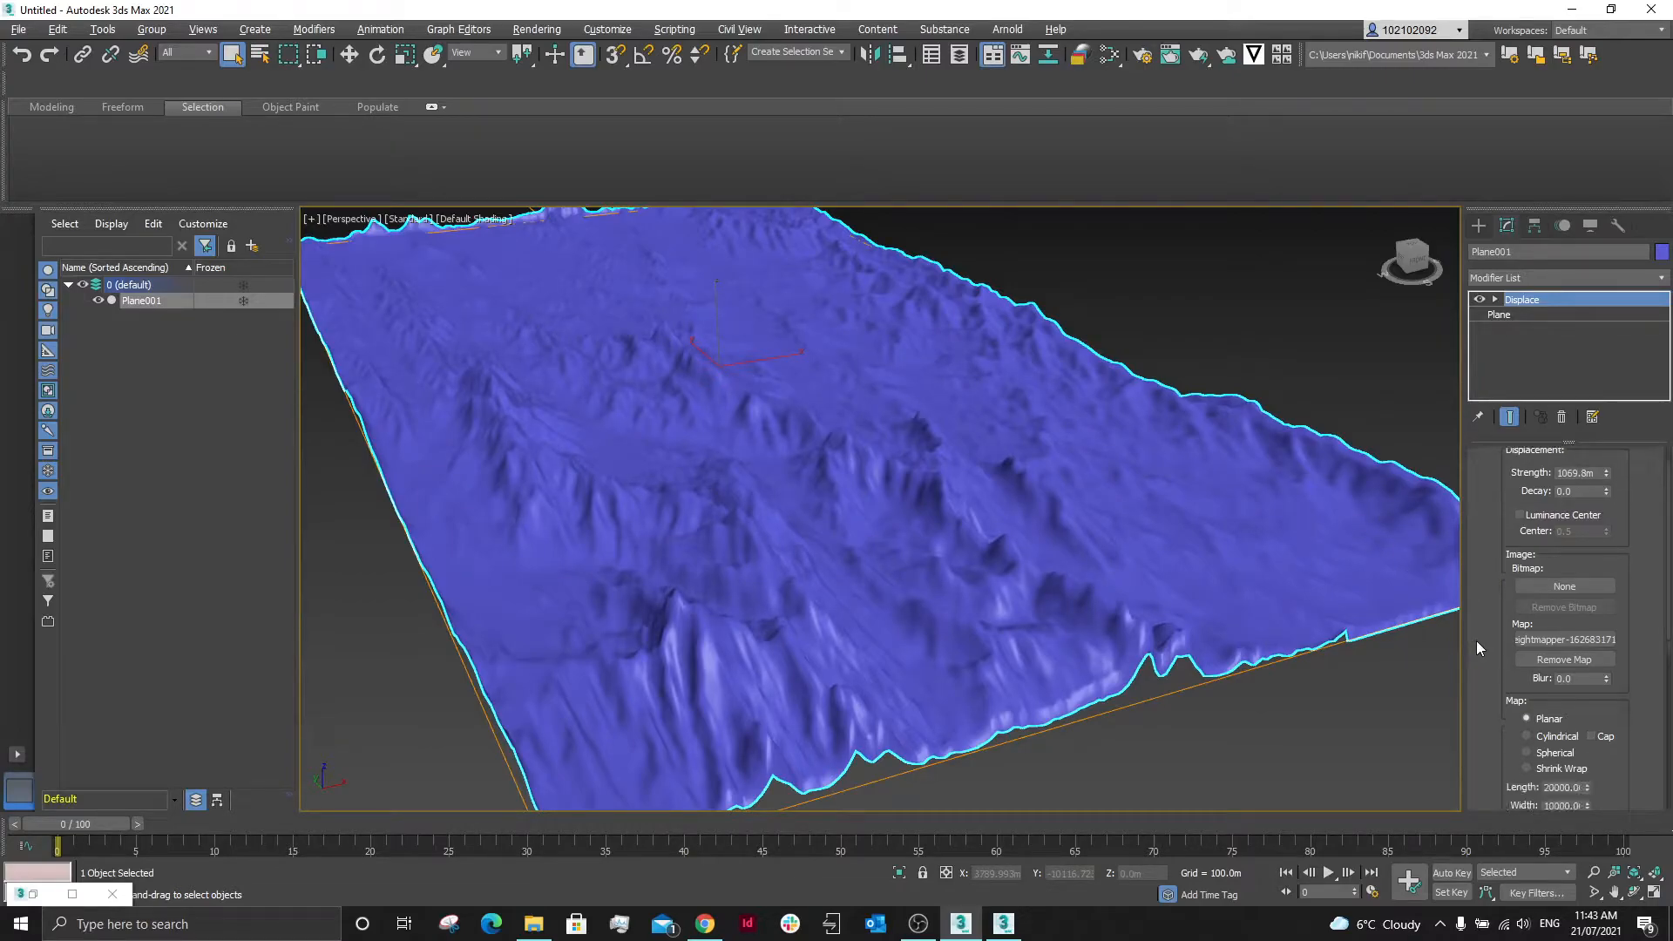
{"action": "scroll", "coordinate": [1476, 638], "scroll_direction": "down", "scroll_amount": 6}
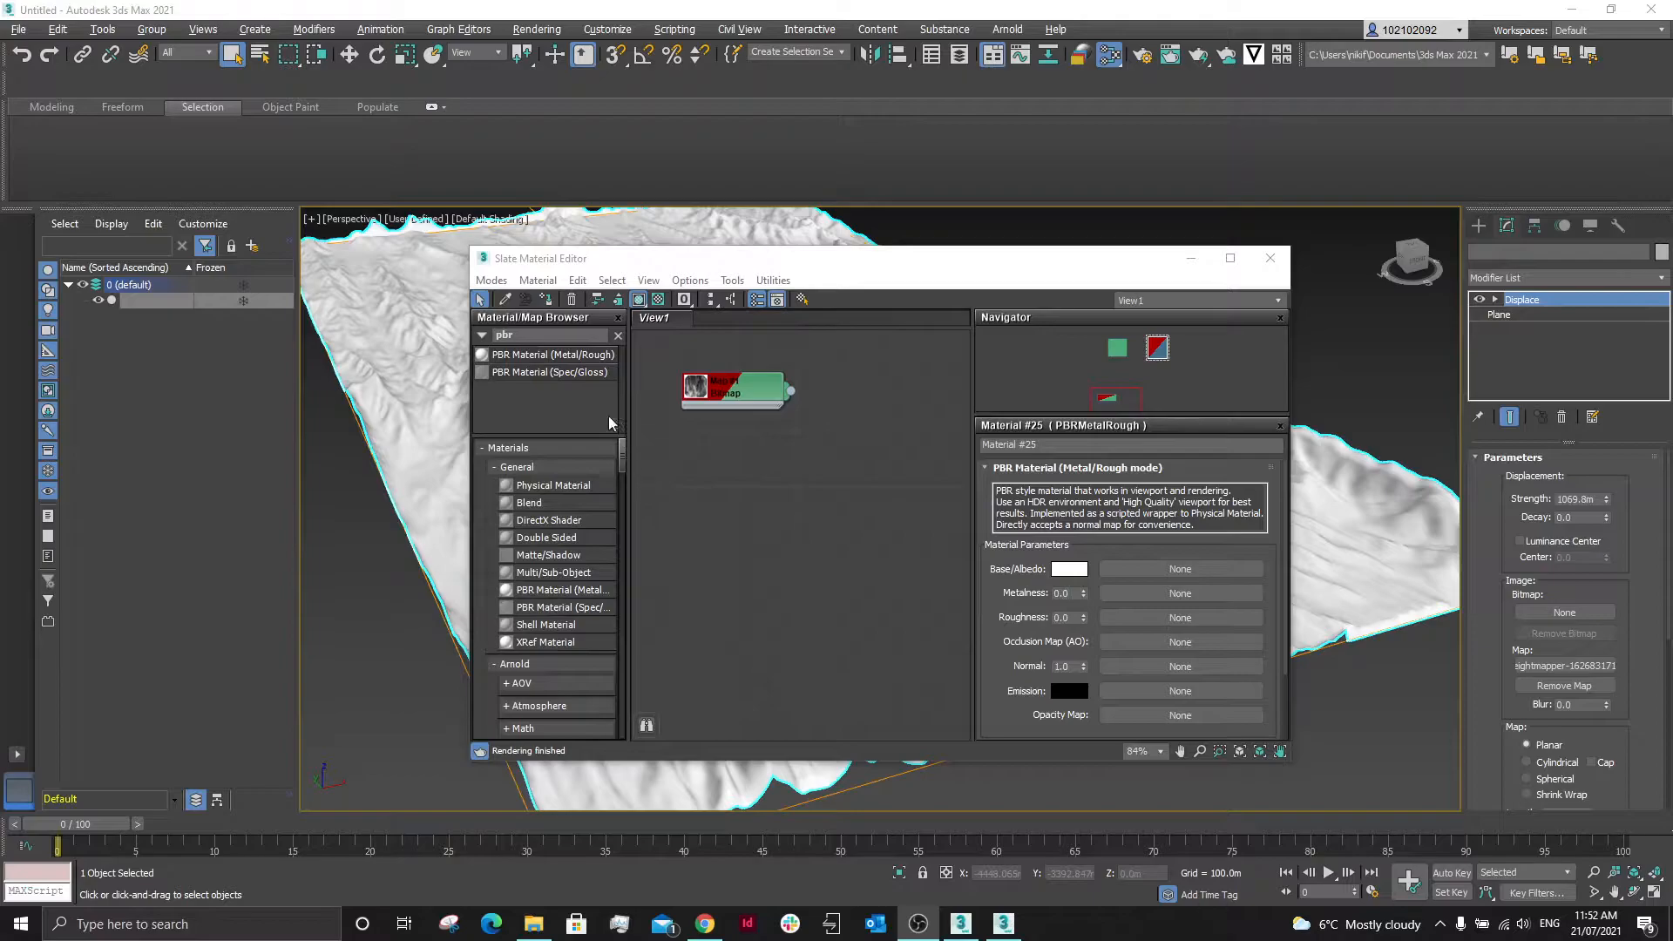
Add a PBR Material (Metal/Rough) and an OSL Curves (color) map to the material graph.
{"action": "left_click", "coordinate": [552, 355]}
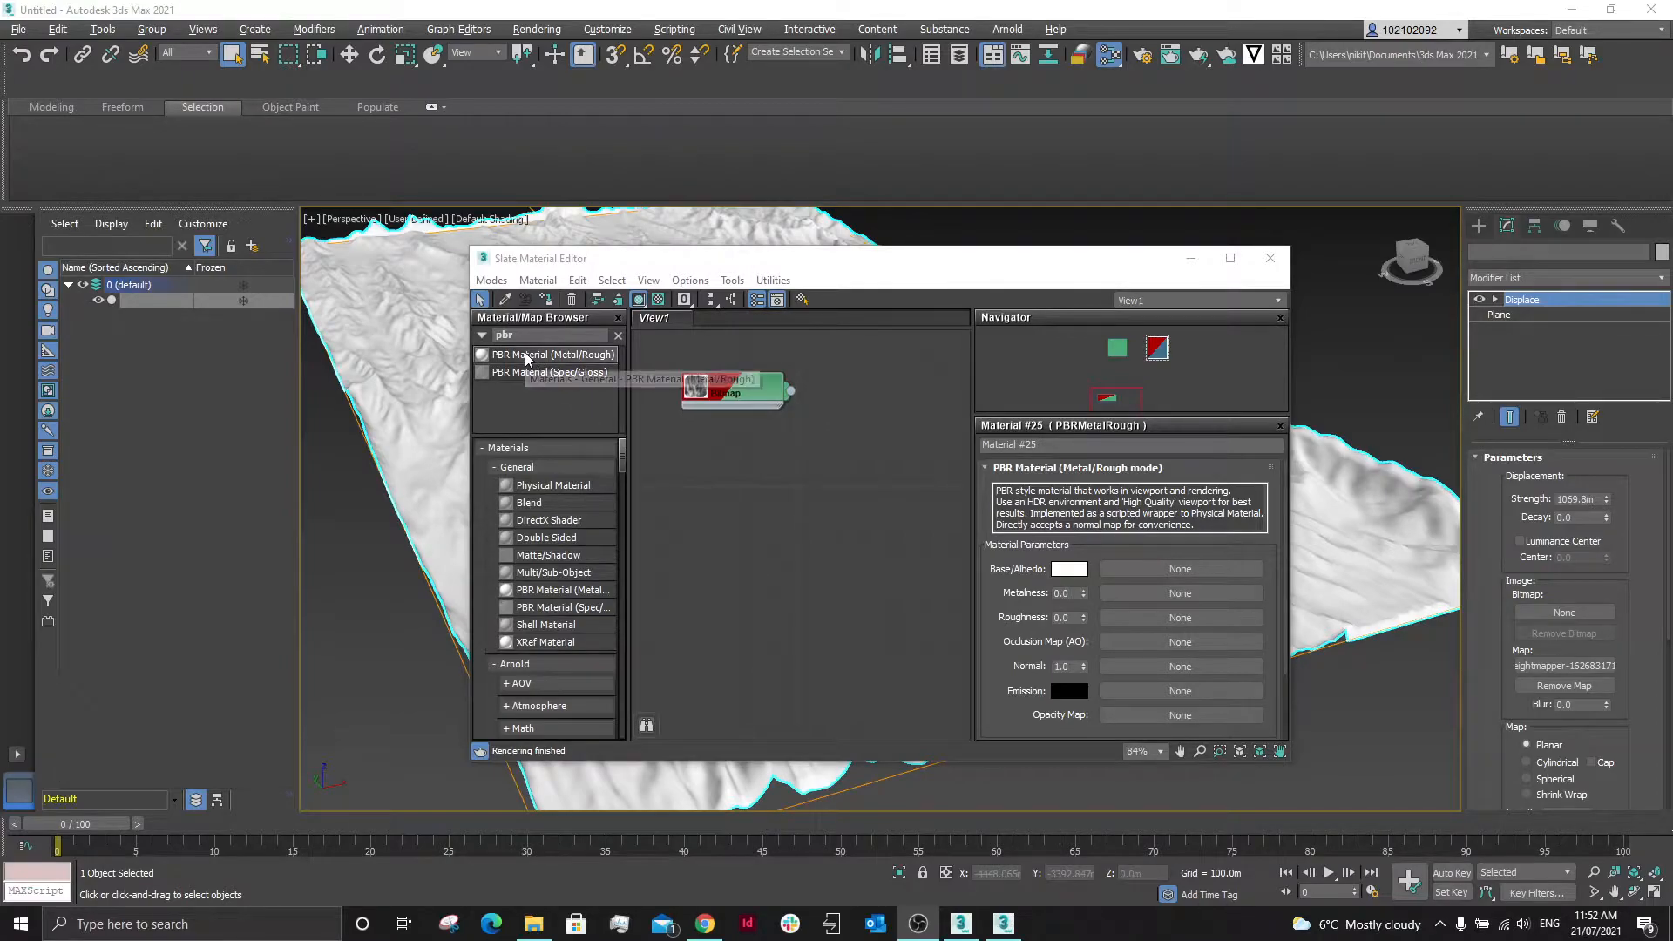
{"action": "left_click", "coordinate": [839, 565]}
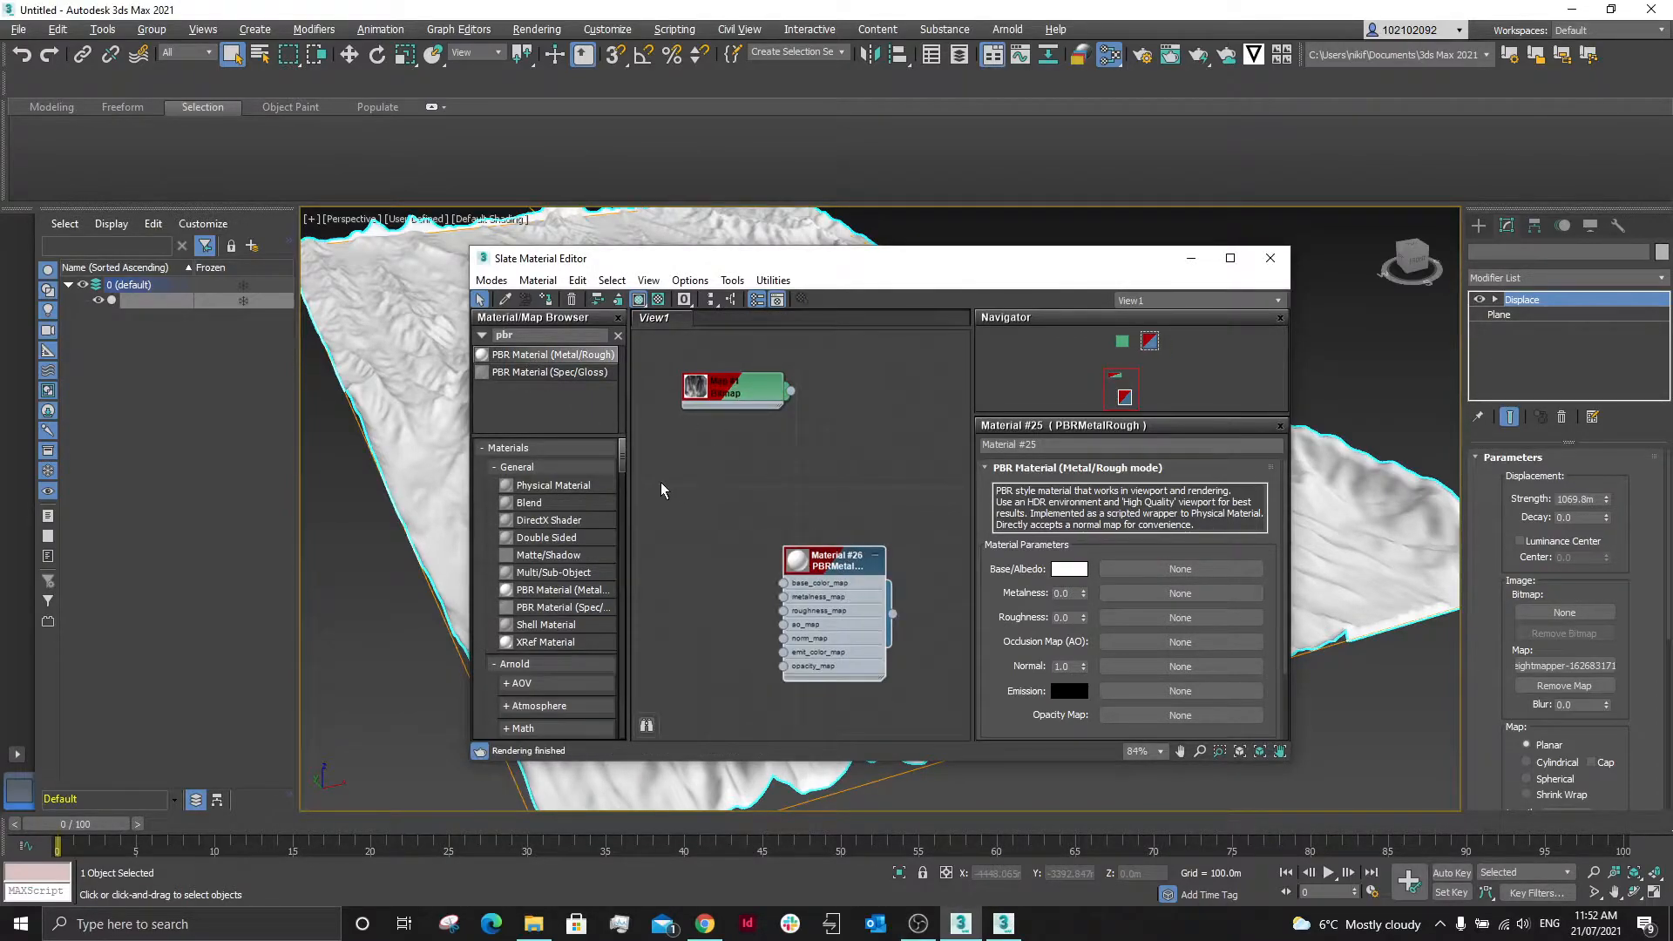
{"action": "scroll", "coordinate": [567, 543], "scroll_direction": "down", "scroll_amount": 10}
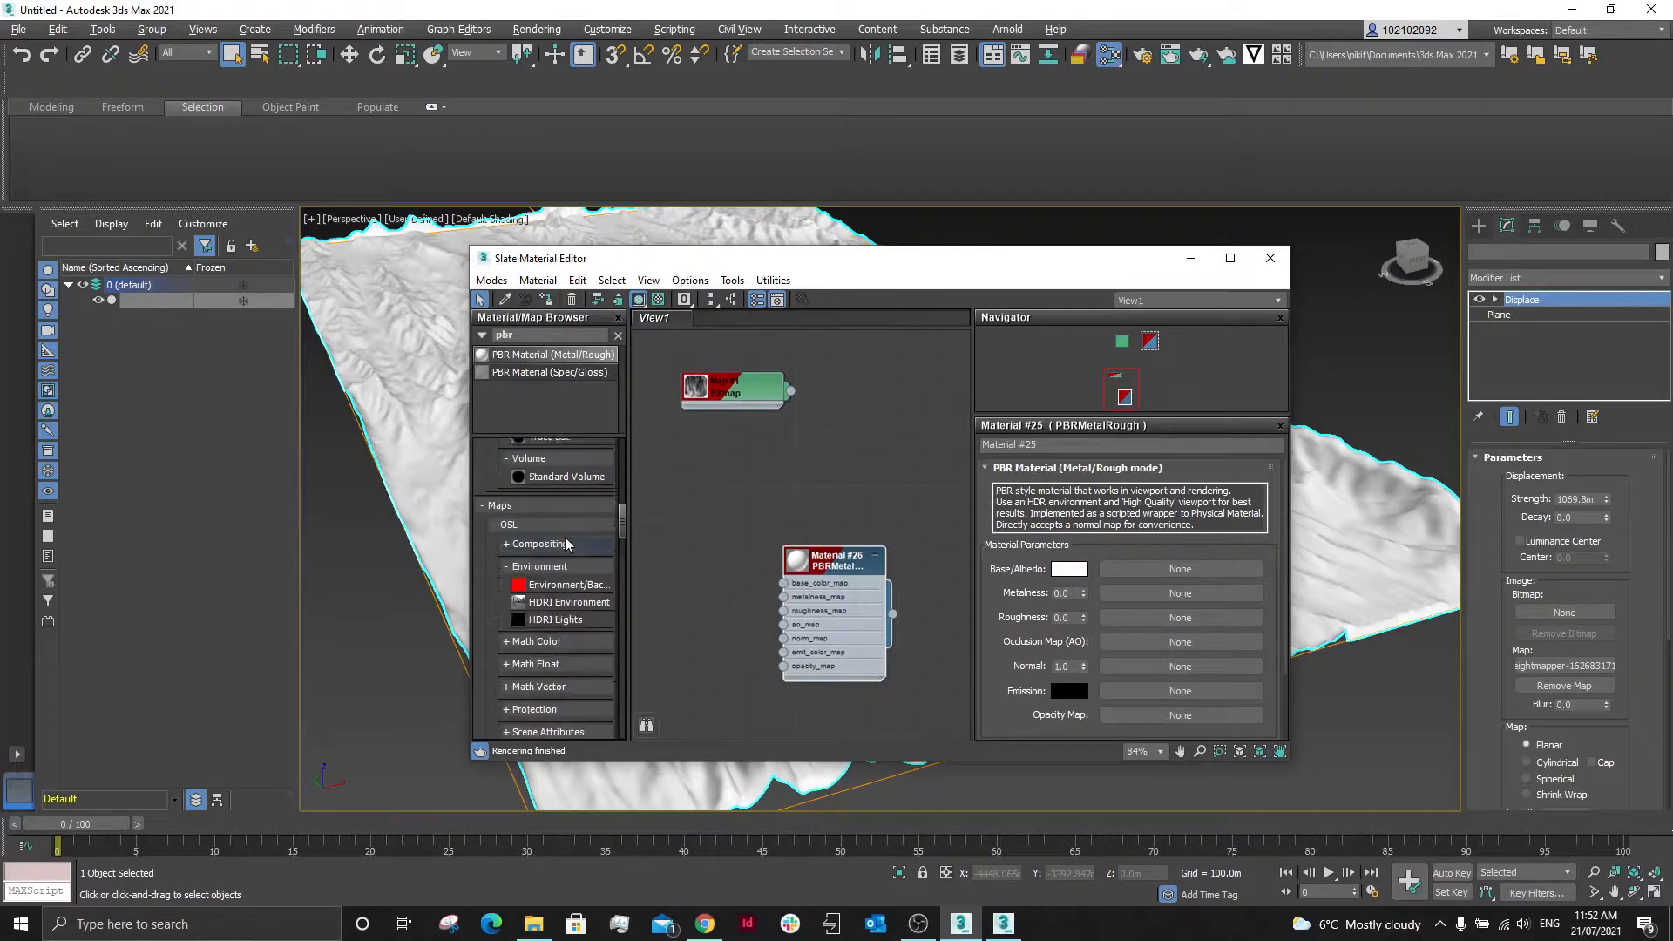
{"action": "scroll", "coordinate": [548, 601], "scroll_direction": "down", "scroll_amount": 3}
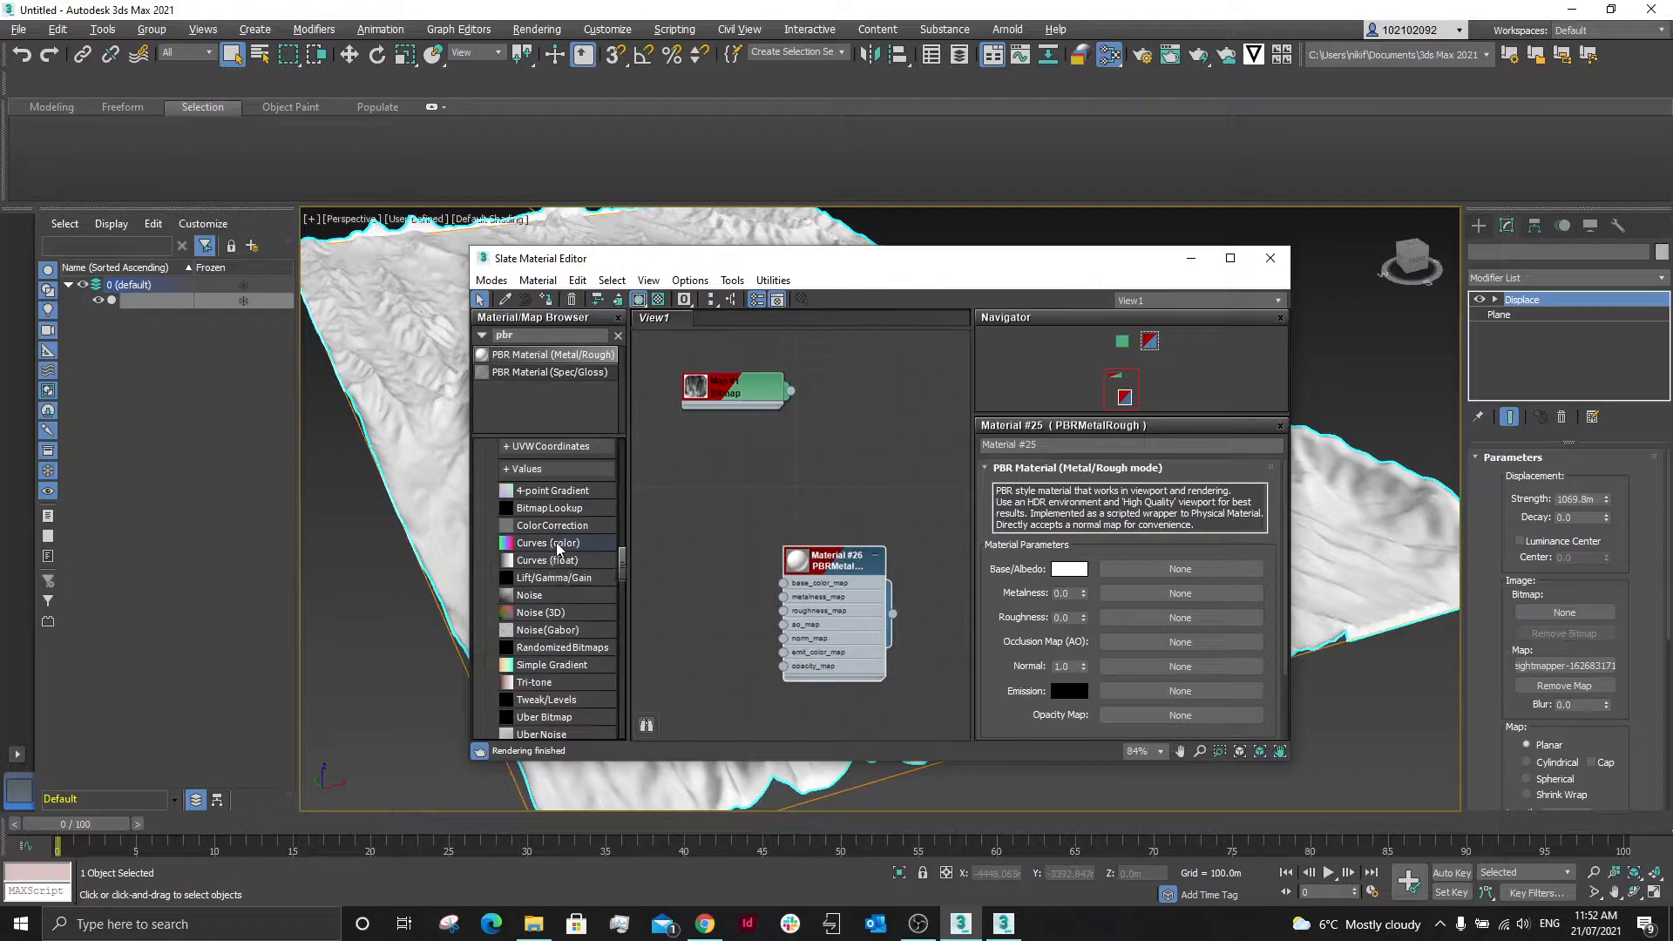
{"action": "left_click_drag", "start_coordinate": [557, 547], "coordinate": [902, 420]}
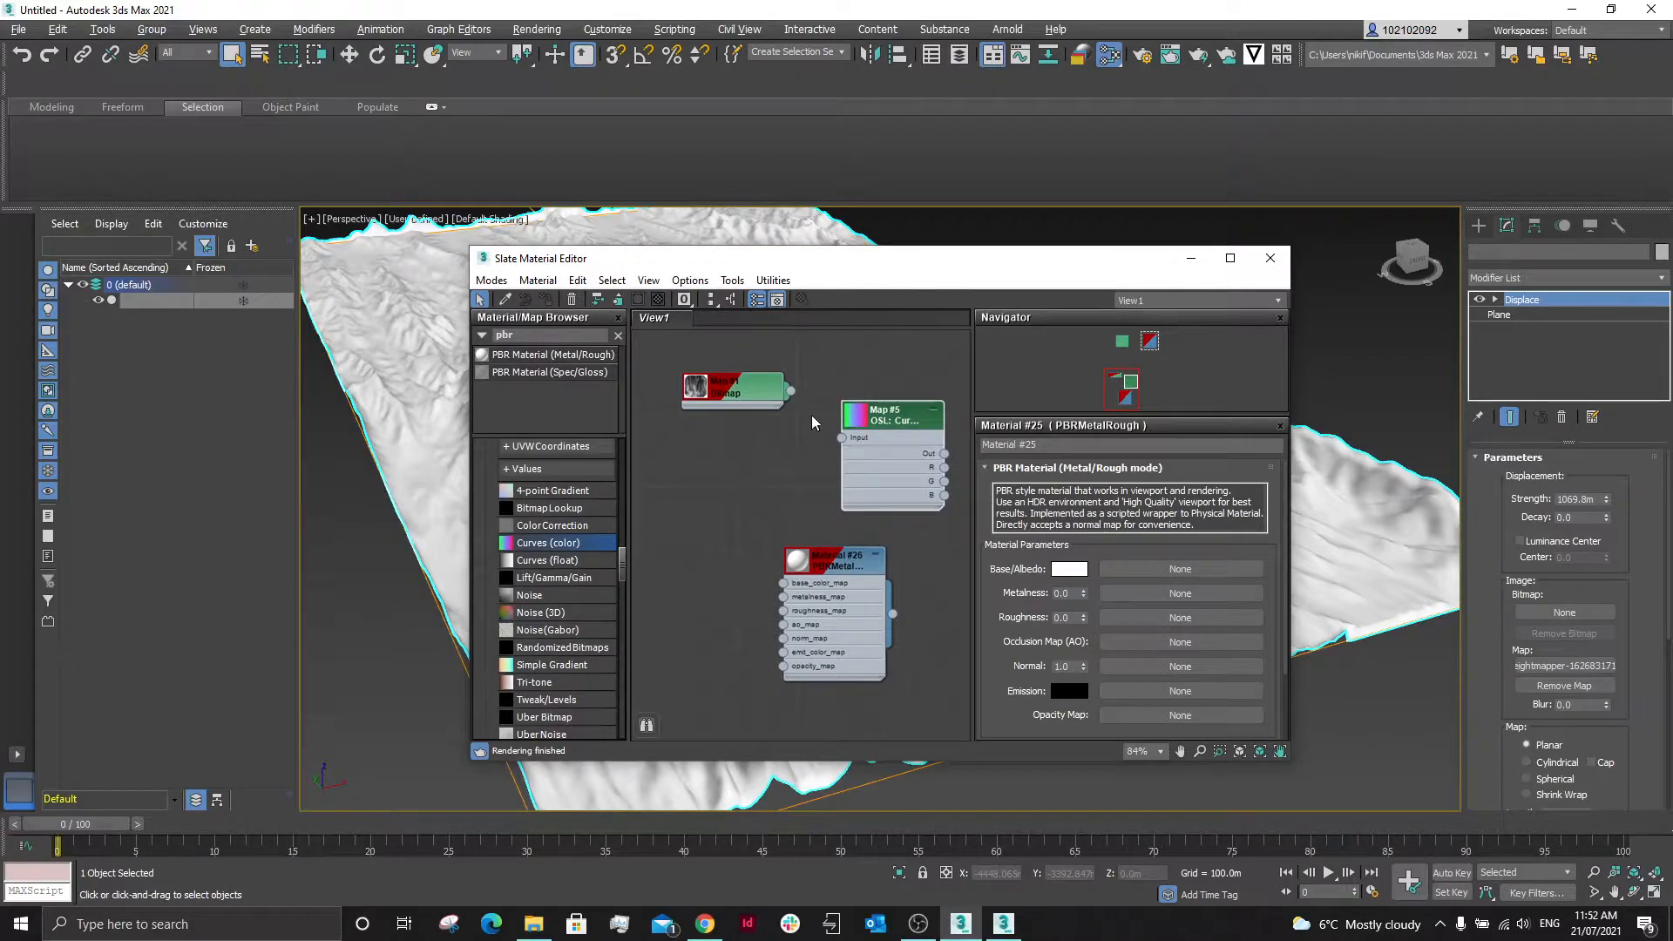
Wire the heightmap bitmap through the Curves (color) map into the PBR material's base colour and apply the material to the terrain.
{"action": "left_click_drag", "start_coordinate": [825, 427], "coordinate": [842, 437]}
{"action": "left_click_drag", "start_coordinate": [944, 454], "coordinate": [796, 579]}
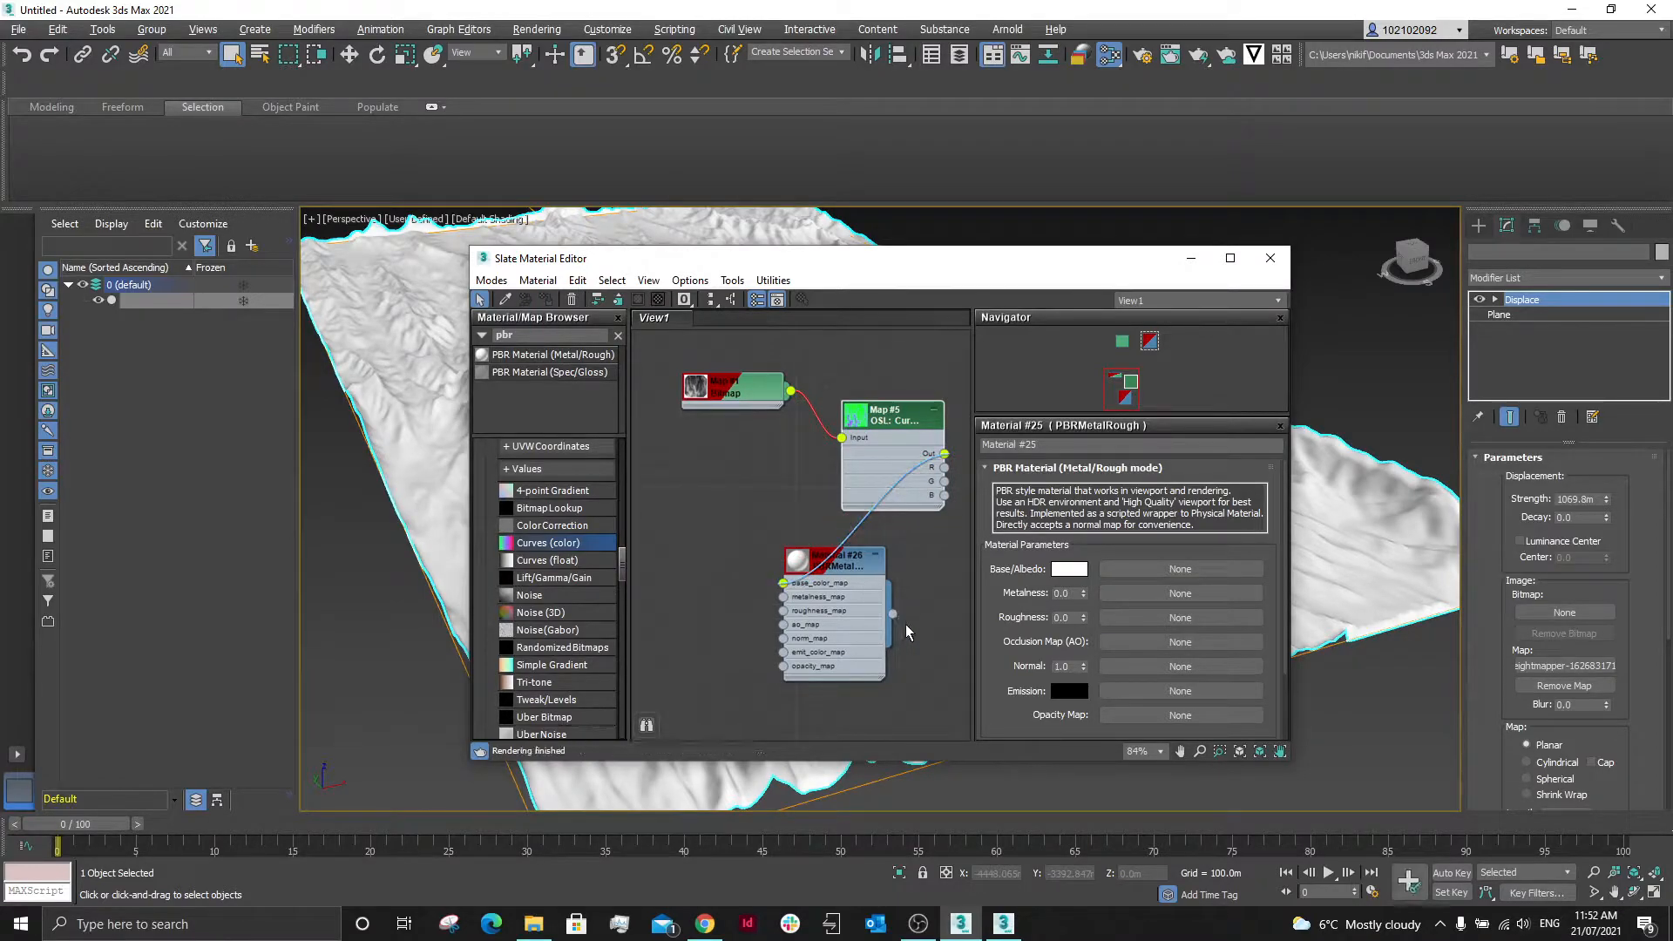
{"action": "left_click_drag", "start_coordinate": [892, 615], "coordinate": [1341, 553]}
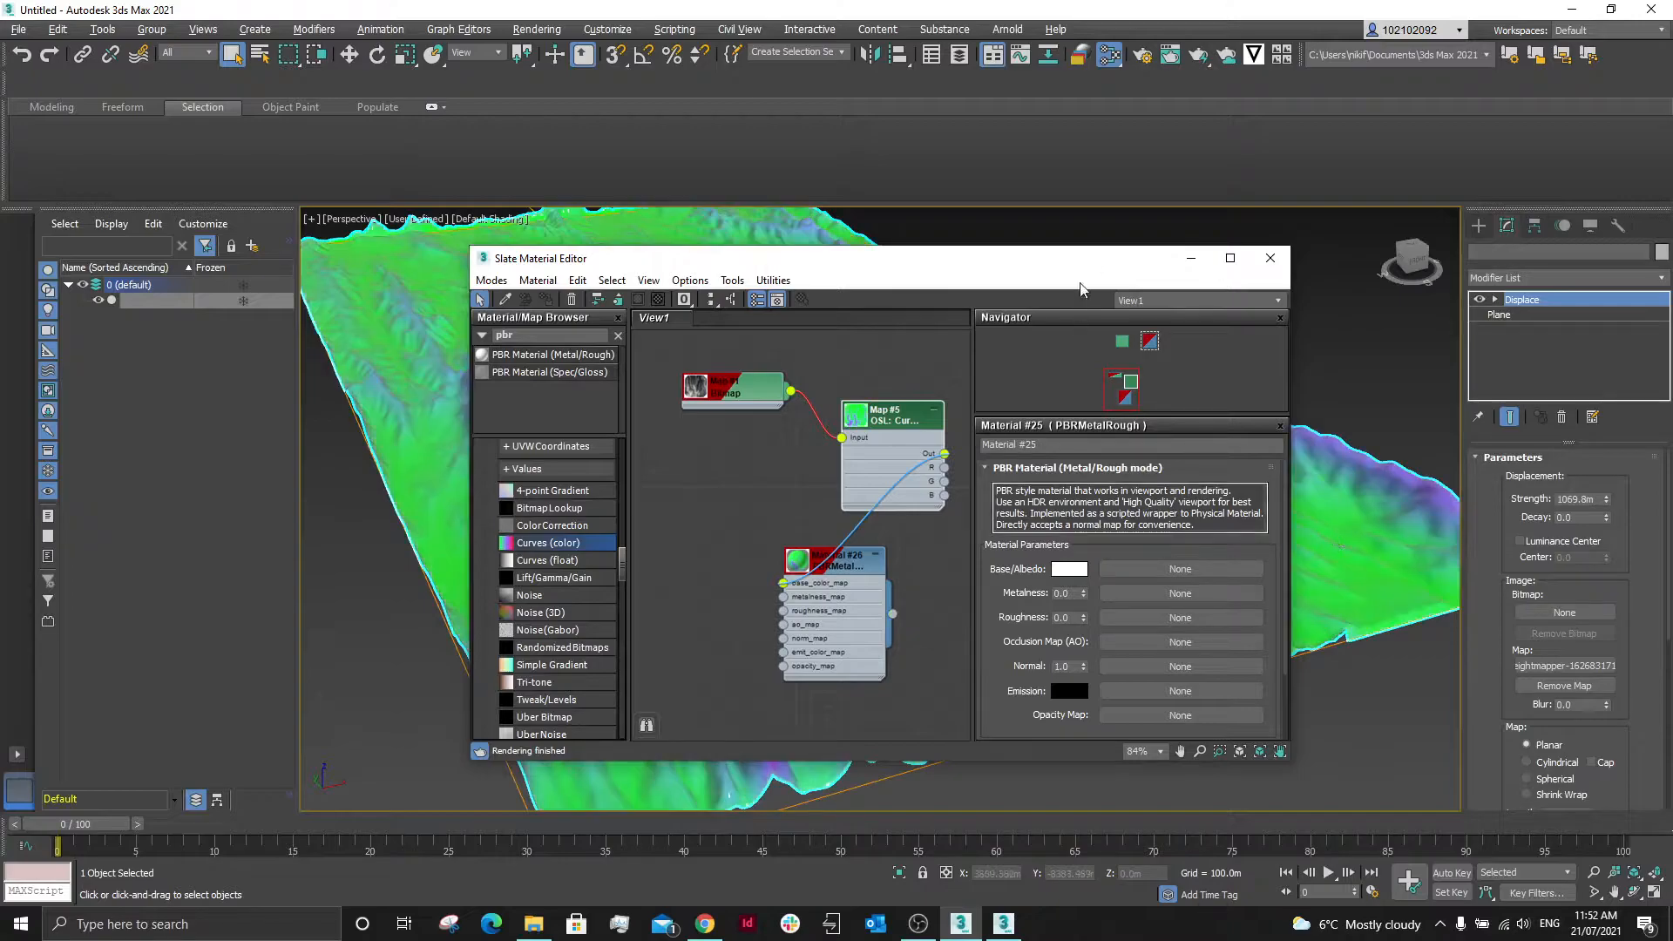
{"action": "left_click", "coordinate": [1190, 258]}
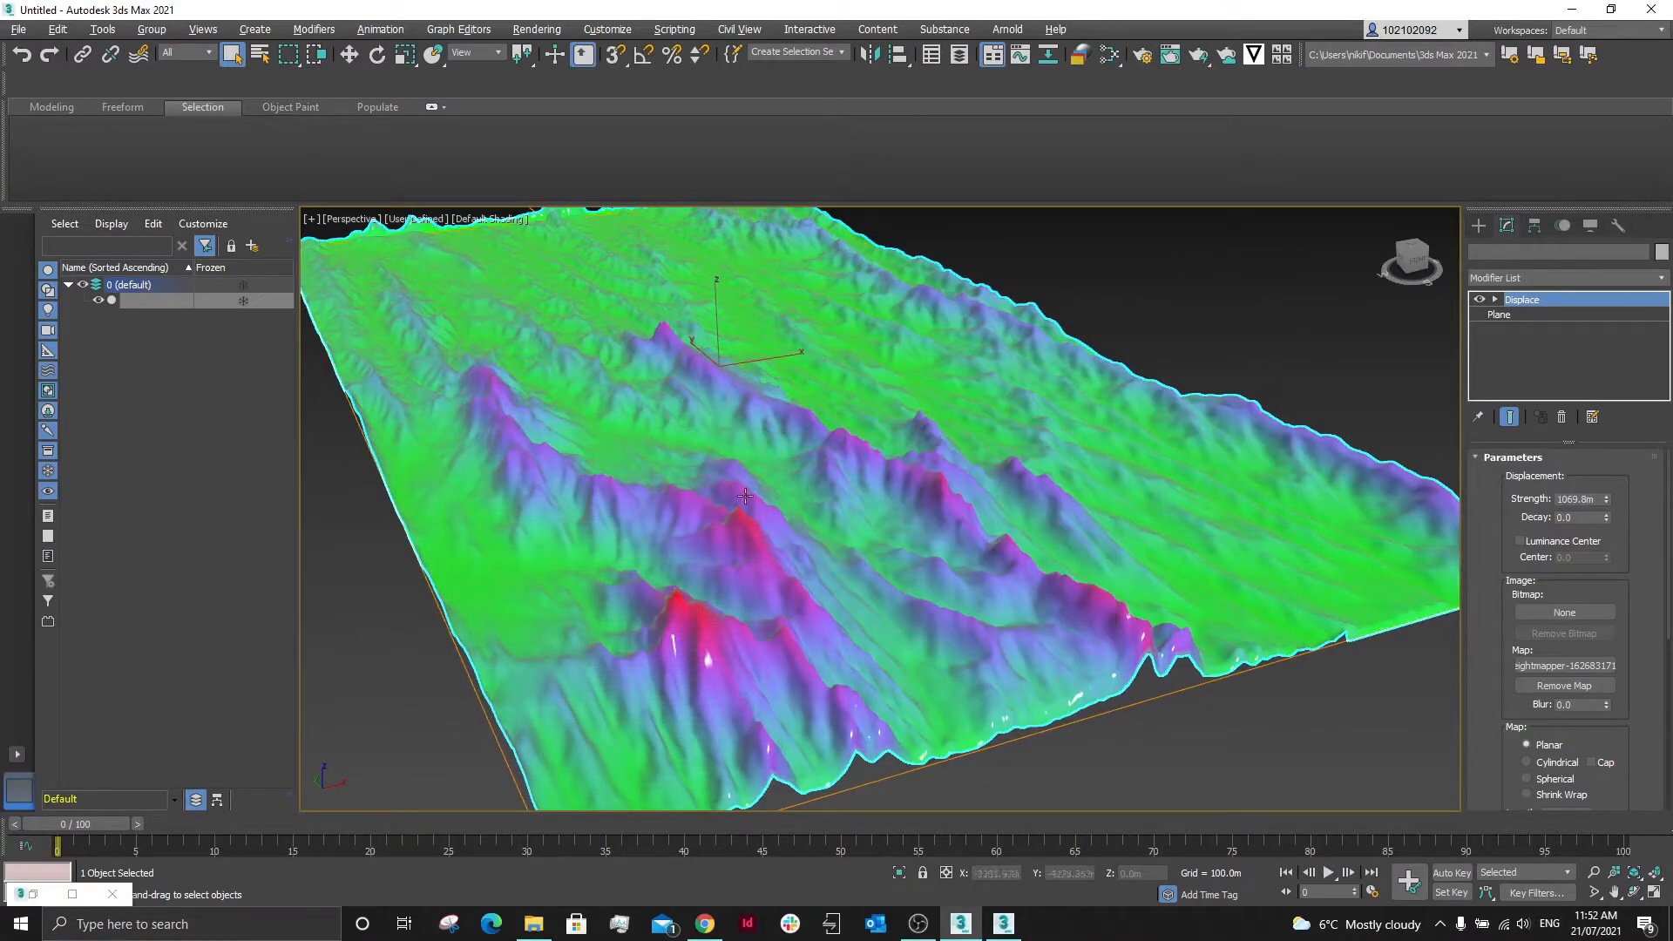
{"action": "middle_click_drag", "start_coordinate": [789, 532], "coordinate": [683, 479], "text": "alt"}
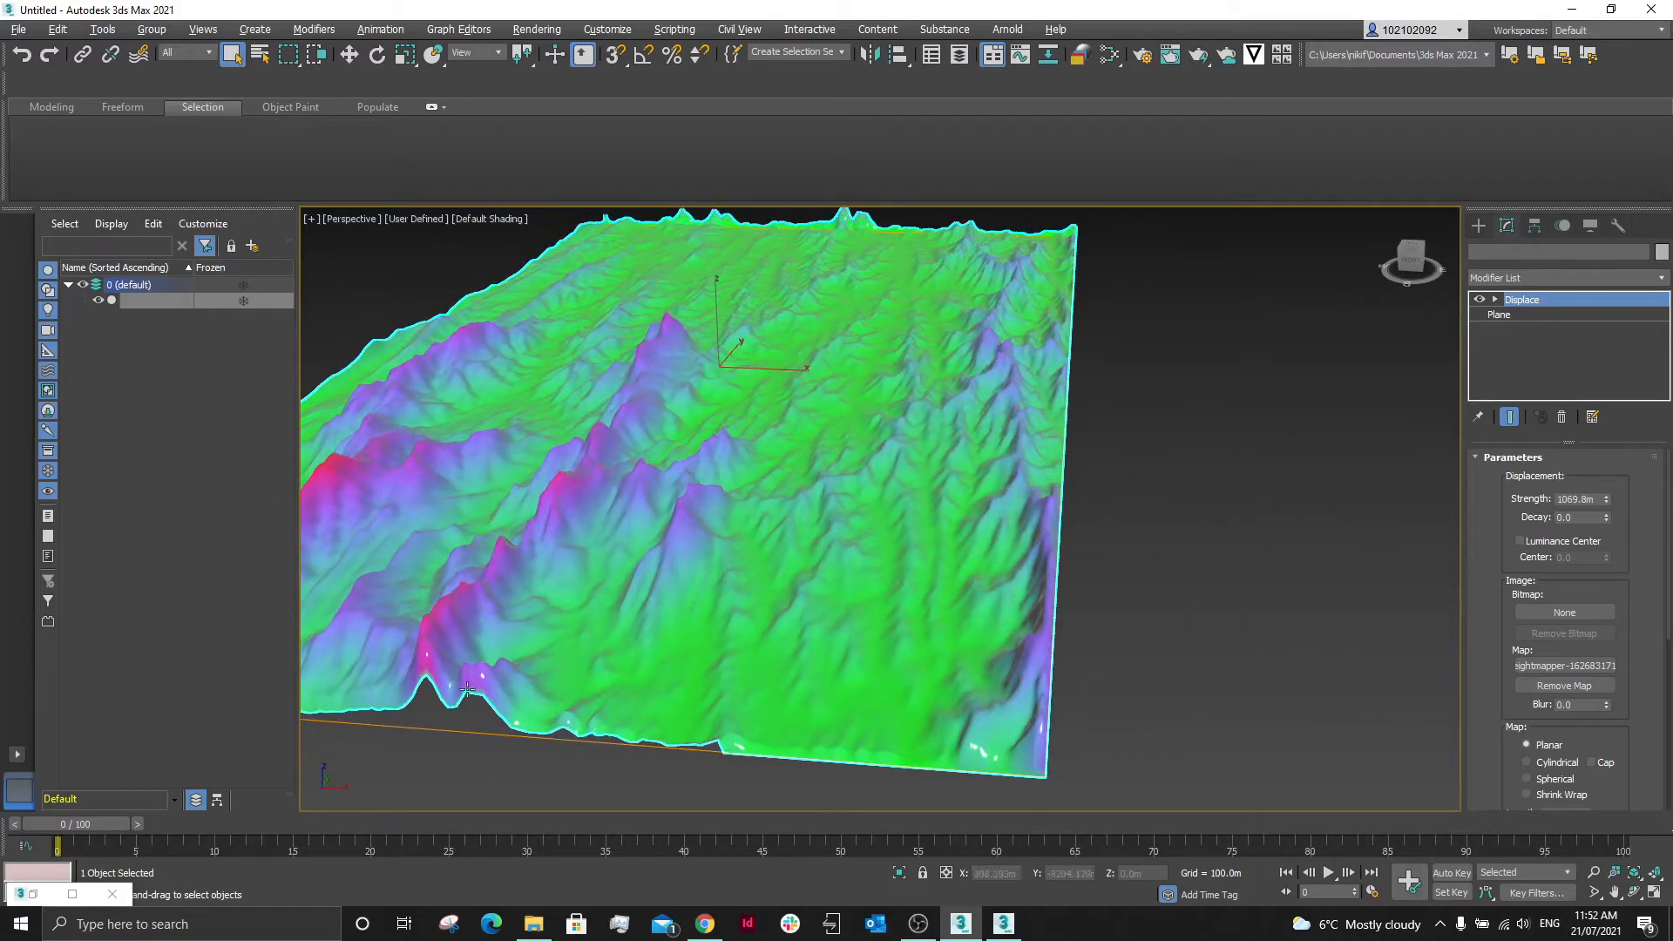
Move the purple middle point of the Curves (color) gradient to position 0.123, with the material editor placed beside the terrain.
{"action": "left_click", "coordinate": [33, 894]}
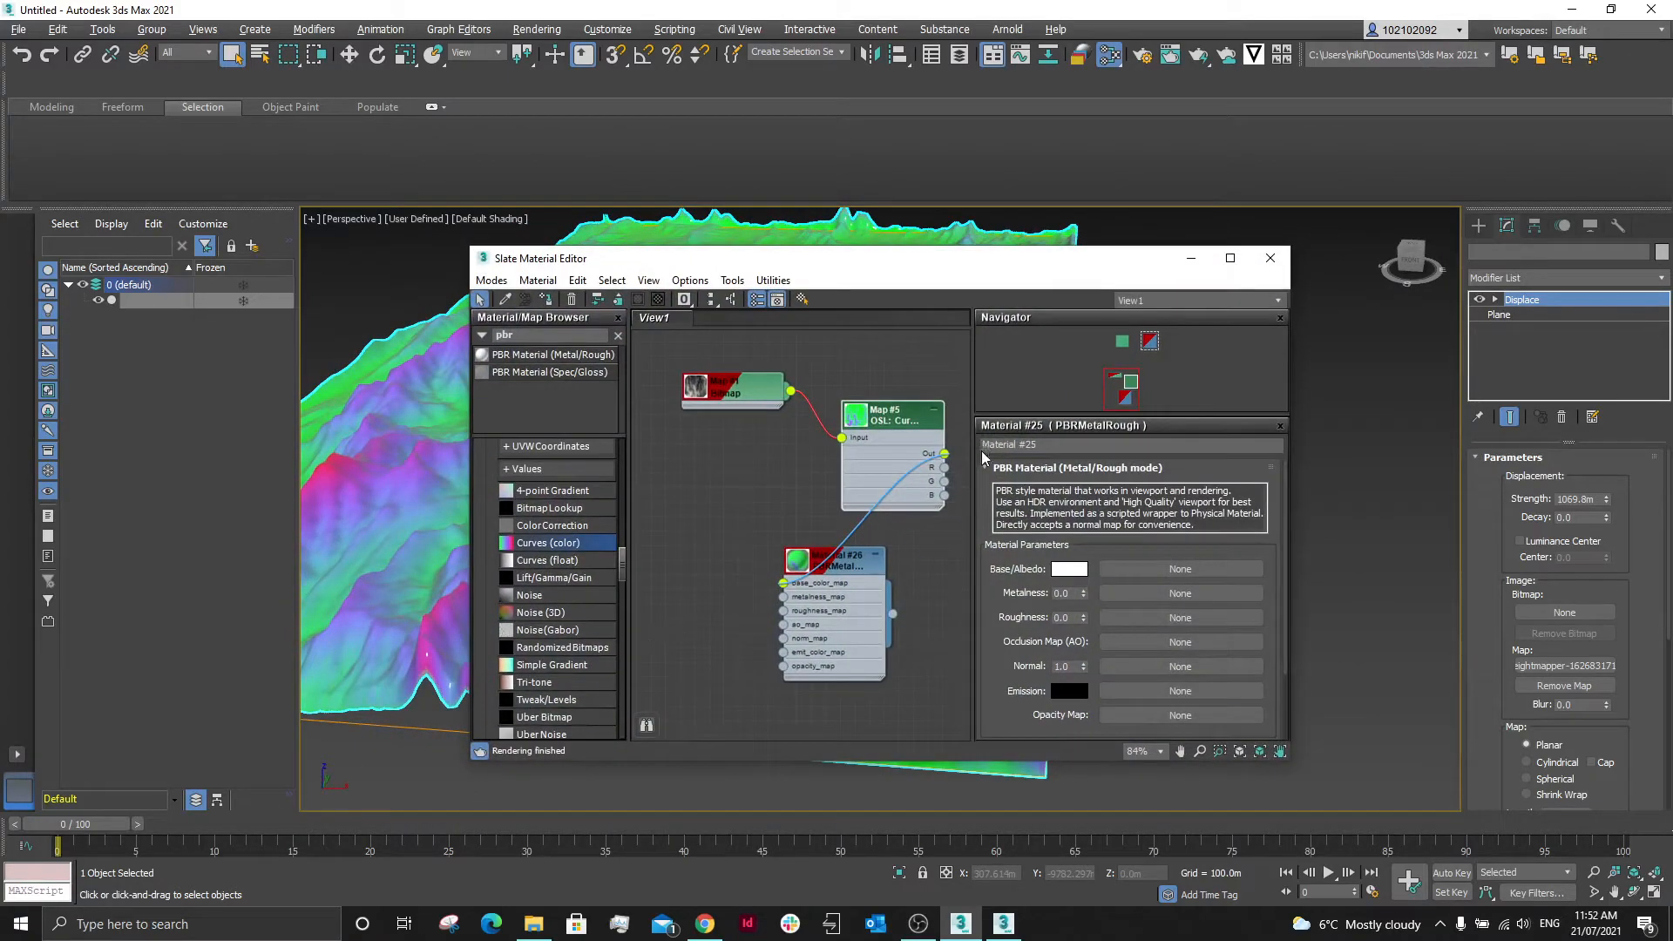
{"action": "double_click", "coordinate": [914, 429]}
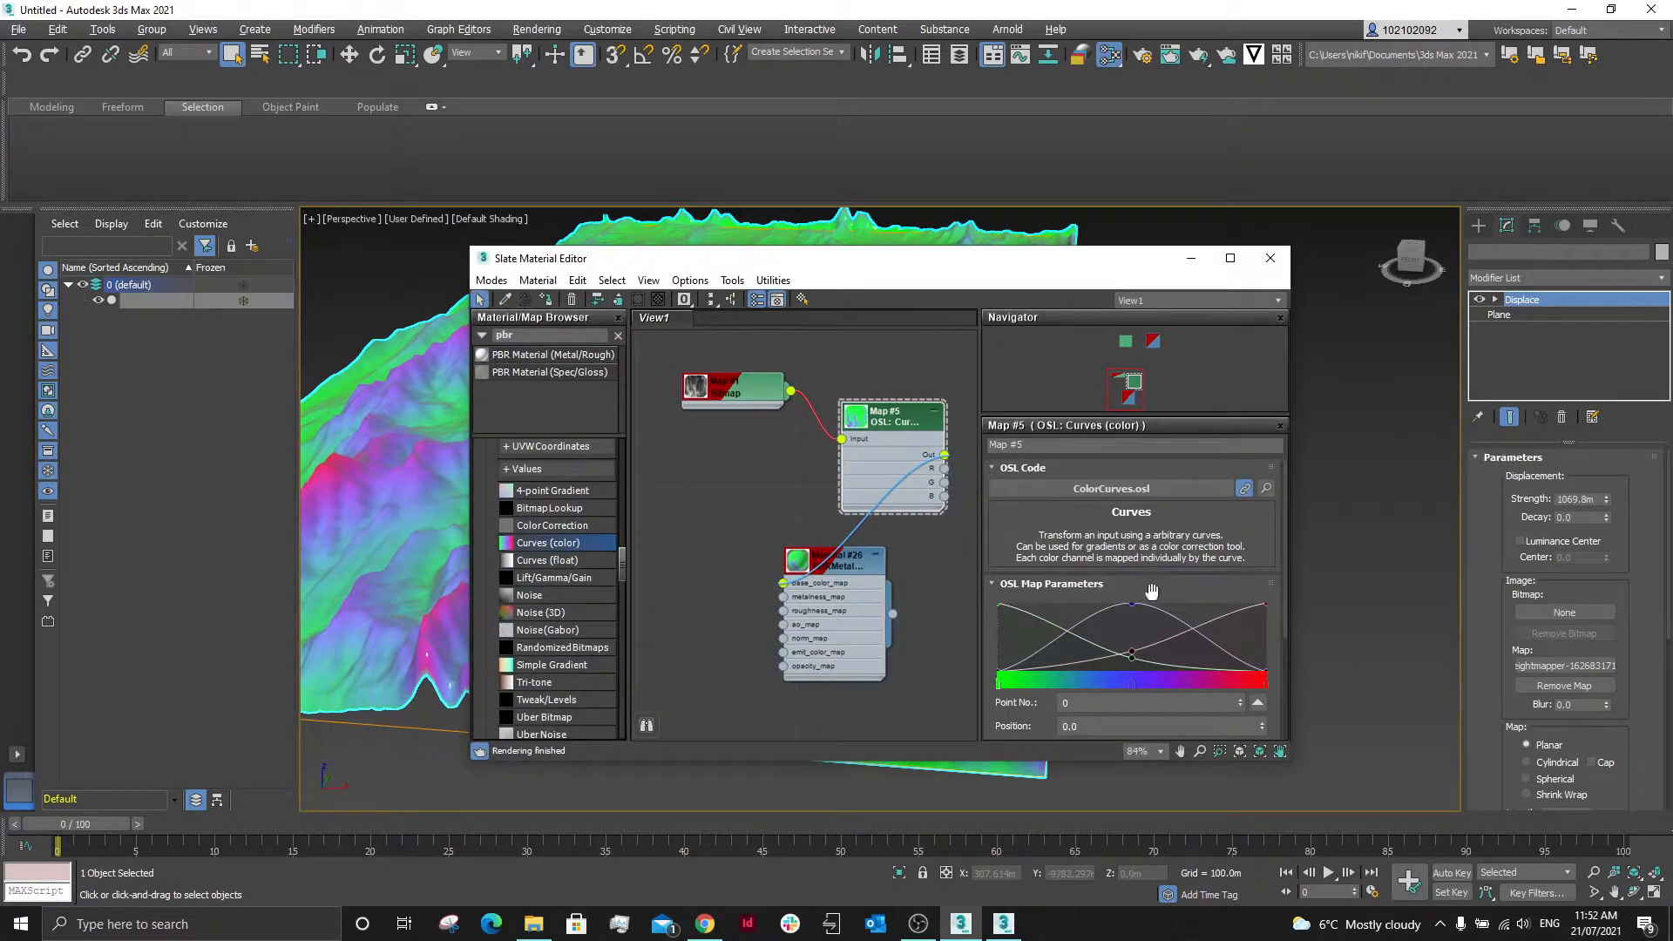
{"action": "scroll", "coordinate": [1145, 593], "scroll_direction": "down", "scroll_amount": 2}
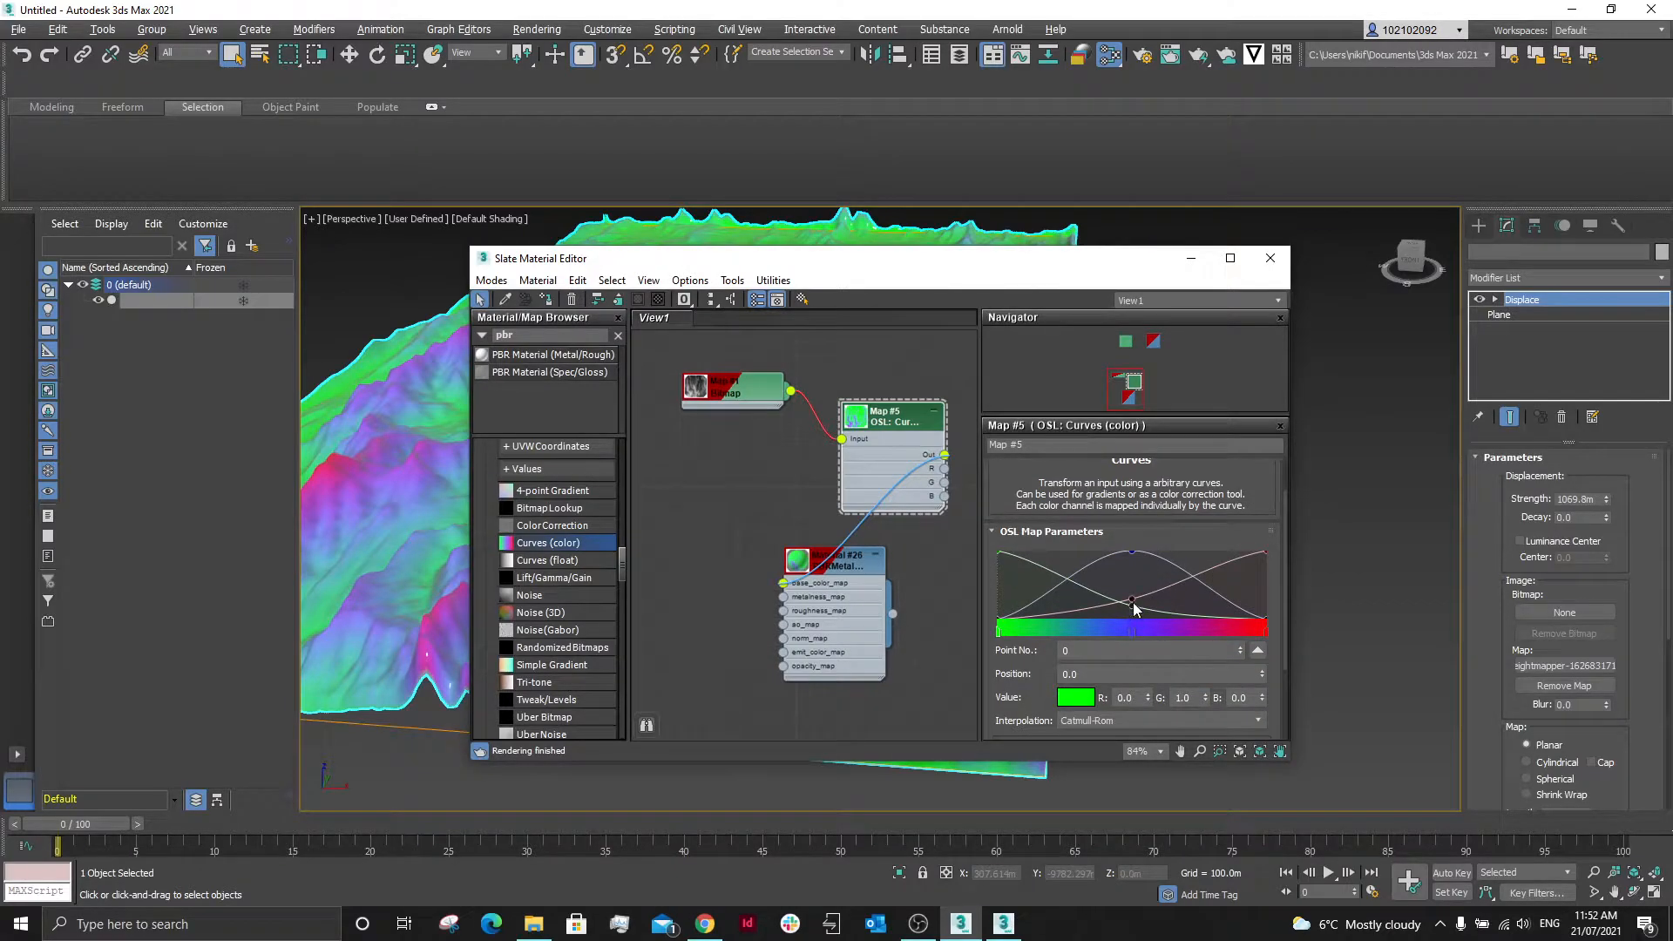
{"action": "left_click_drag", "start_coordinate": [1133, 630], "coordinate": [1063, 641]}
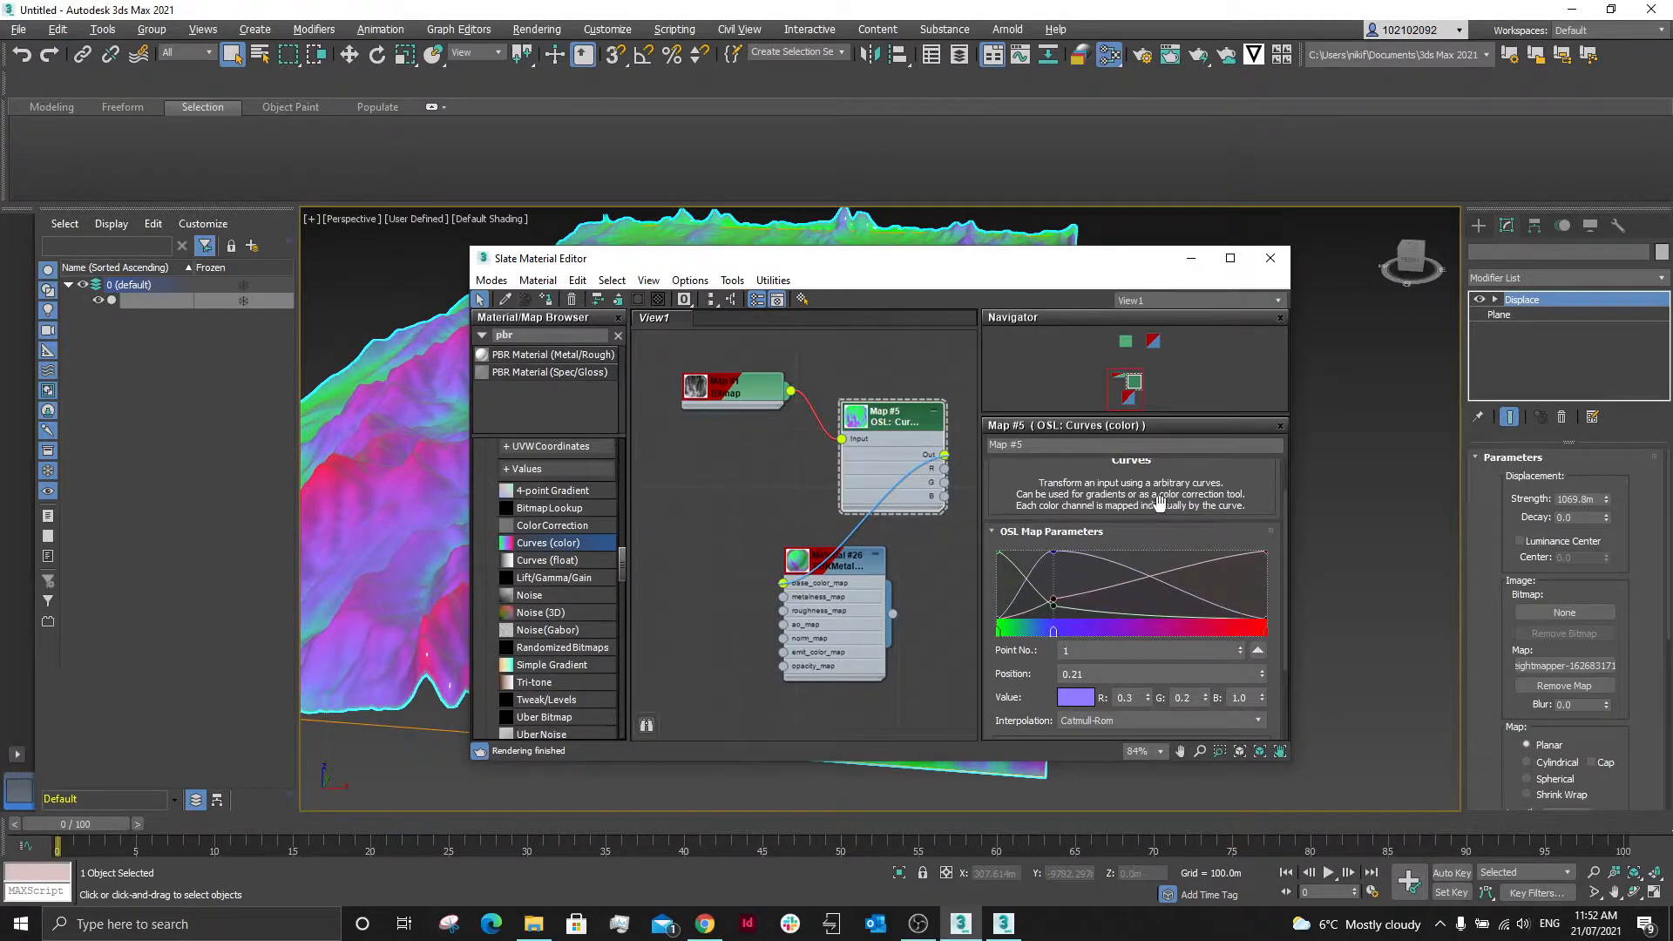
{"action": "left_click_drag", "start_coordinate": [1056, 636], "coordinate": [1029, 634]}
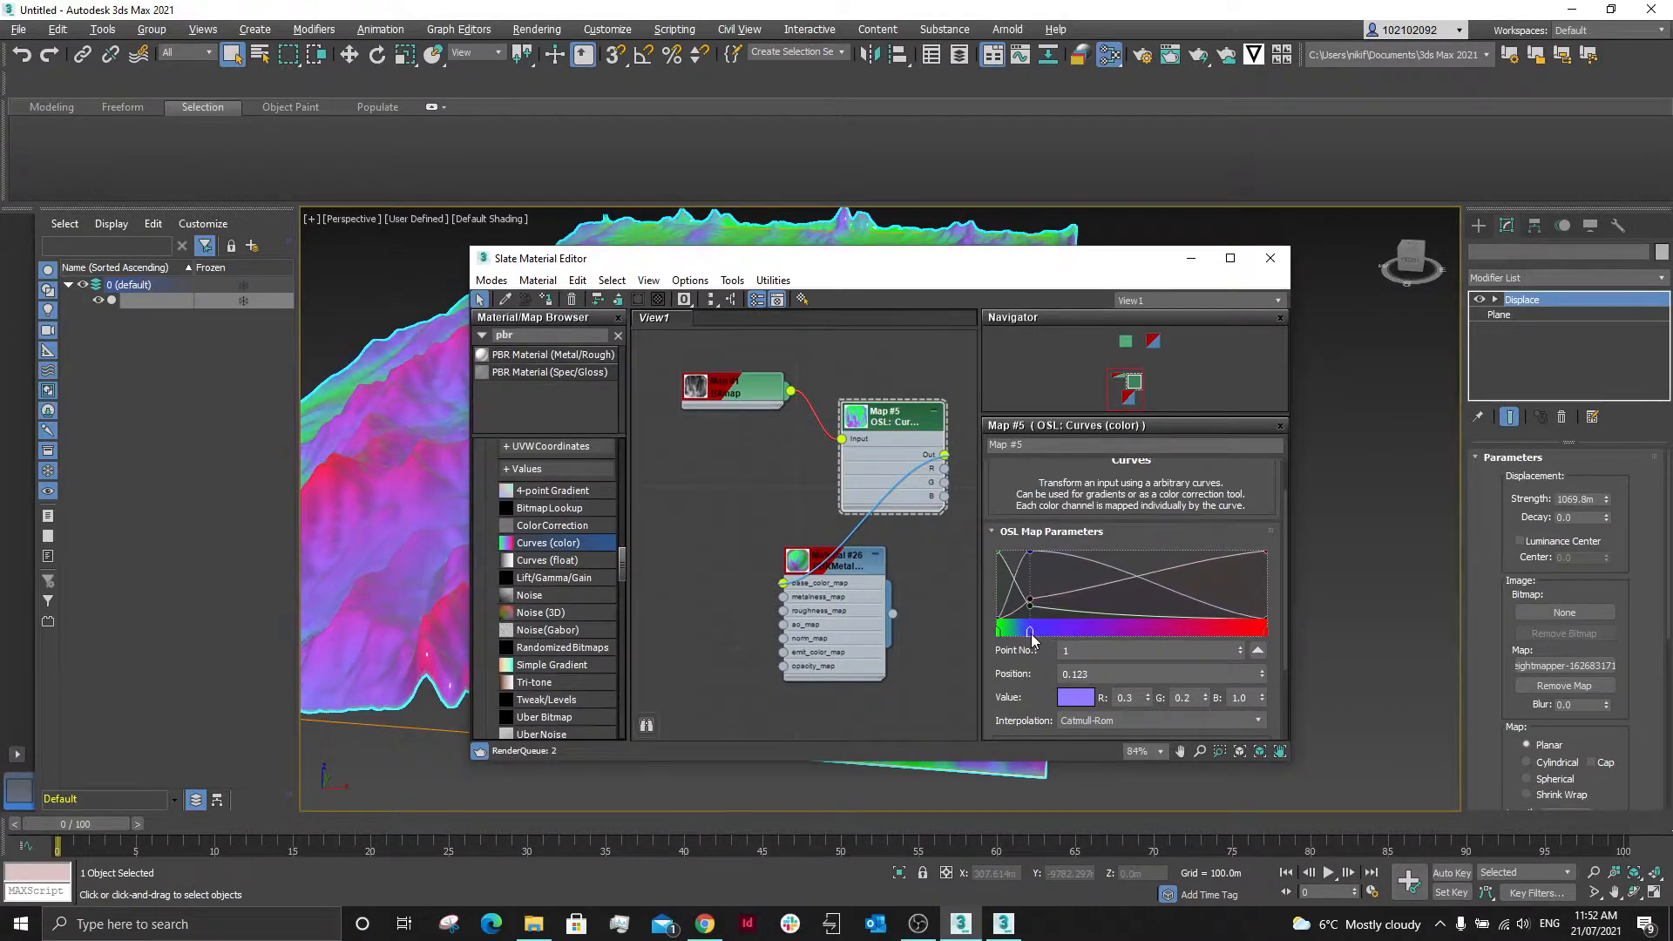
{"action": "left_click_drag", "start_coordinate": [1037, 264], "coordinate": [1398, 301]}
{"action": "scroll", "coordinate": [483, 542], "scroll_direction": "down", "scroll_amount": 3}
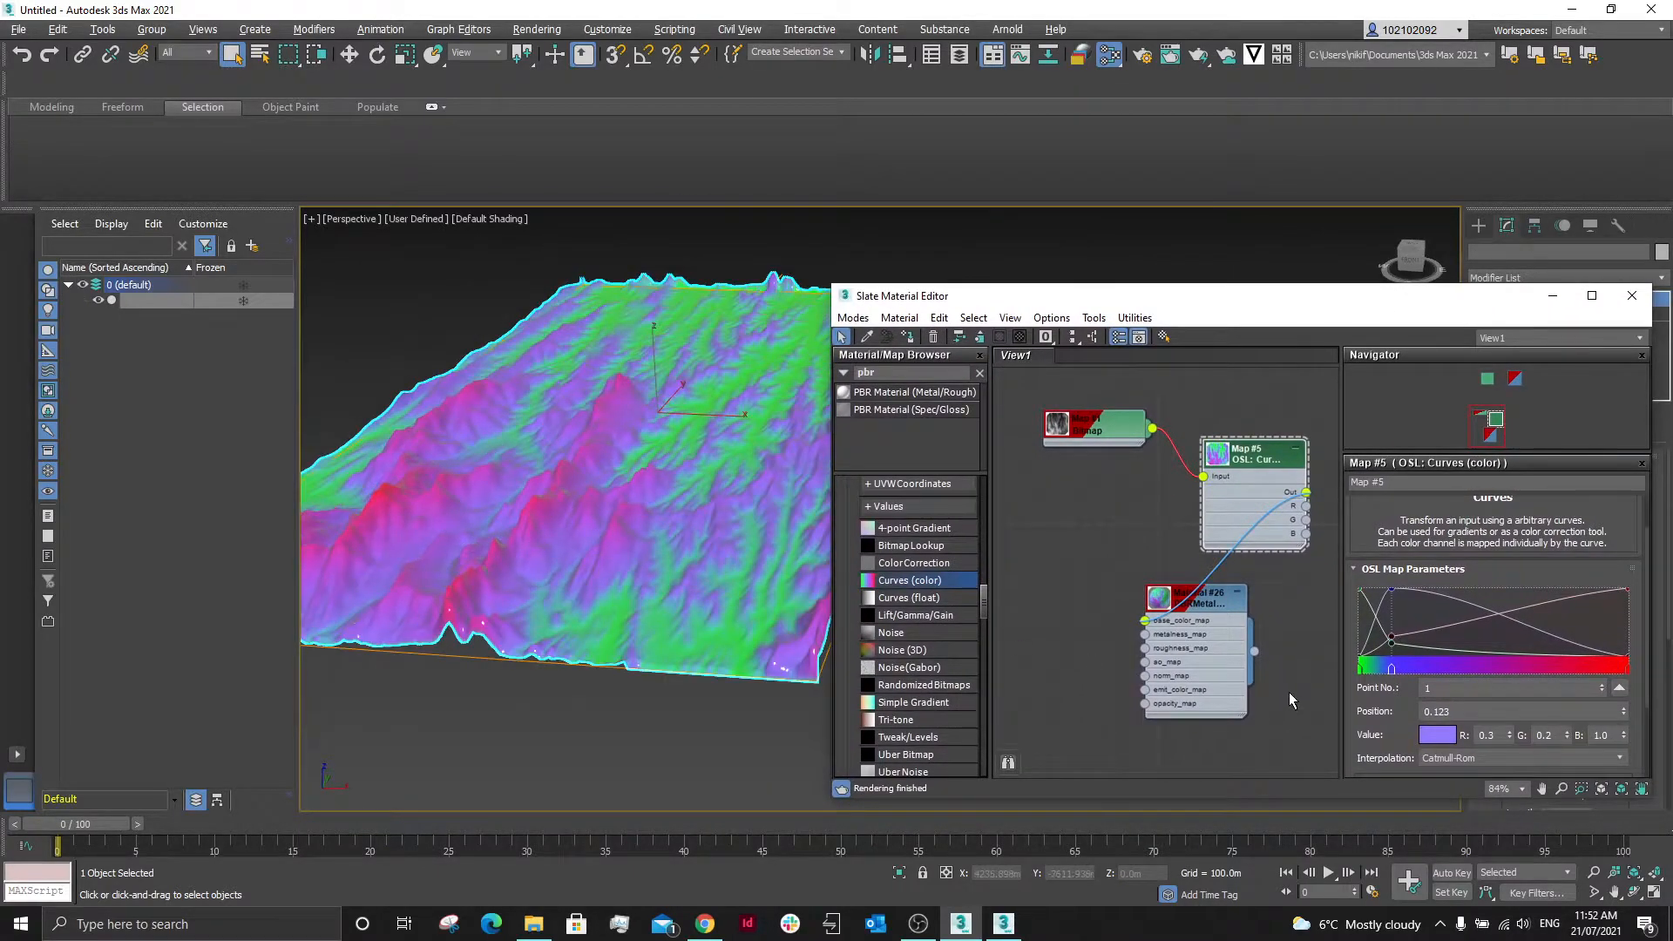
Move the middle point of the Curves (color) gradient to position 0.297, try Constant interpolation on it, and switch it to Linear.
{"action": "mouse_move", "coordinate": [1391, 671]}
{"action": "left_mouse_down"}
{"action": "mouse_move", "coordinate": [1537, 669]}
{"action": "mouse_move", "coordinate": [1398, 673]}
{"action": "mouse_move", "coordinate": [1429, 649]}
{"action": "mouse_move", "coordinate": [1478, 657]}
{"action": "mouse_move", "coordinate": [1440, 659]}
{"action": "left_mouse_up"}
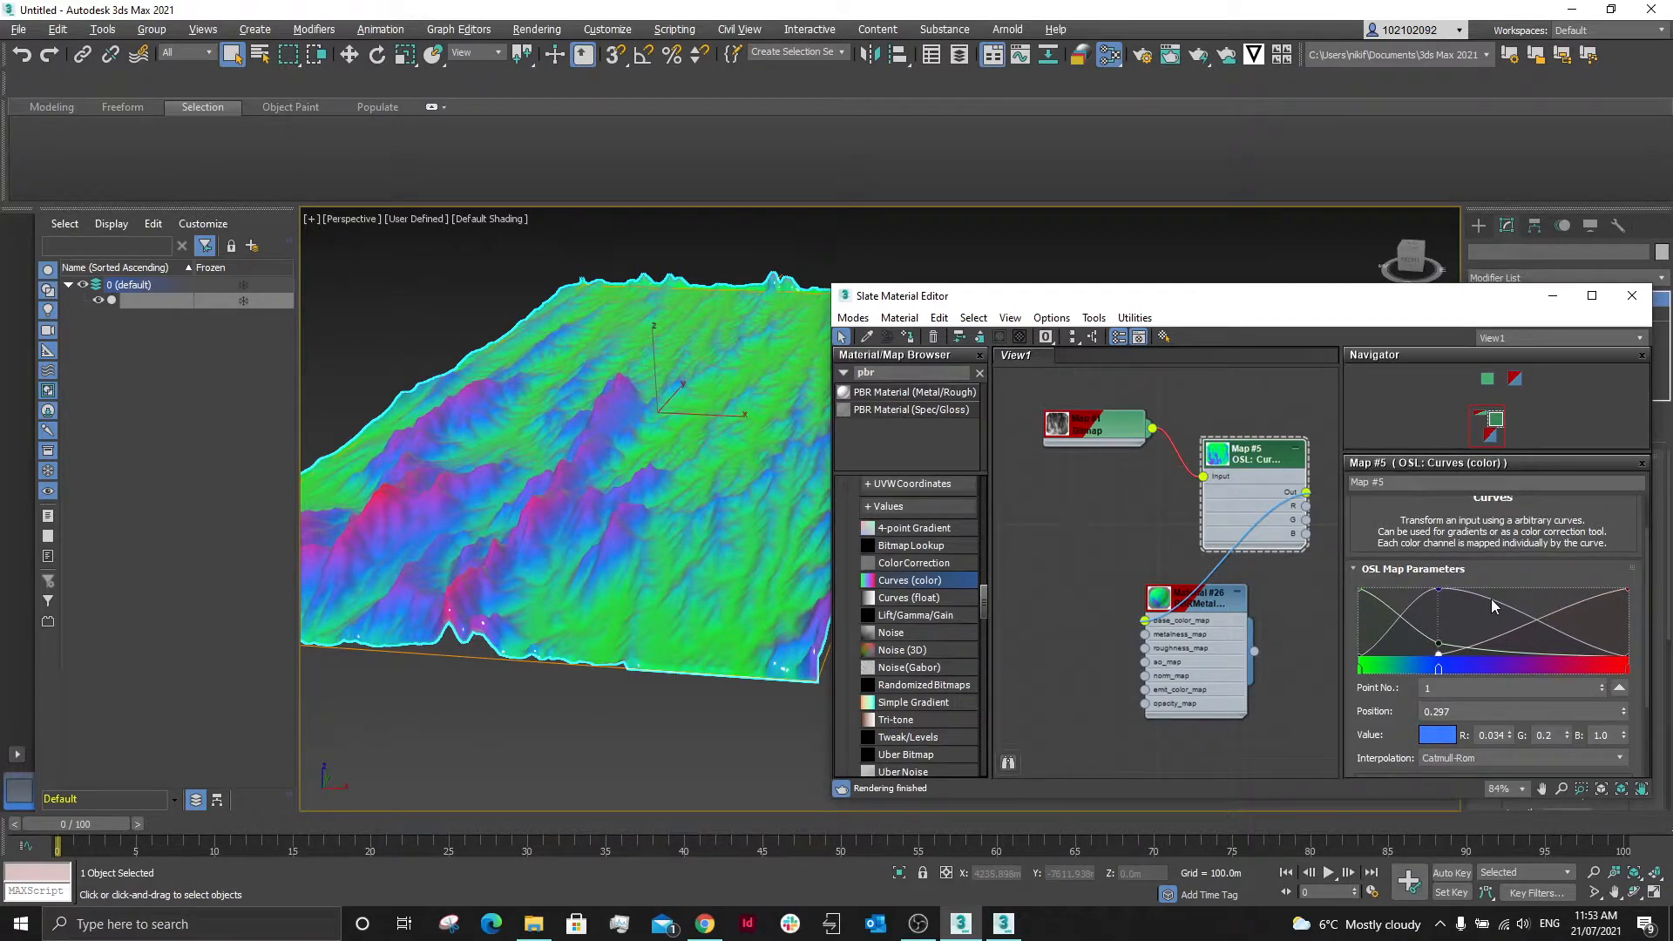
{"action": "scroll", "coordinate": [1398, 723], "scroll_direction": "down", "scroll_amount": 2}
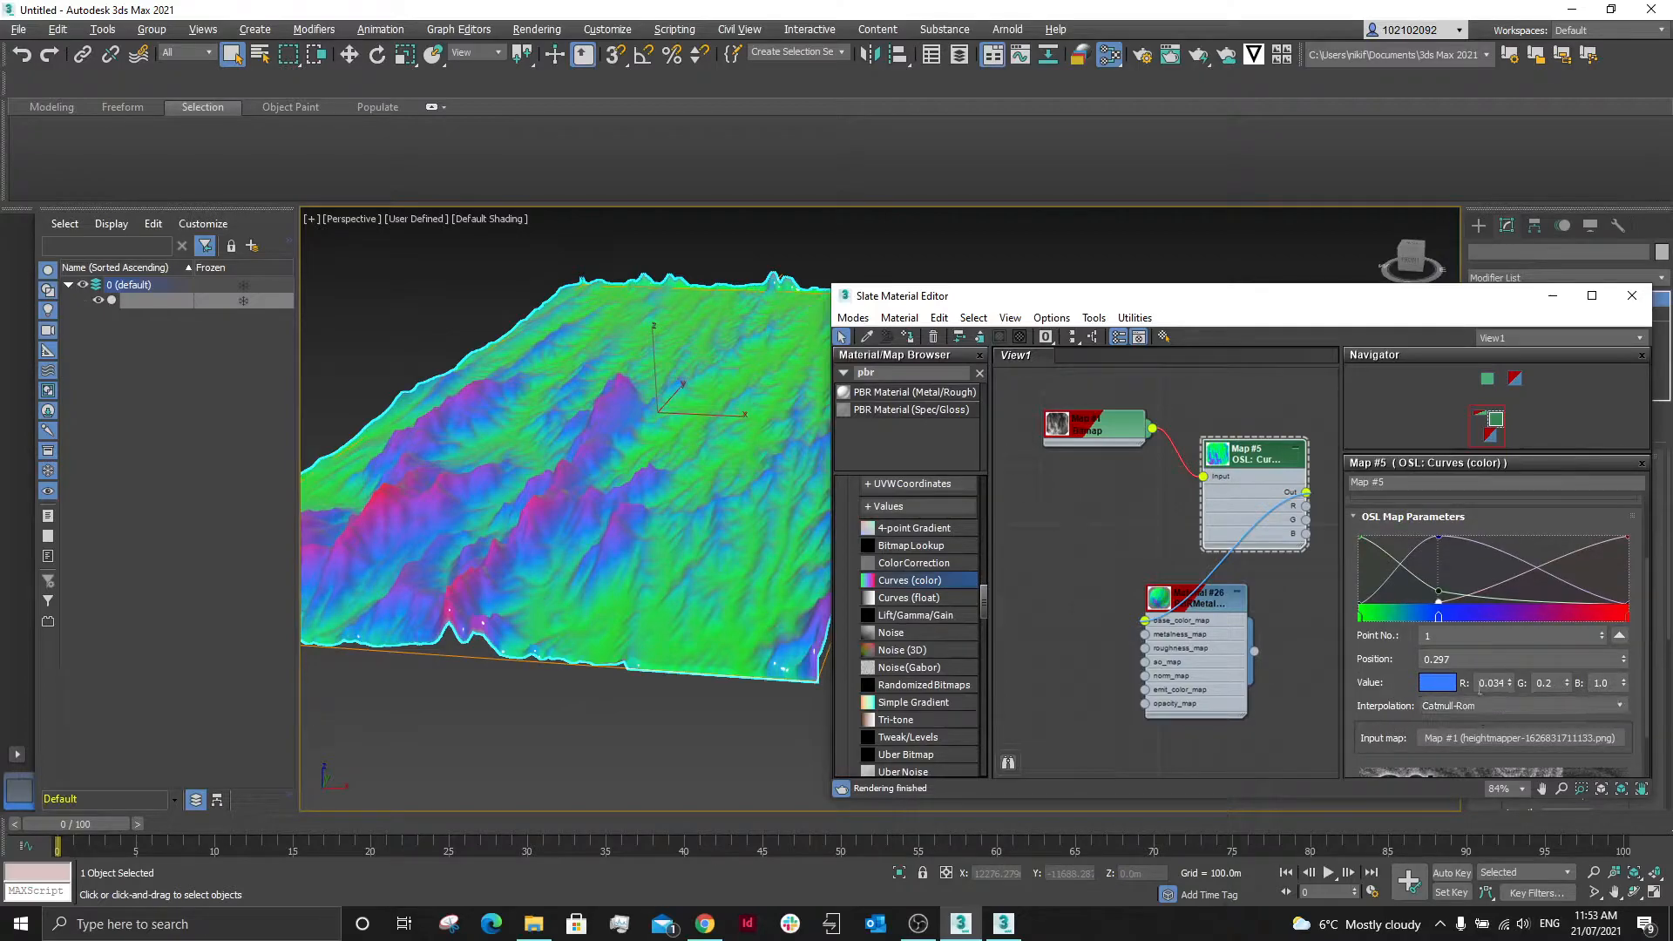
{"action": "left_click", "coordinate": [1484, 709]}
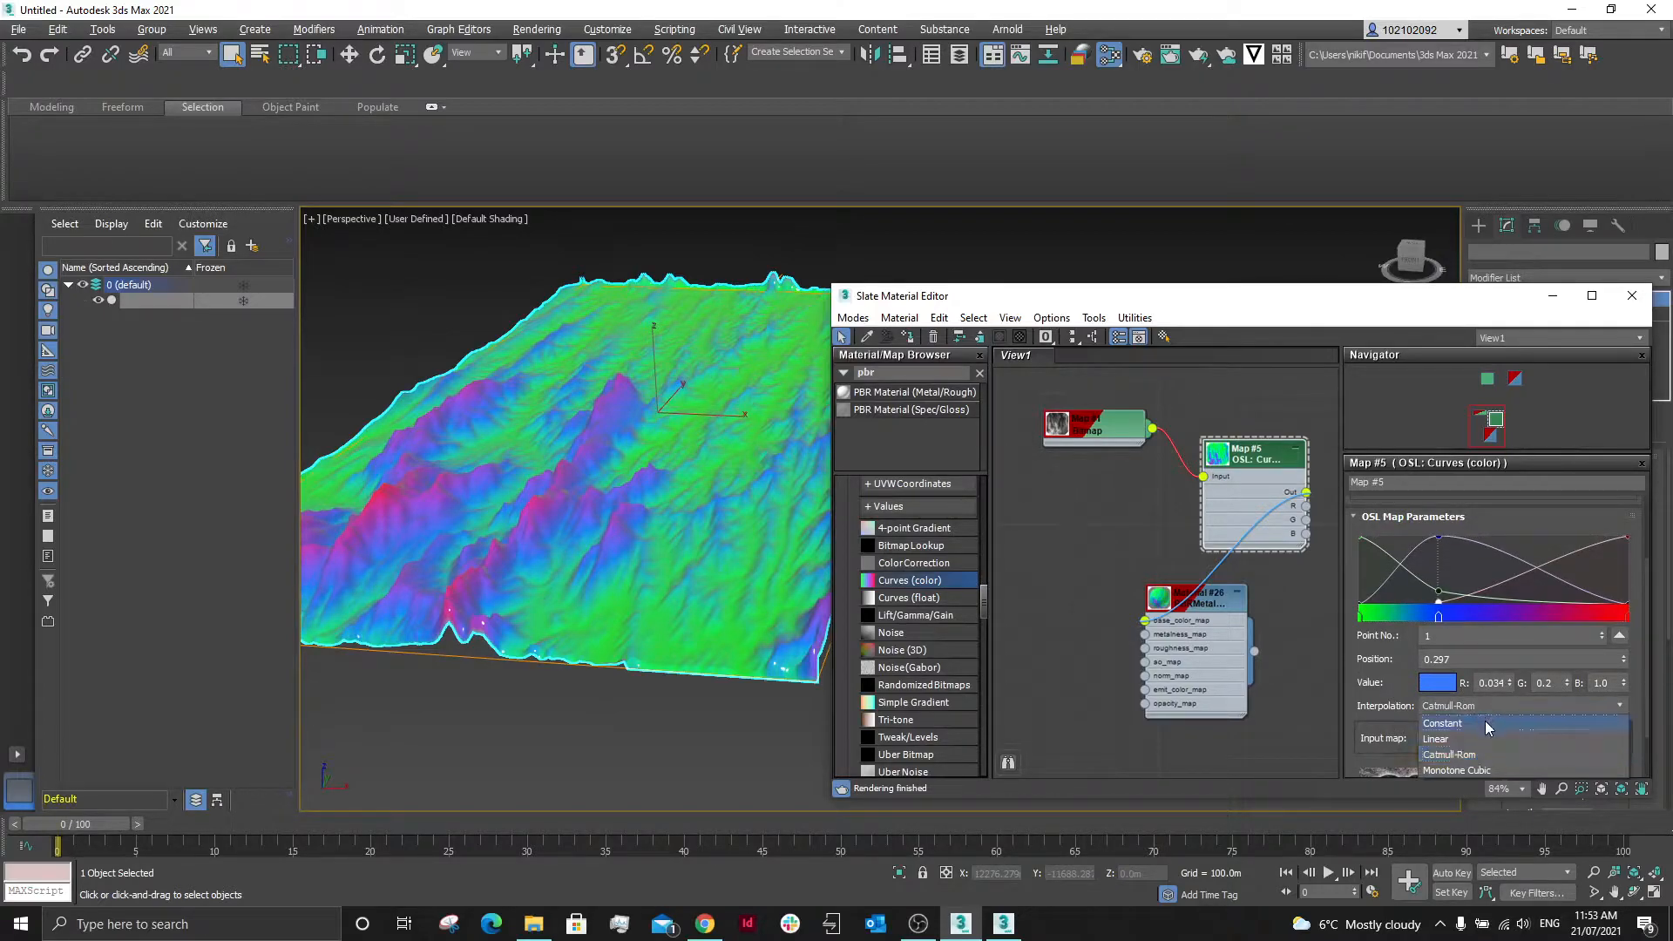
{"action": "left_click", "coordinate": [1485, 728]}
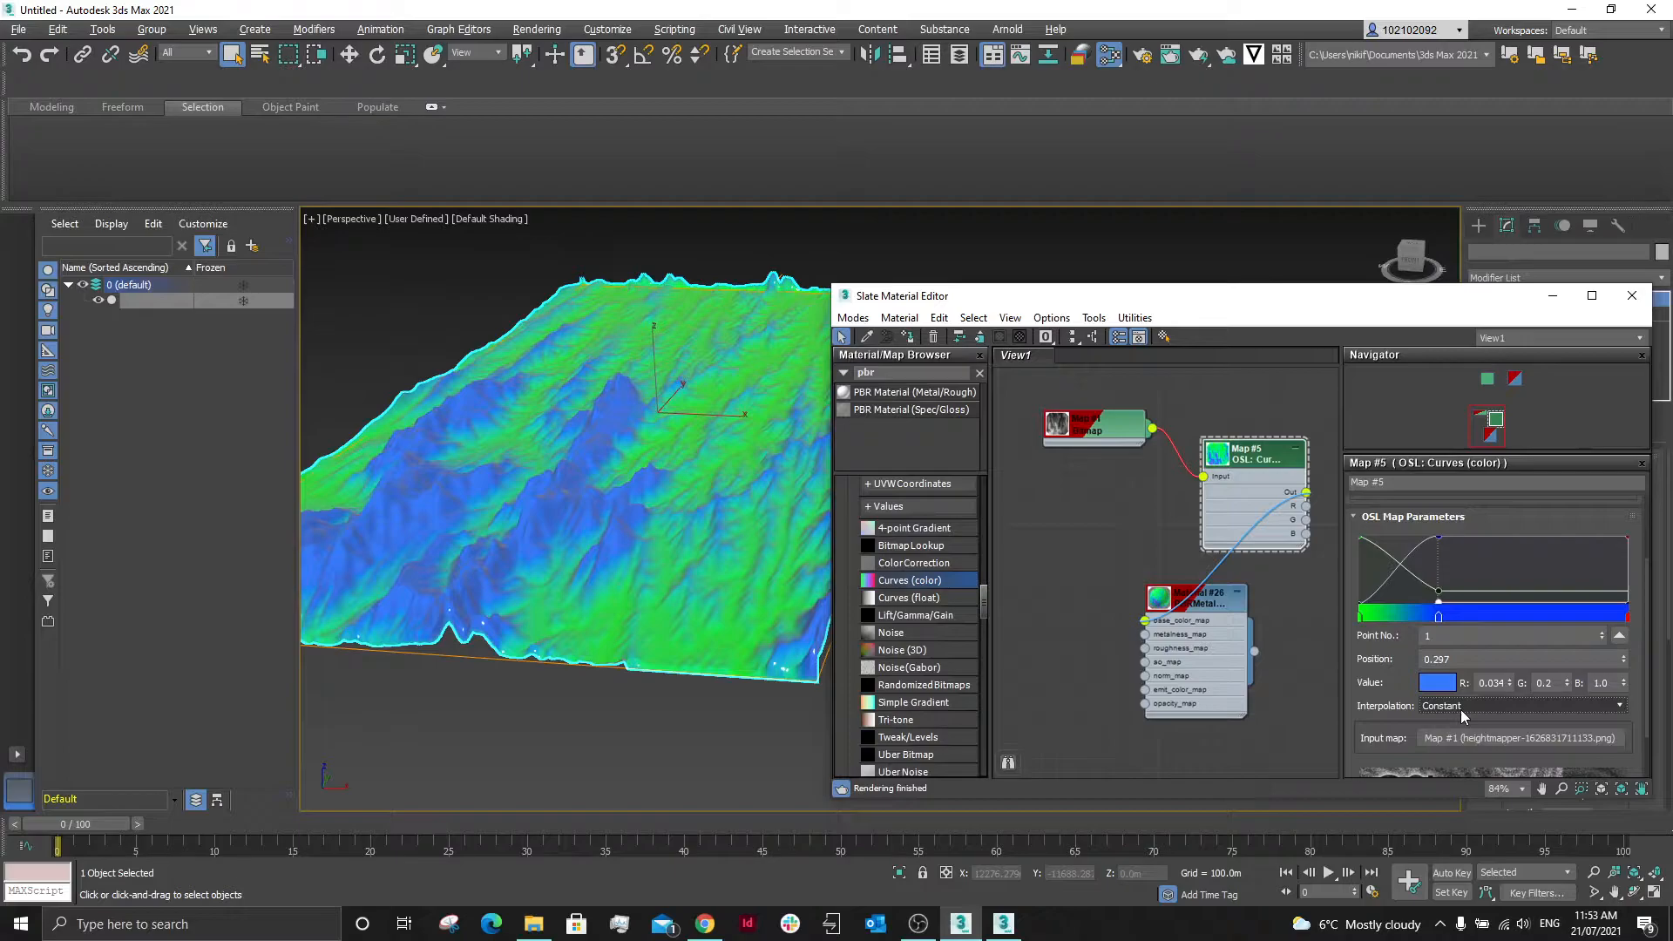
{"action": "left_click", "coordinate": [1460, 709]}
{"action": "left_click", "coordinate": [1460, 740]}
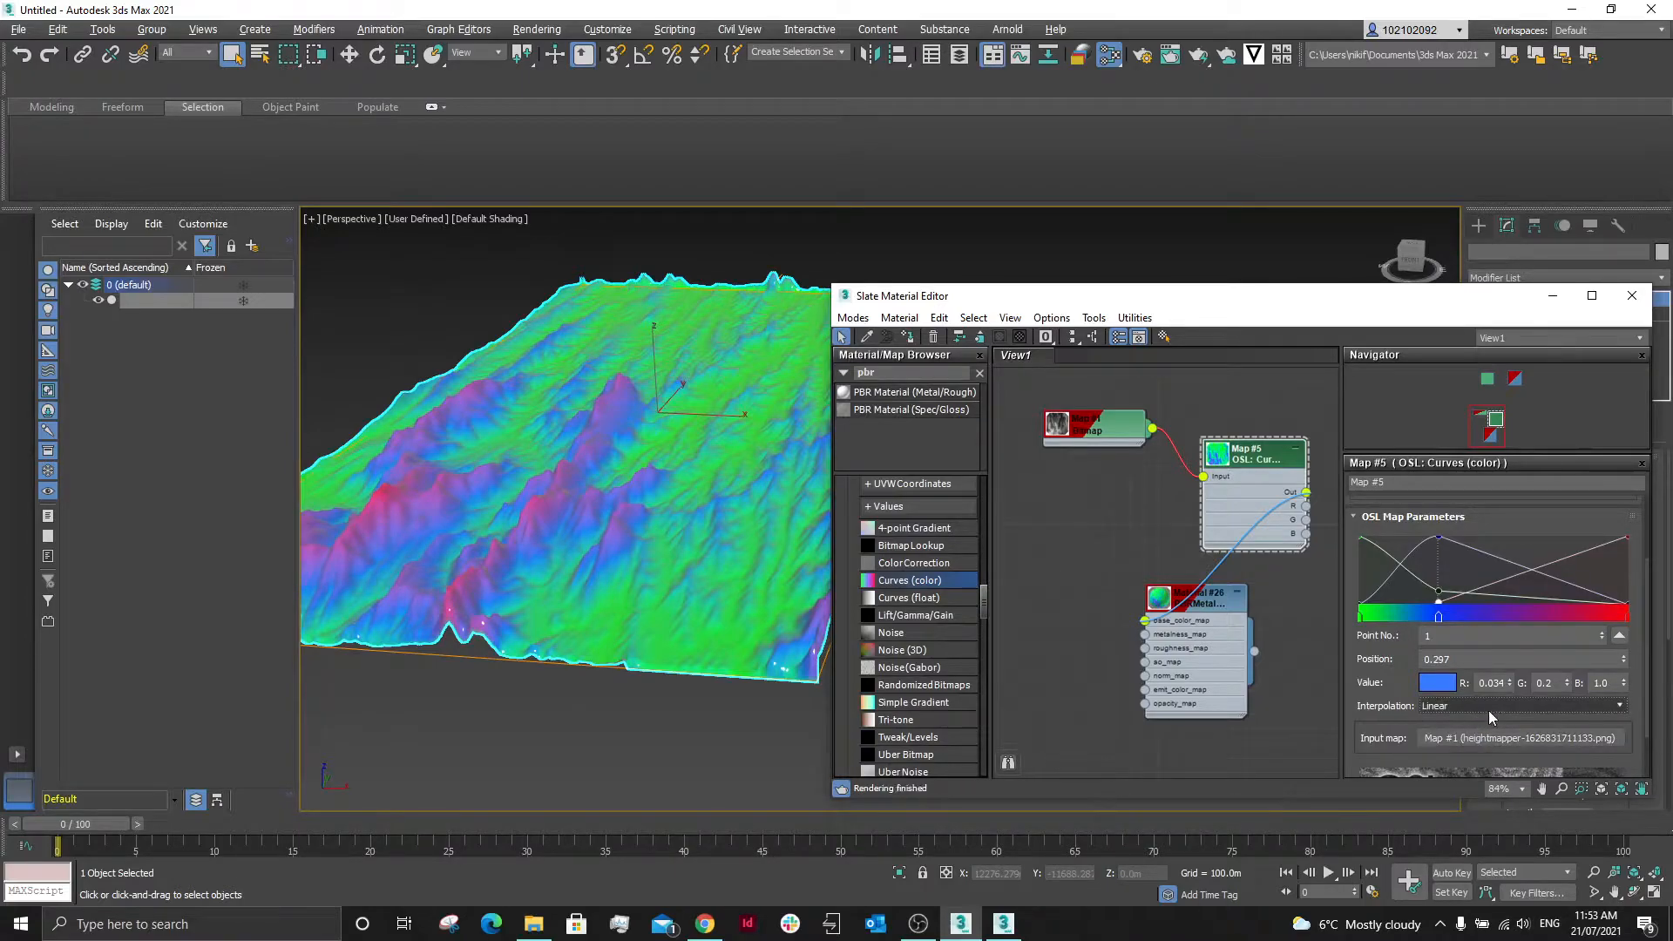
Try the Catmull-Rom and Monotone Cubic interpolations on the same gradient point and return it to Linear.
{"action": "left_click", "coordinate": [1488, 709]}
{"action": "left_click", "coordinate": [1483, 755]}
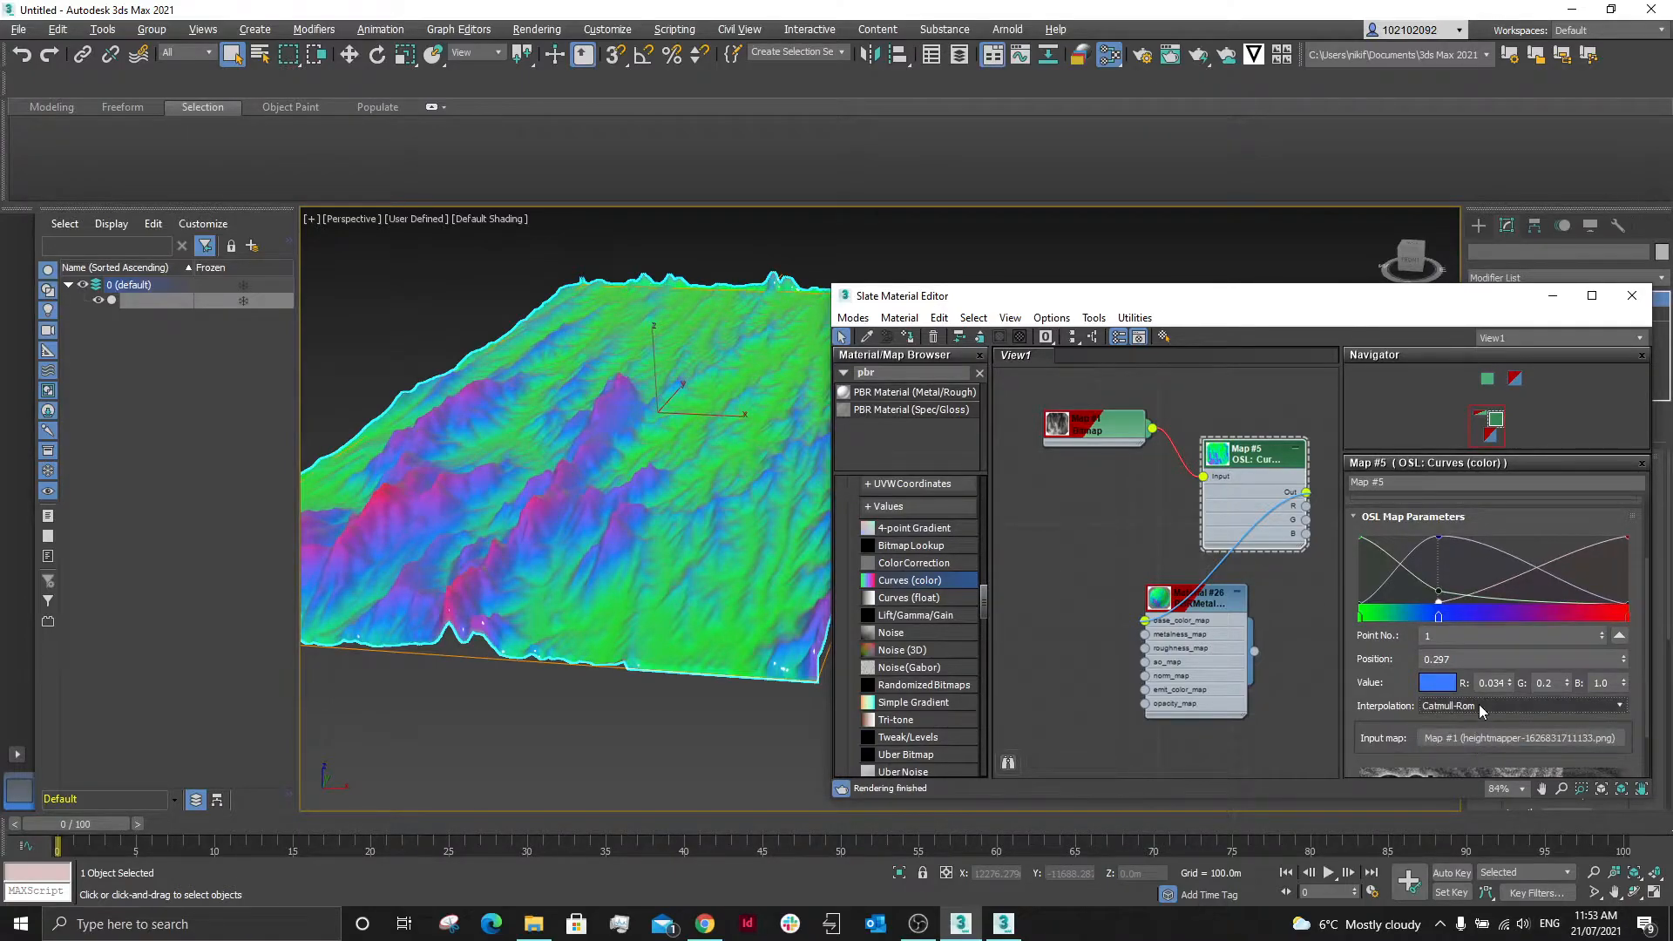
{"action": "left_click", "coordinate": [1478, 704]}
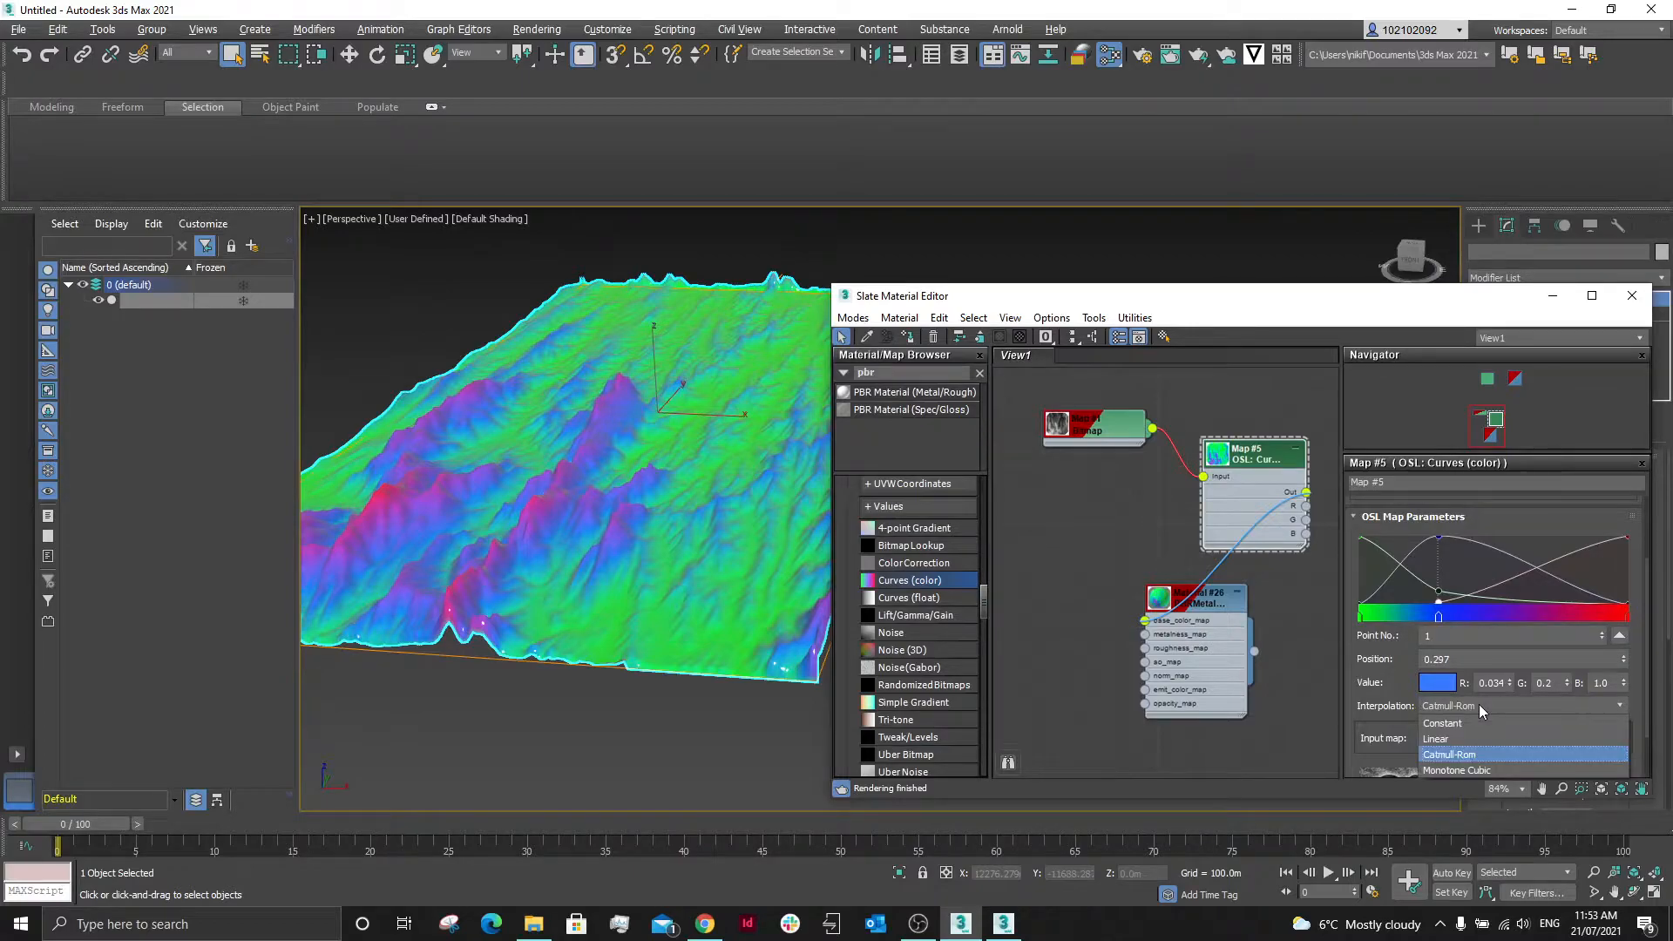
{"action": "left_click", "coordinate": [1479, 770]}
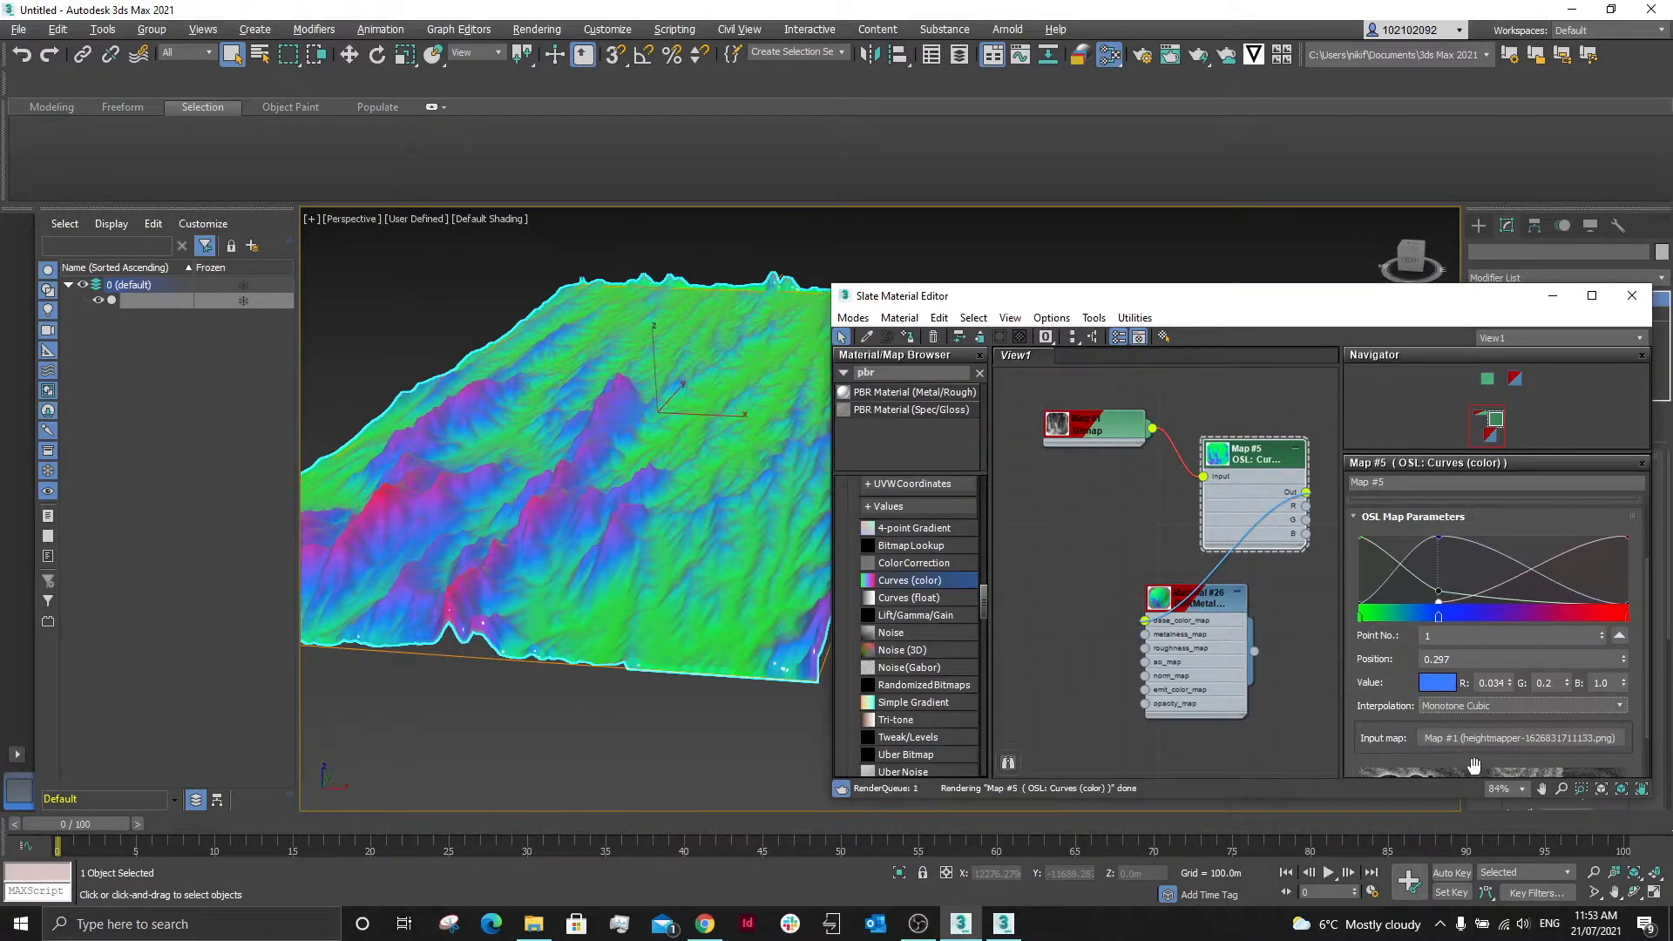
{"action": "left_click", "coordinate": [1493, 709]}
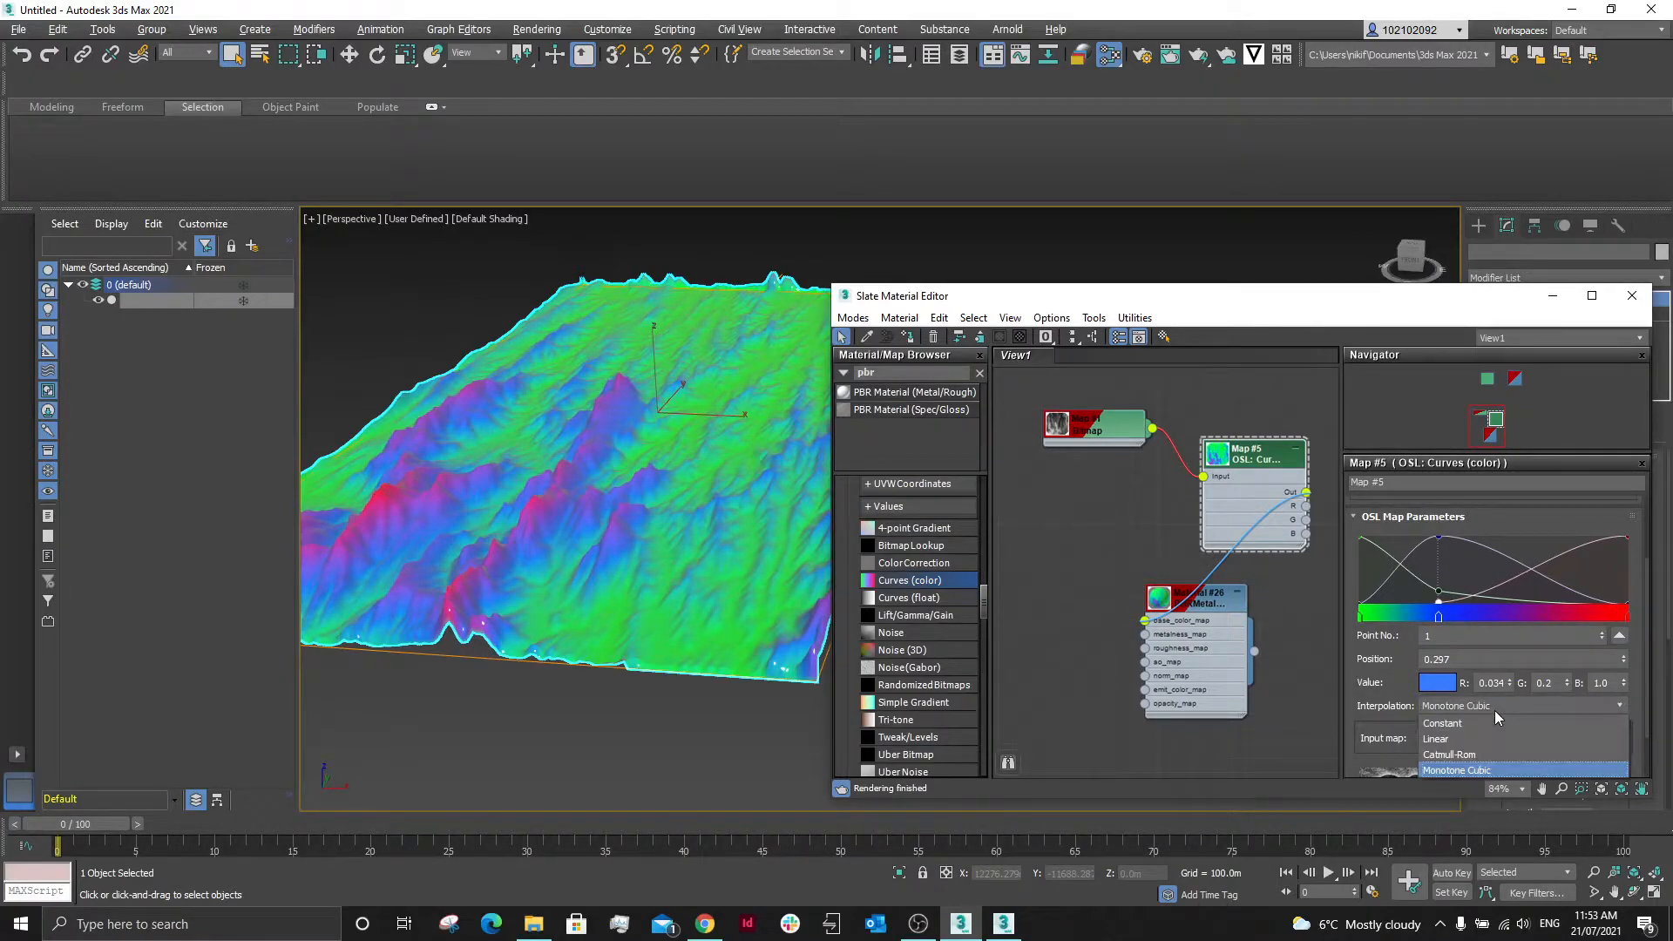
{"action": "left_click", "coordinate": [1461, 741]}
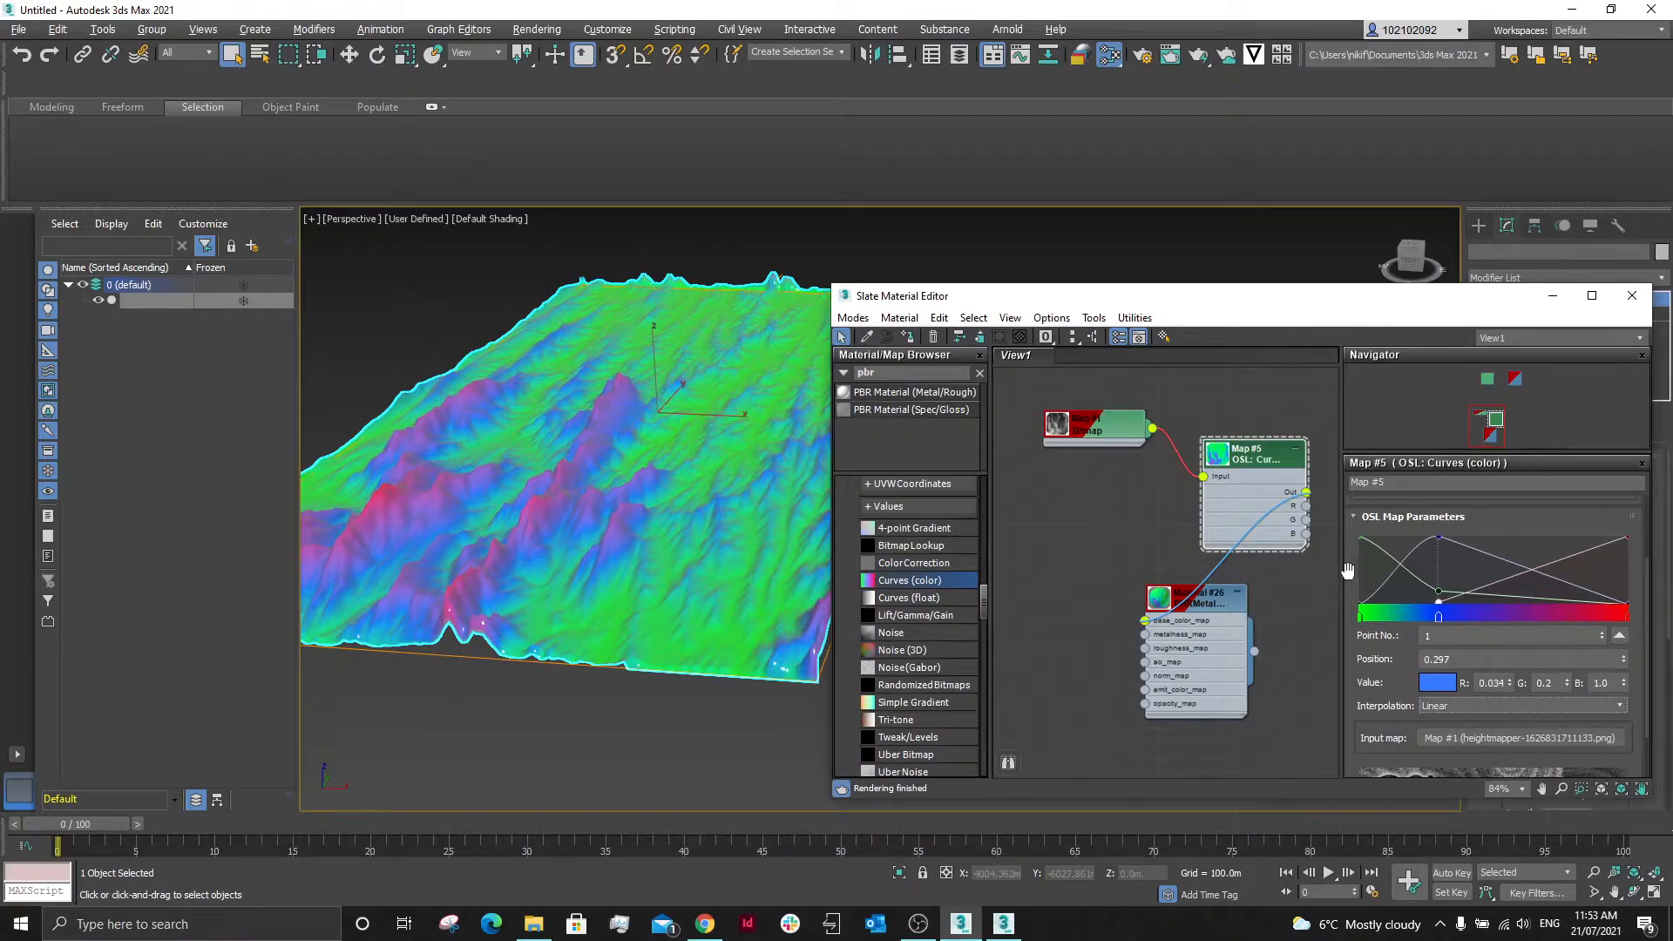
{"action": "scroll", "coordinate": [1347, 570], "scroll_direction": "down", "scroll_amount": 2}
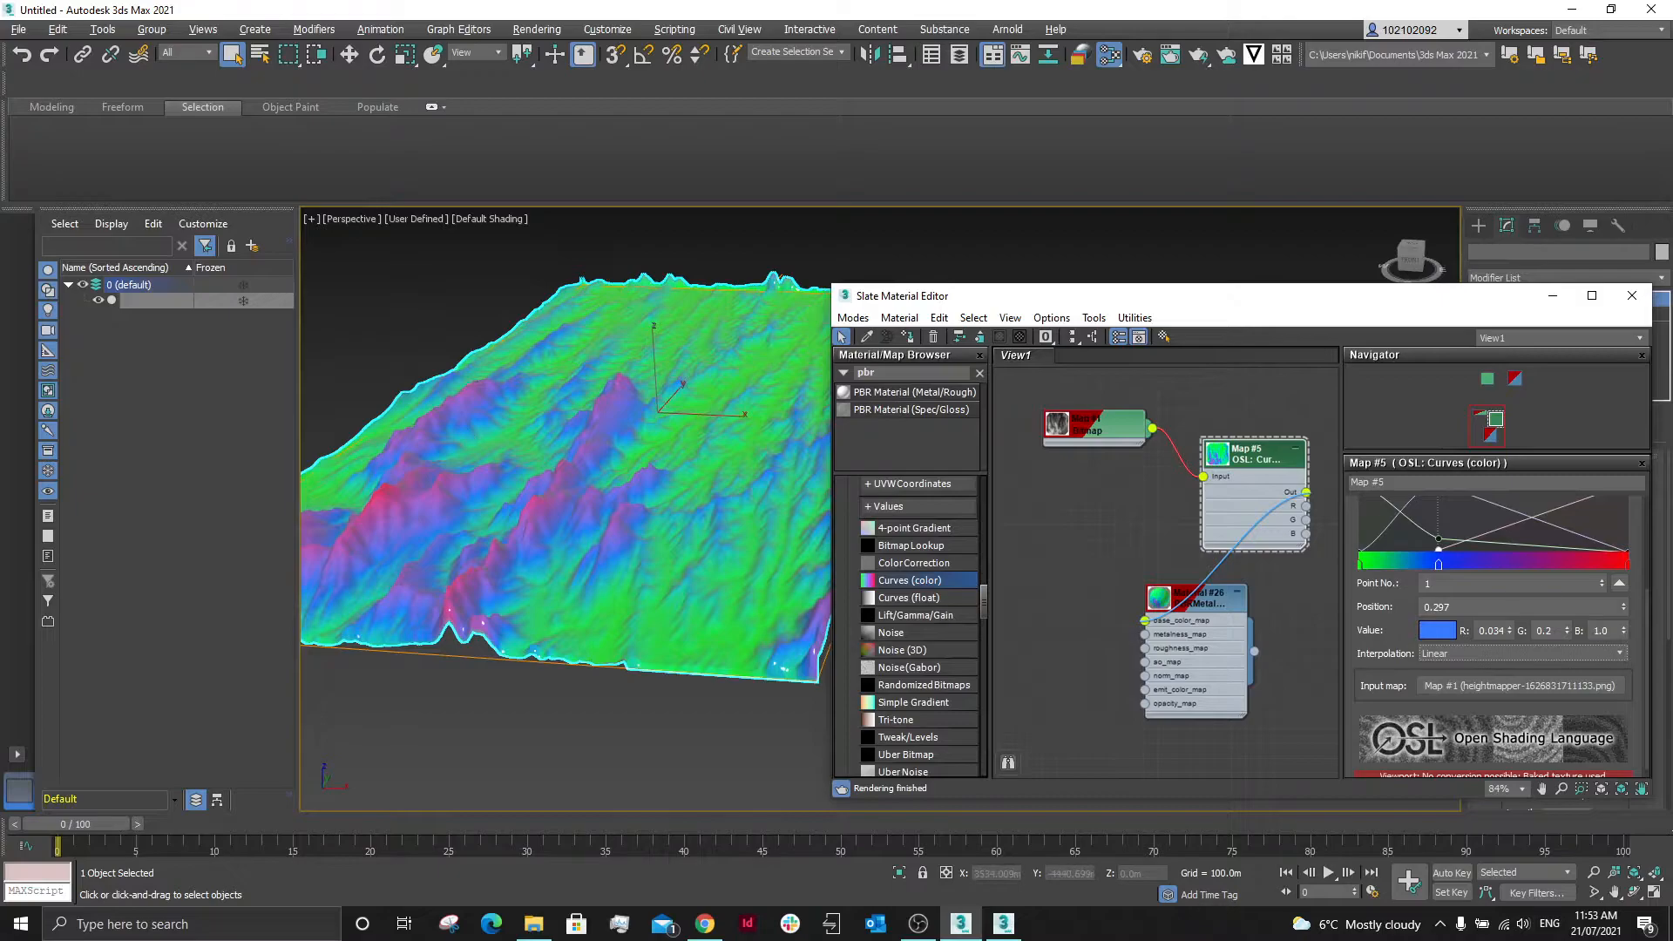
{"action": "left_click", "coordinate": [1622, 582]}
{"action": "left_click", "coordinate": [1364, 570]}
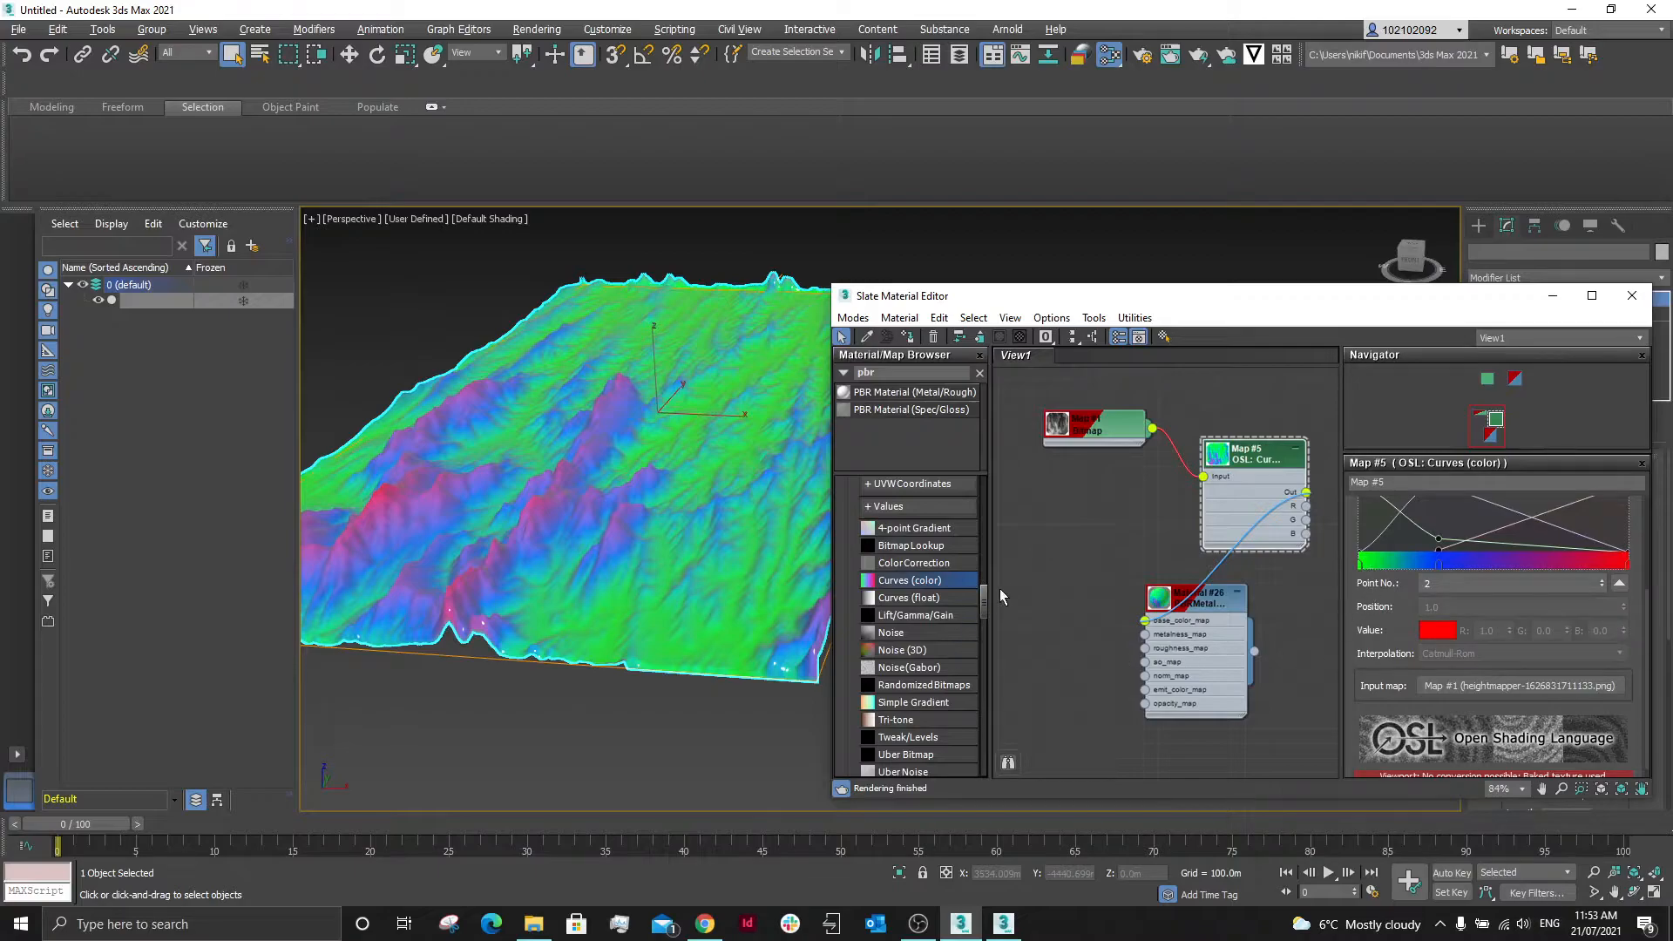
{"action": "left_click", "coordinate": [1179, 531]}
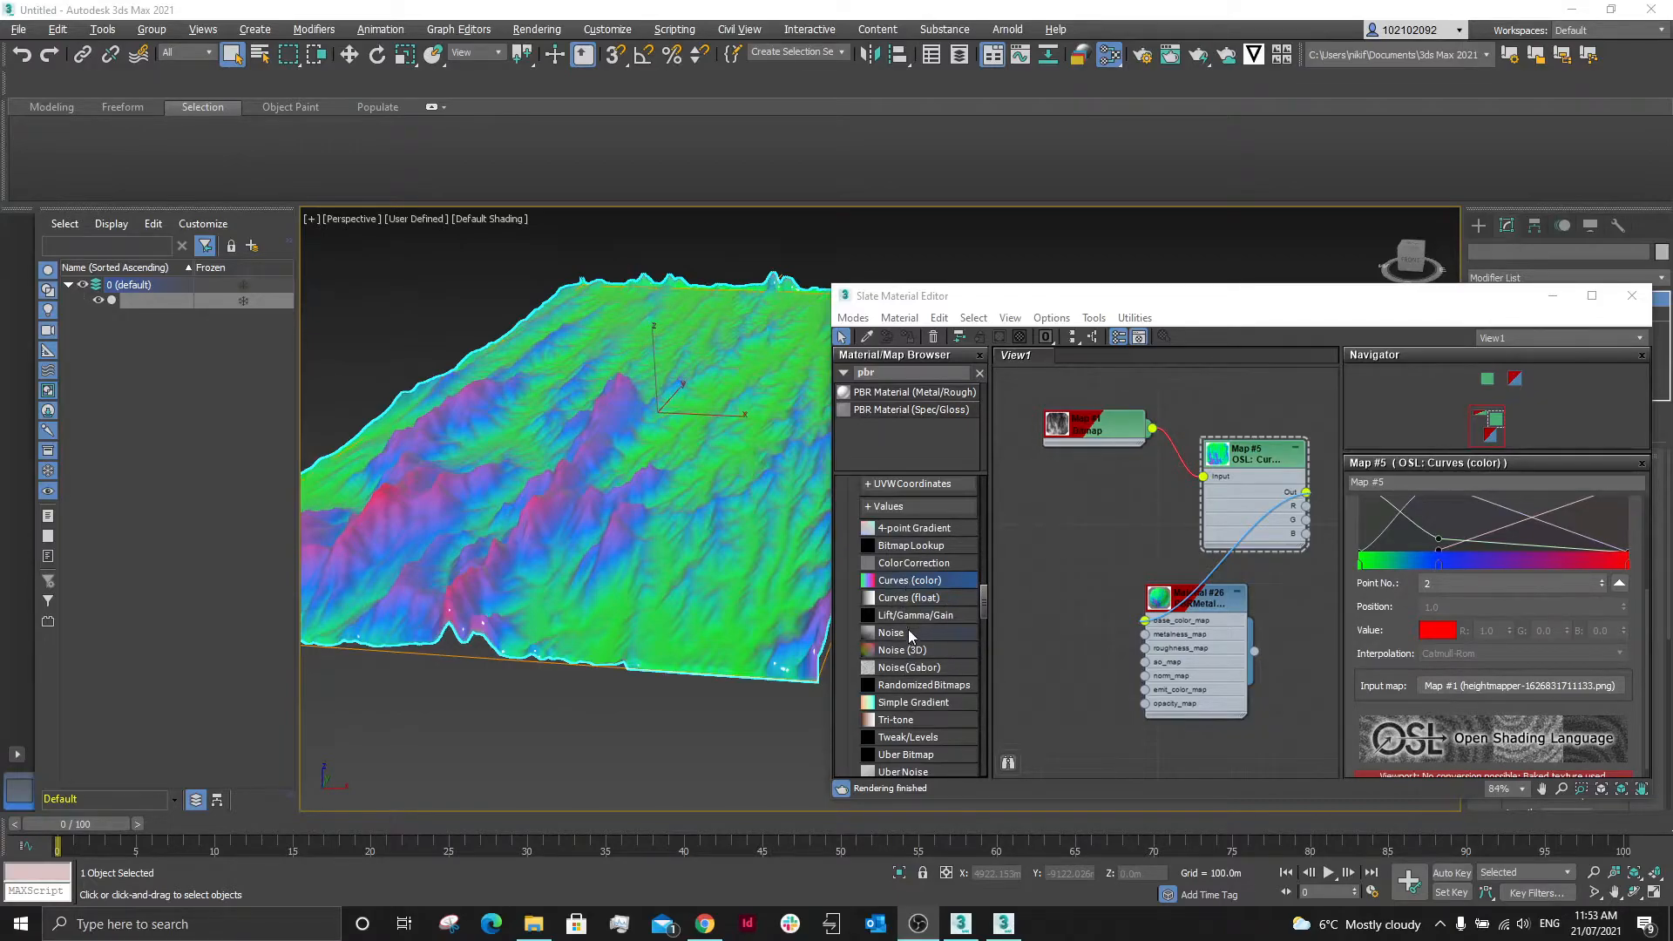
Add an OSL Curves (float) map and wire the heightmap bitmap through it into the PBR material's base colour.
{"action": "left_click", "coordinate": [910, 596]}
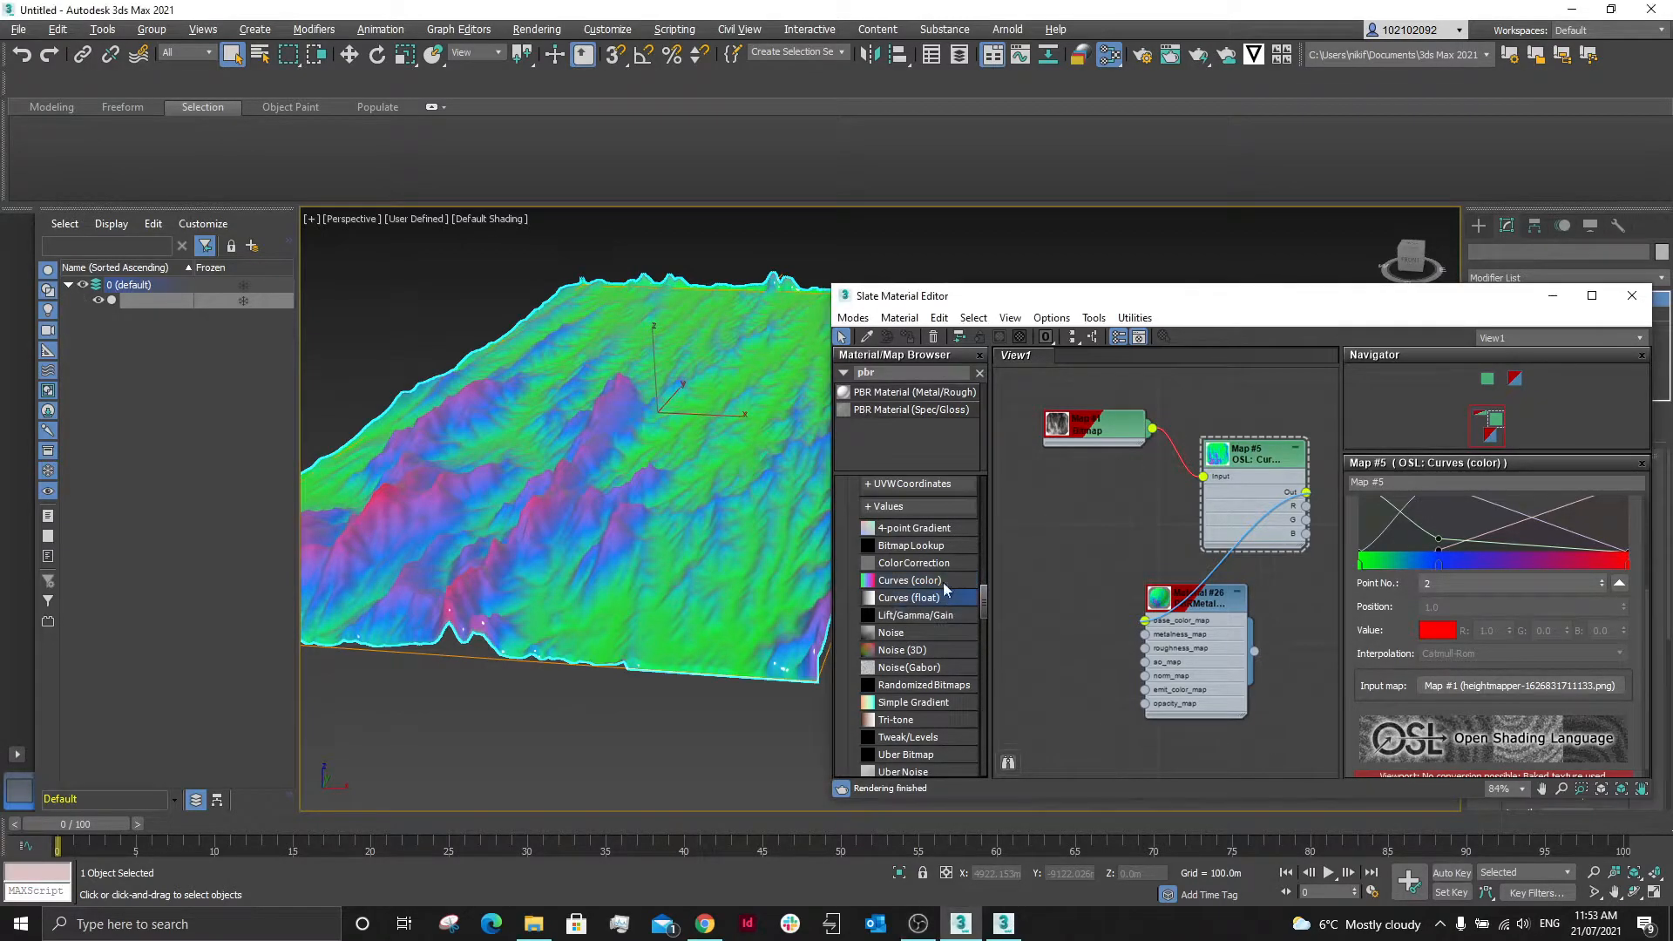
{"action": "left_click_drag", "start_coordinate": [1090, 515], "coordinate": [1043, 532]}
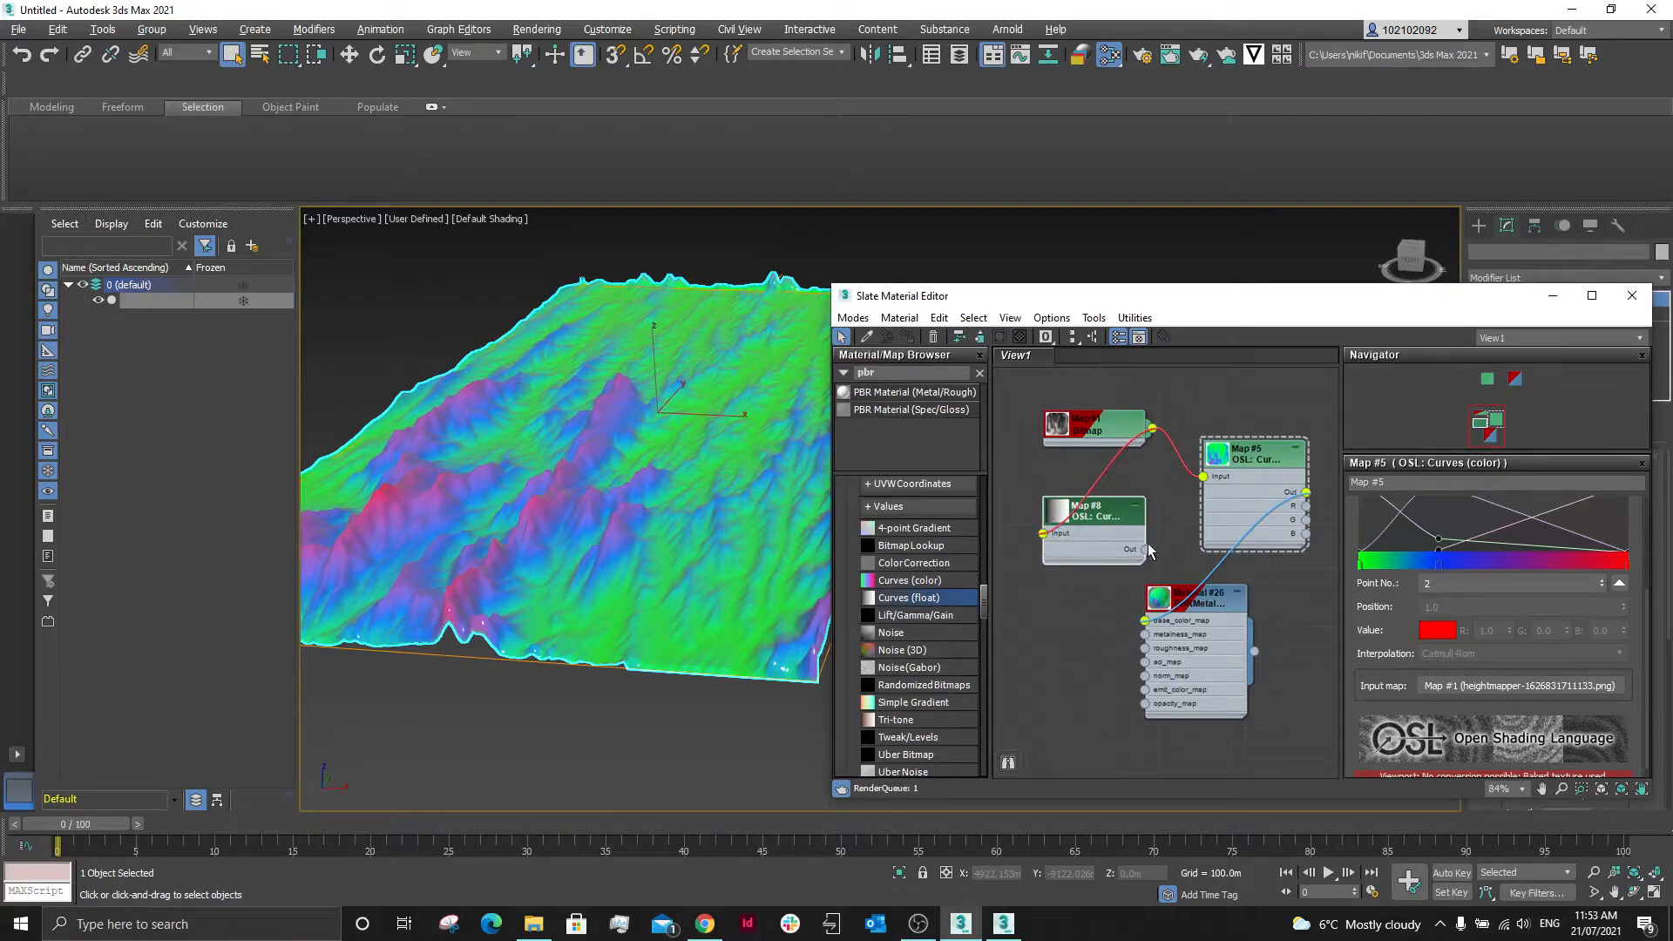
{"action": "left_click_drag", "start_coordinate": [1144, 550], "coordinate": [1143, 621]}
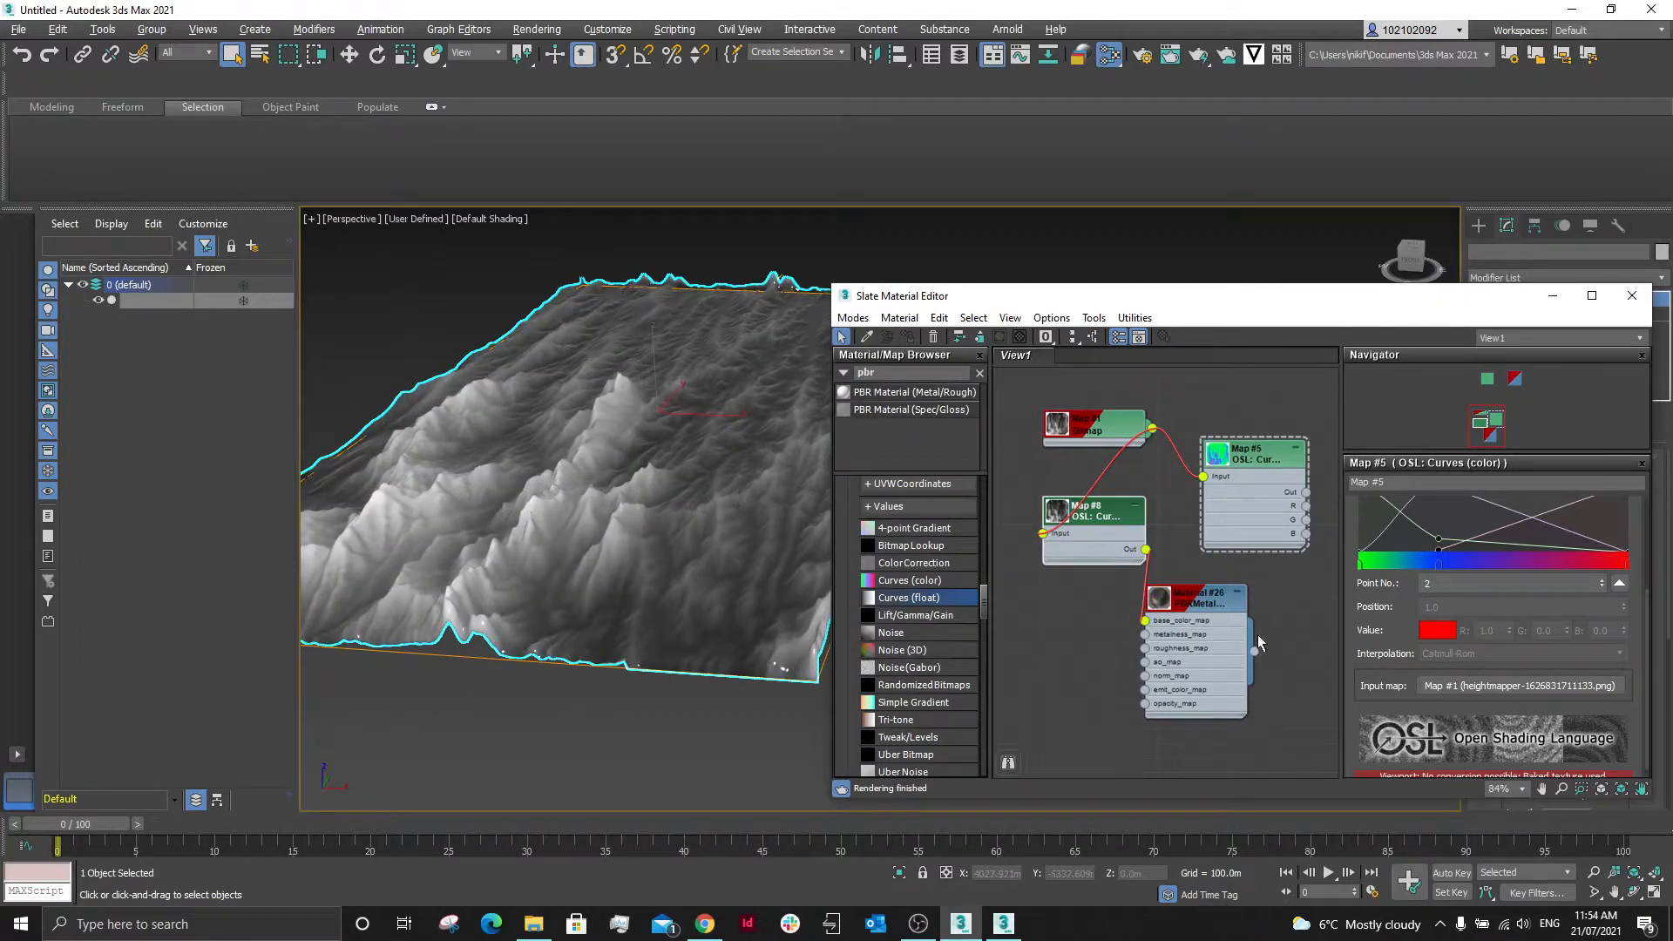
Open the Curves (float) map's parameters and set the interpolation of its first curve point to Linear.
{"action": "left_click", "coordinate": [1120, 523]}
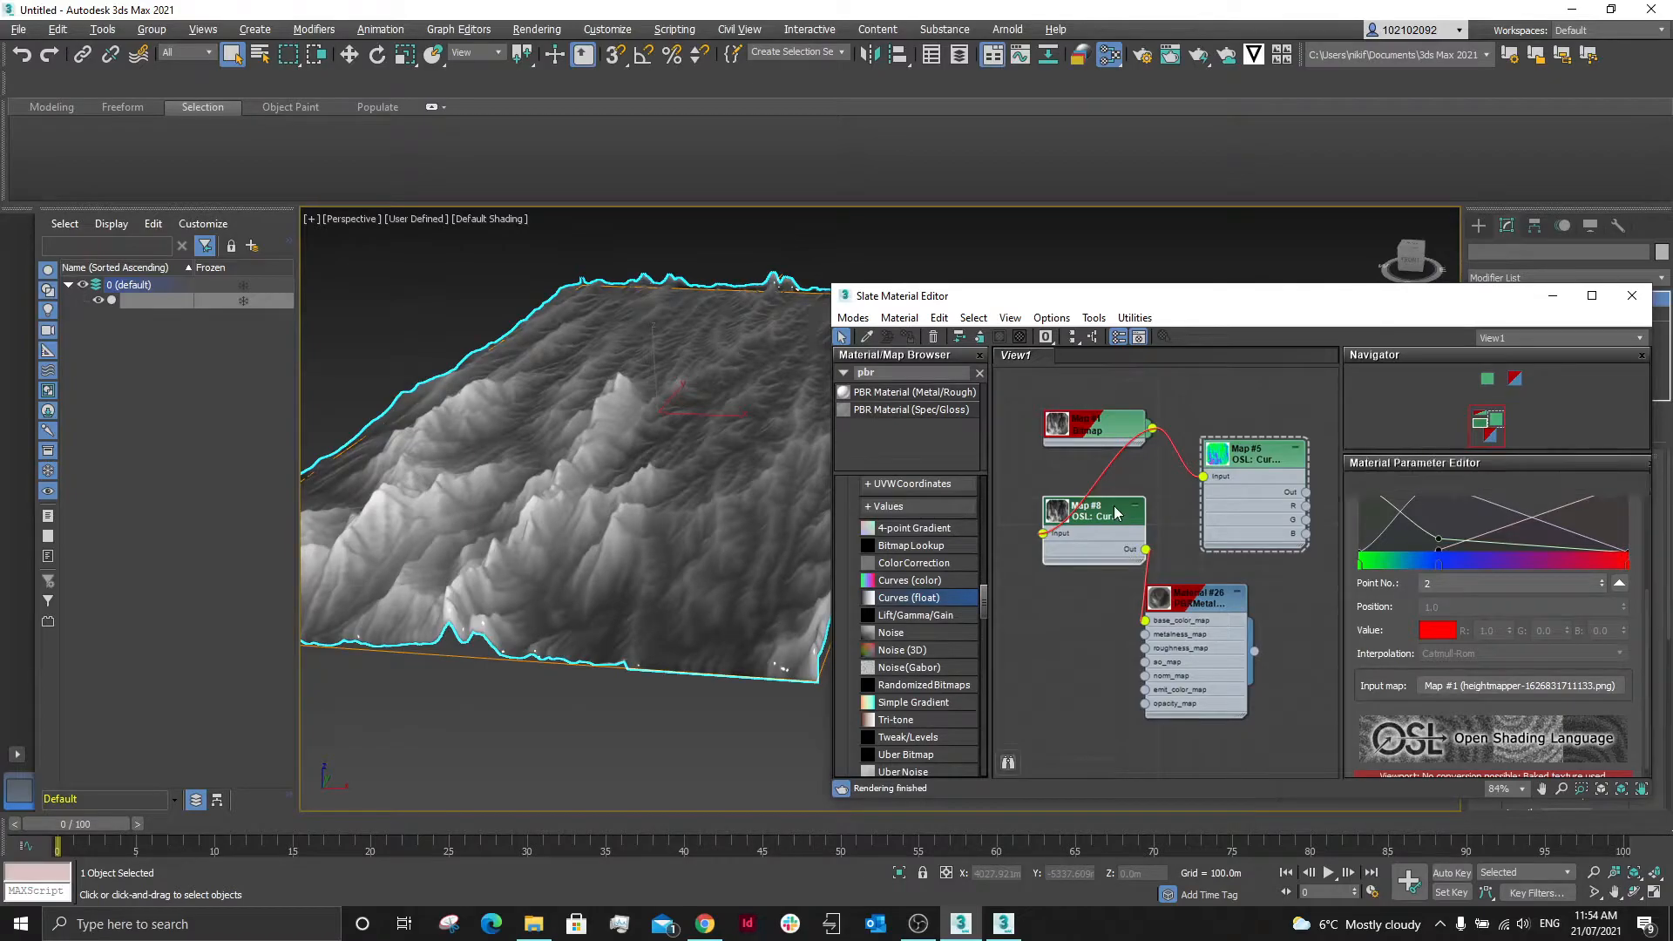
{"action": "scroll", "coordinate": [1402, 708], "scroll_direction": "down", "scroll_amount": 2}
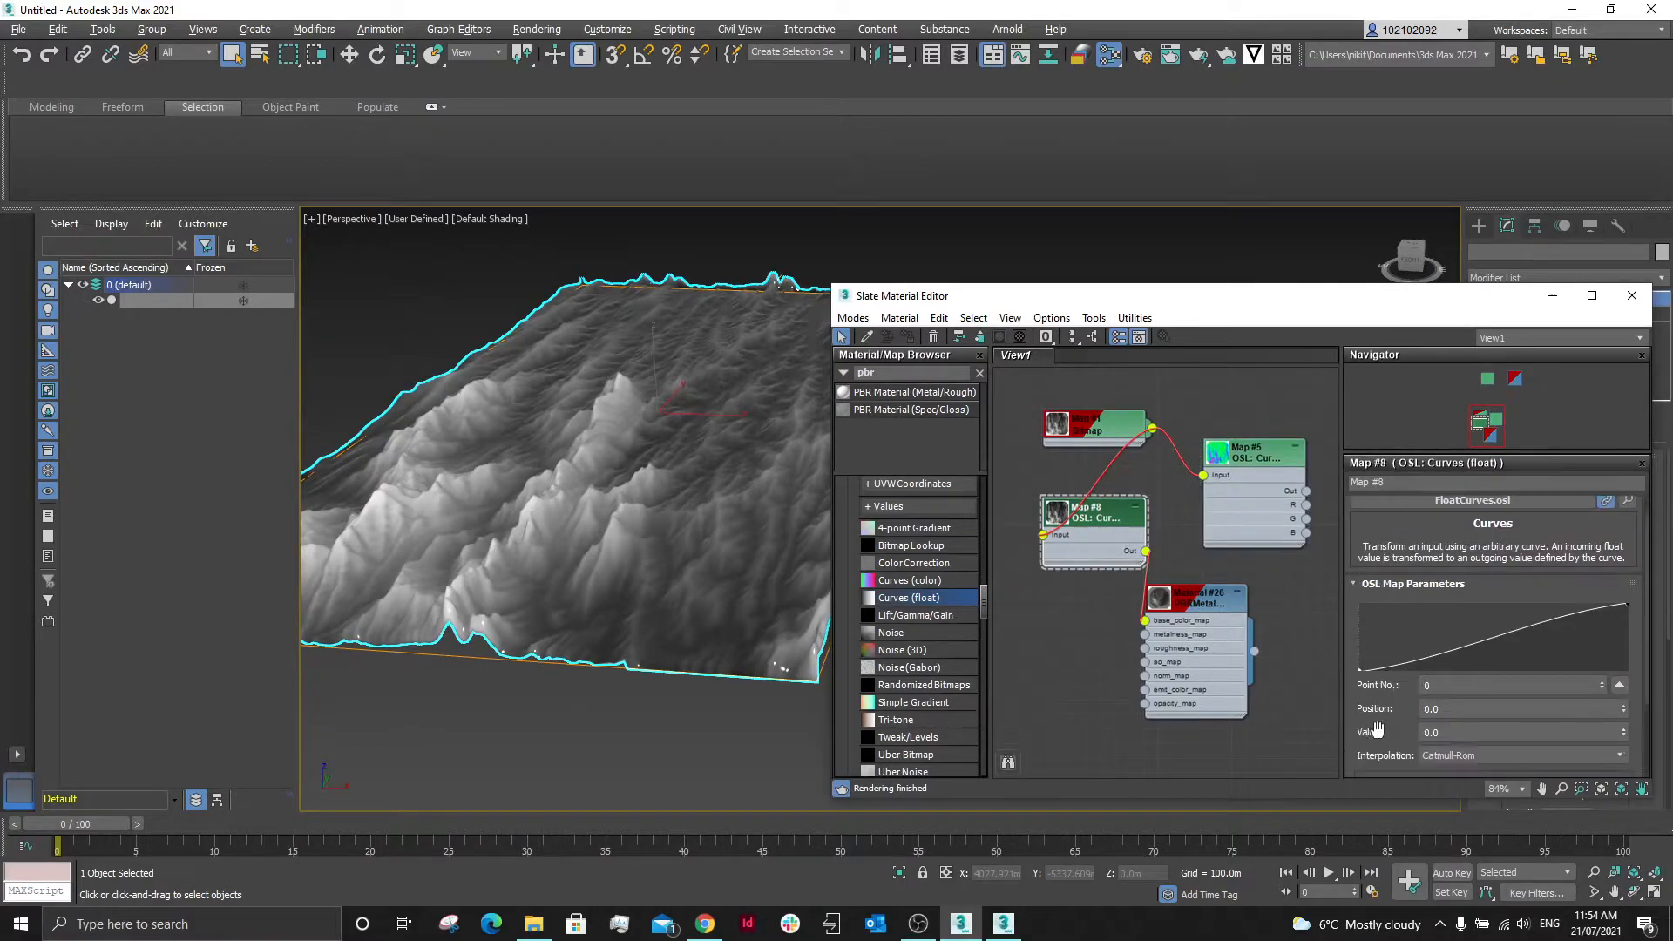
{"action": "left_click", "coordinate": [1438, 731]}
{"action": "left_click", "coordinate": [1444, 761]}
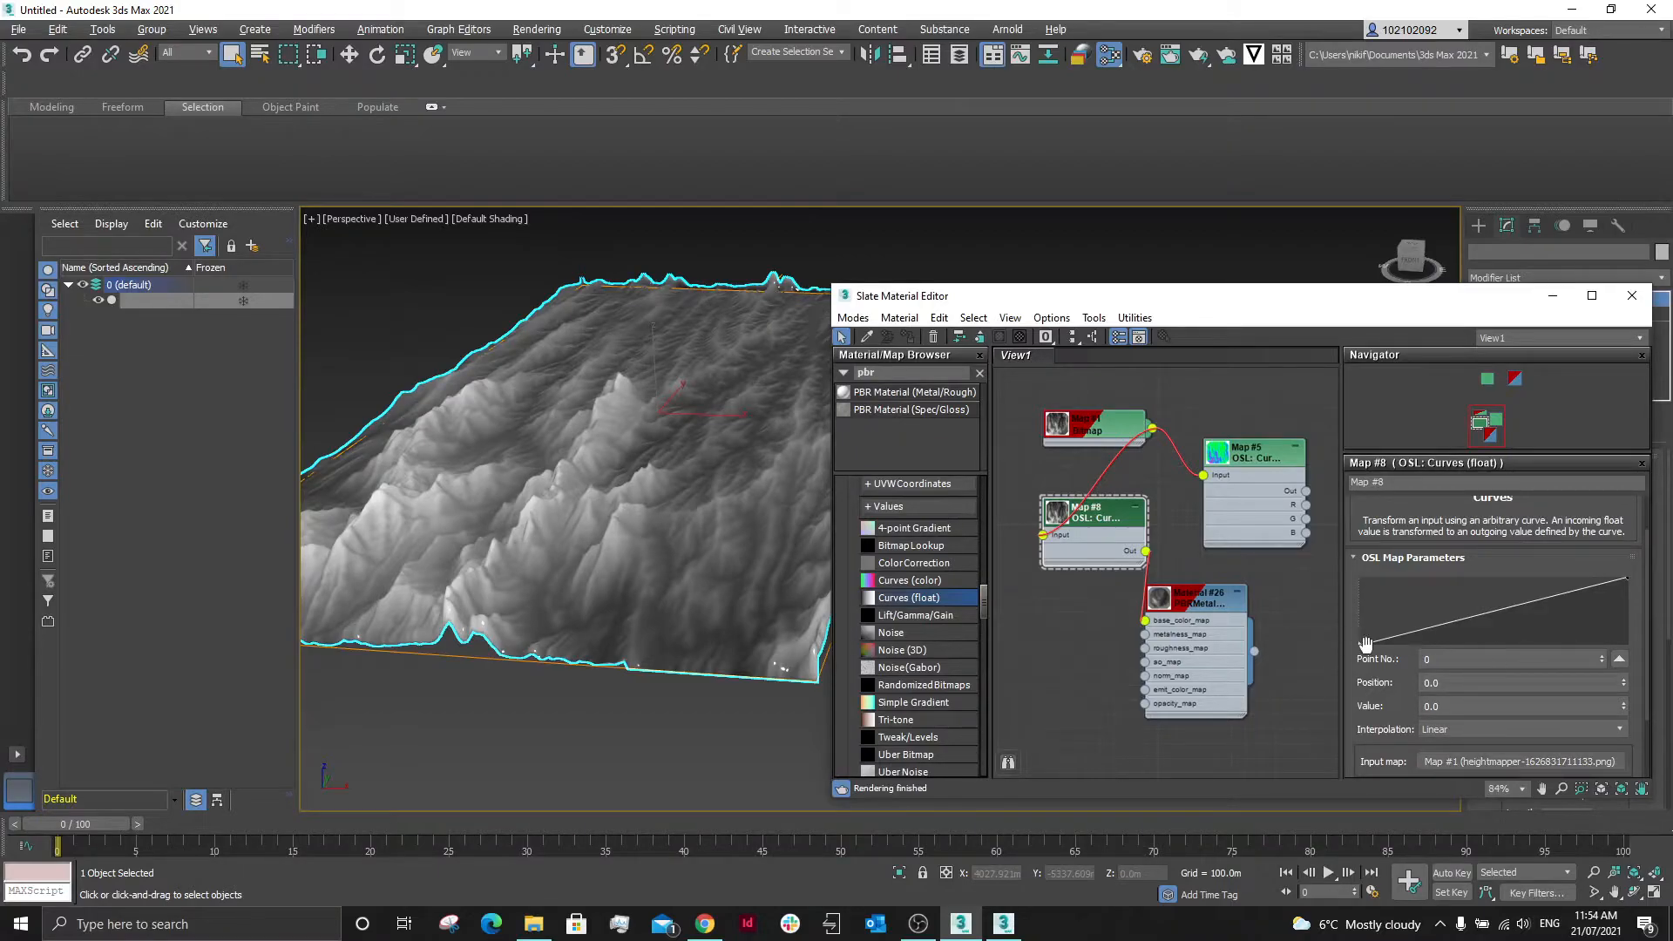
Try an inverted float curve with the start point's value at 1.0 and the end point's at about 0.013.
{"action": "left_click_drag", "start_coordinate": [1361, 644], "coordinate": [1361, 576]}
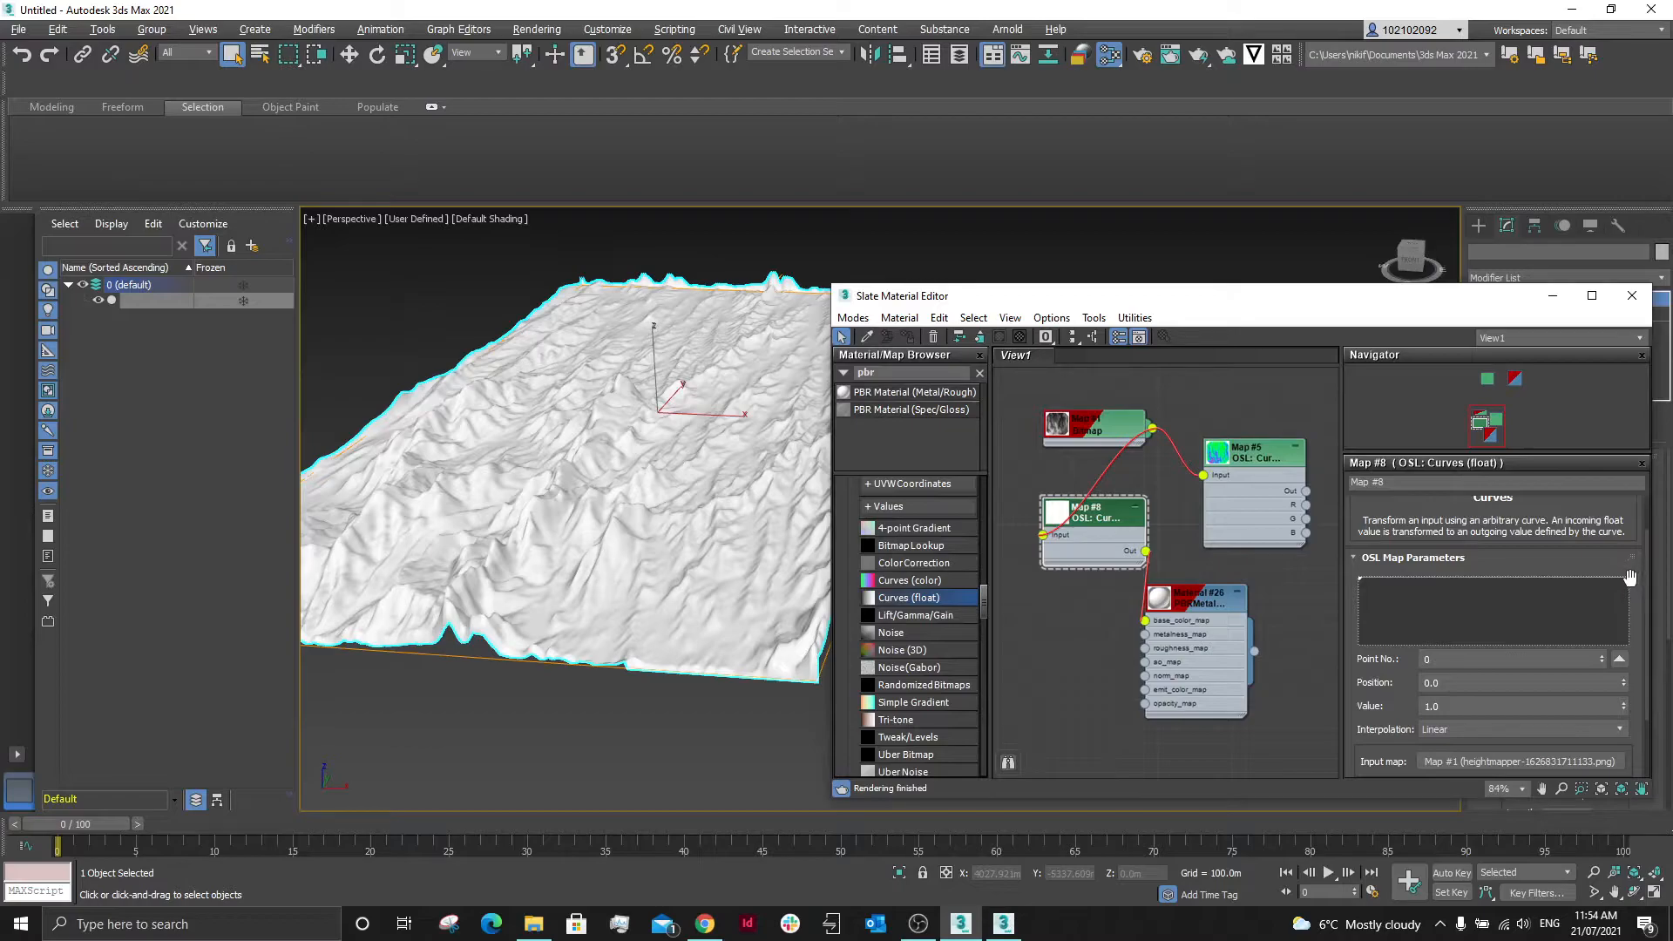
{"action": "left_click_drag", "start_coordinate": [1628, 577], "coordinate": [1625, 644]}
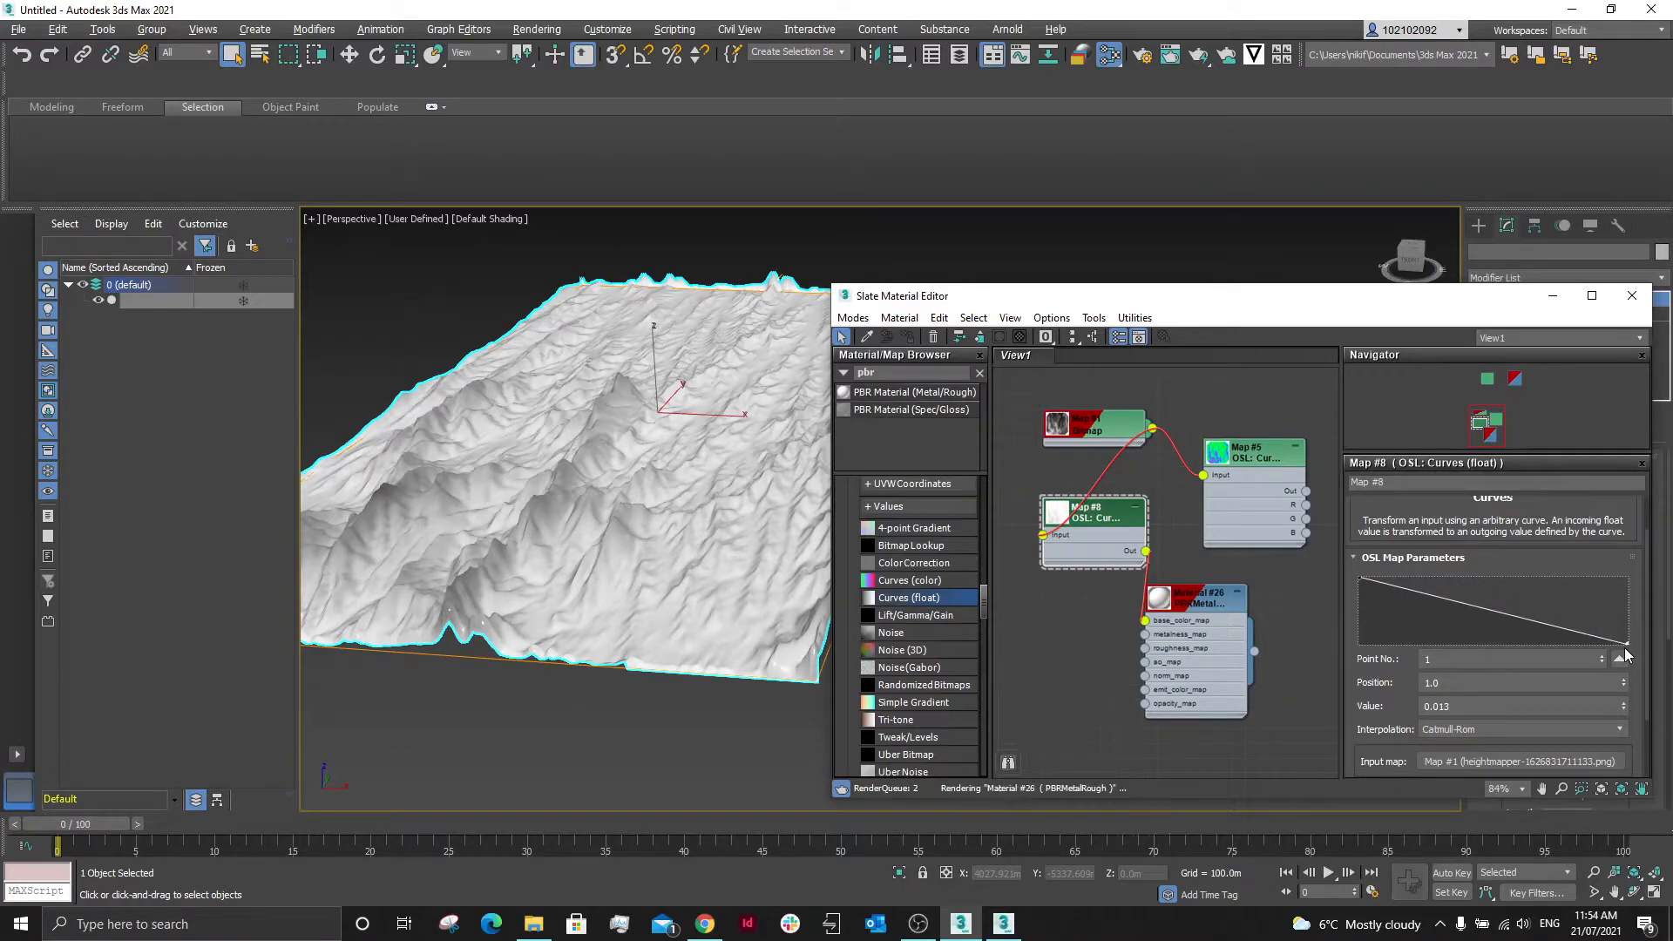
{"action": "left_click", "coordinate": [1625, 646]}
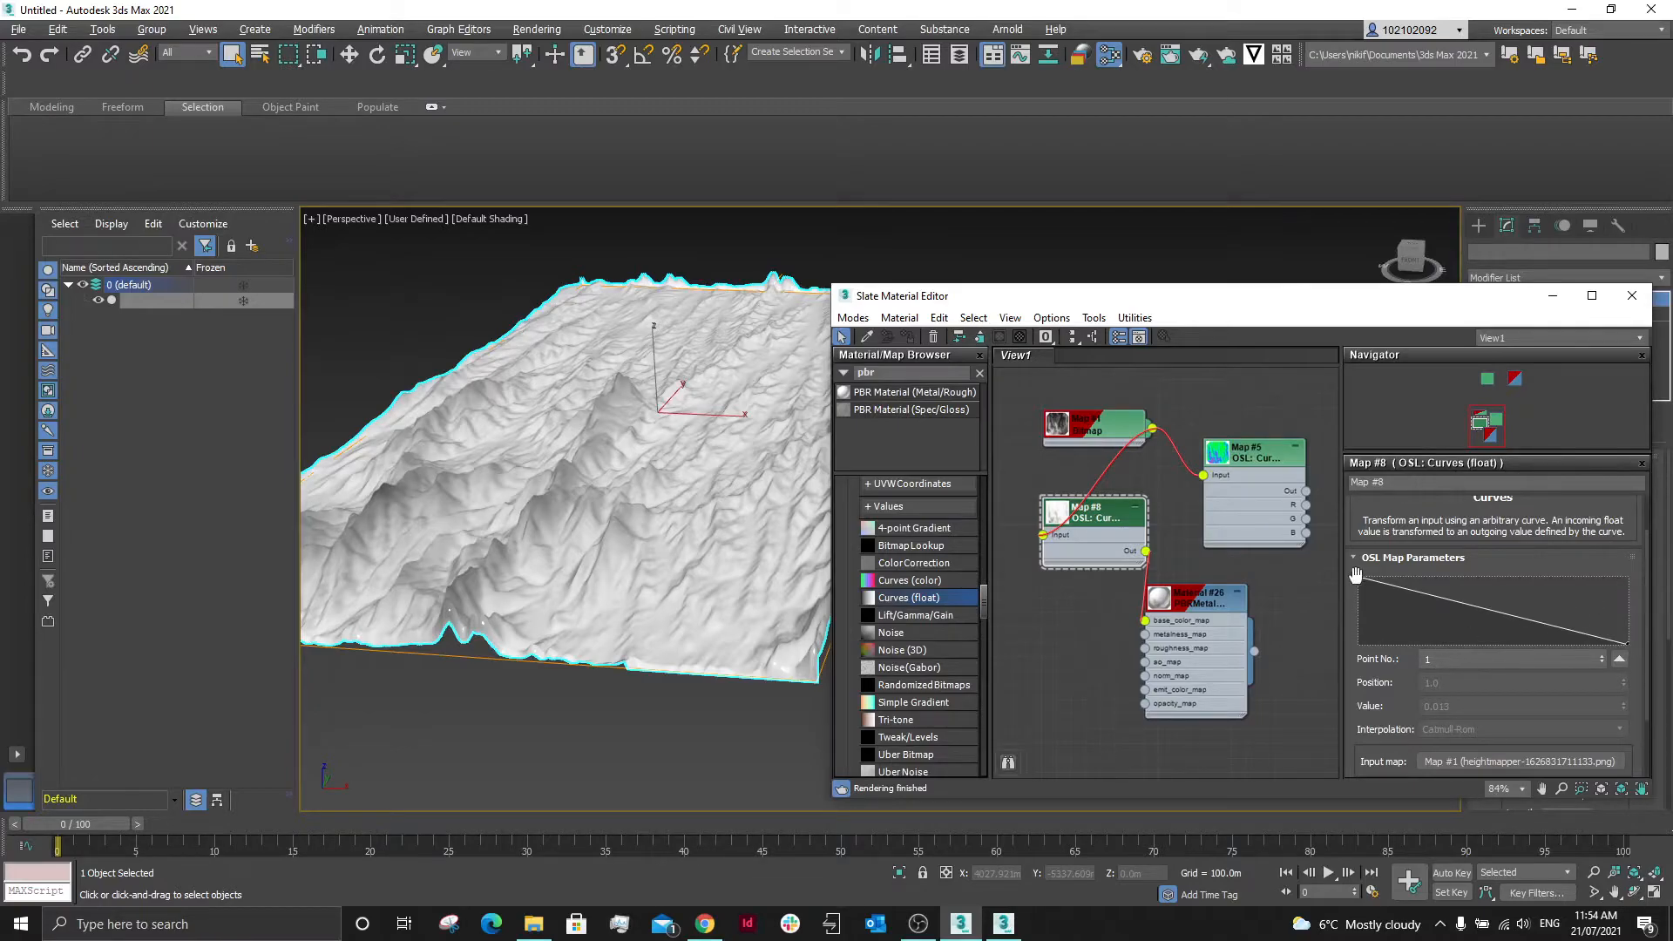
Lower the float curve's start point to a value of 0.013 and raise its end point to 0.532.
{"action": "left_click_drag", "start_coordinate": [1355, 577], "coordinate": [1357, 644]}
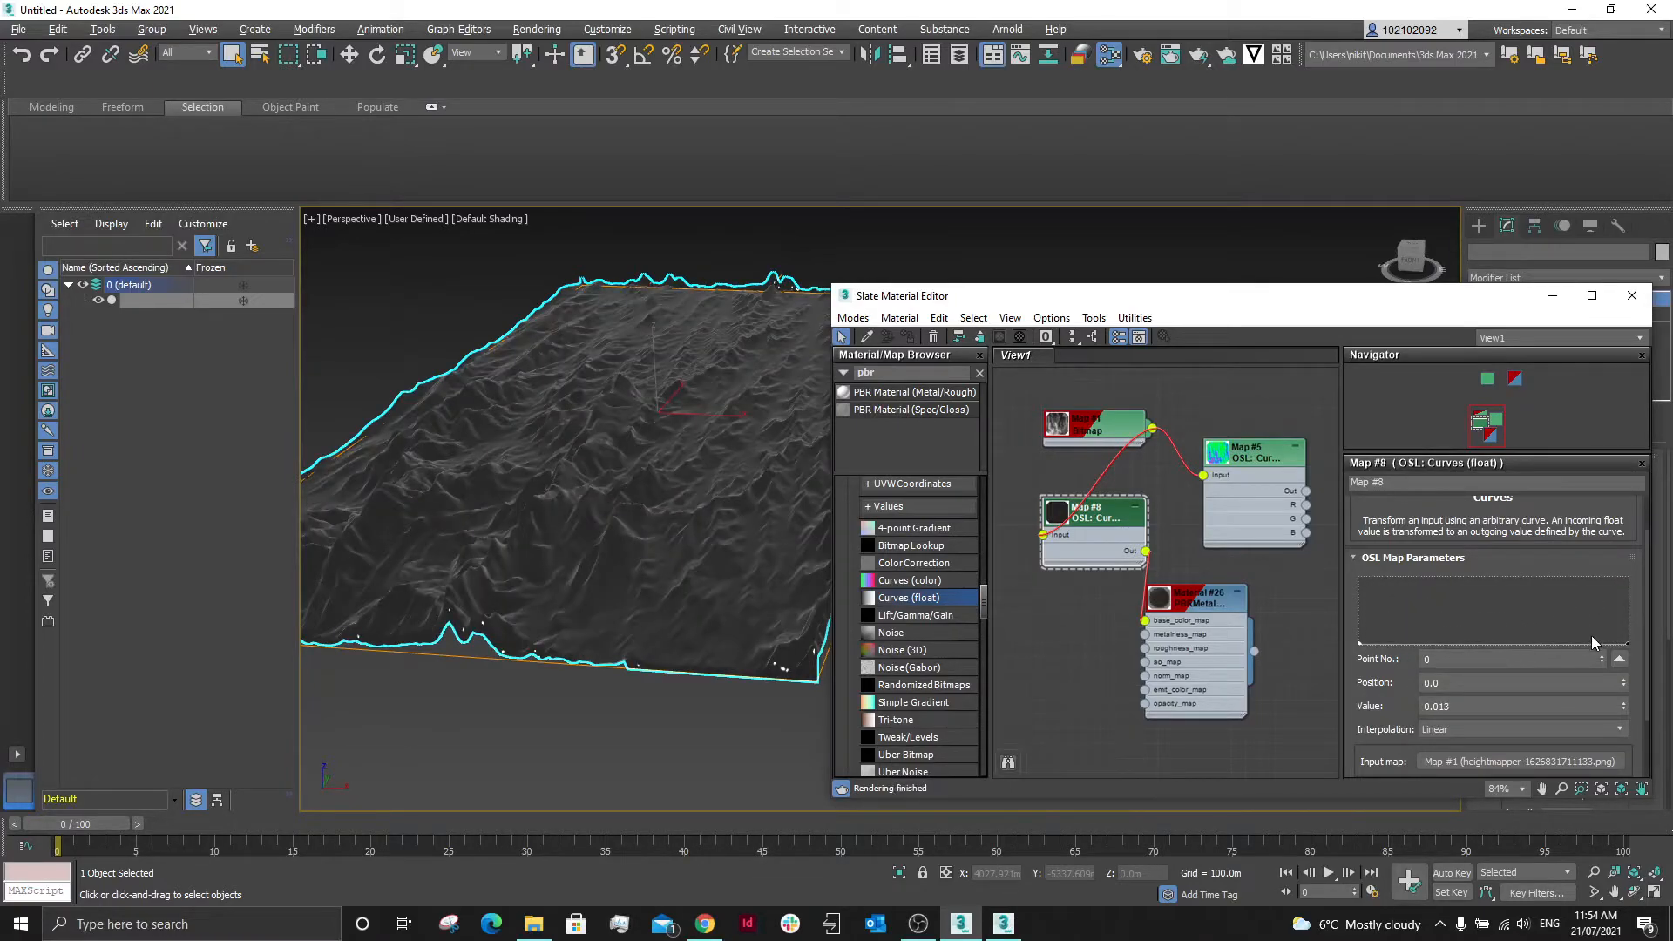
{"action": "left_click", "coordinate": [1624, 642]}
{"action": "left_click_drag", "start_coordinate": [1627, 645], "coordinate": [1628, 615]}
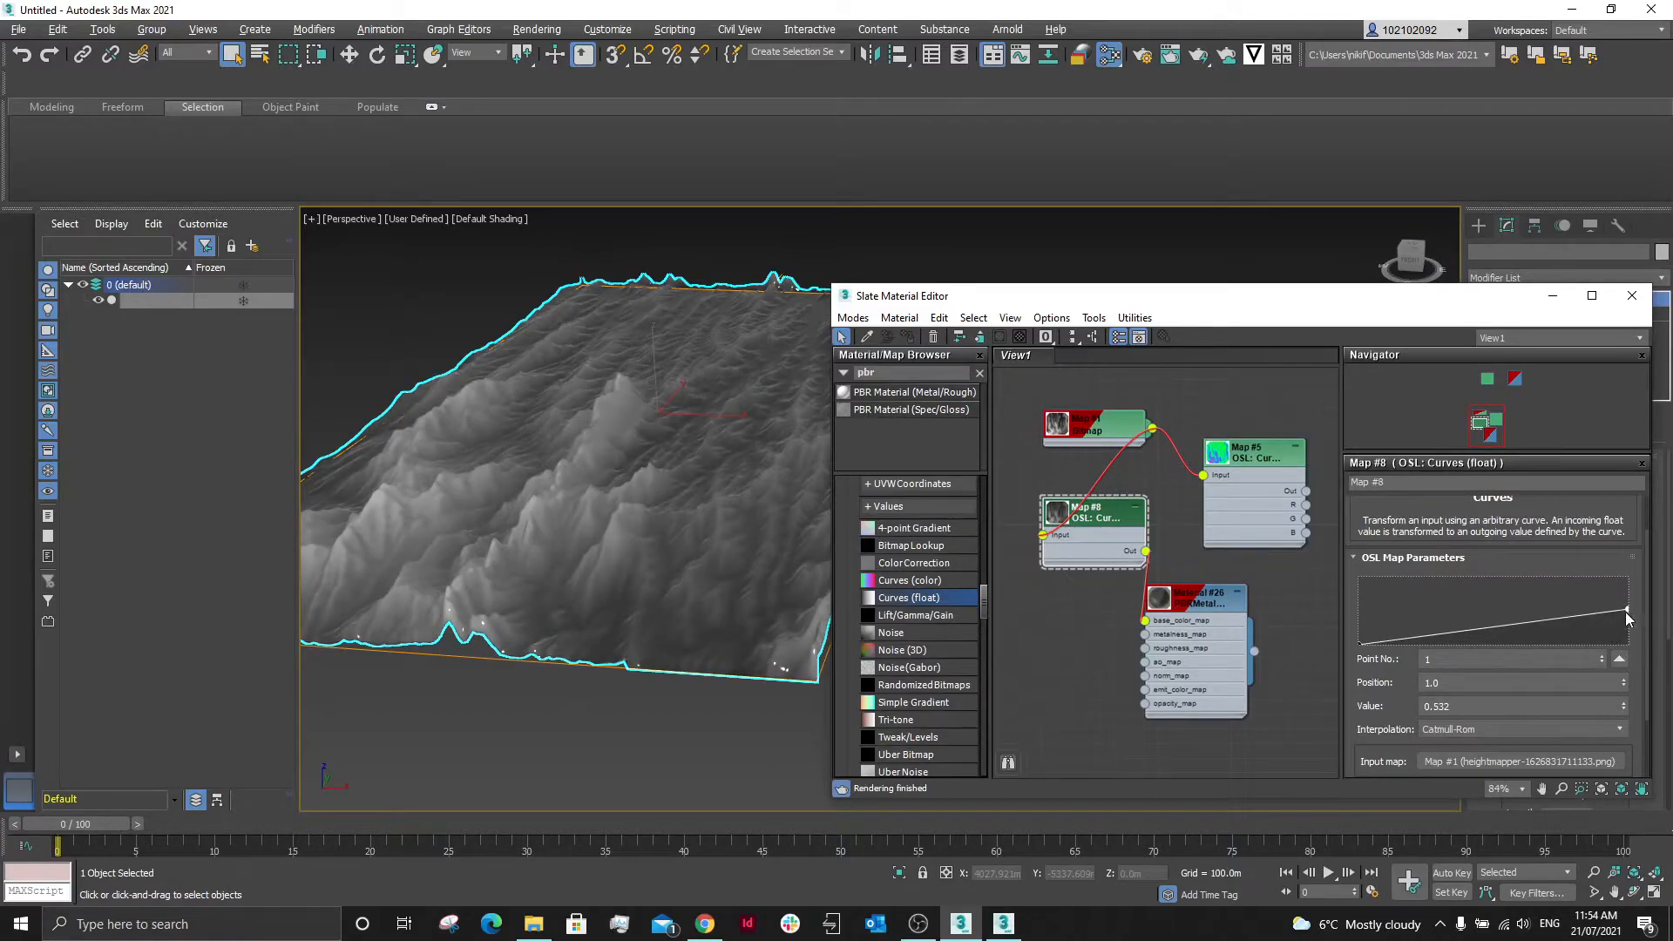
Set the end point's interpolation to Linear, place a curve point at position 0.968 with value 0.917, and inspect the terrain.
{"action": "left_click", "coordinate": [1451, 729]}
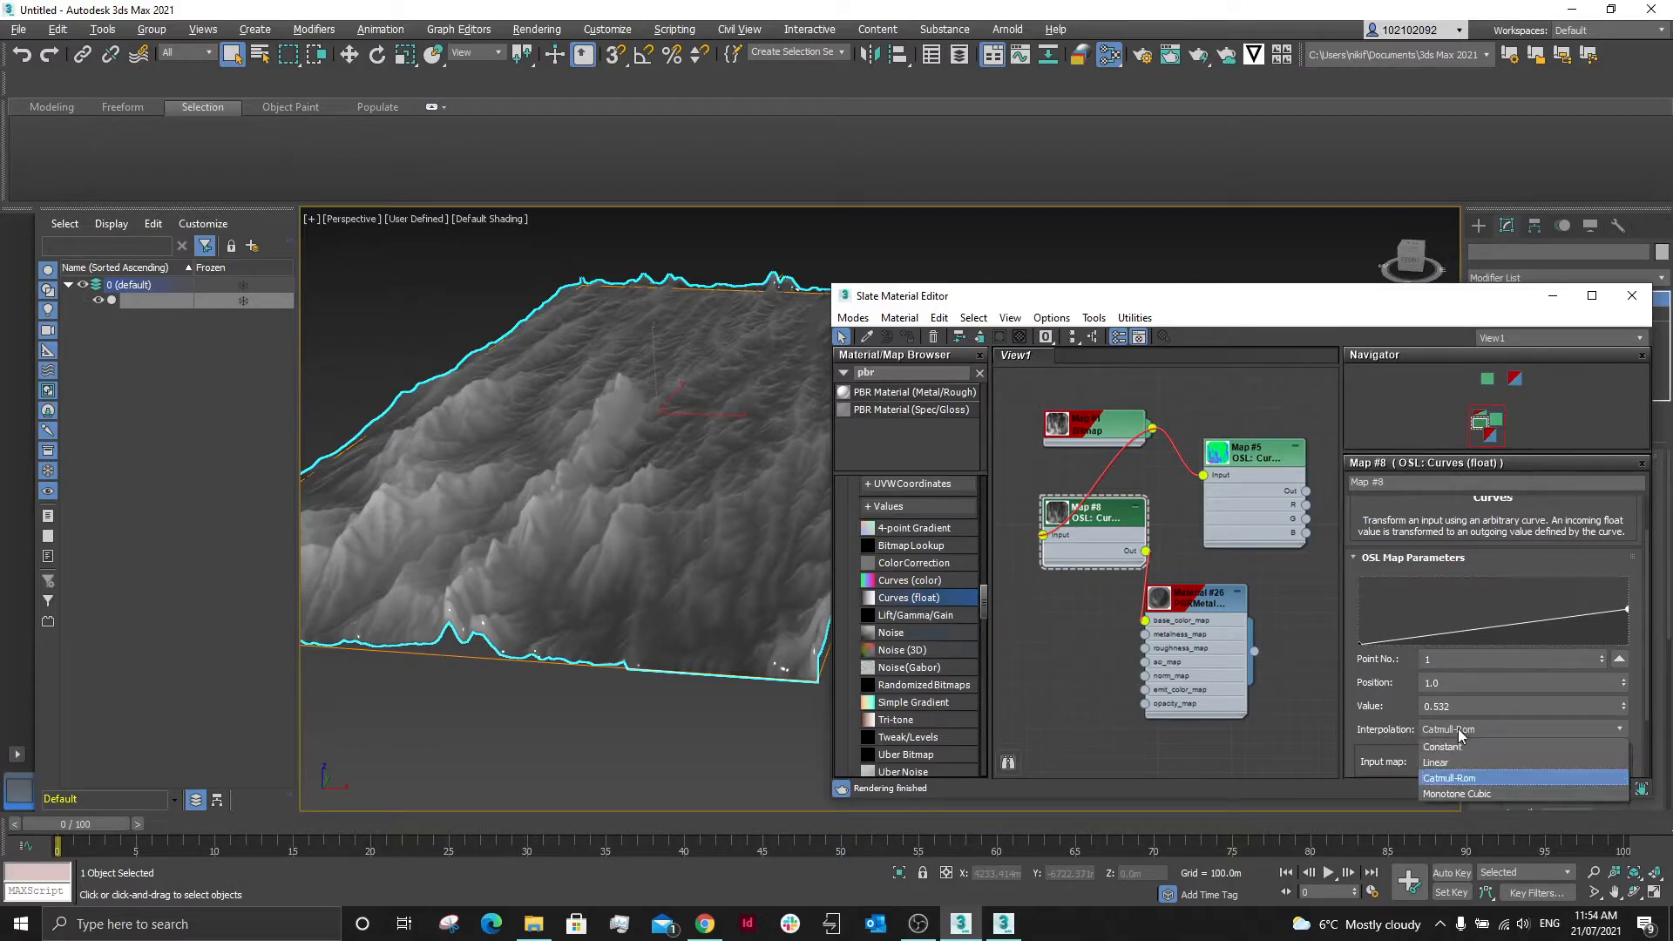
{"action": "left_click", "coordinate": [1450, 770]}
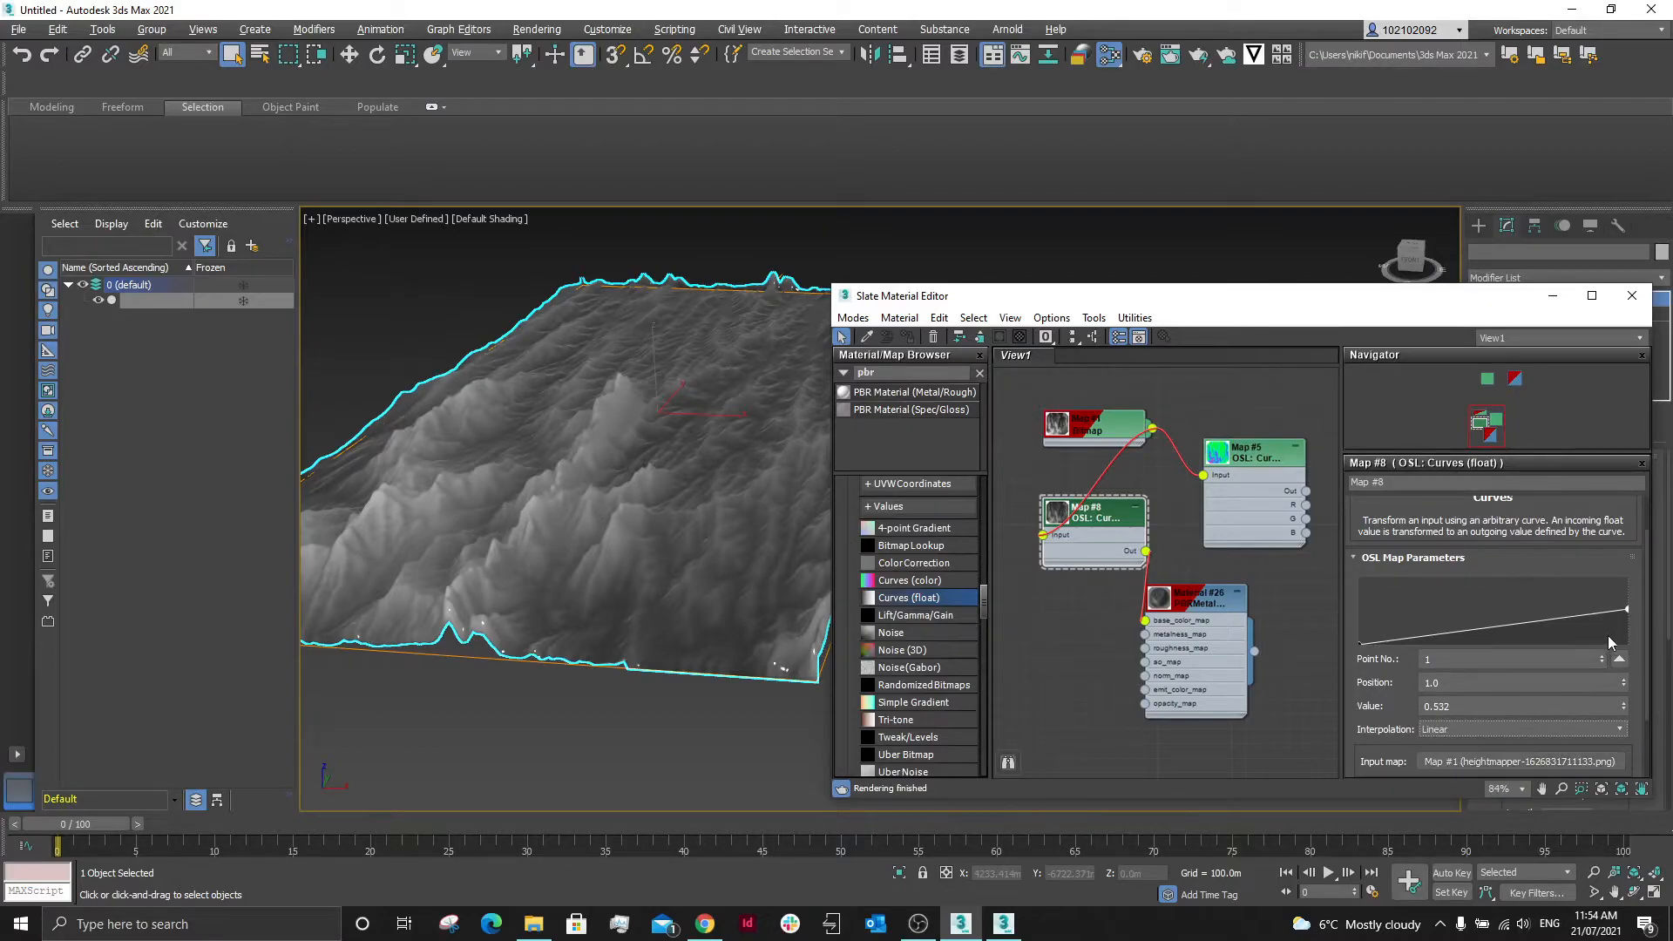
{"action": "left_click_drag", "start_coordinate": [1625, 610], "coordinate": [1619, 583]}
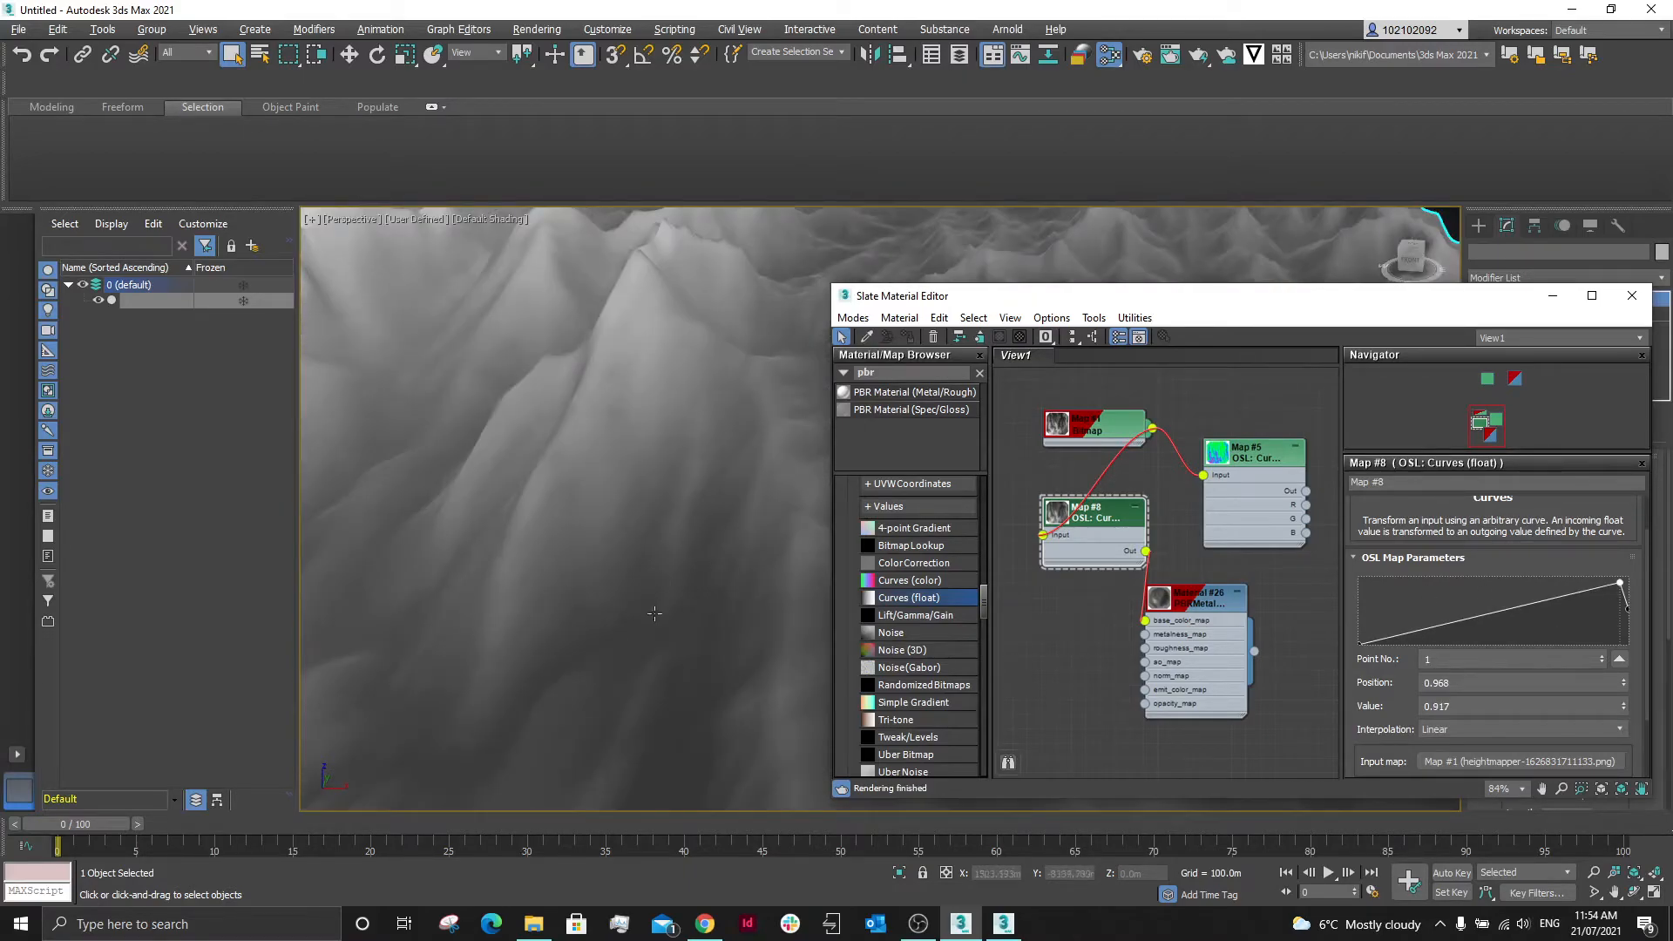
{"action": "middle_click_drag", "start_coordinate": [650, 559], "coordinate": [617, 487], "text": "alt"}
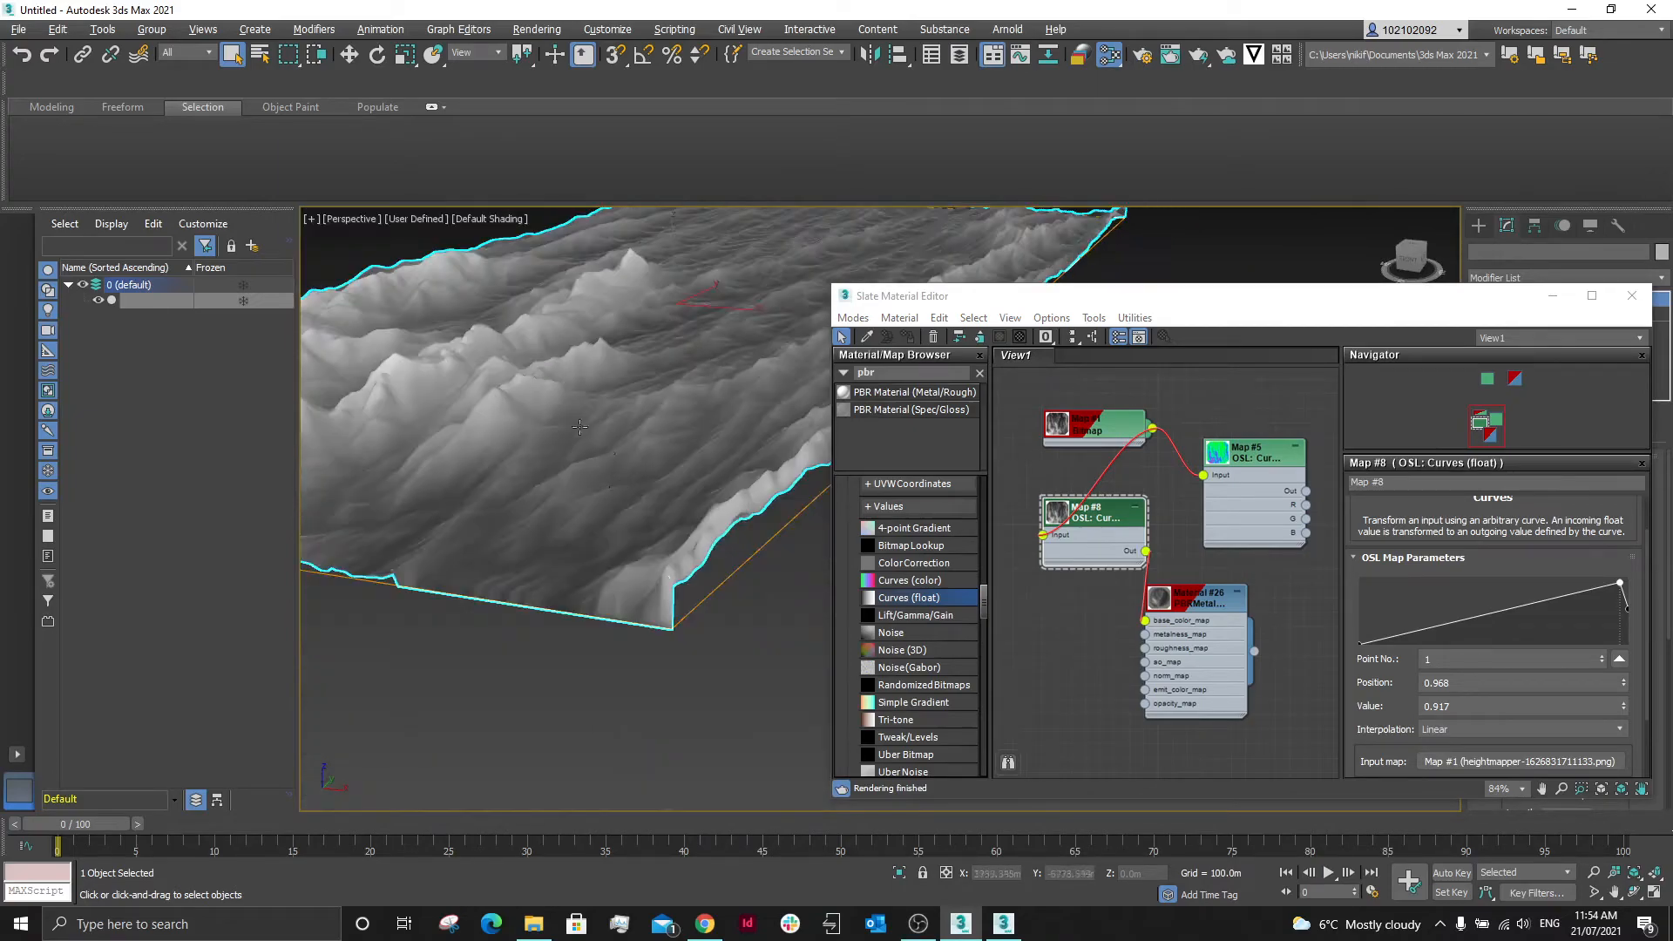
{"action": "middle_click_drag", "start_coordinate": [570, 399], "coordinate": [632, 414], "text": "alt"}
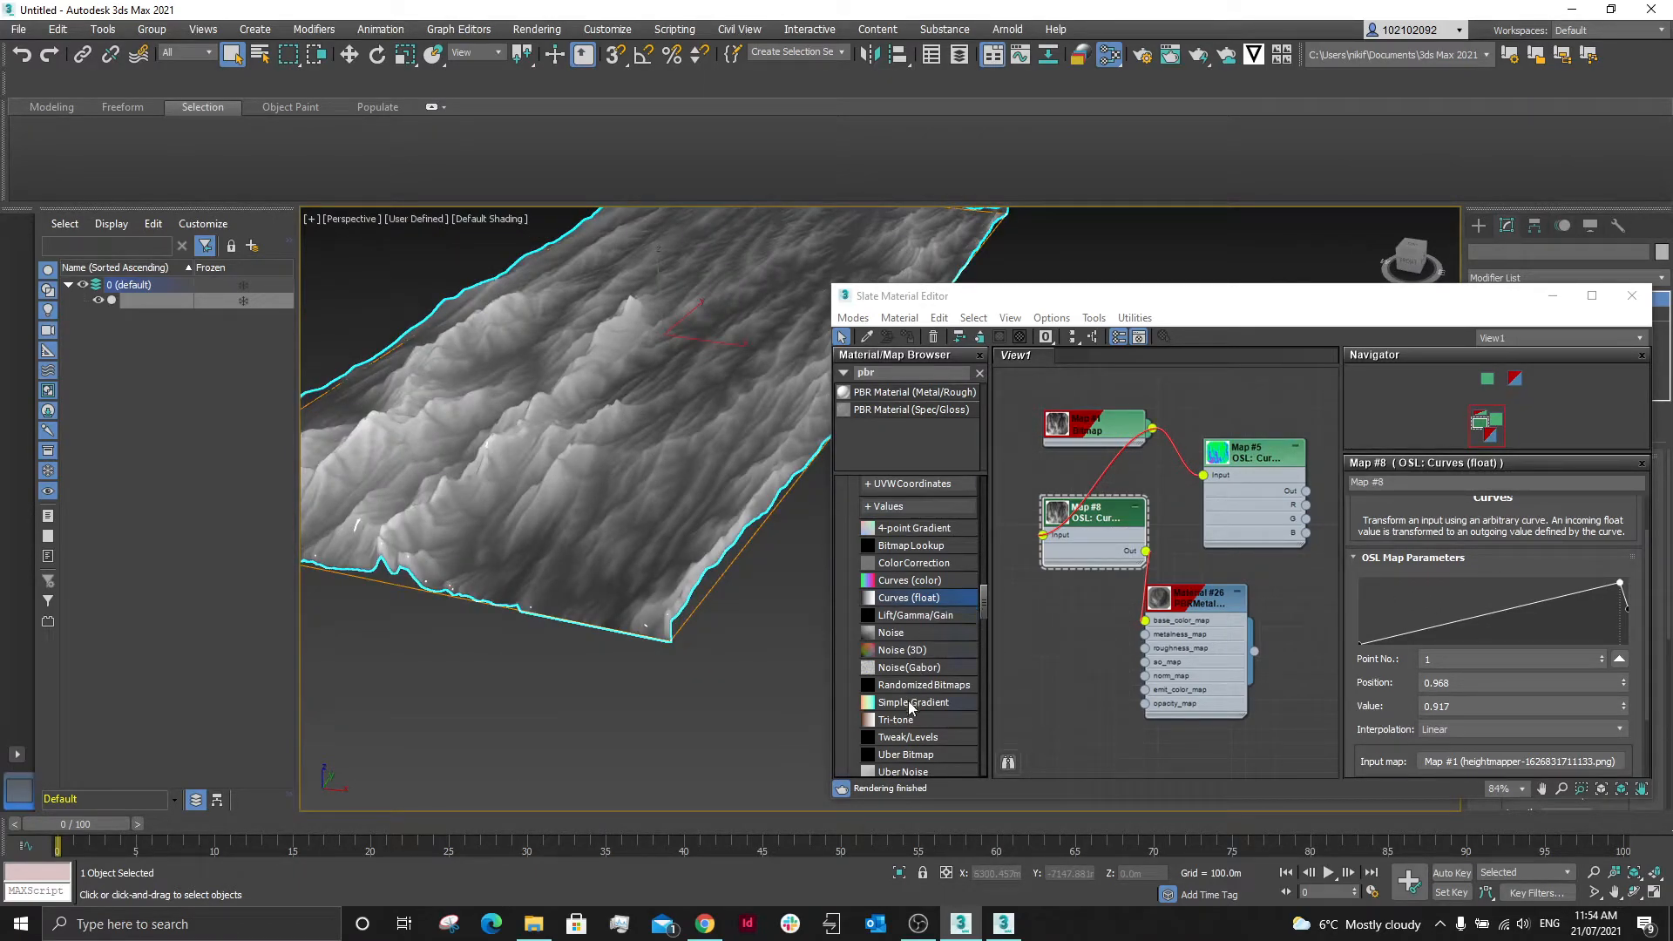
Add an OSL Simple Gradient map to the material graph and connect the heightmap bitmap to its input.
{"action": "left_click_drag", "start_coordinate": [914, 702], "coordinate": [1054, 644]}
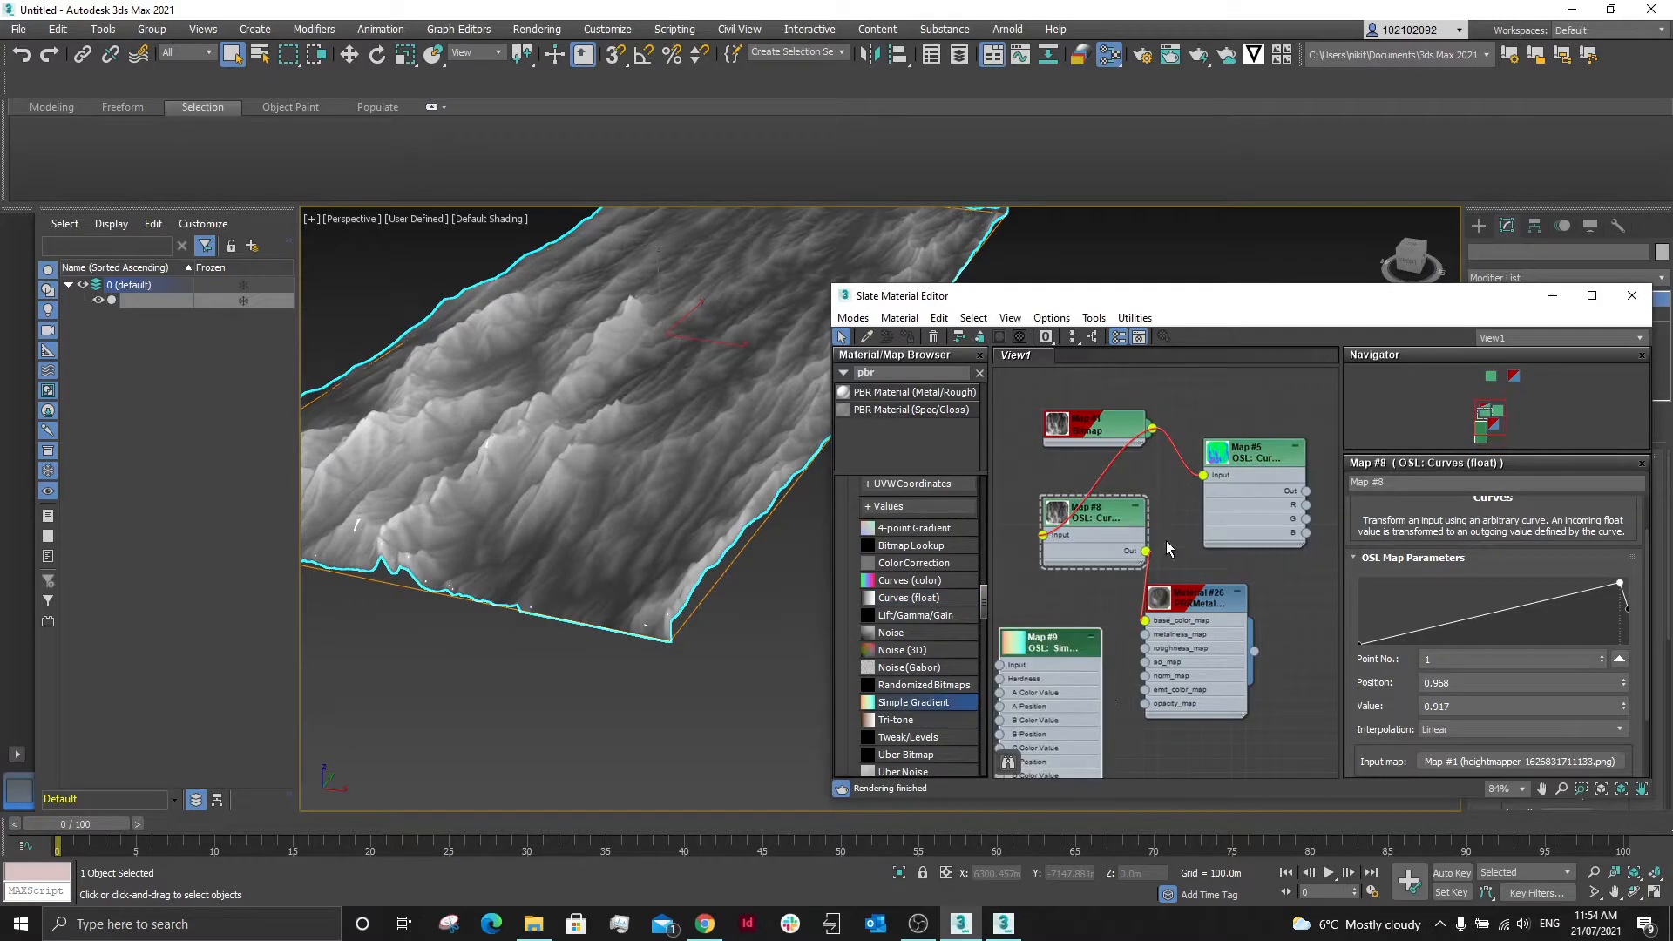
{"action": "left_click_drag", "start_coordinate": [1152, 428], "coordinate": [1002, 667]}
{"action": "left_click", "coordinate": [1131, 598]}
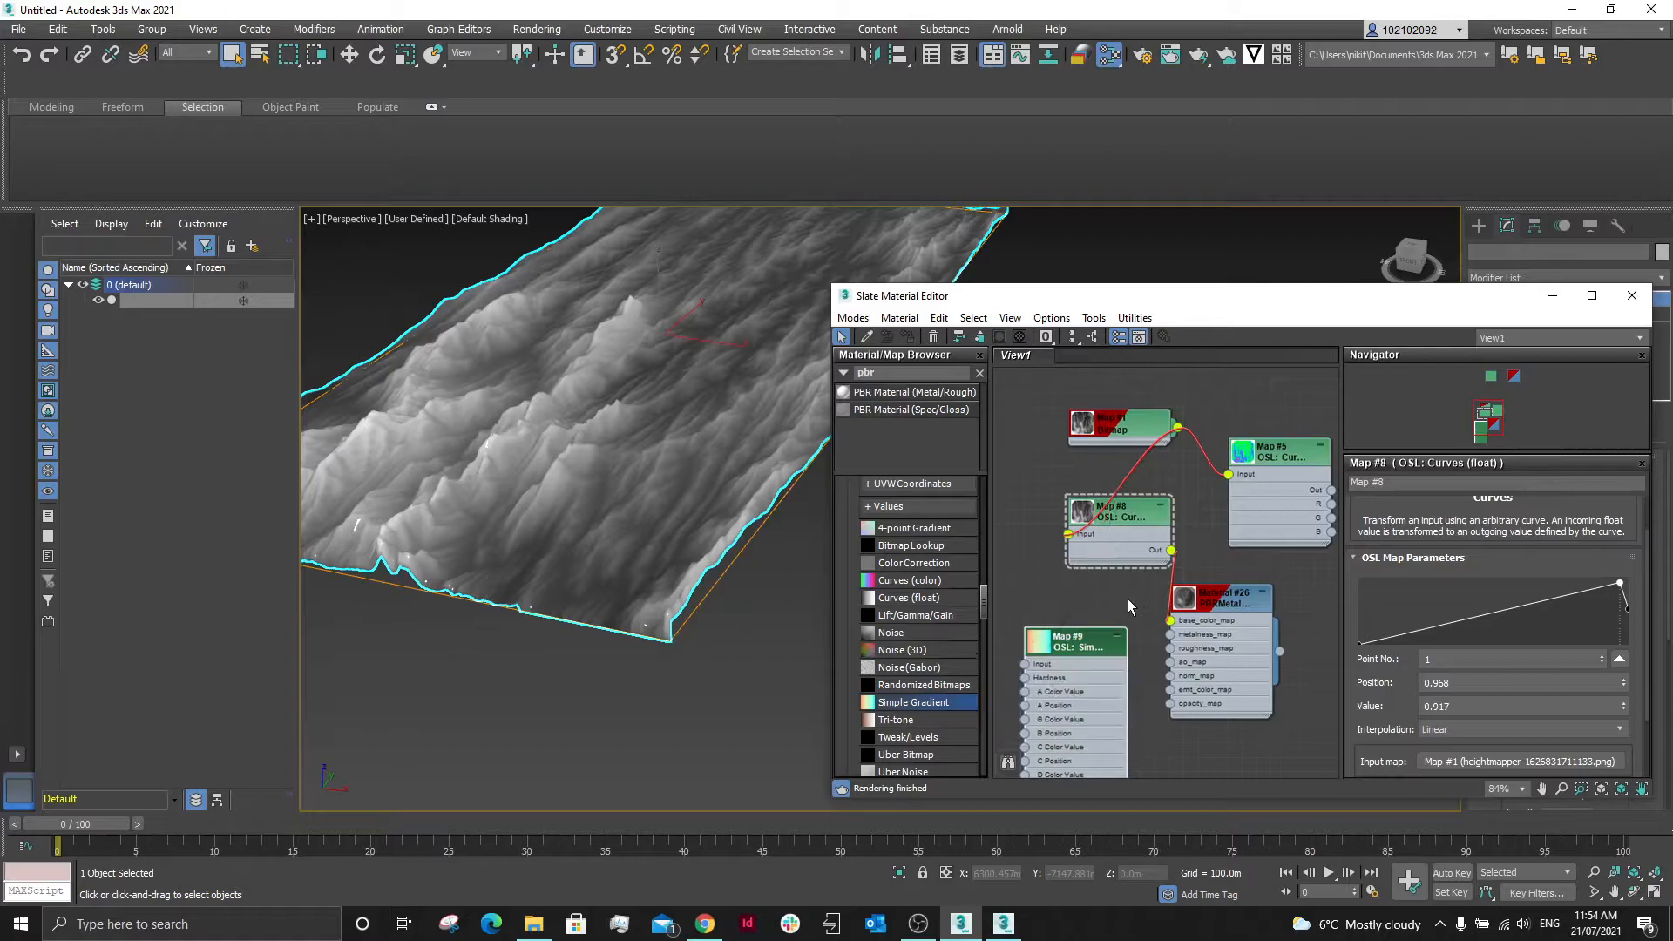
{"action": "left_click_drag", "start_coordinate": [1177, 429], "coordinate": [1025, 664]}
Connect the Simple Gradient map's output to the PBR material's base colour and open the gradient's parameters.
{"action": "scroll", "coordinate": [1127, 545], "scroll_direction": "down", "scroll_amount": 3}
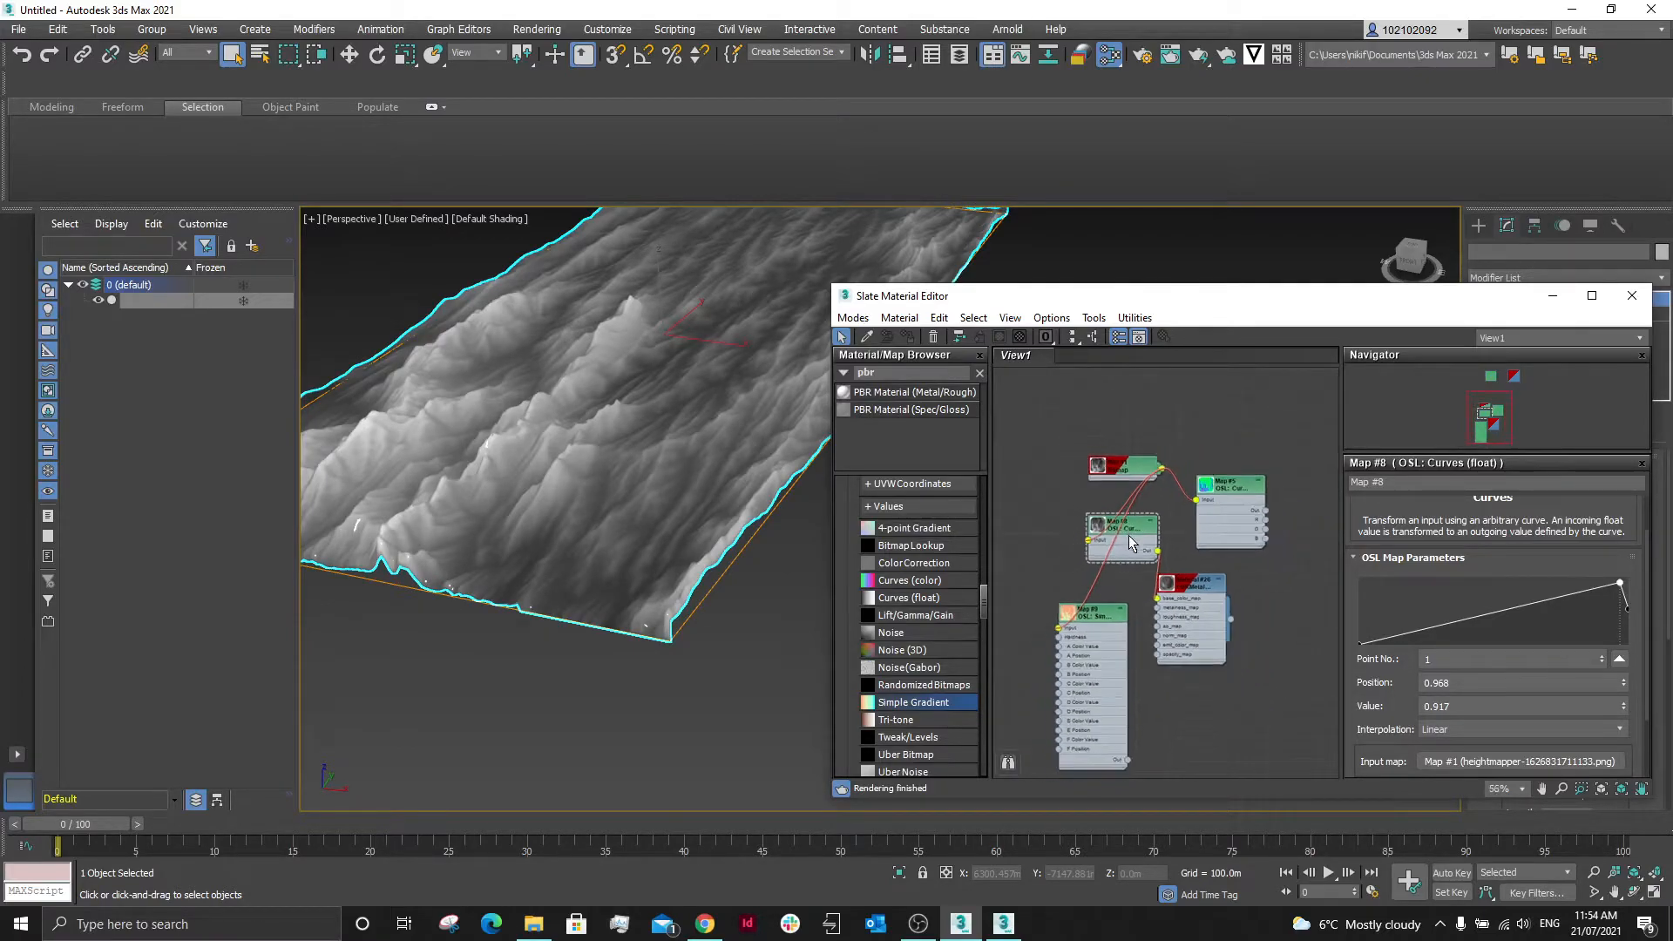
{"action": "left_click_drag", "start_coordinate": [1126, 761], "coordinate": [1162, 603]}
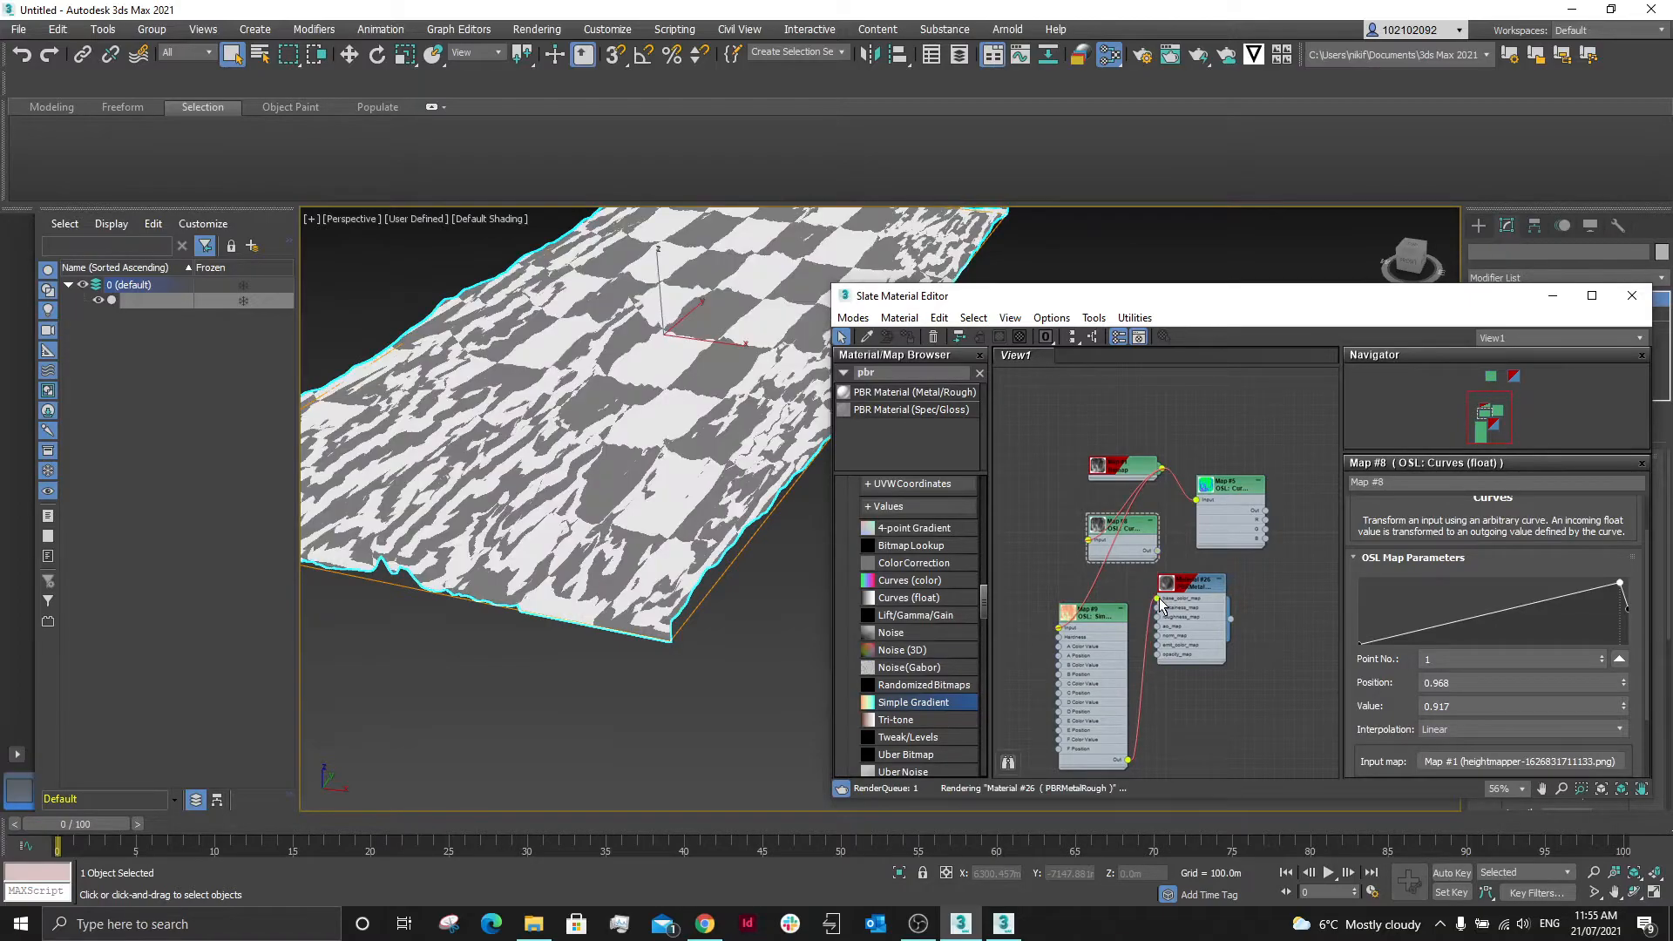
{"action": "scroll", "coordinate": [641, 671], "scroll_direction": "down", "scroll_amount": 3}
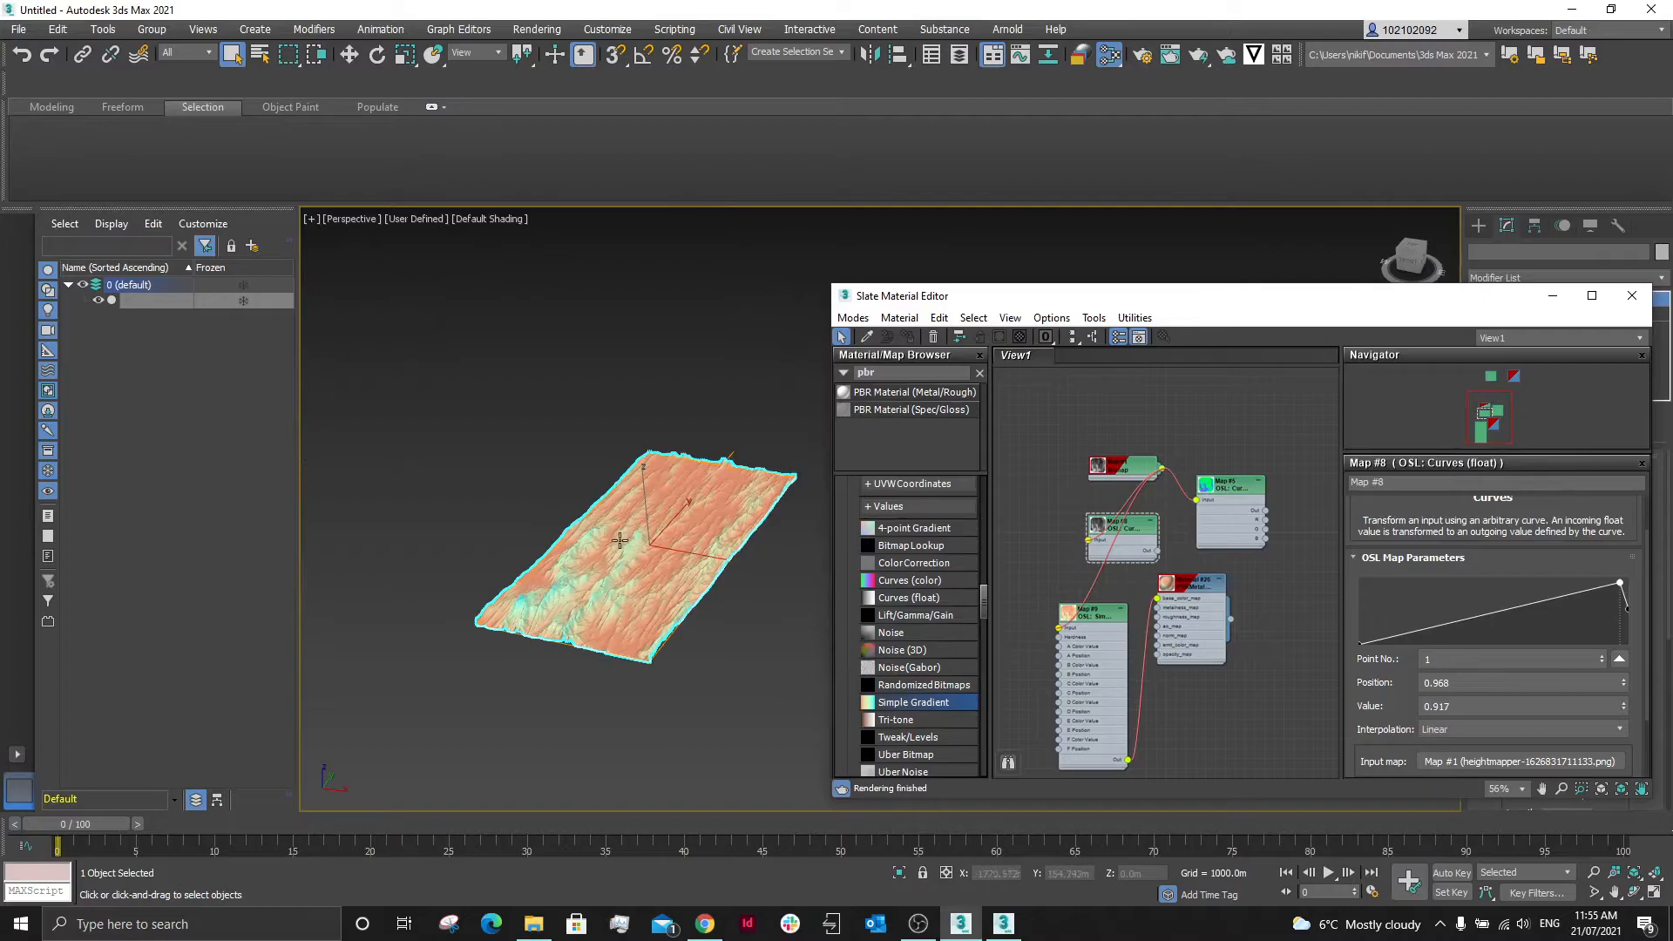
{"action": "scroll", "coordinate": [614, 558], "scroll_direction": "up", "scroll_amount": 3}
{"action": "double_click", "coordinate": [1071, 610]}
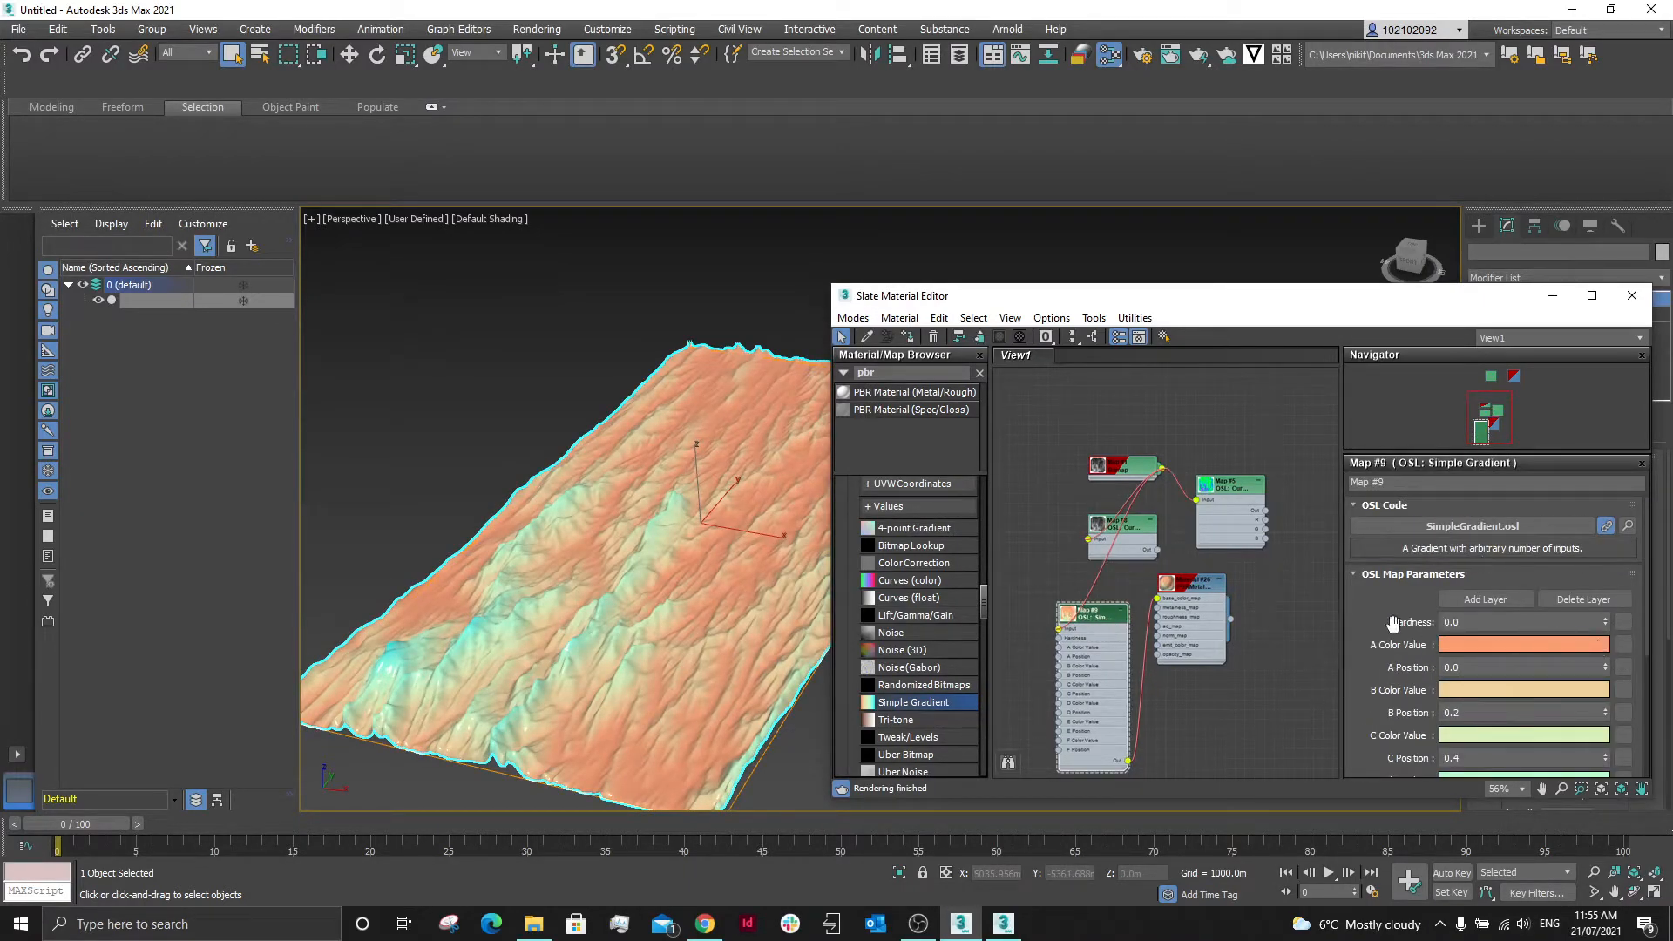
Set the Simple Gradient's A colour to dark navy with red 0.016, green 0.014 and blue 0.079.
{"action": "scroll", "coordinate": [1391, 589], "scroll_direction": "down", "scroll_amount": 2}
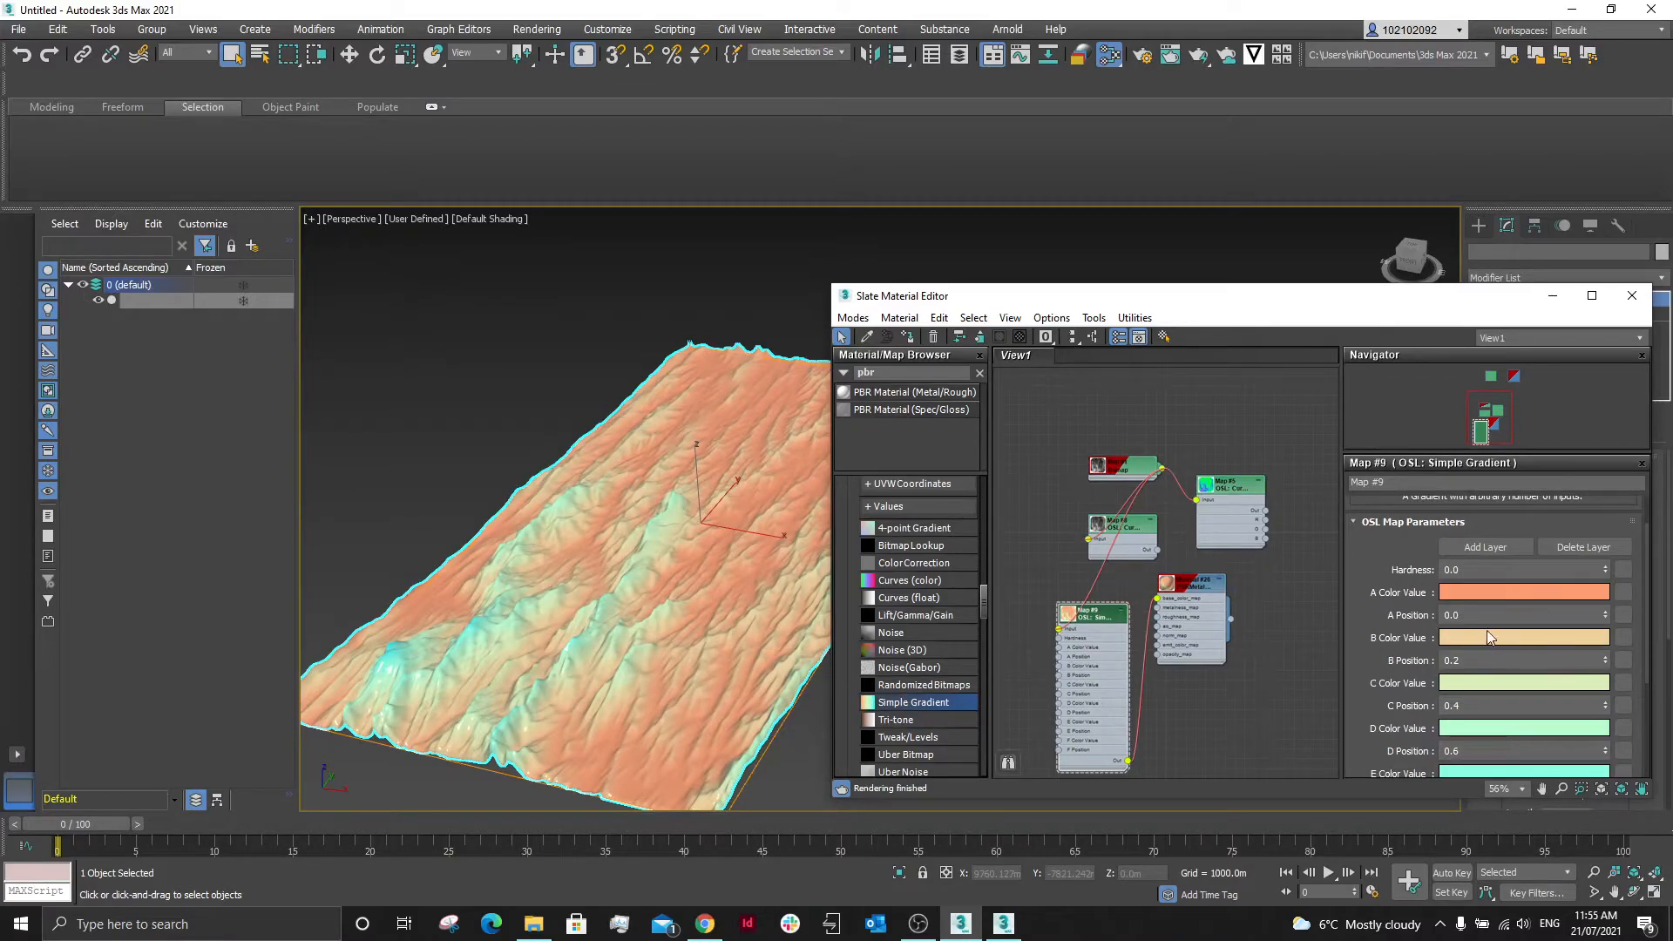
{"action": "left_click", "coordinate": [1503, 593]}
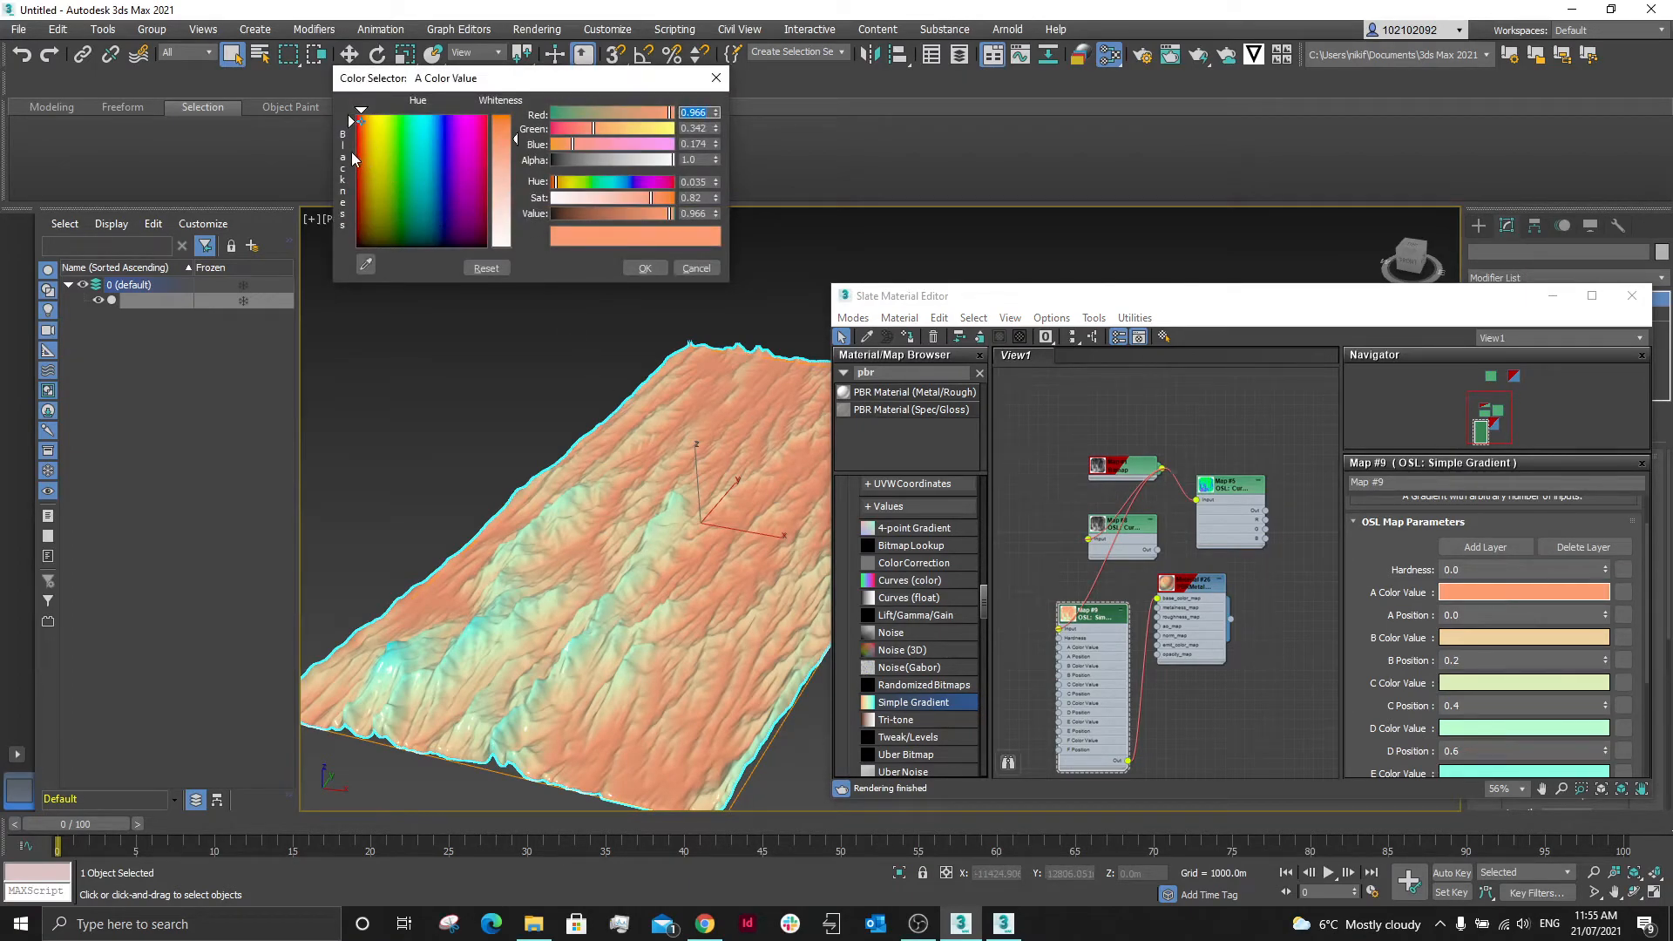
{"action": "left_click_drag", "start_coordinate": [443, 165], "coordinate": [445, 115]}
{"action": "left_click_drag", "start_coordinate": [673, 214], "coordinate": [560, 214]}
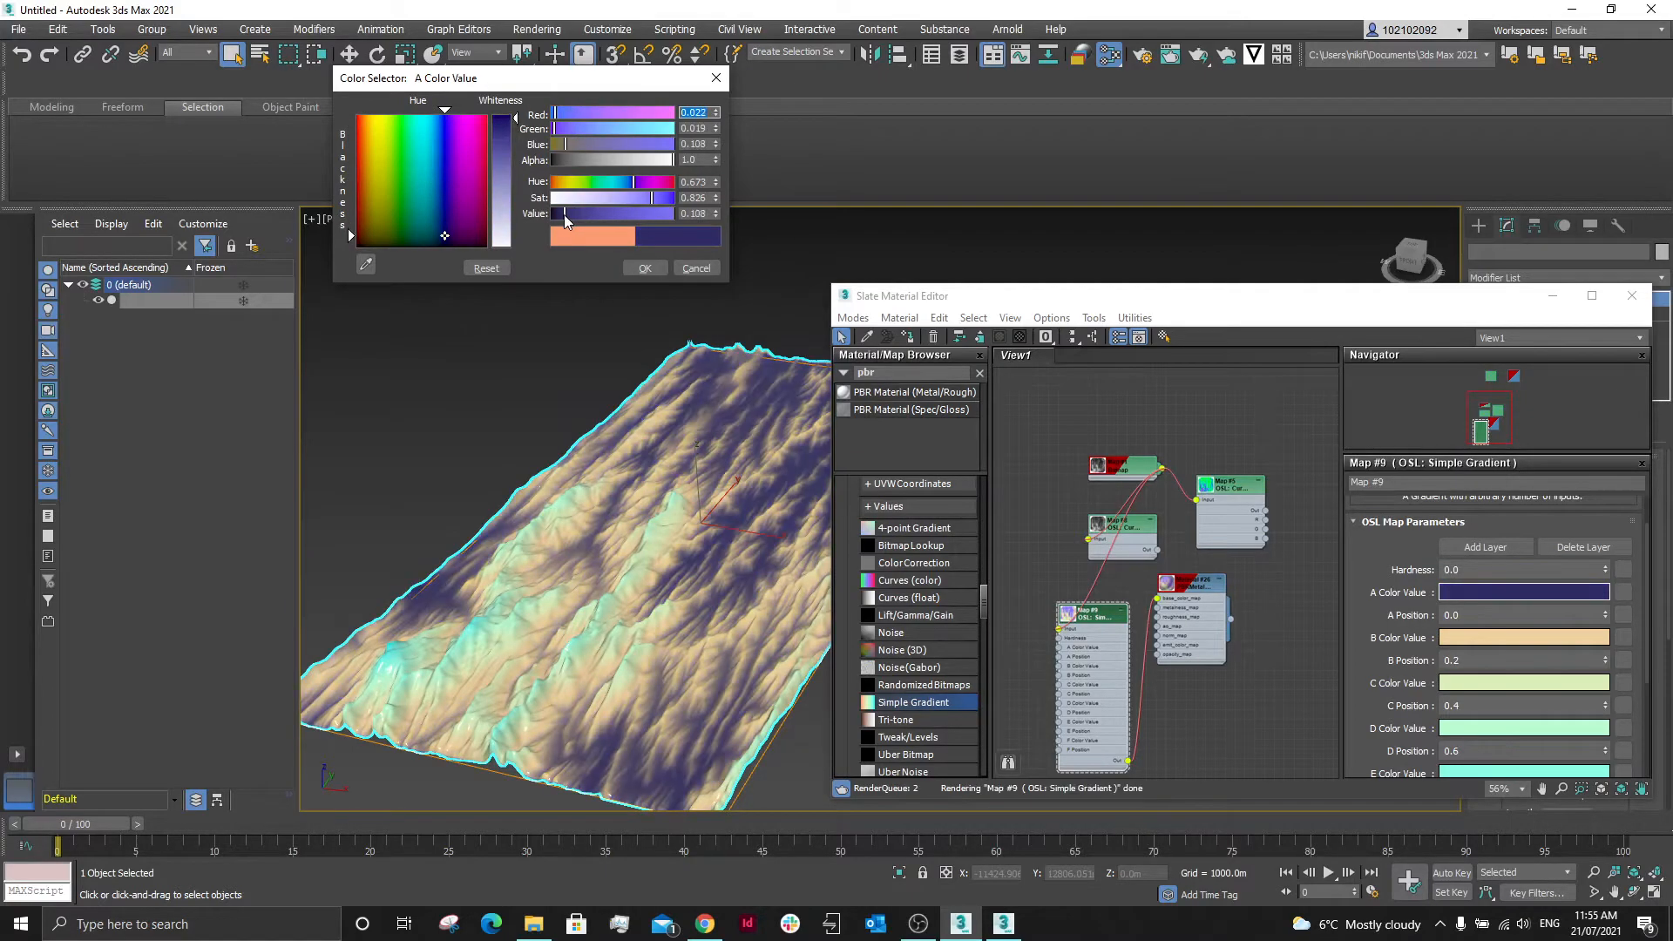
{"action": "left_click", "coordinate": [645, 268]}
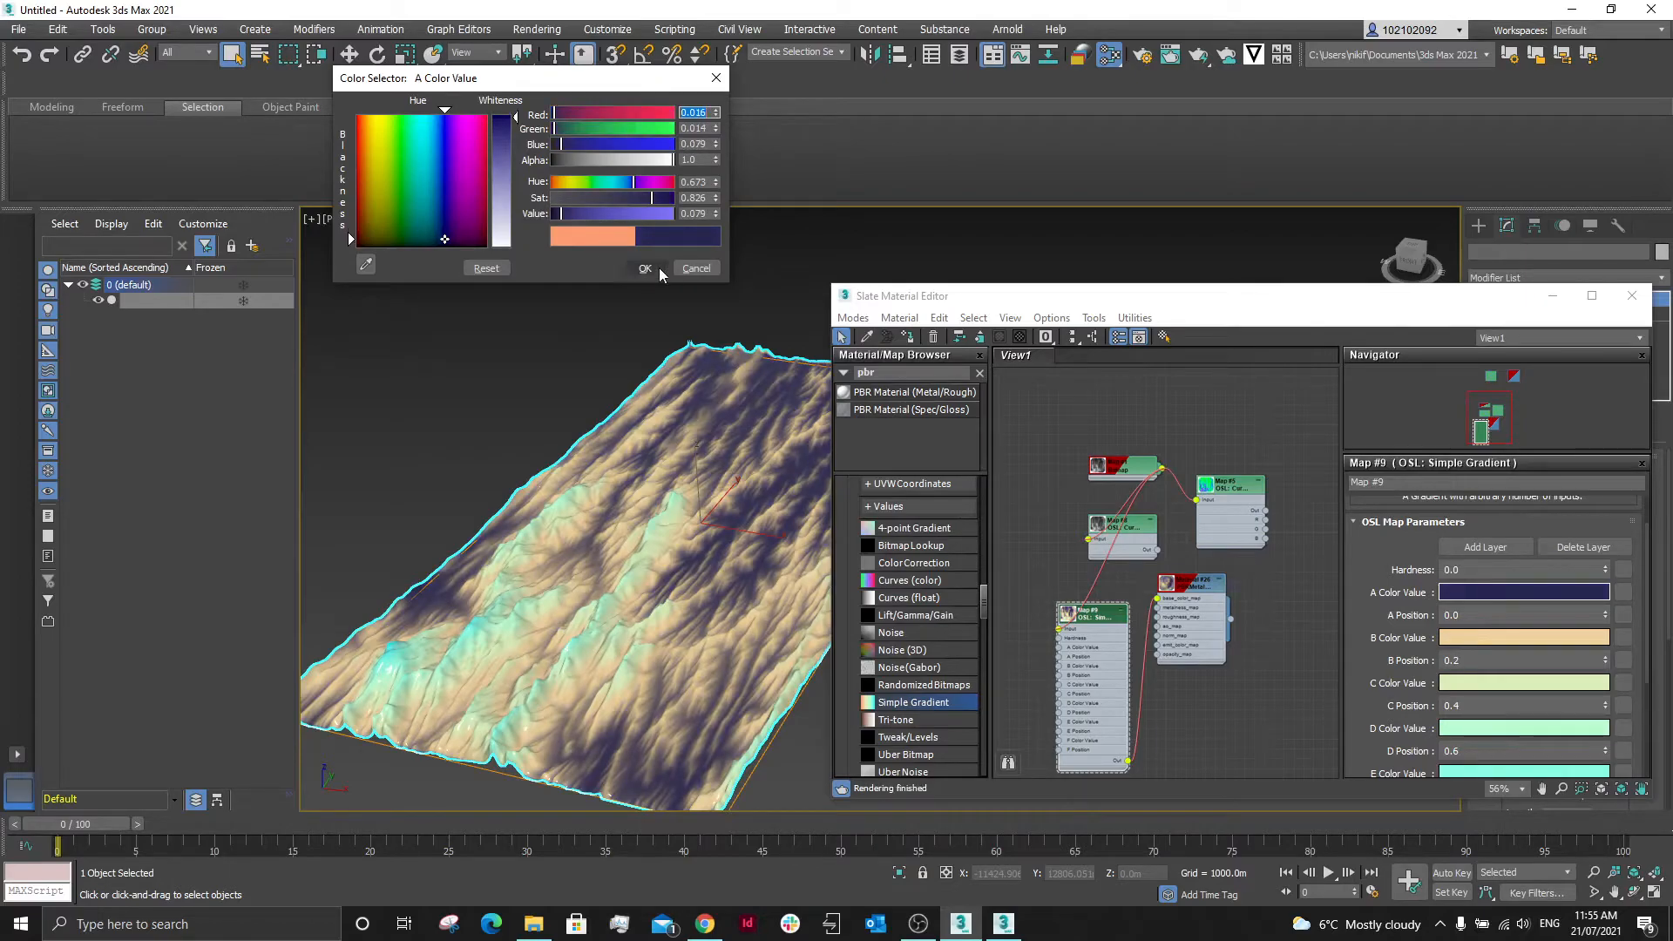
Set the gradient's B colour to a violet-blue and darken its value to a muted mid tone.
{"action": "left_click", "coordinate": [1466, 641]}
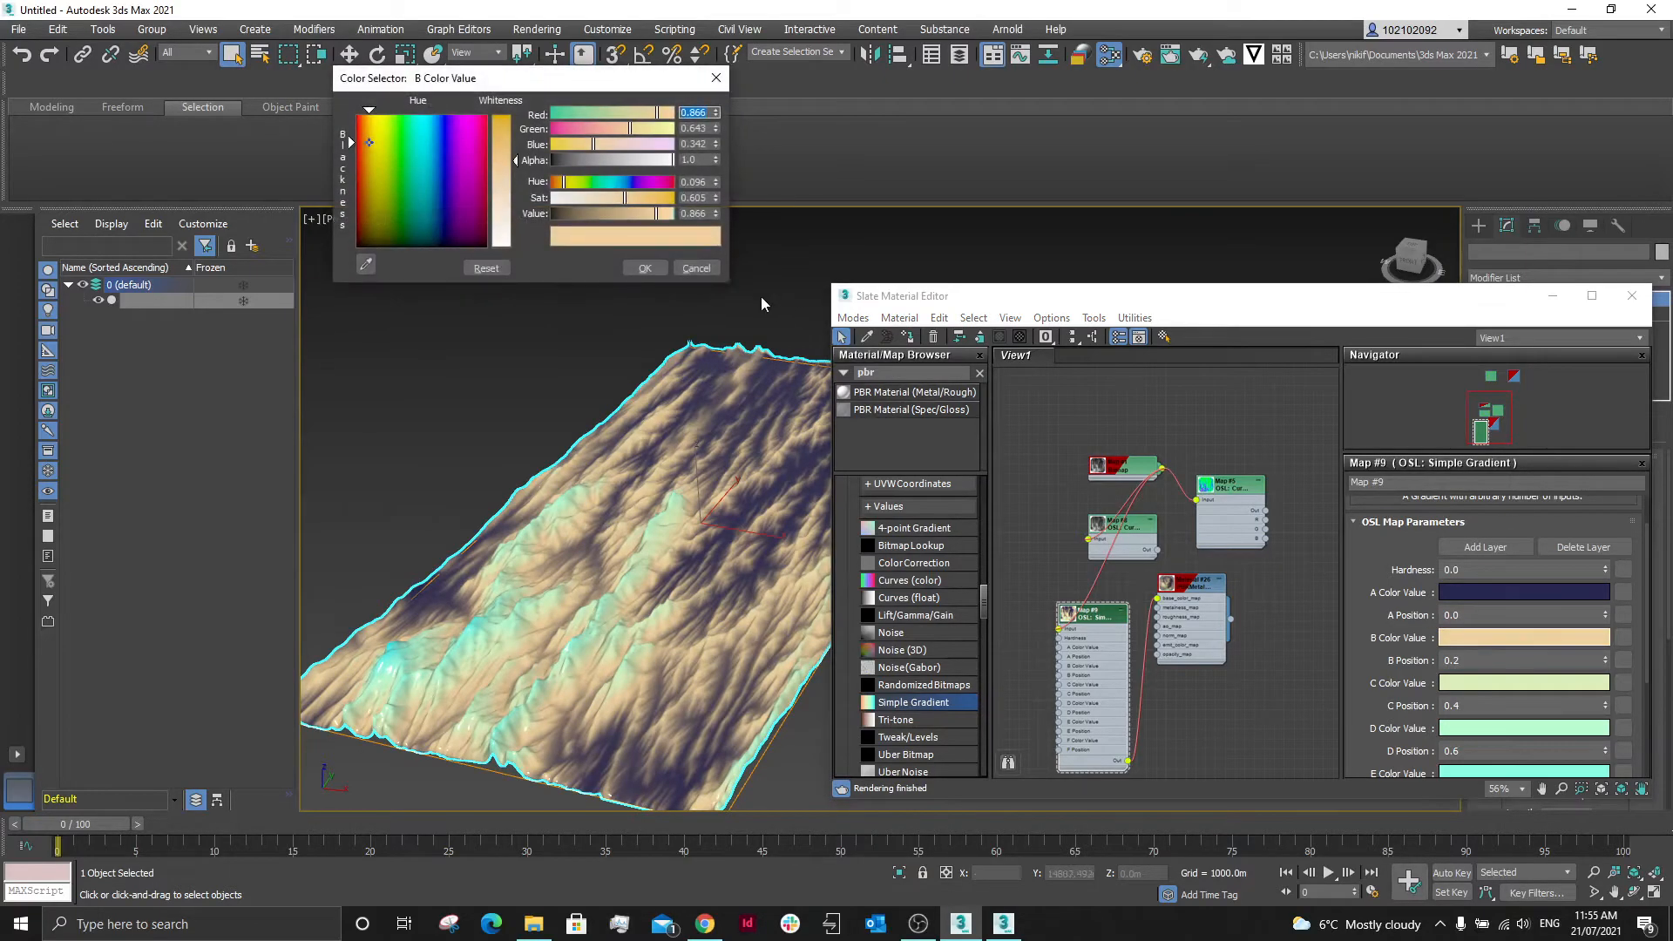
{"action": "left_click", "coordinate": [441, 150]}
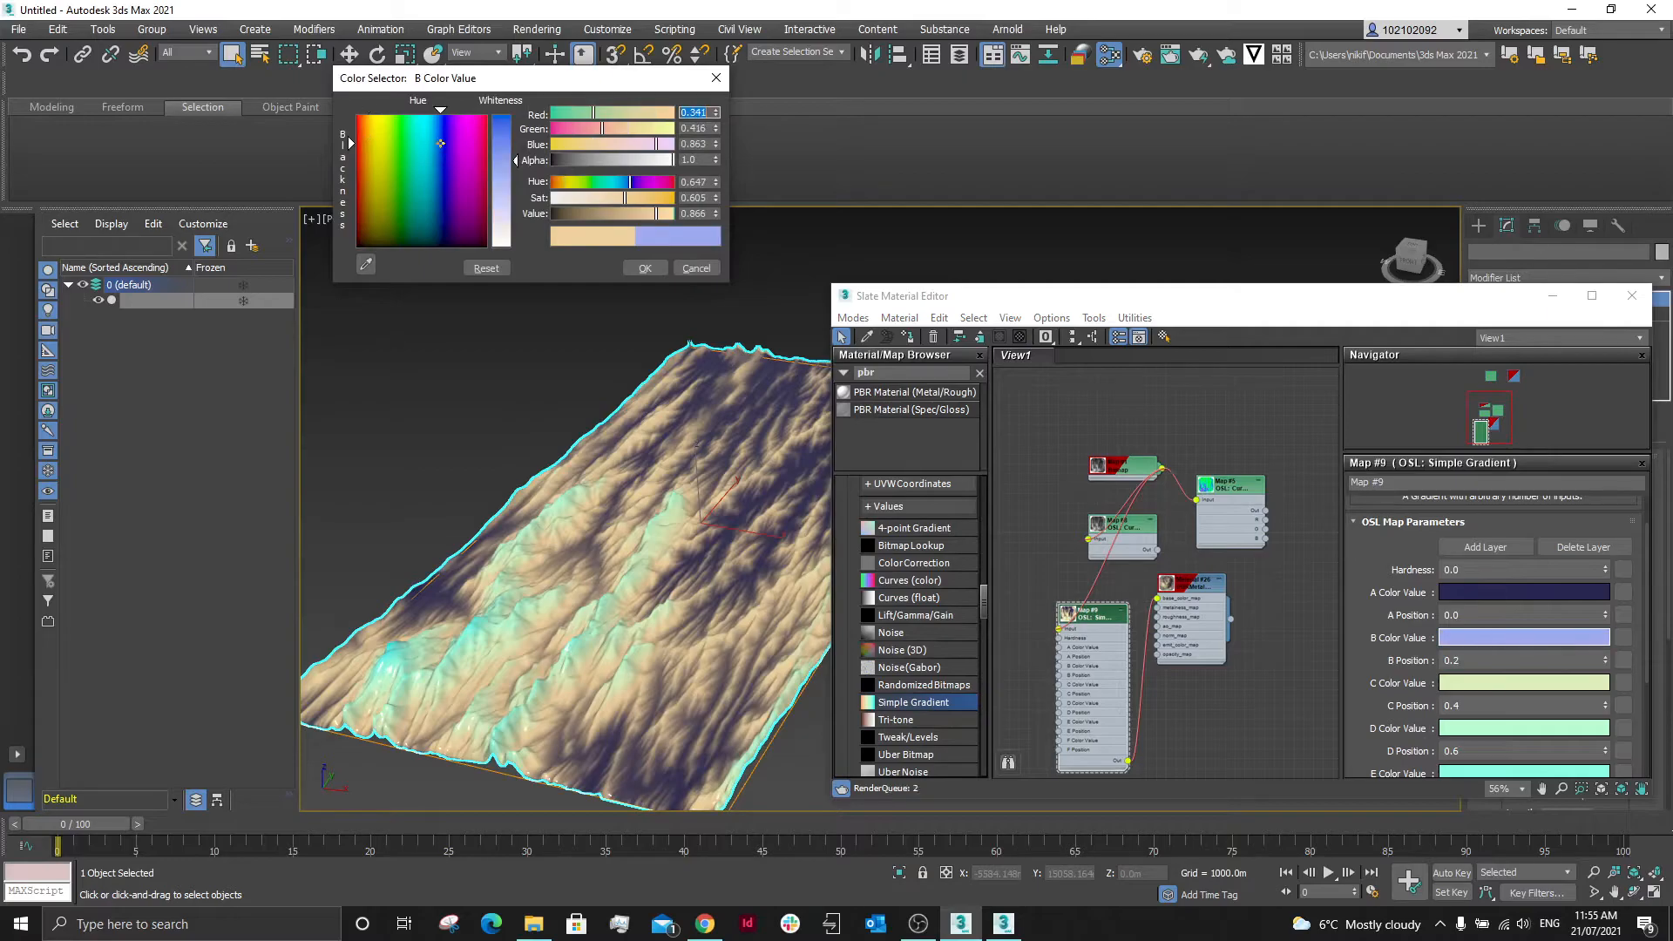
{"action": "left_click_drag", "start_coordinate": [441, 151], "coordinate": [443, 140]}
{"action": "left_click_drag", "start_coordinate": [654, 213], "coordinate": [611, 226]}
Set the gradient's C colour to a saturated mid blue with hue 0.58 and value 0.705.
{"action": "left_click", "coordinate": [1472, 683]}
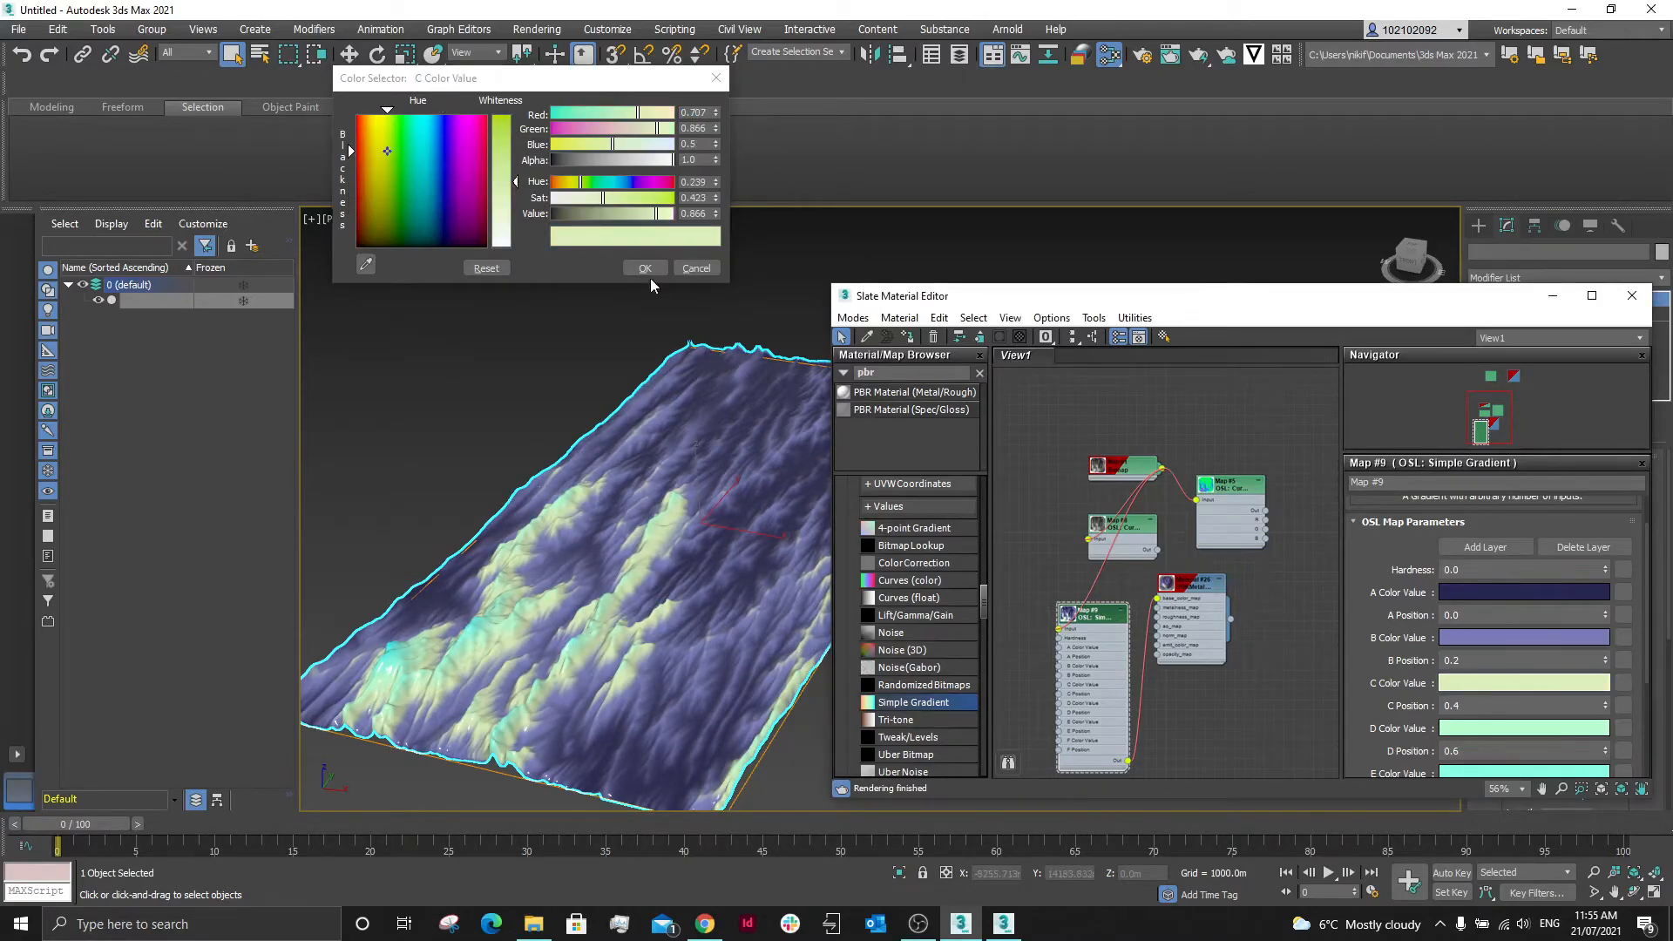
{"action": "left_click", "coordinate": [433, 172]}
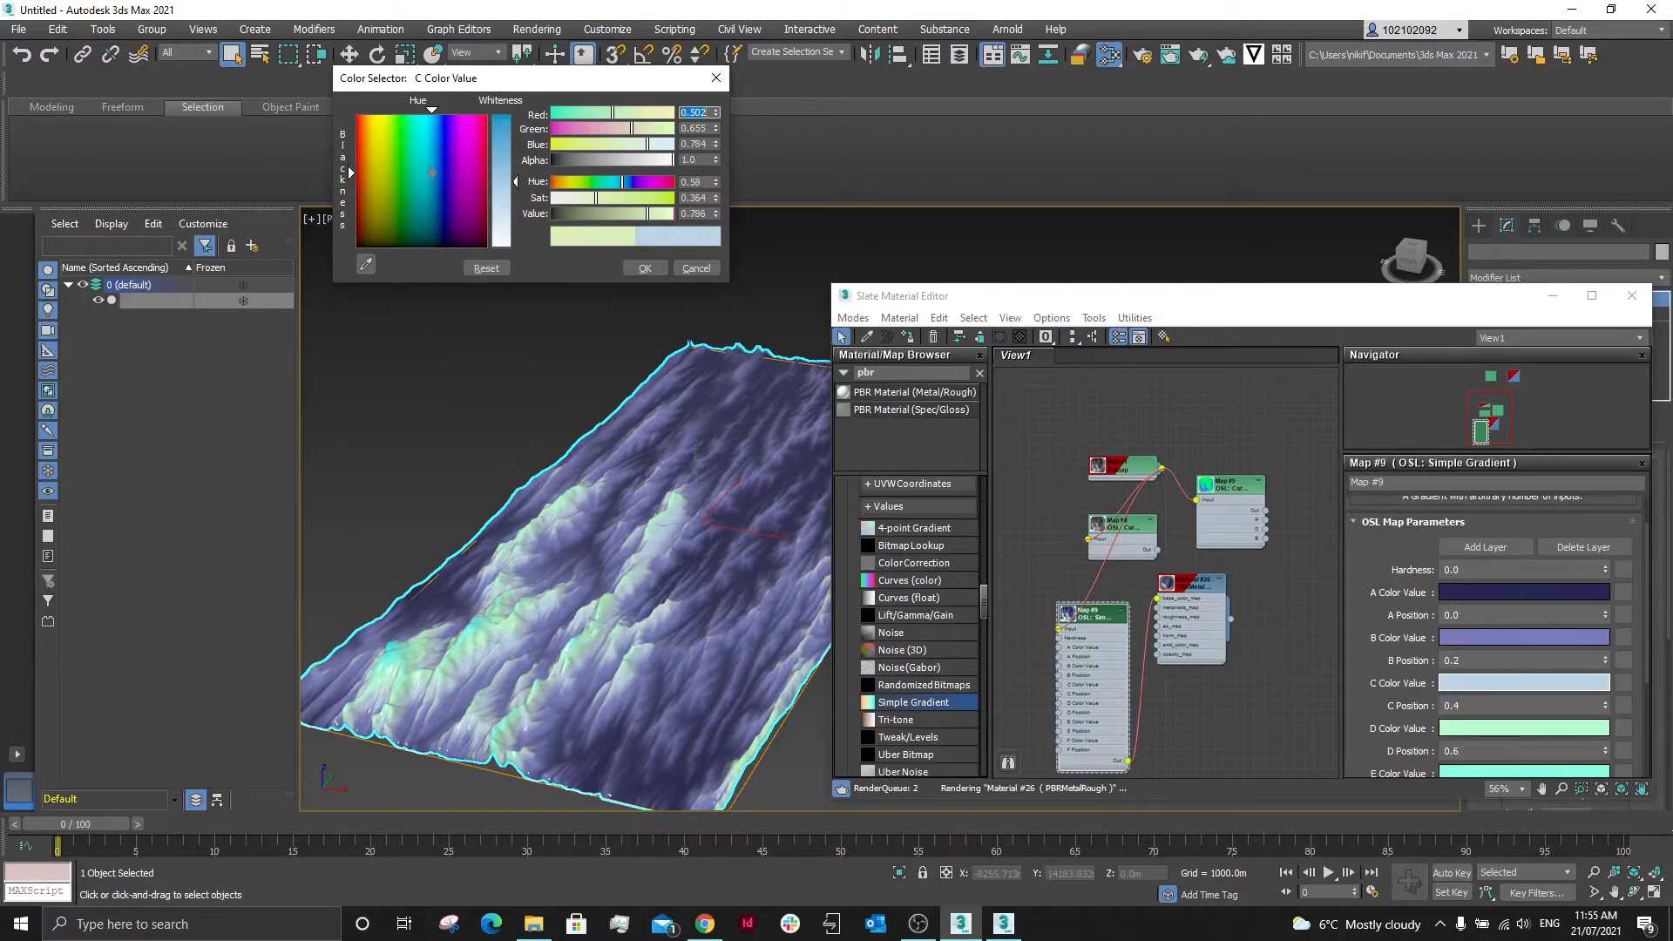
{"action": "left_click_drag", "start_coordinate": [608, 215], "coordinate": [655, 204]}
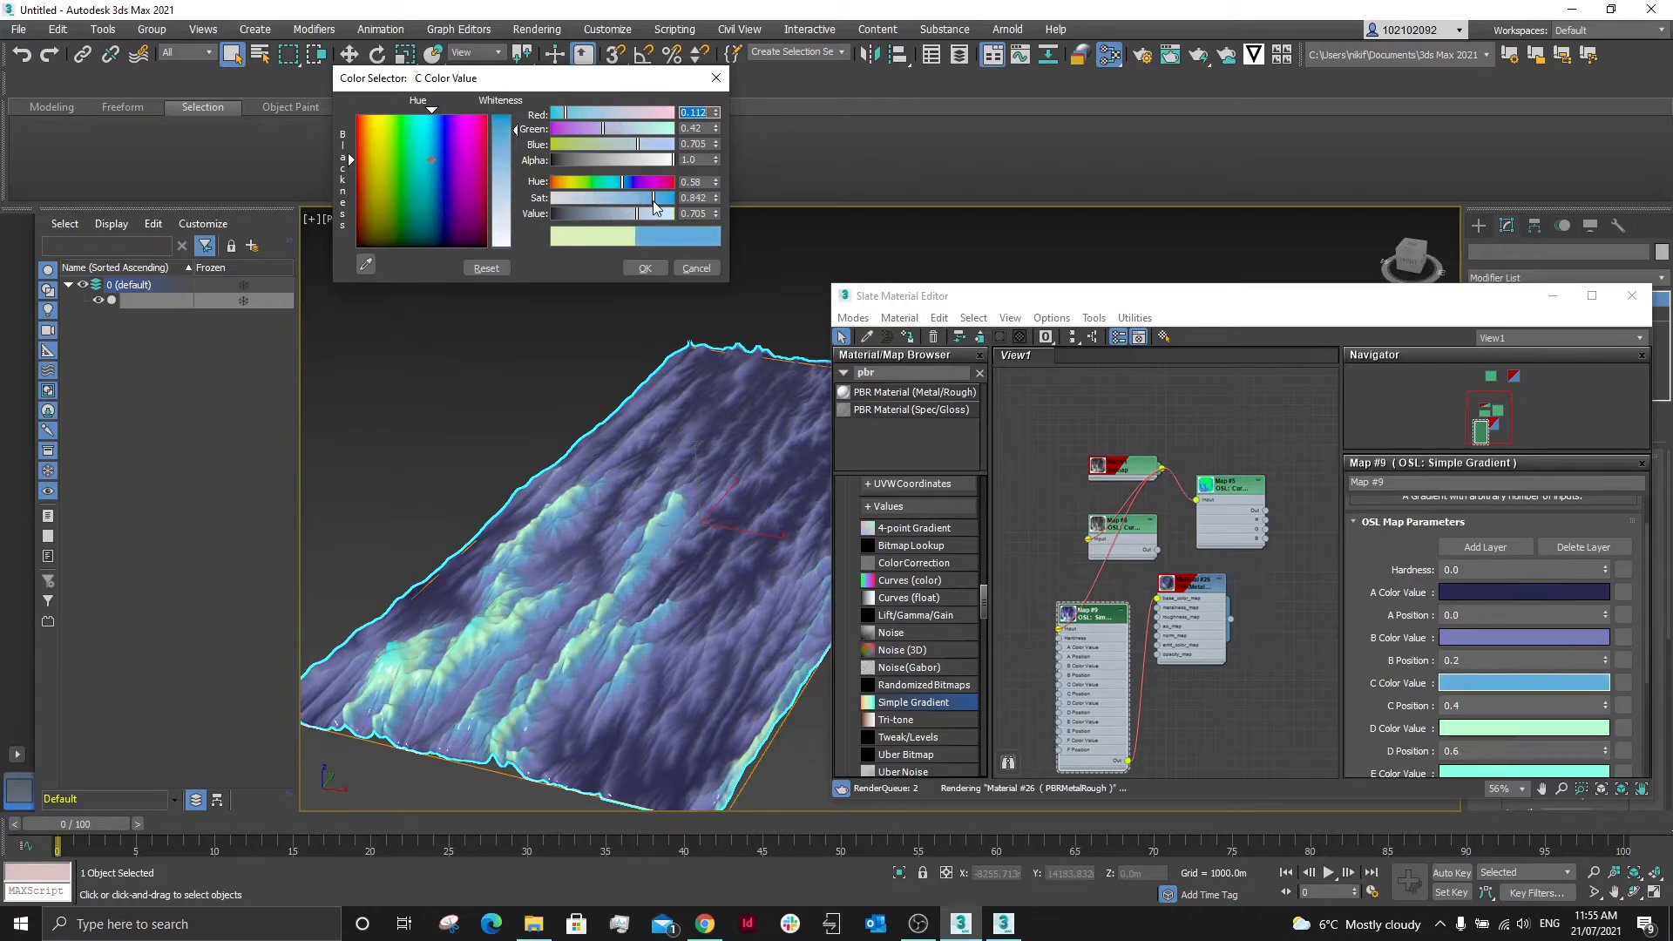
{"action": "left_click", "coordinate": [655, 270]}
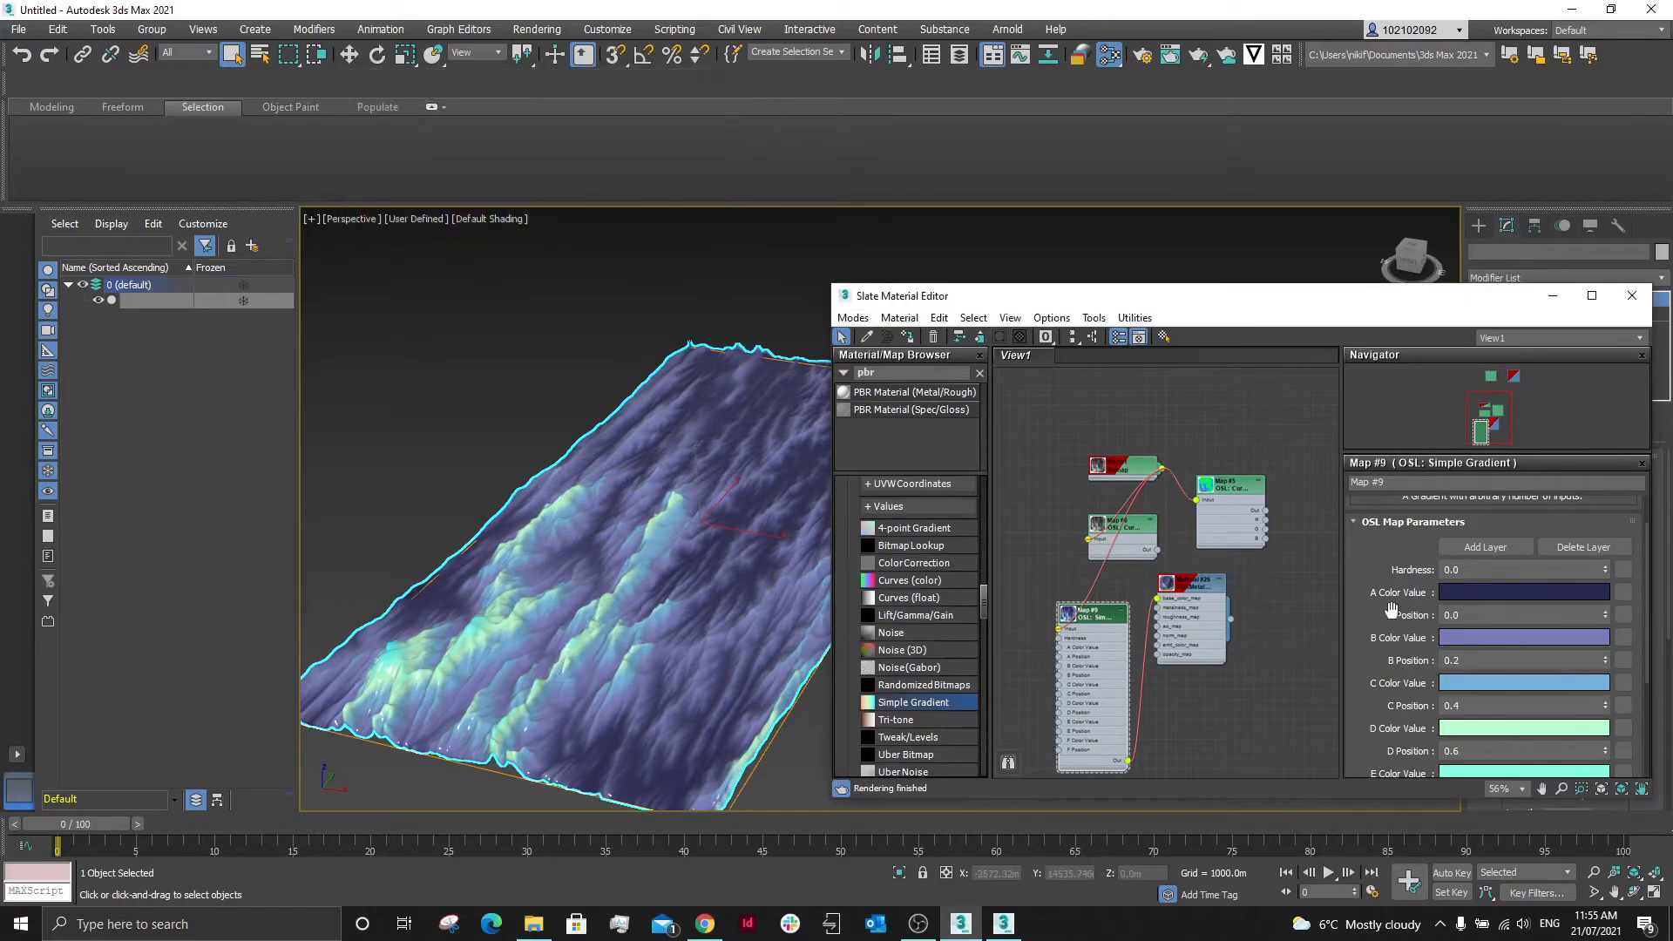
Set the gradient's D colour to cyan with hue 0.52, saturation about 0.935 and value 0.724.
{"action": "left_click", "coordinate": [1475, 729]}
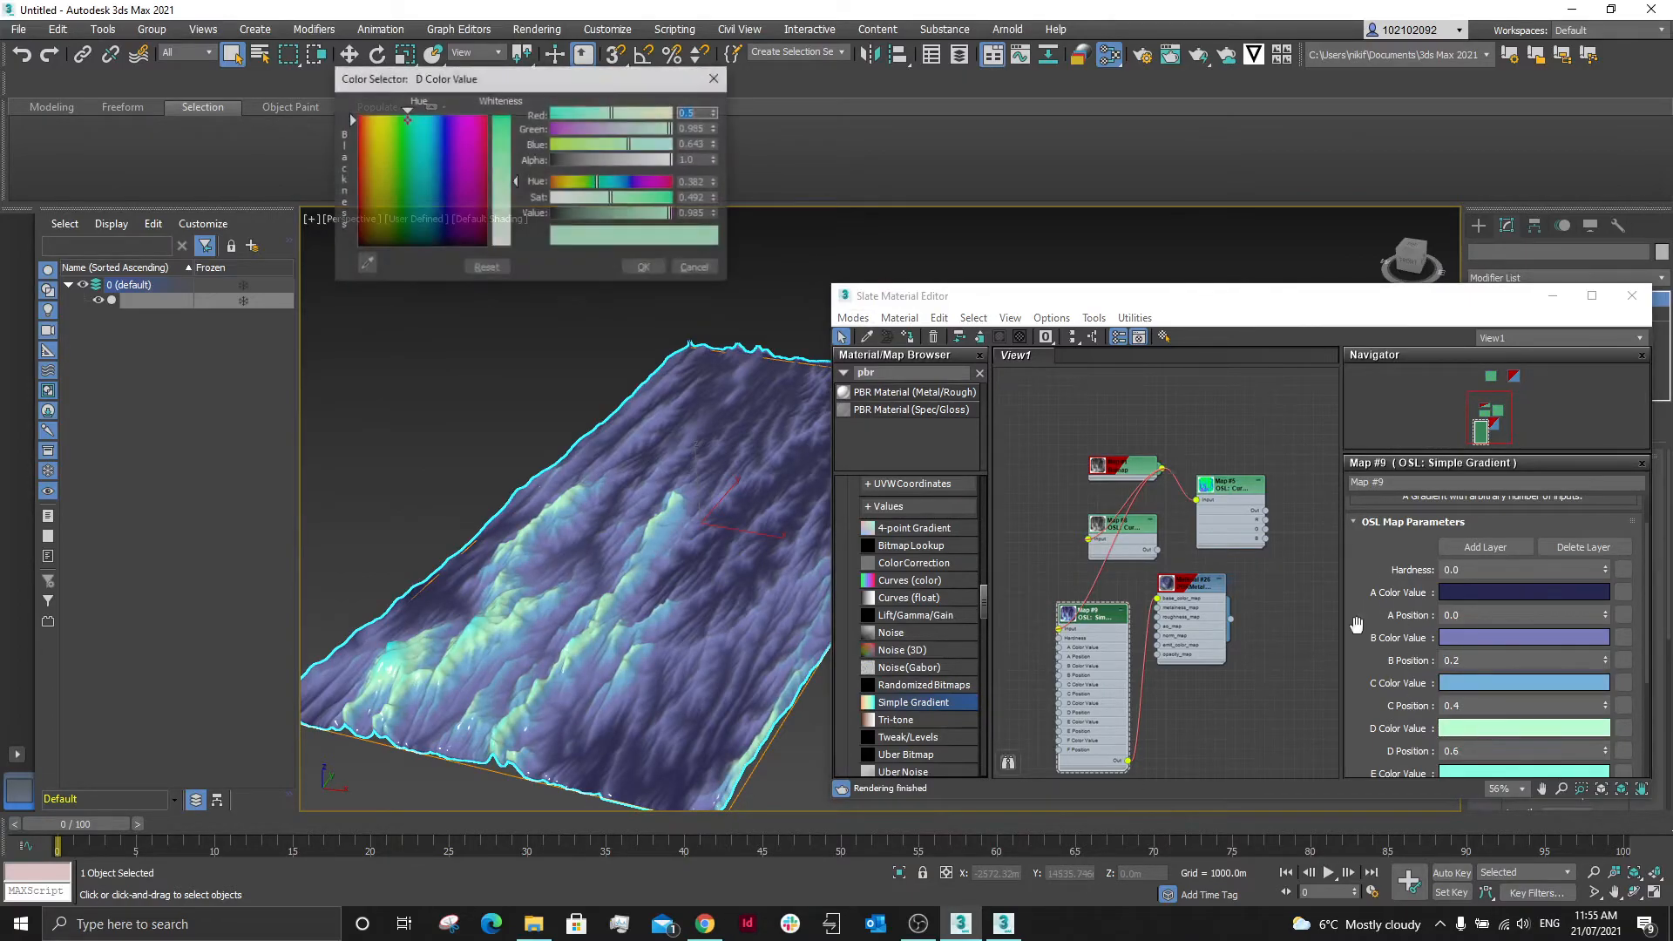
{"action": "left_click", "coordinate": [424, 188]}
{"action": "left_click", "coordinate": [629, 201]}
{"action": "left_click_drag", "start_coordinate": [629, 201], "coordinate": [666, 202]}
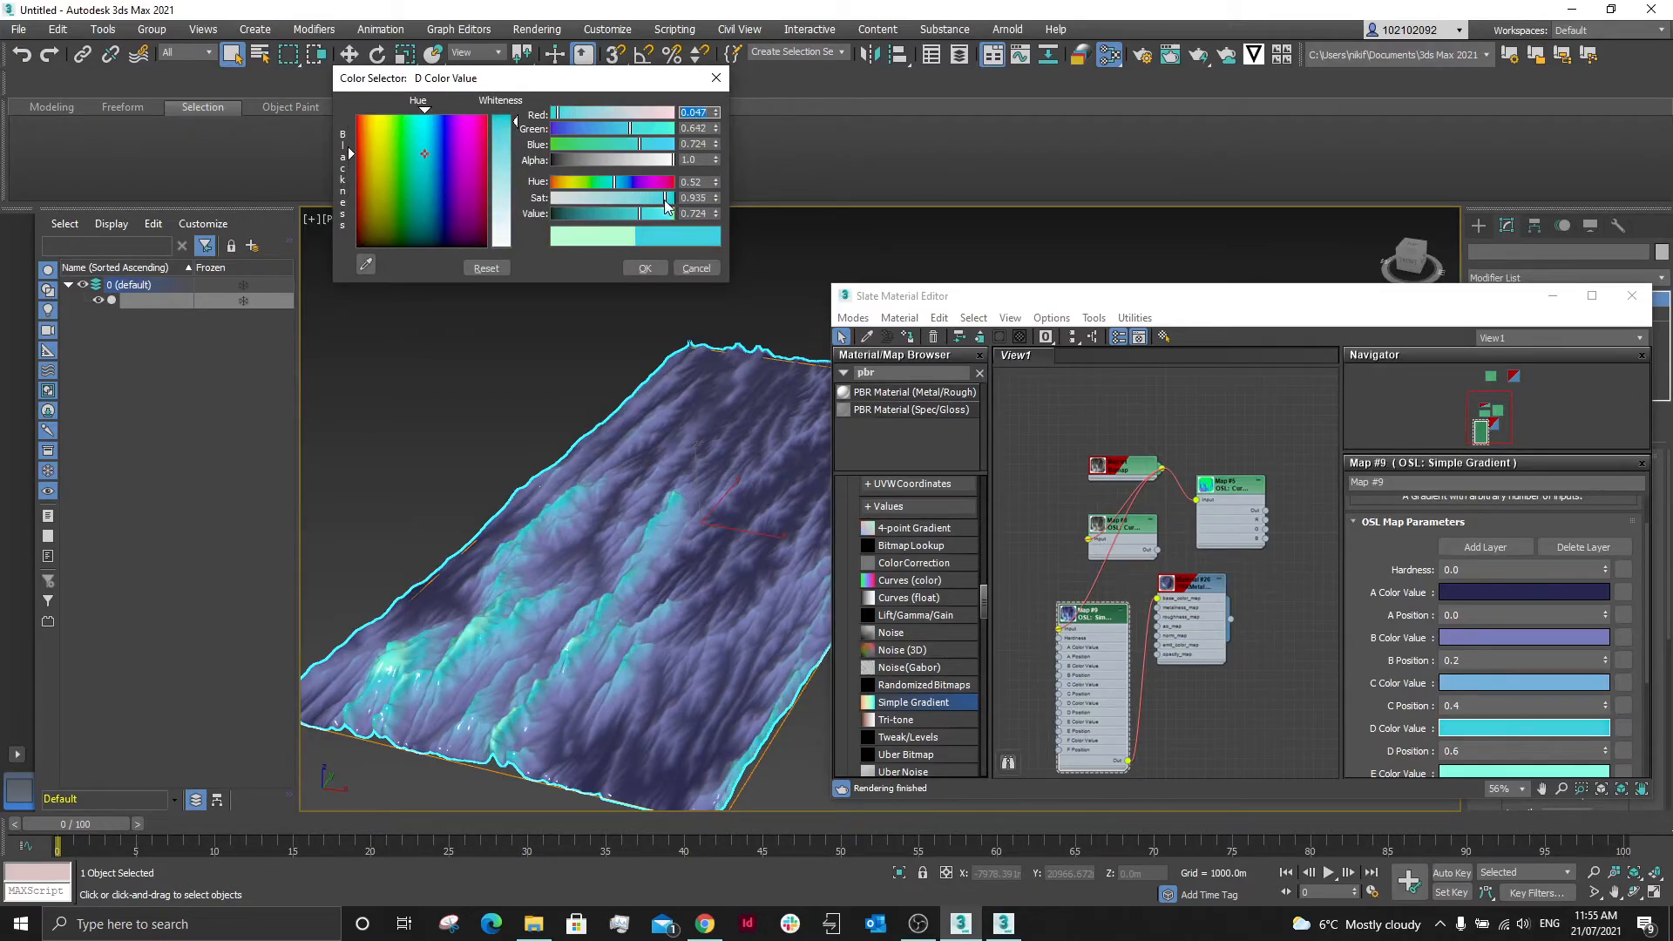
{"action": "left_click", "coordinate": [645, 267]}
{"action": "scroll", "coordinate": [1395, 638], "scroll_direction": "down", "scroll_amount": 1}
{"action": "scroll", "coordinate": [1395, 639], "scroll_direction": "down", "scroll_amount": 1}
{"action": "scroll", "coordinate": [1374, 596], "scroll_direction": "down", "scroll_amount": 3}
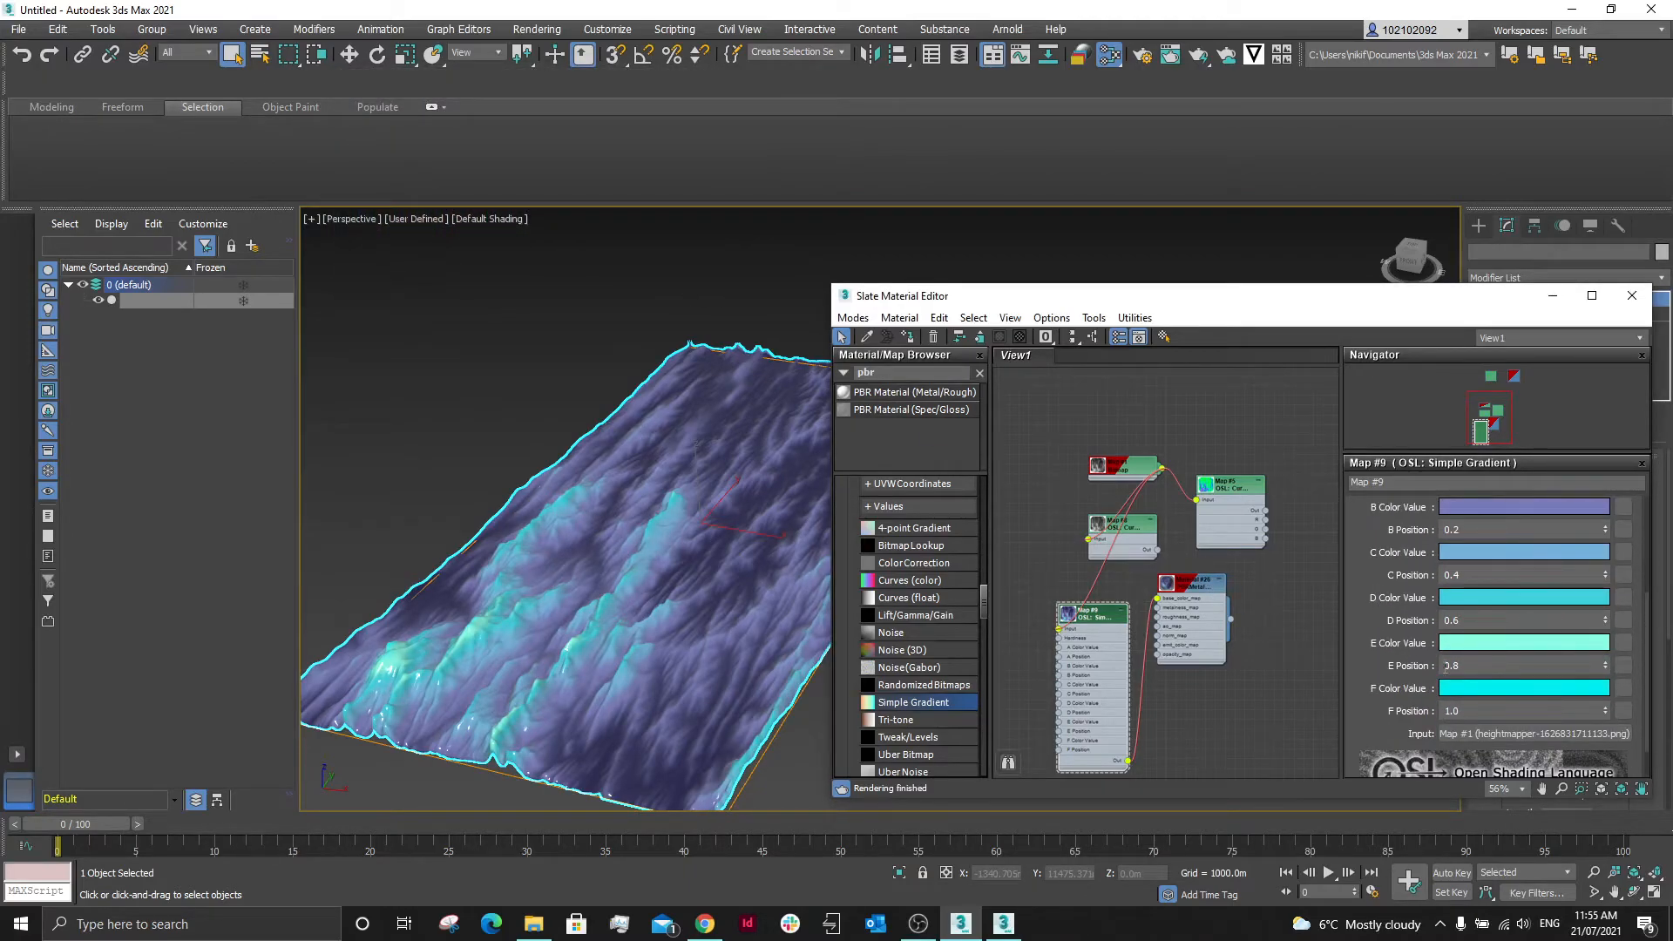
Set the PBR material's roughness to 1.0 and metalness to 0.0, and inspect the terrain surface.
{"action": "scroll", "coordinate": [501, 644], "scroll_direction": "up", "scroll_amount": 10}
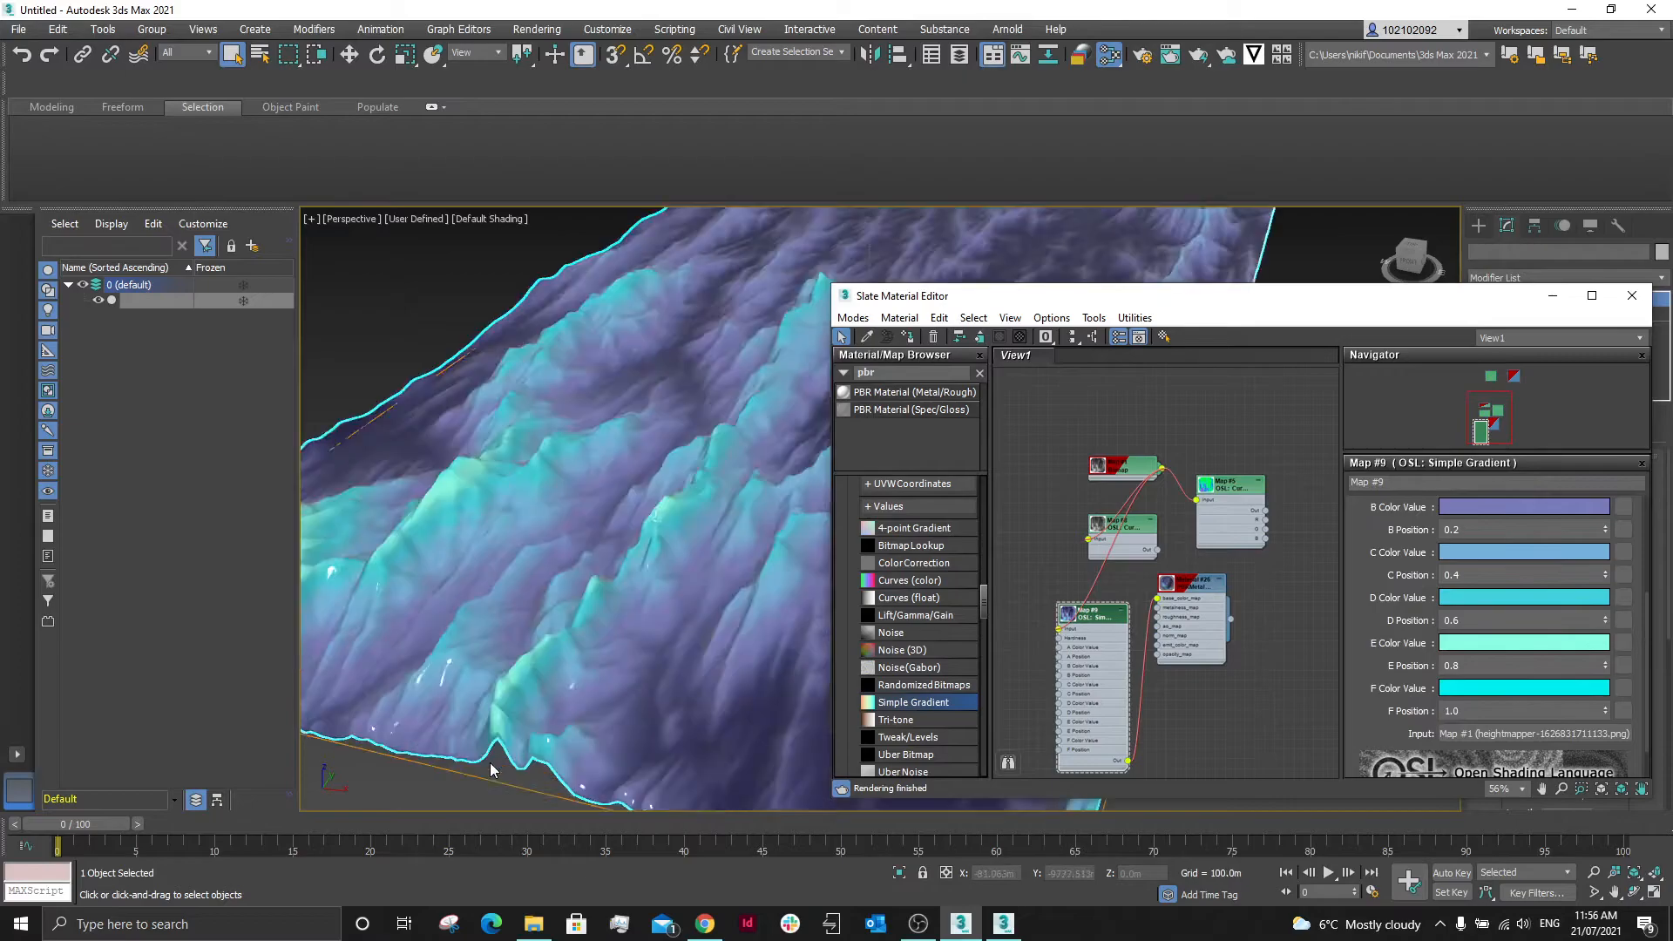
{"action": "scroll", "coordinate": [543, 569], "scroll_direction": "down", "scroll_amount": 5}
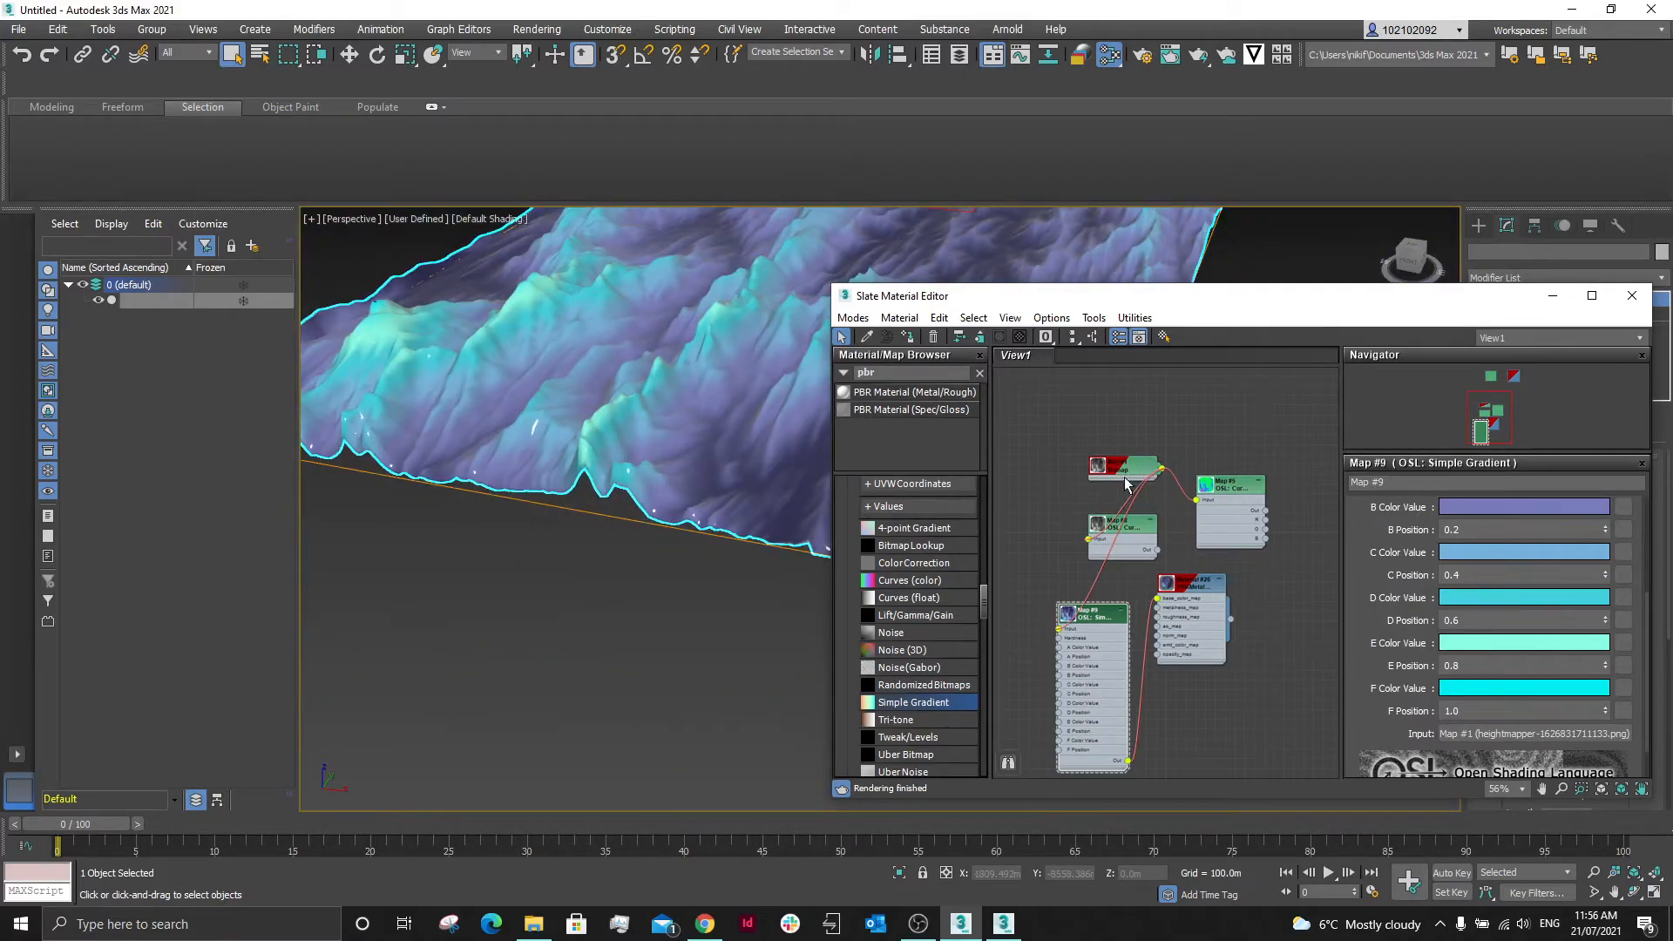
{"action": "left_click_drag", "start_coordinate": [1185, 582], "coordinate": [1212, 581]}
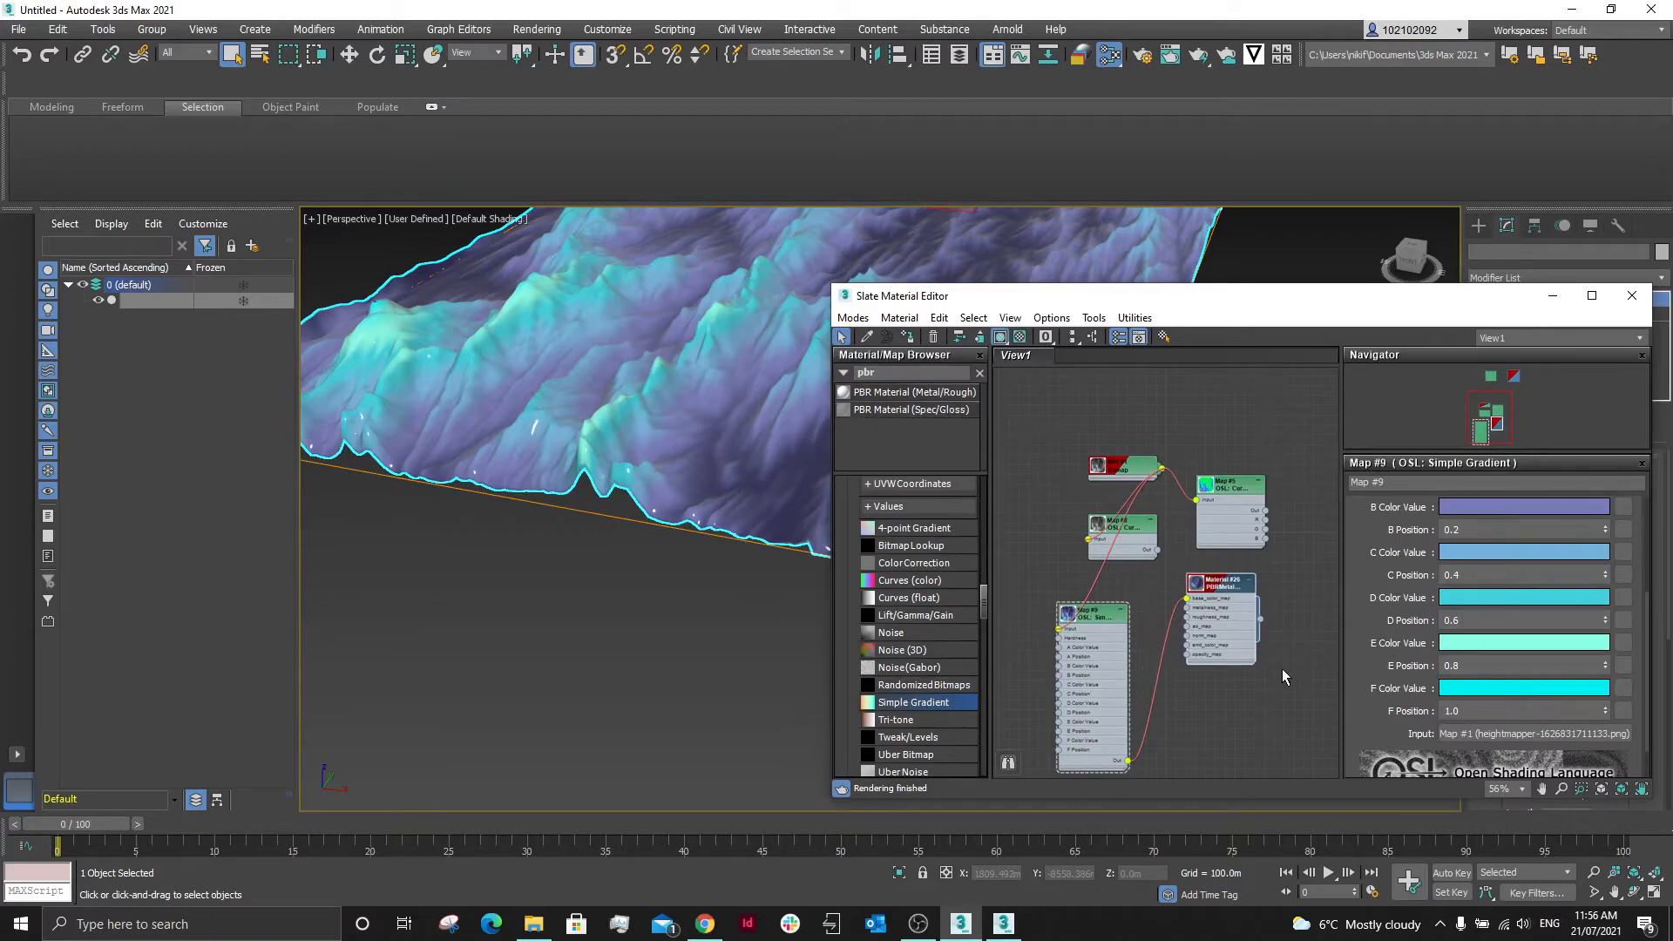
{"action": "double_click", "coordinate": [1205, 597]}
{"action": "scroll", "coordinate": [1367, 615], "scroll_direction": "down", "scroll_amount": 1}
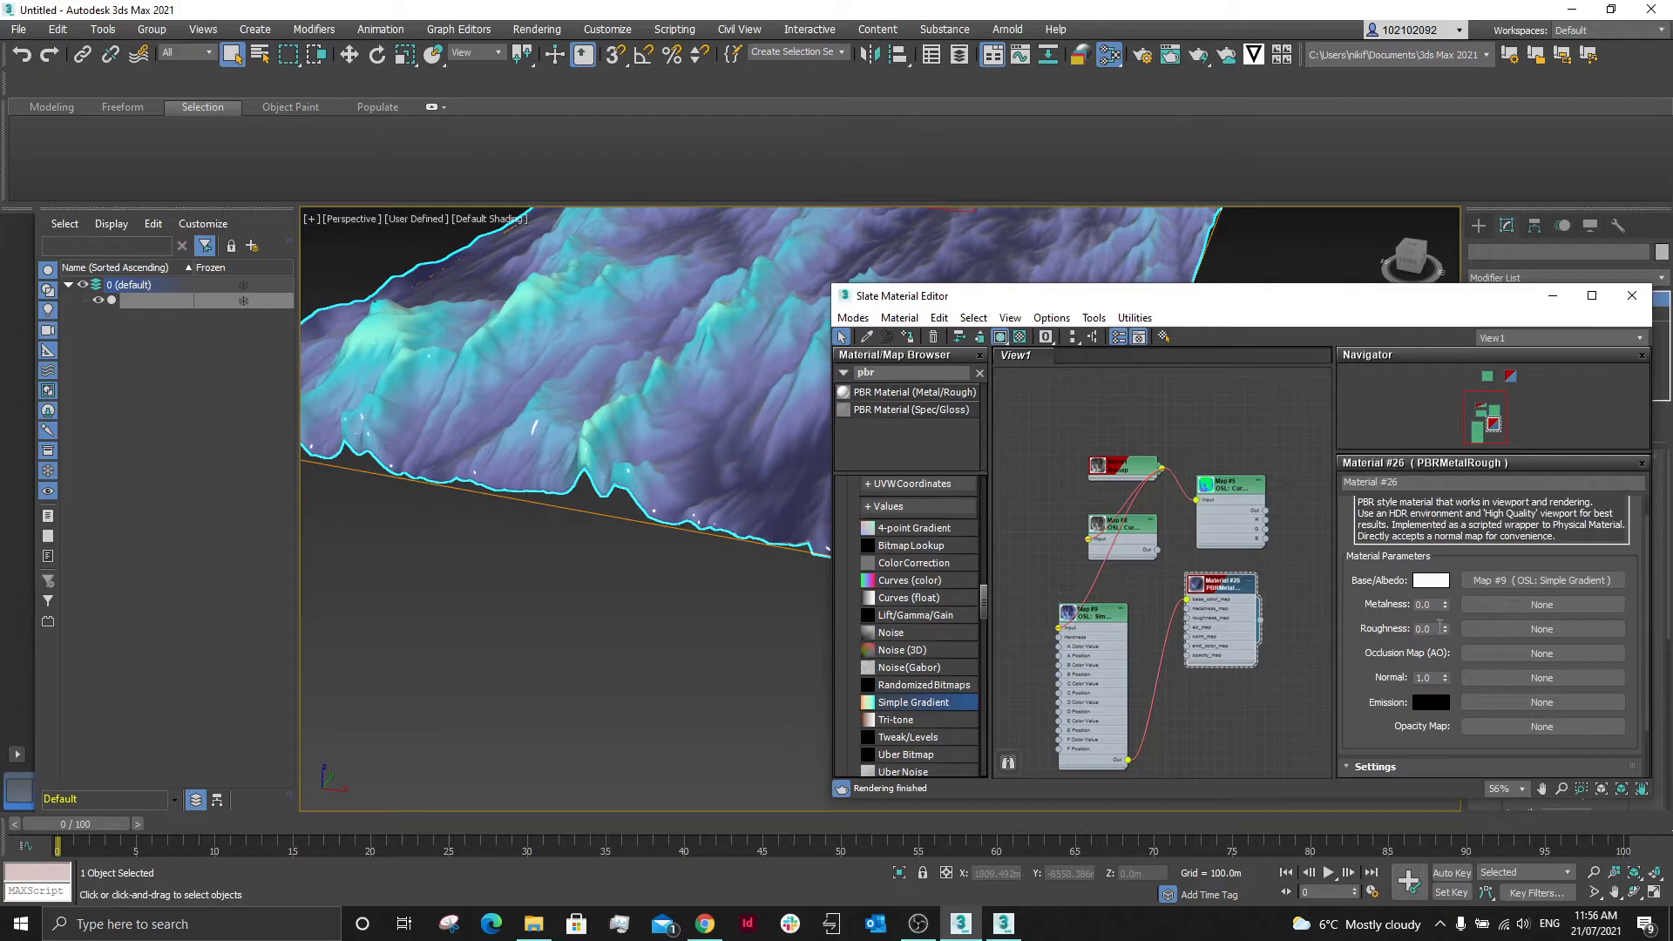
{"action": "left_click_drag", "start_coordinate": [1445, 629], "coordinate": [1453, 499]}
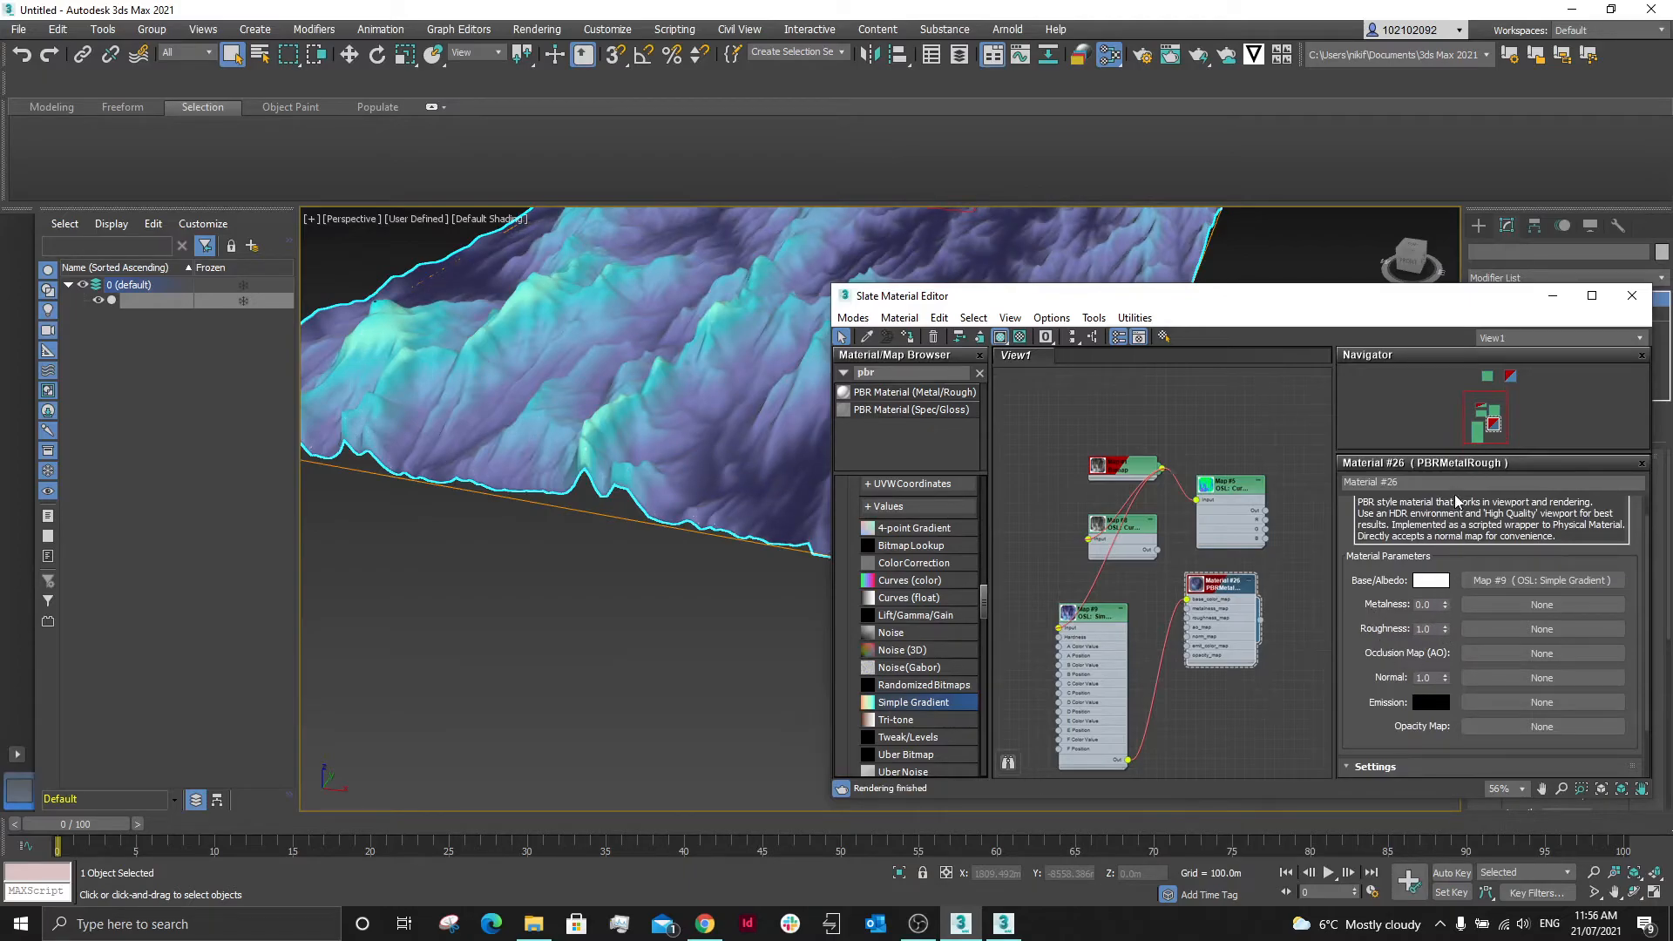
{"action": "left_click_drag", "start_coordinate": [1443, 607], "coordinate": [1454, 701]}
{"action": "scroll", "coordinate": [584, 357], "scroll_direction": "up", "scroll_amount": 6}
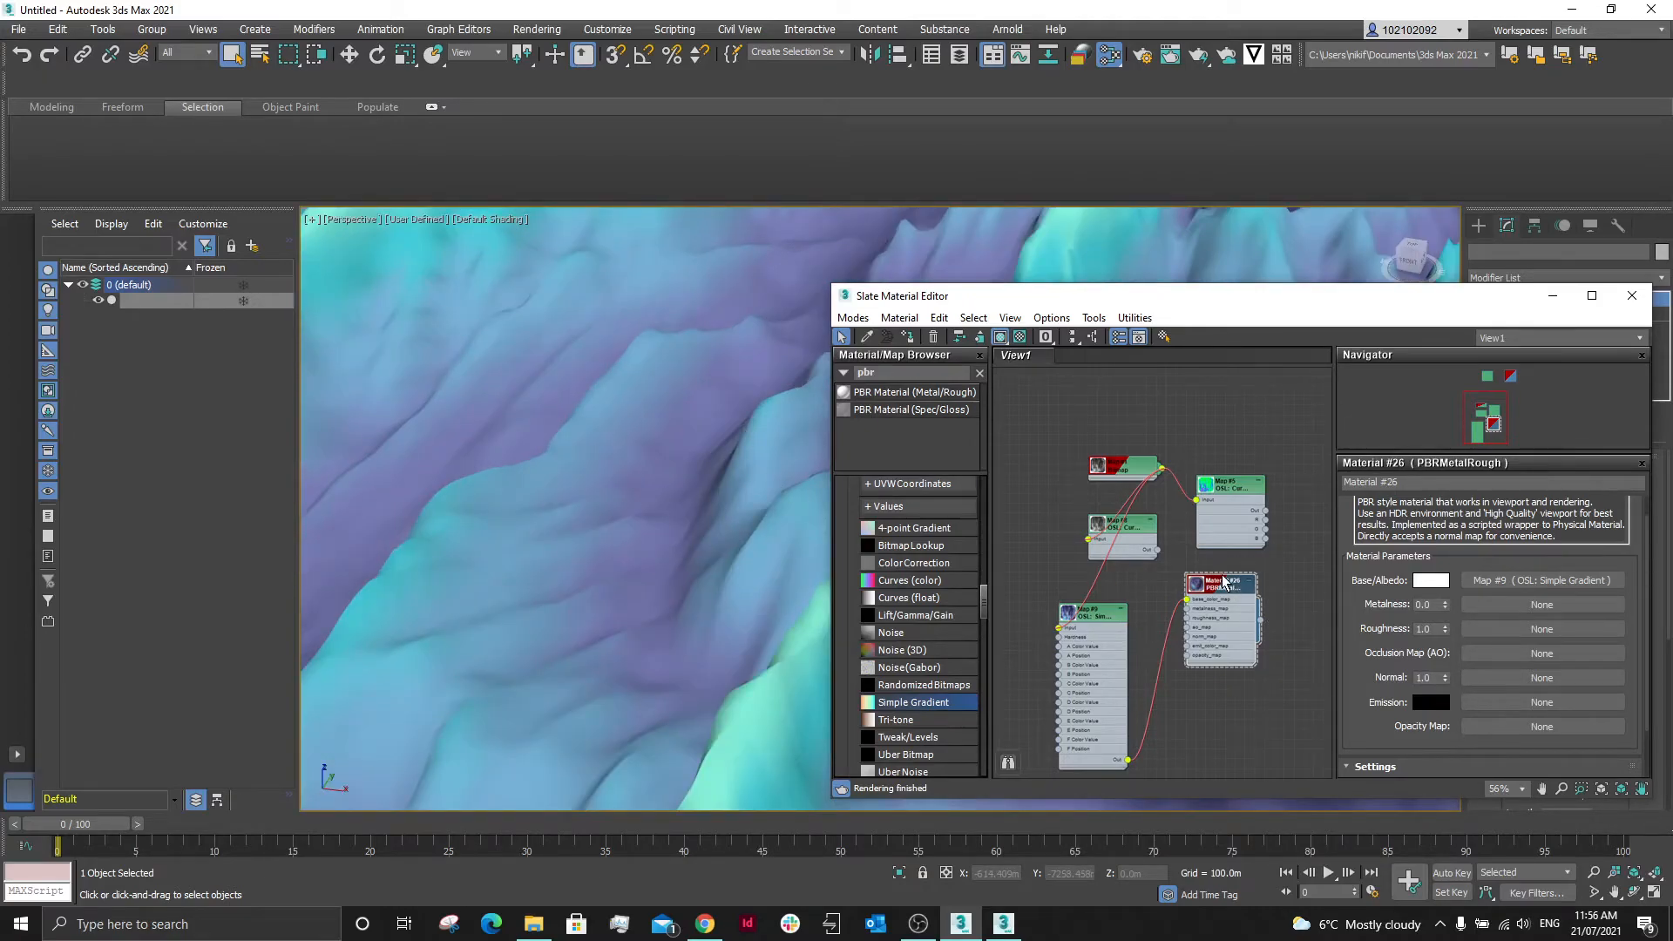
Move the PBR material node lower in the graph and reopen the Simple Gradient map's parameters.
{"action": "left_click_drag", "start_coordinate": [1215, 589], "coordinate": [1224, 616]}
{"action": "scroll", "coordinate": [578, 473], "scroll_direction": "down", "scroll_amount": 6}
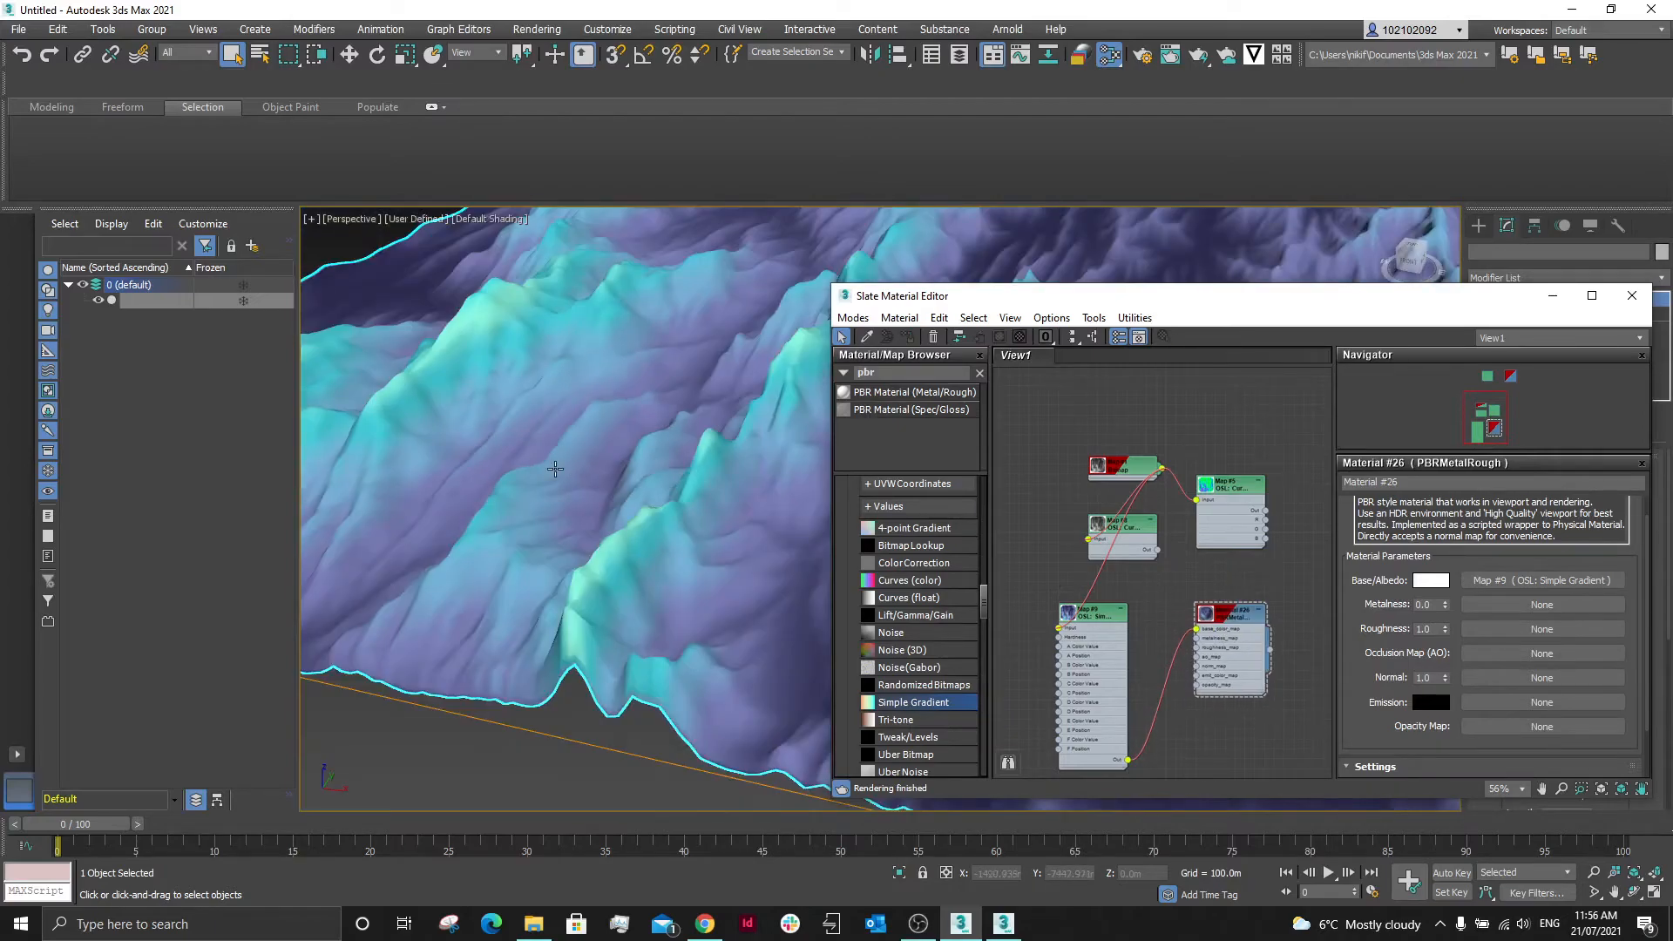
{"action": "right_click", "coordinate": [647, 544]}
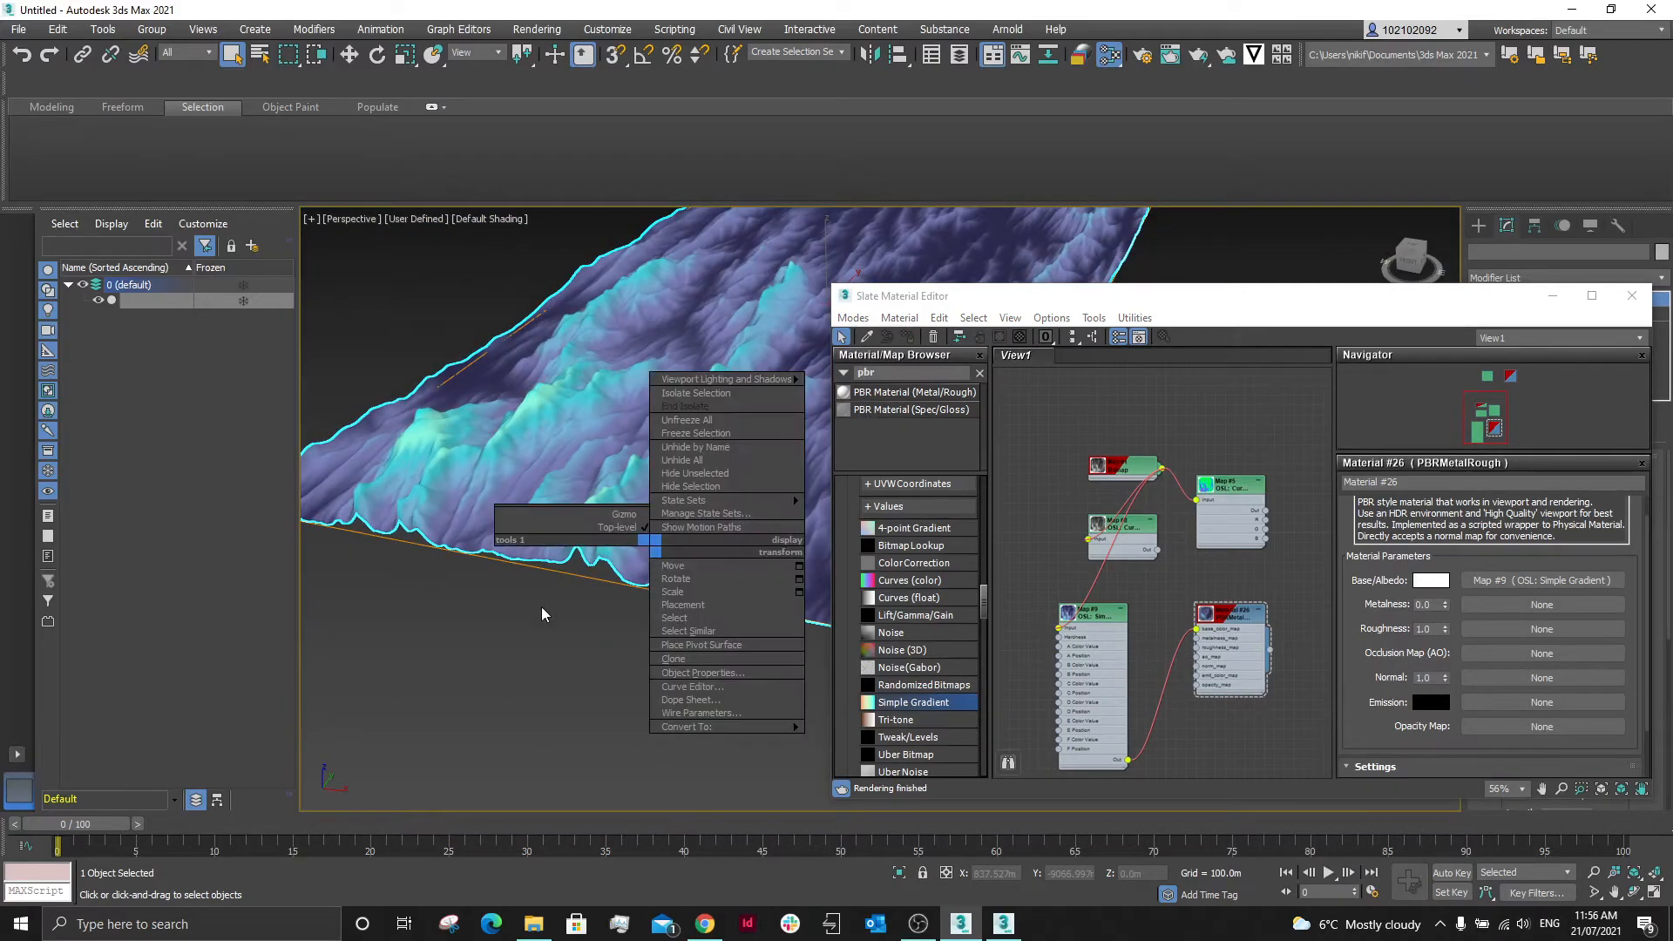
{"action": "left_click", "coordinate": [1542, 580]}
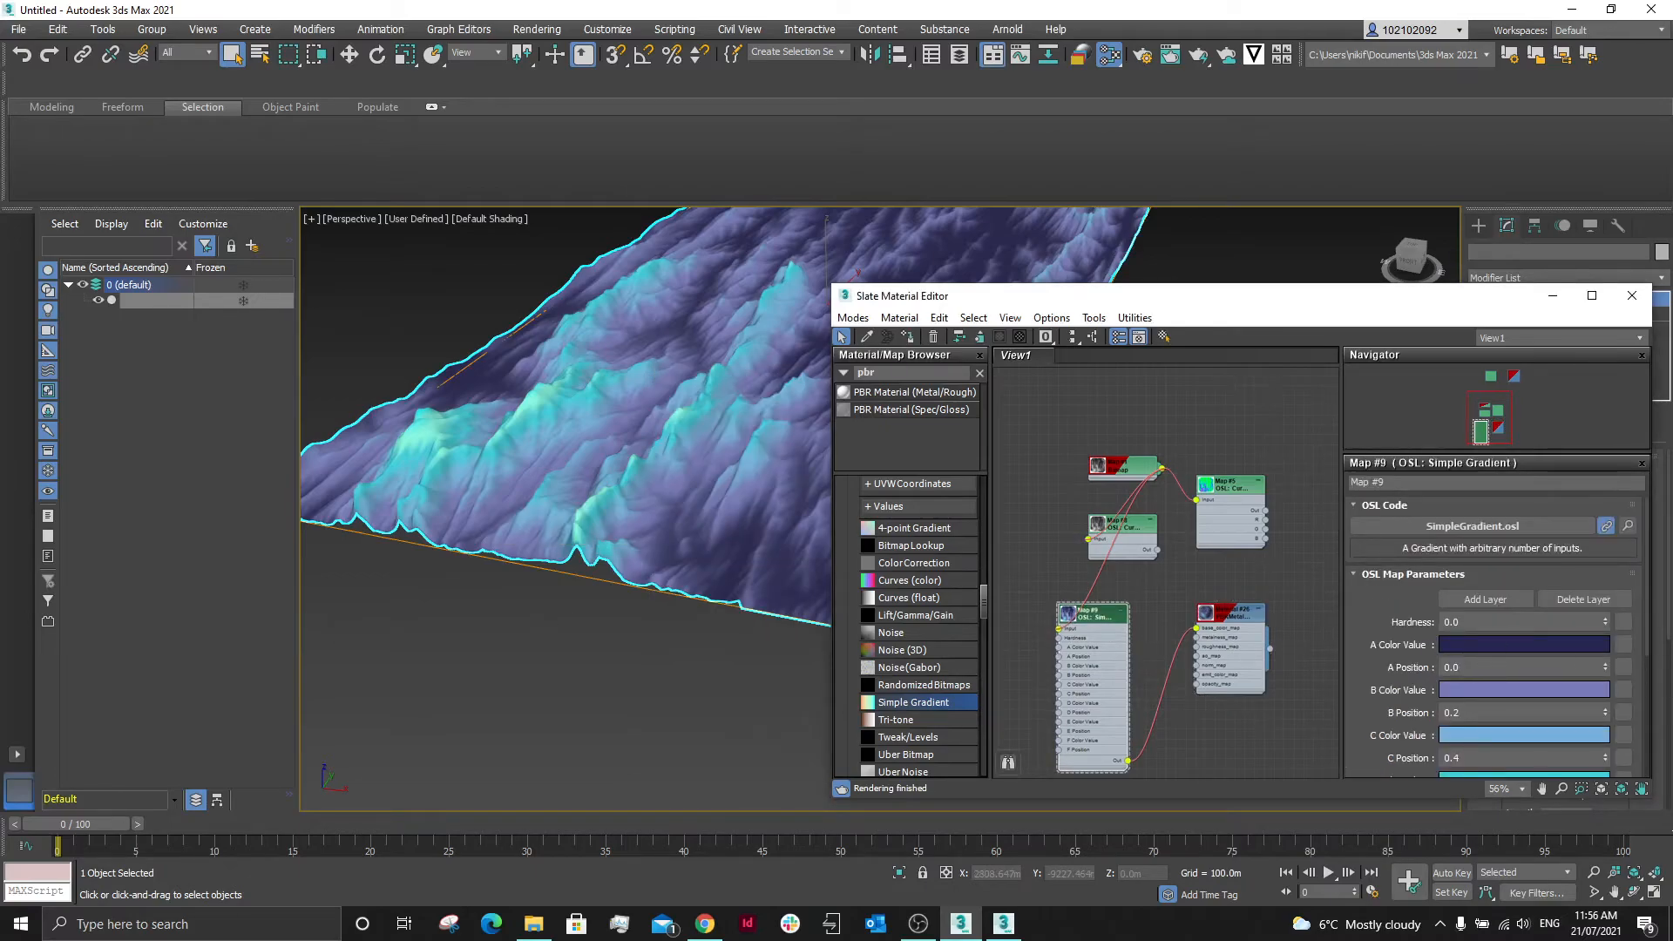
{"action": "scroll", "coordinate": [1486, 573], "scroll_direction": "down", "scroll_amount": 1}
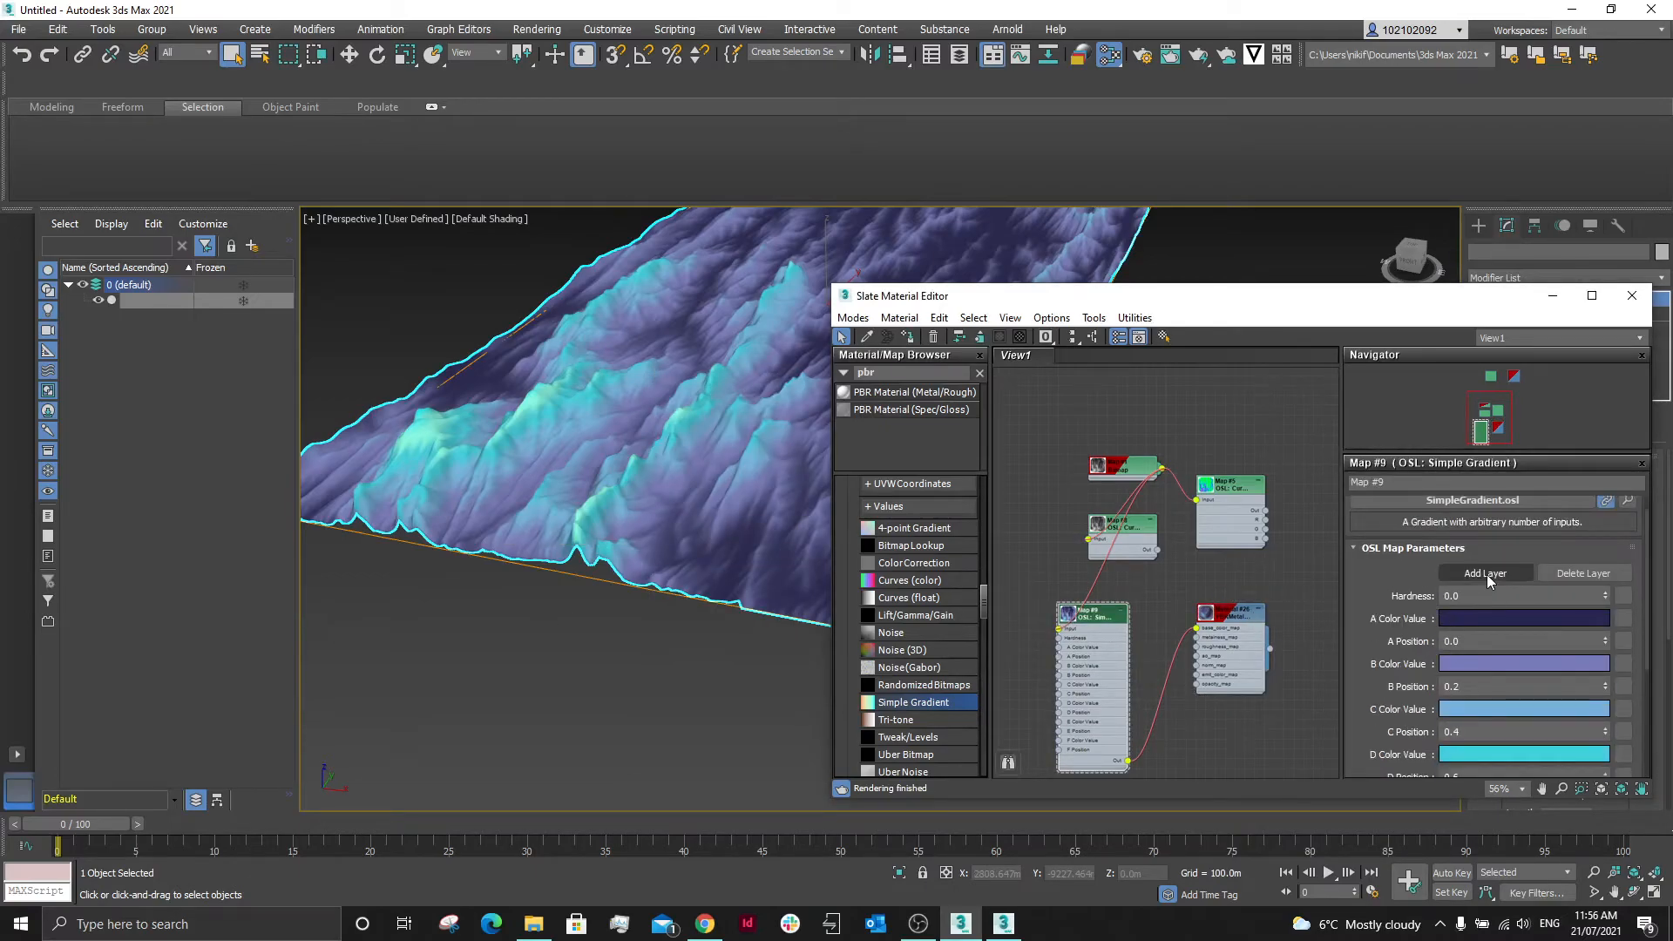
{"action": "scroll", "coordinate": [1543, 654], "scroll_direction": "down", "scroll_amount": 3}
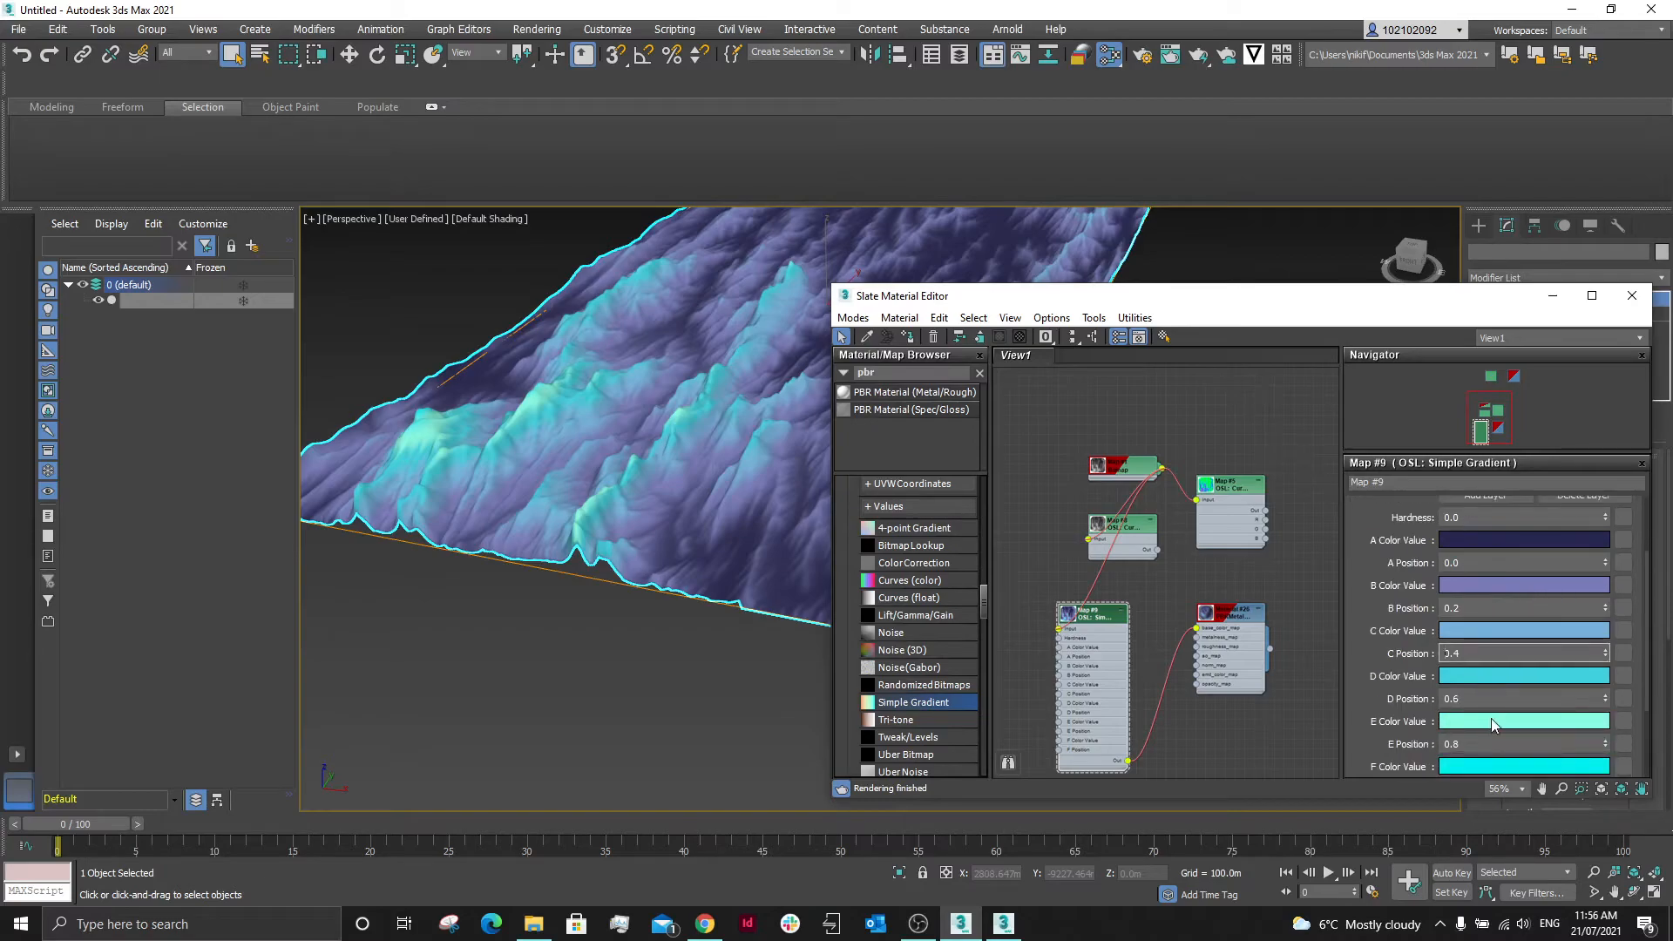
{"action": "scroll", "coordinate": [1499, 717], "scroll_direction": "down", "scroll_amount": 1}
Try shifting the gradient's F position to values such as 1.02, and return it to 1.0.
{"action": "left_click", "coordinate": [1604, 713]}
{"action": "left_click_drag", "start_coordinate": [1606, 710], "coordinate": [1608, 610]}
{"action": "left_click_drag", "start_coordinate": [1606, 710], "coordinate": [1533, 696]}
{"action": "mouse_move", "coordinate": [1612, 858]}
{"action": "left_mouse_down"}
{"action": "mouse_move", "coordinate": [1601, 610]}
{"action": "mouse_move", "coordinate": [1581, 857]}
{"action": "left_mouse_up"}
{"action": "left_click_drag", "start_coordinate": [1581, 796], "coordinate": [1590, 767]}
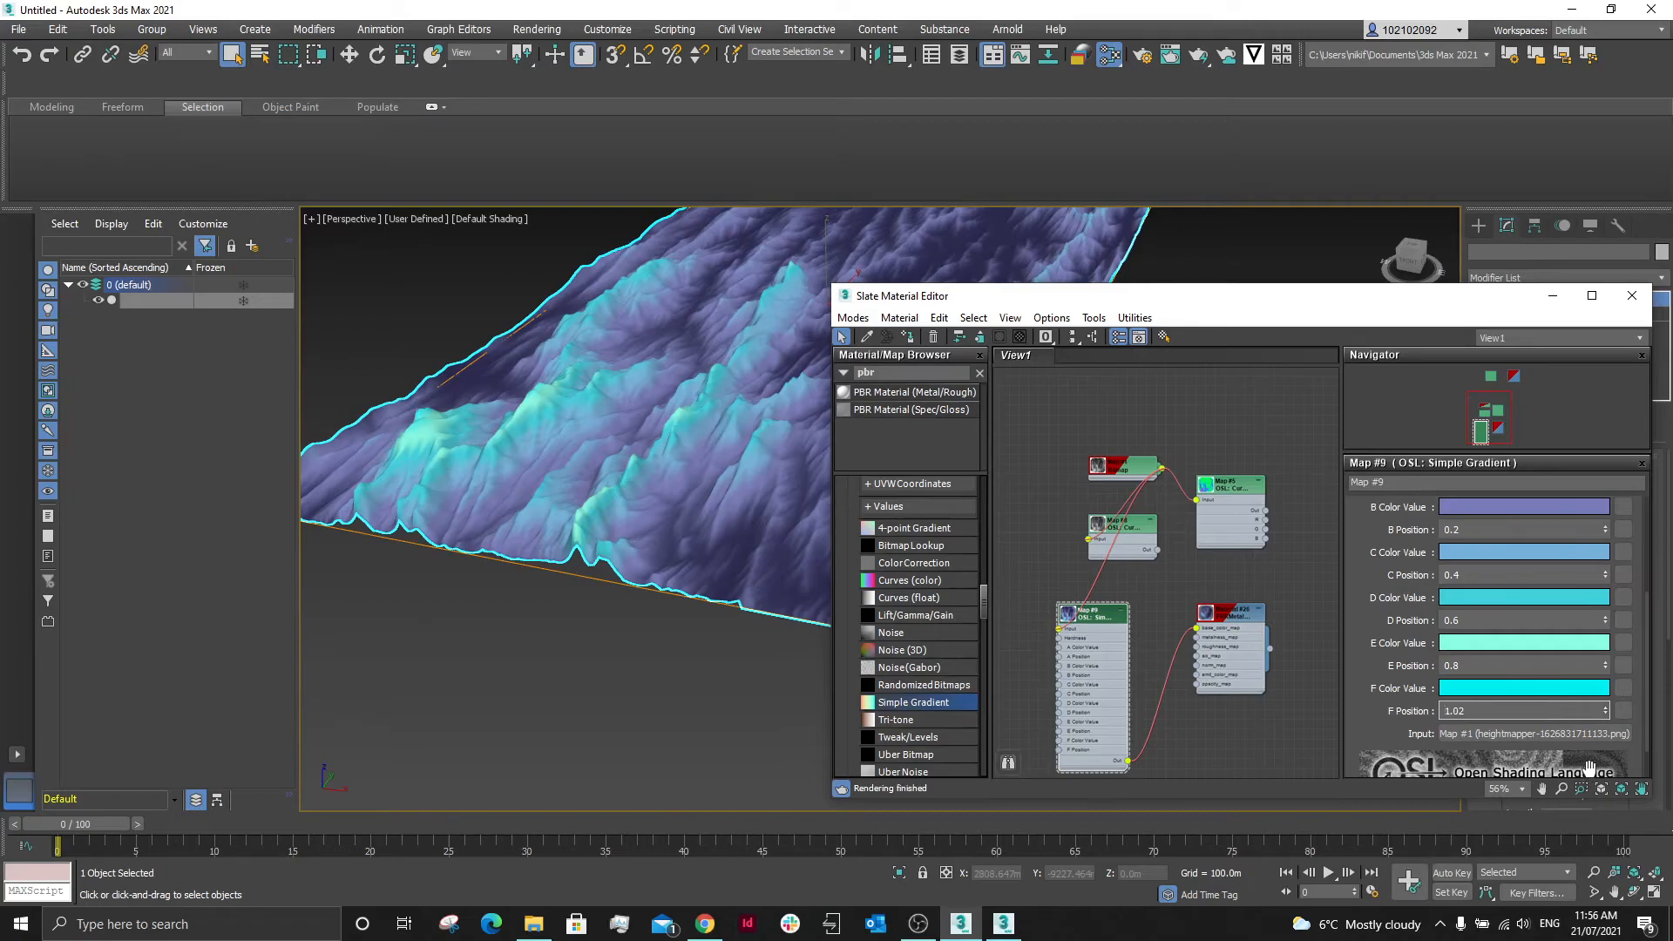
{"action": "left_click", "coordinate": [1604, 713]}
{"action": "left_click", "coordinate": [1603, 707]}
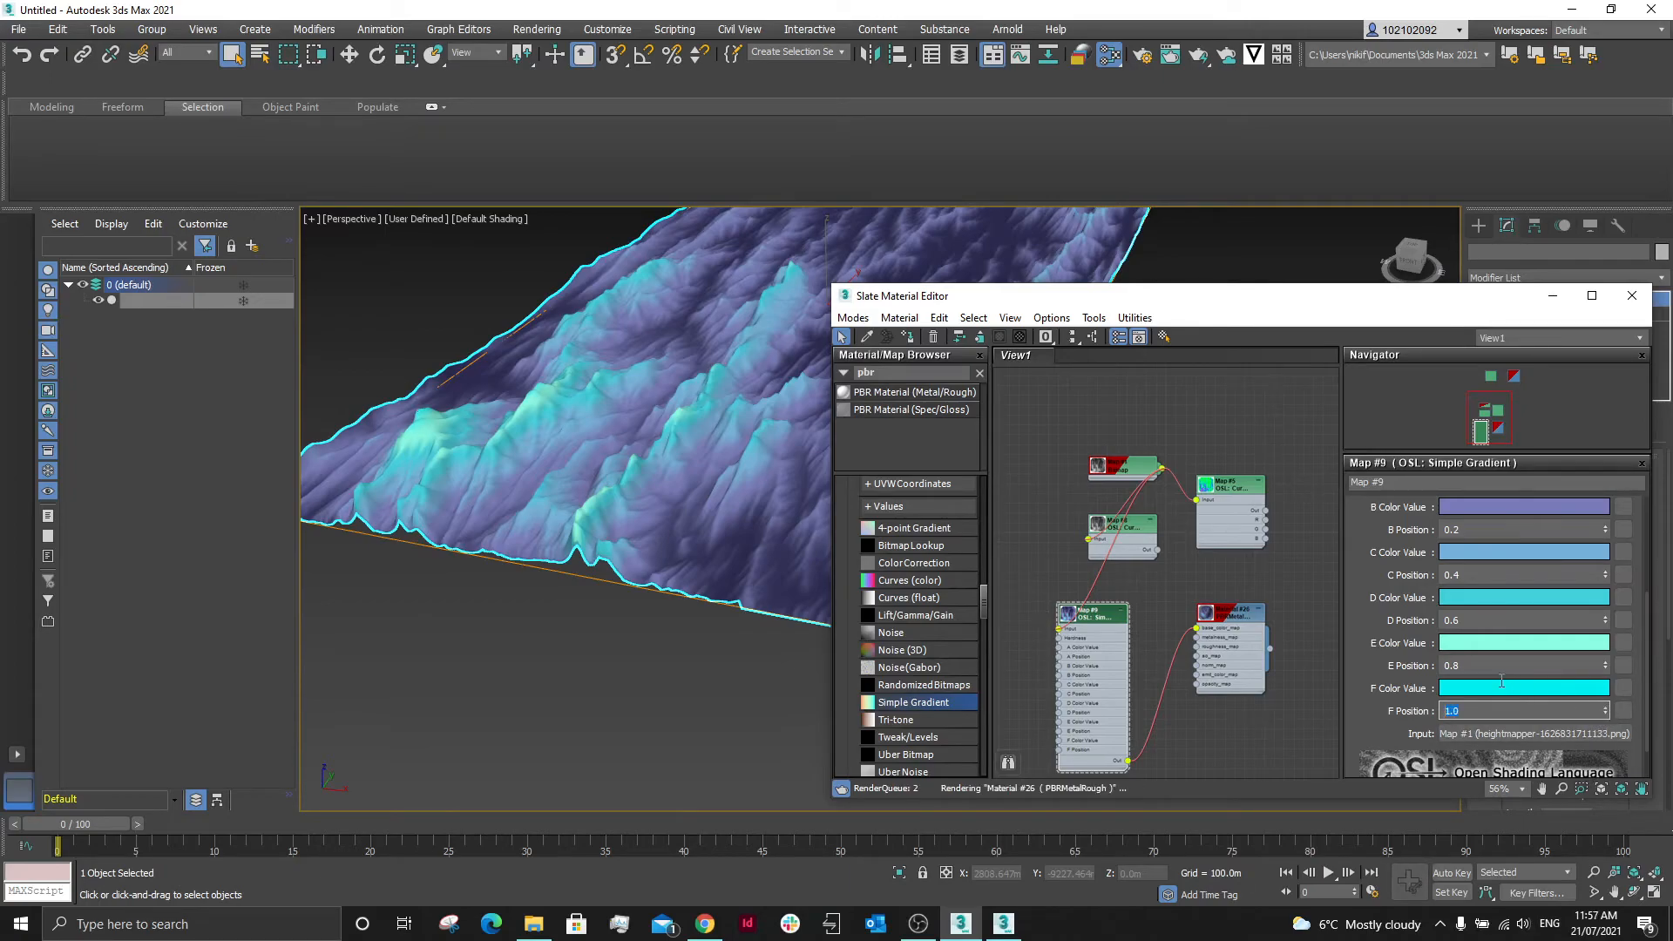
Move the material editor aside and review the gradient's colour stops against a close view of the terrain.
{"action": "scroll", "coordinate": [1498, 549], "scroll_direction": "up", "scroll_amount": 1}
{"action": "scroll", "coordinate": [1497, 546], "scroll_direction": "up", "scroll_amount": 1}
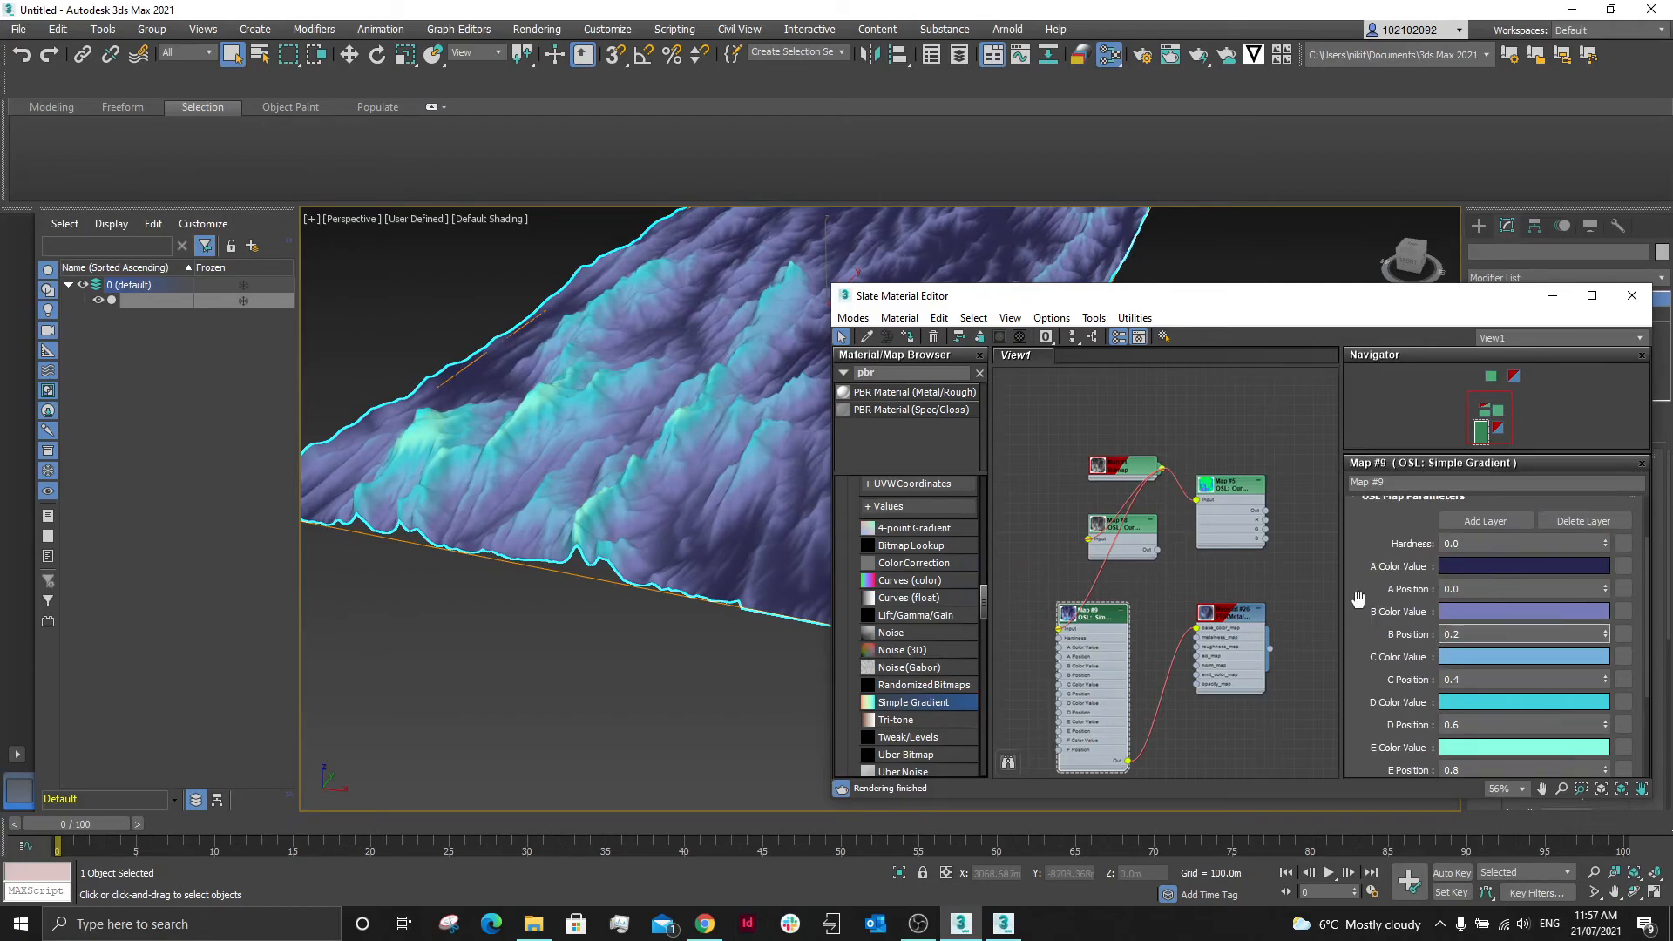
{"action": "scroll", "coordinate": [607, 526], "scroll_direction": "up", "scroll_amount": 5}
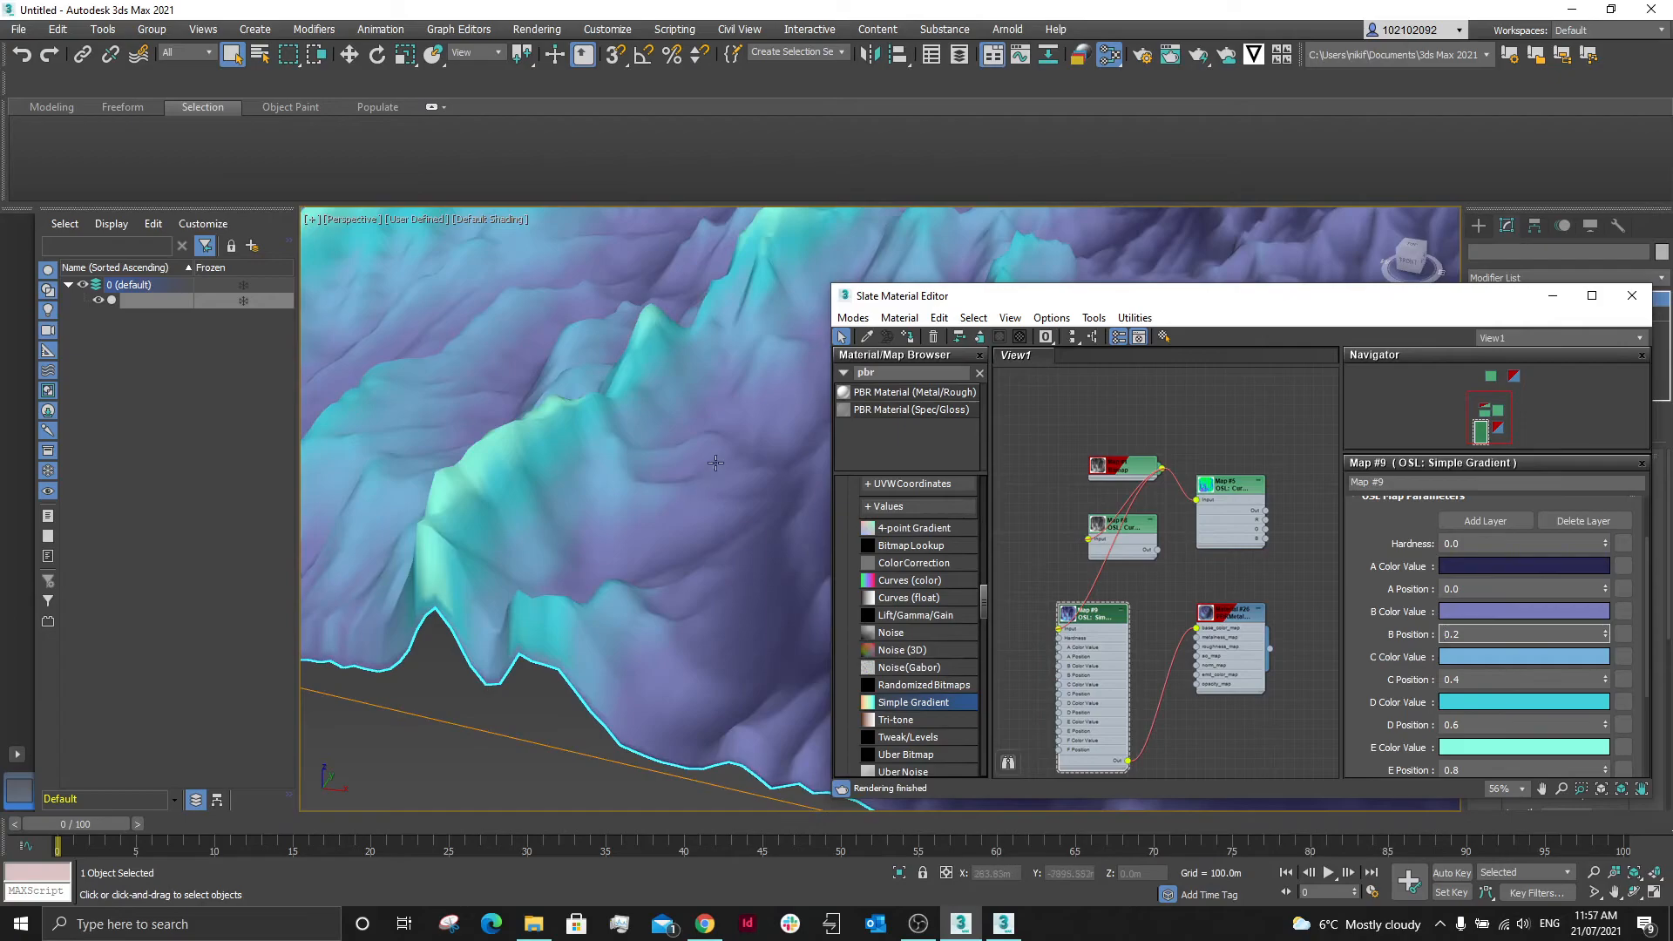
{"action": "left_click_drag", "start_coordinate": [1411, 296], "coordinate": [1119, 274]}
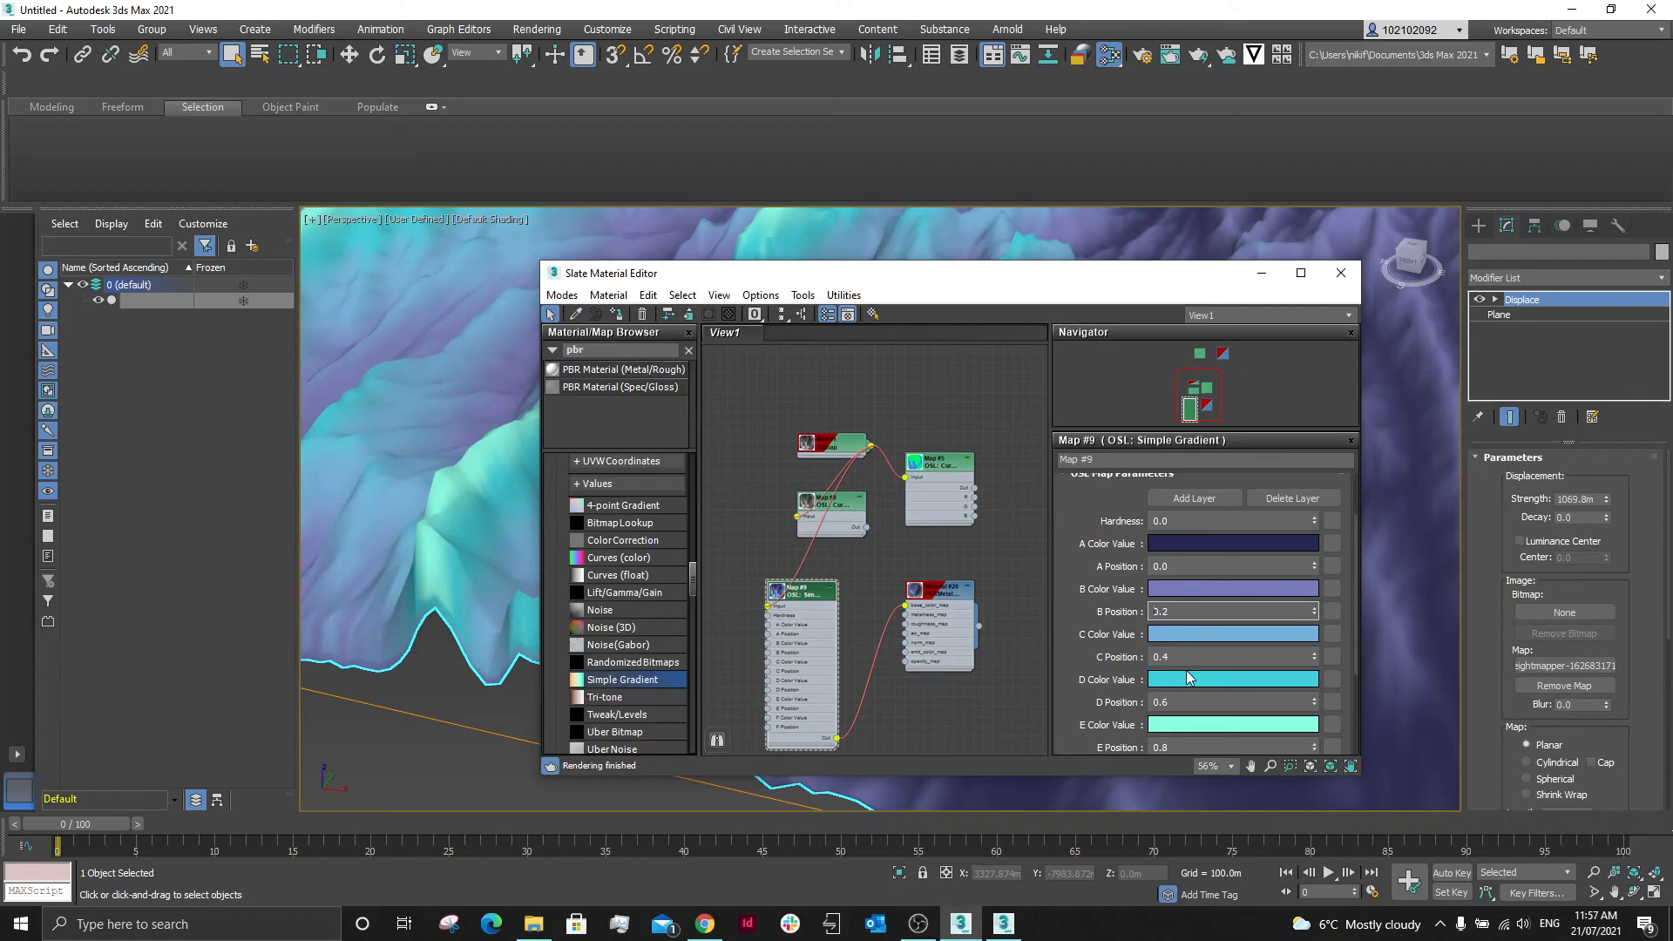
{"action": "scroll", "coordinate": [1192, 710], "scroll_direction": "down", "scroll_amount": 3}
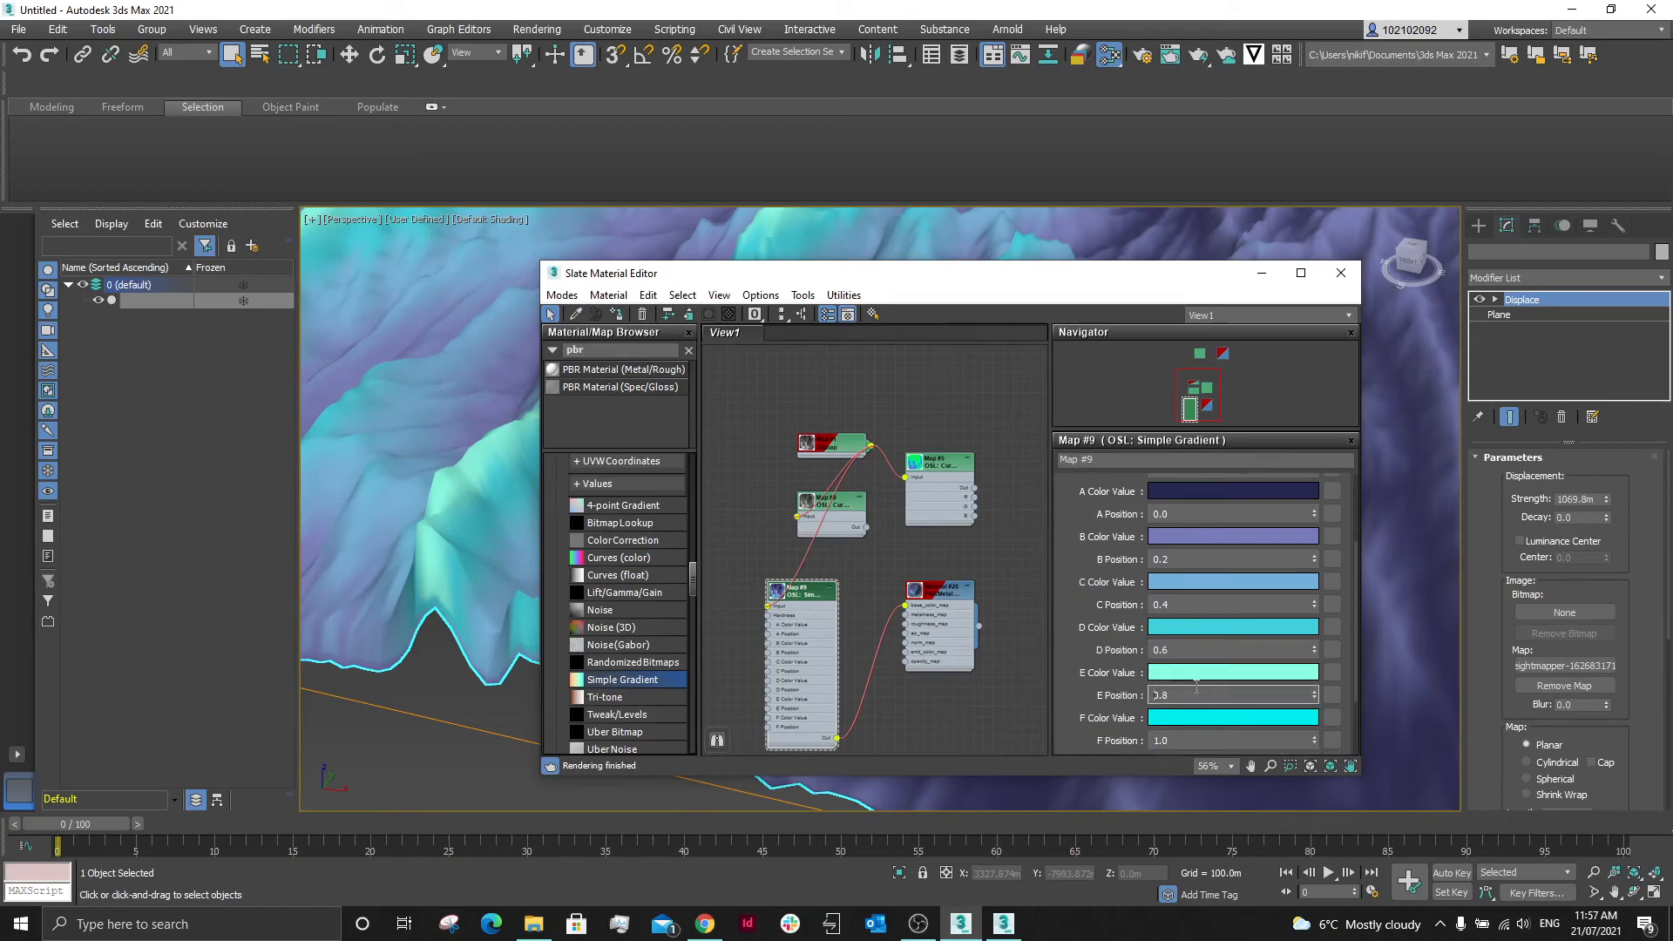
{"action": "left_click_drag", "start_coordinate": [1002, 279], "coordinate": [1116, 258]}
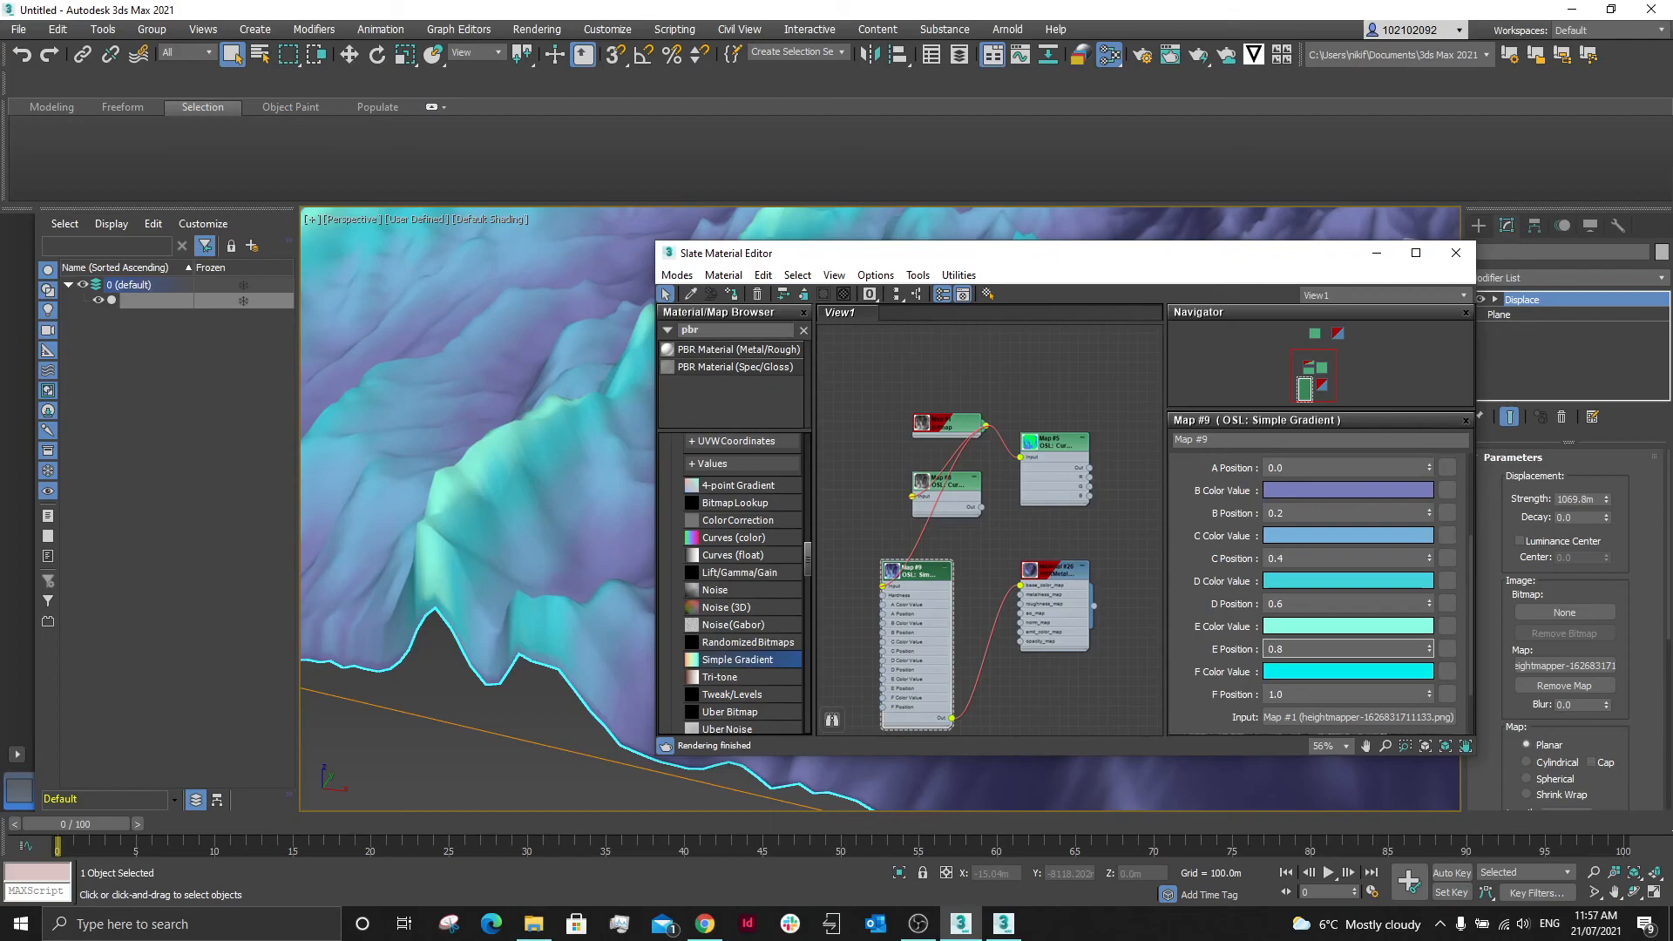
Minimise the material editor, deselect the terrain and view the whole coloured surface.
{"action": "left_click", "coordinate": [1384, 256]}
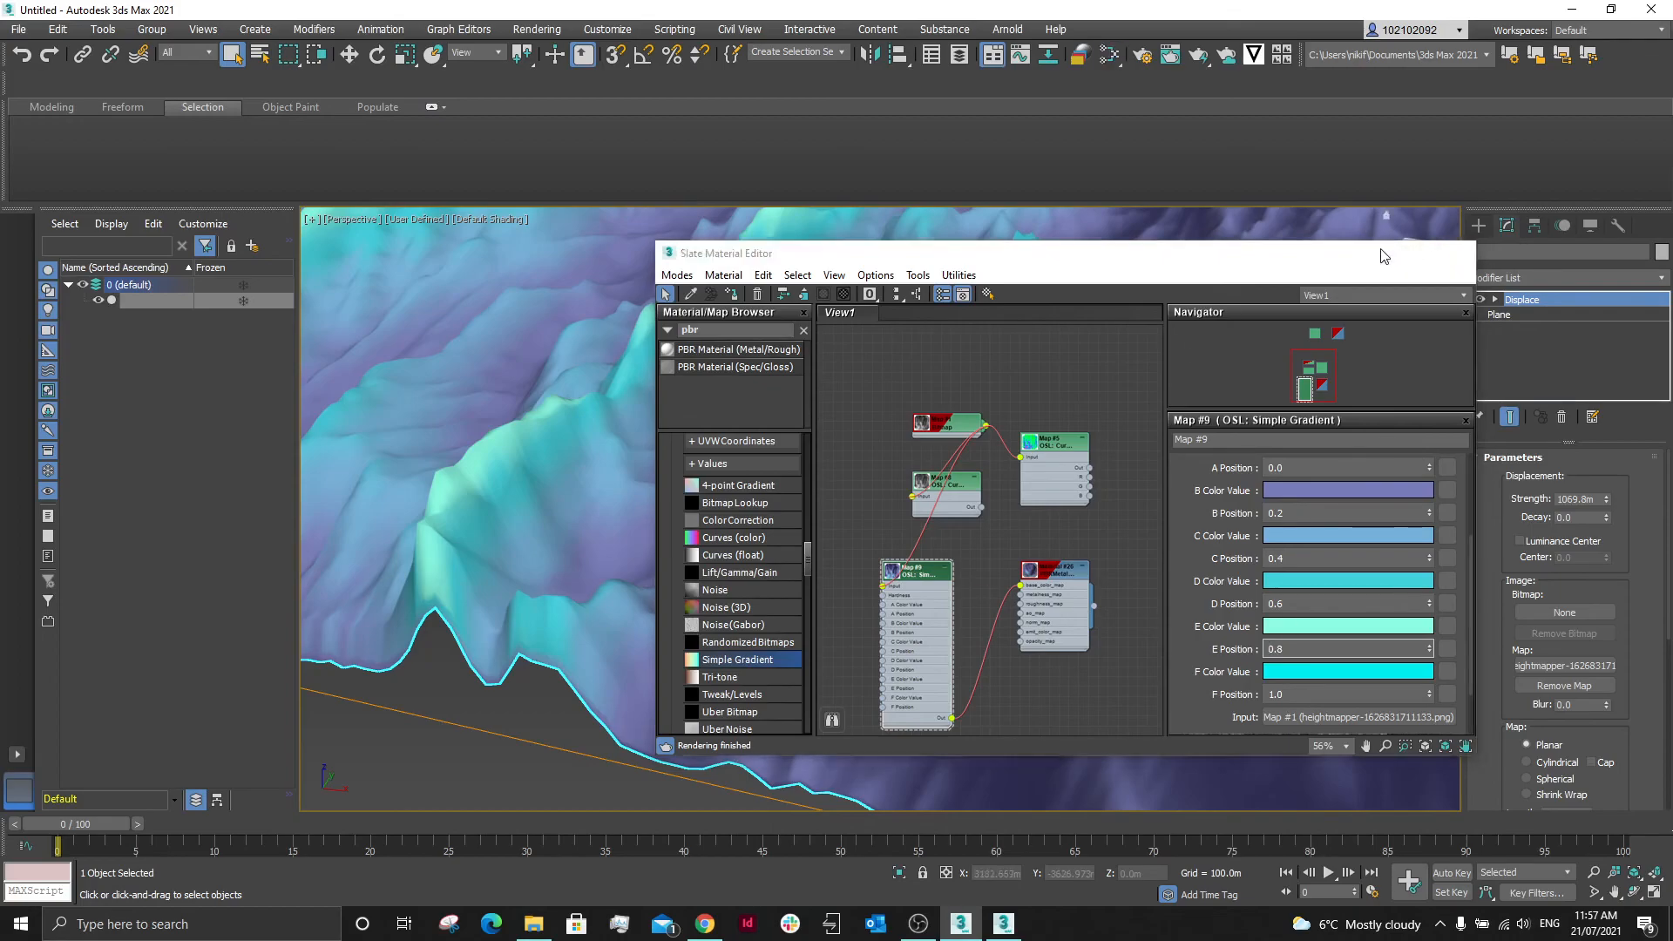
{"action": "scroll", "coordinate": [857, 560], "scroll_direction": "down", "scroll_amount": 5}
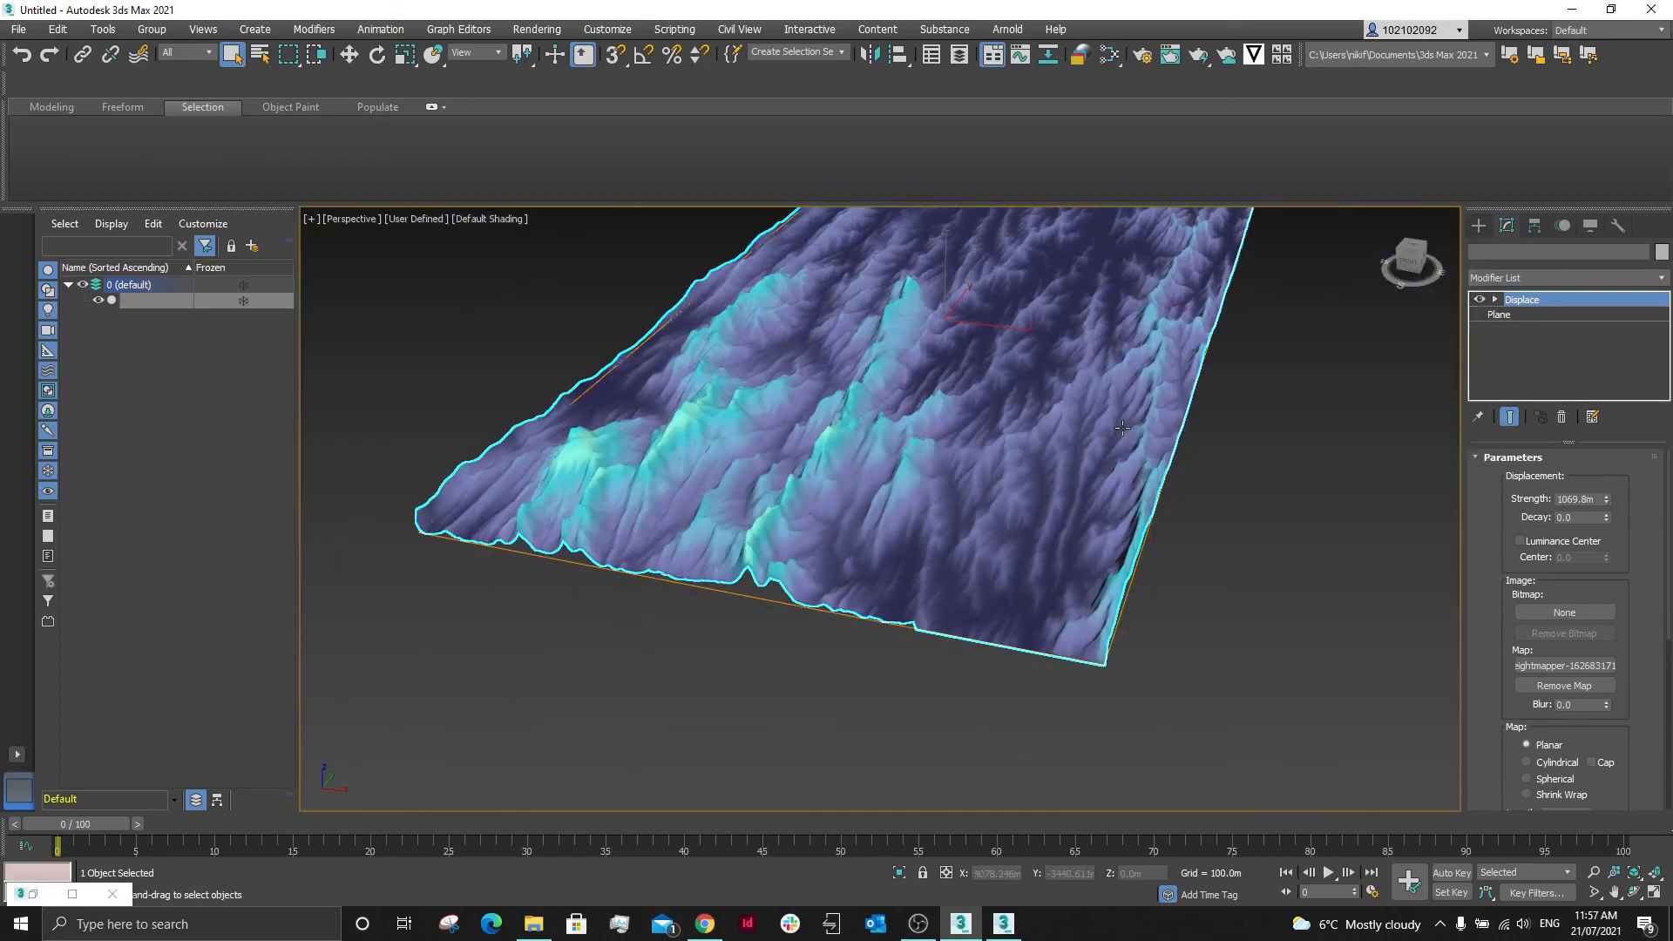
{"action": "left_click", "coordinate": [1326, 531]}
{"action": "middle_click_drag", "start_coordinate": [1292, 514], "coordinate": [1265, 570]}
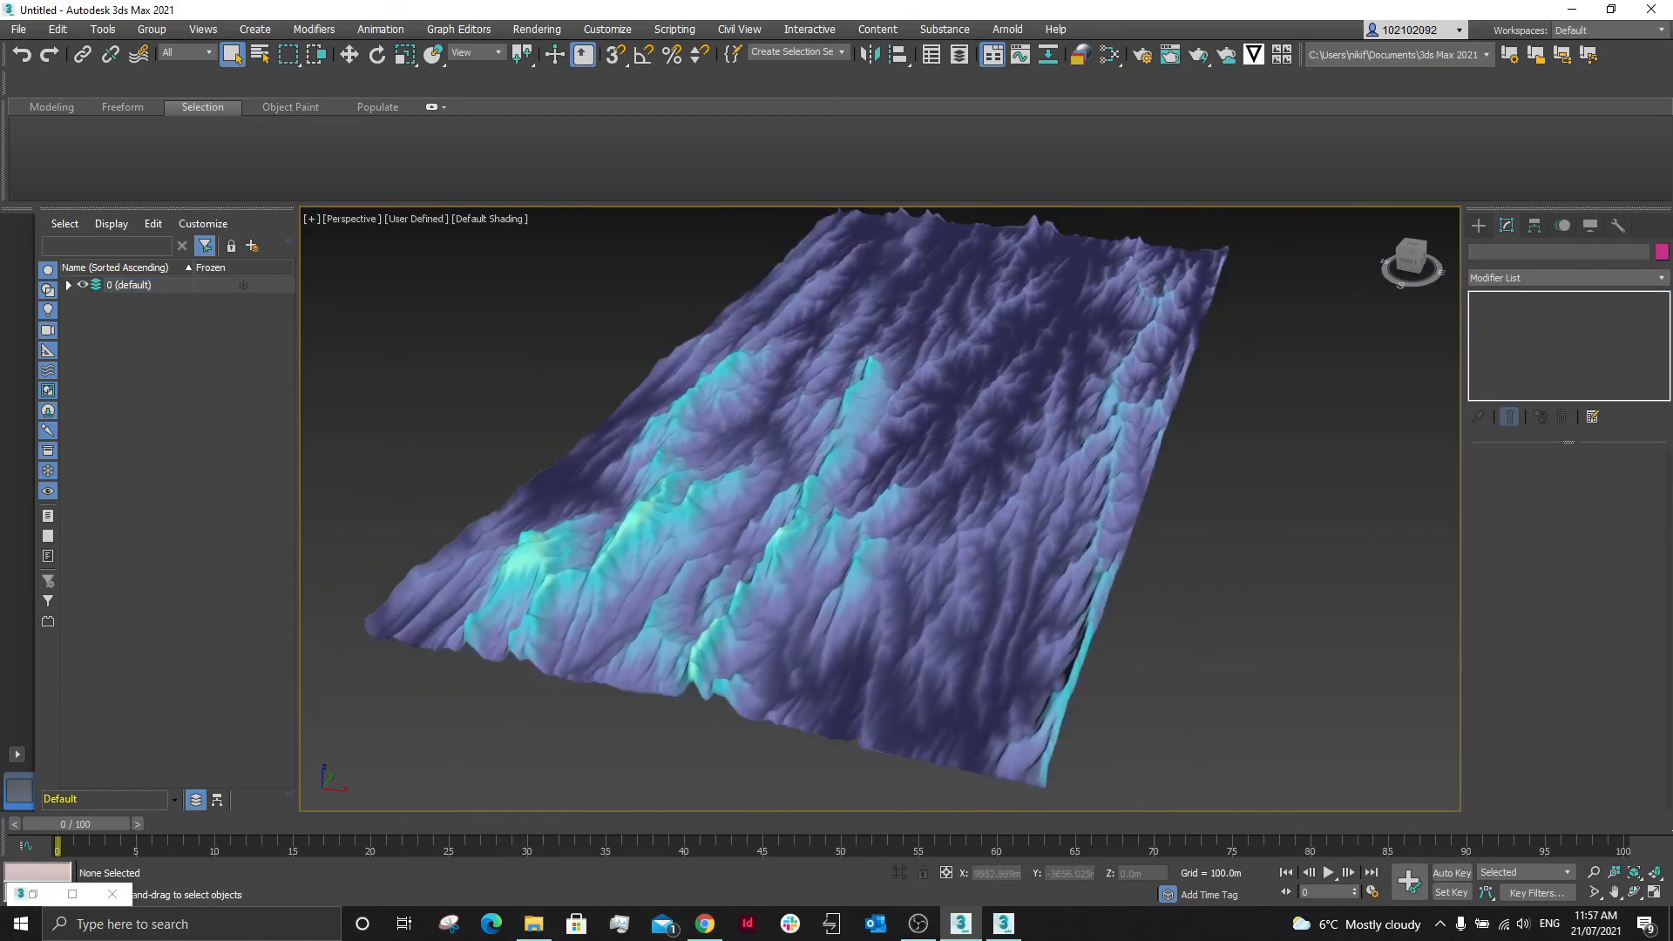